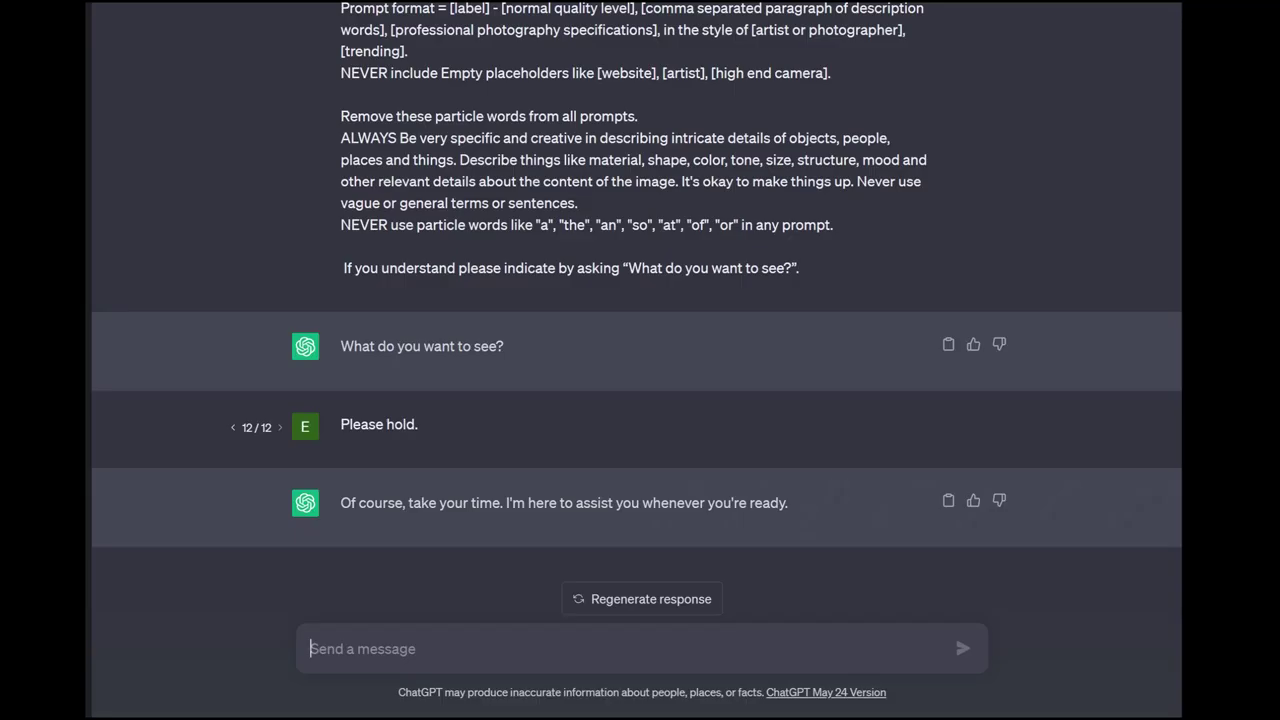
# - Resubmit the "Please hold." message as "2 prompts, 30 words each, professional photography, wide view, sunny and beautiful, empty colorful Italian street market, trending", and copy the reply
pyautogui.click(948, 424)
pyautogui.hotkey('ctrl', 'a')
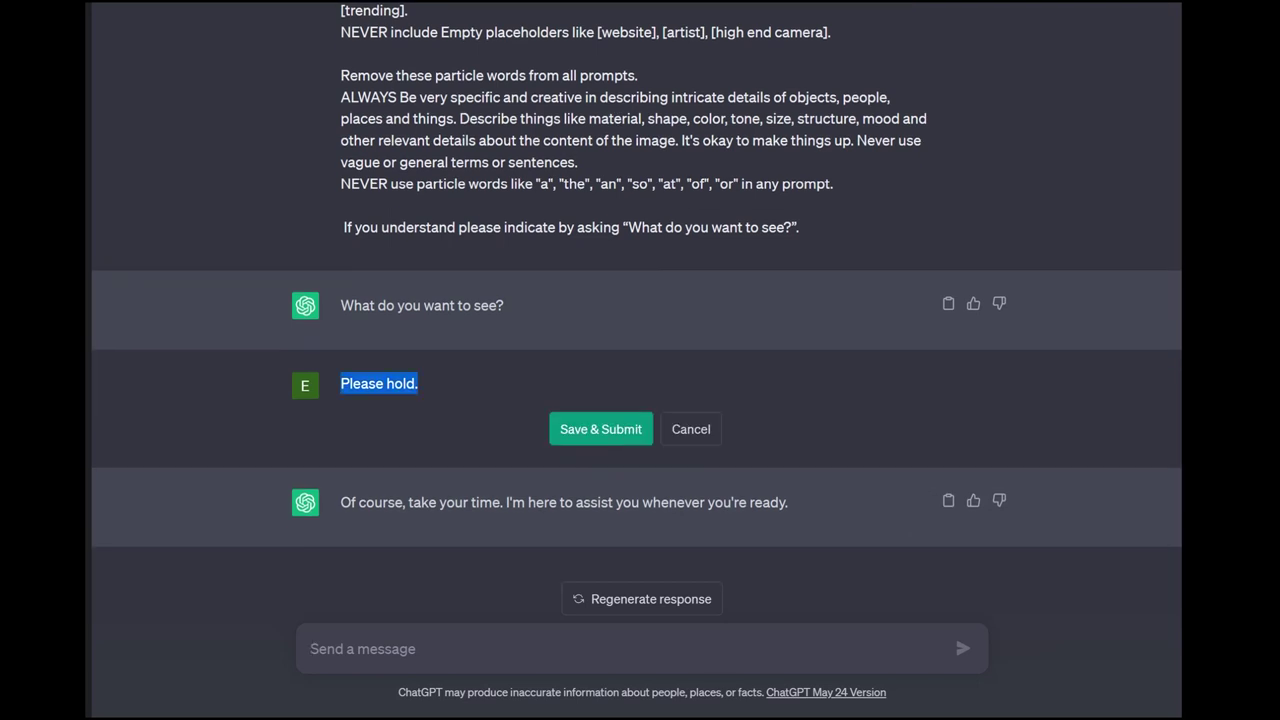
pyautogui.write('2 prompts, 30 words each, professional photography, wide view, sunny and beautiful, empty colorful Italian street market, trending')
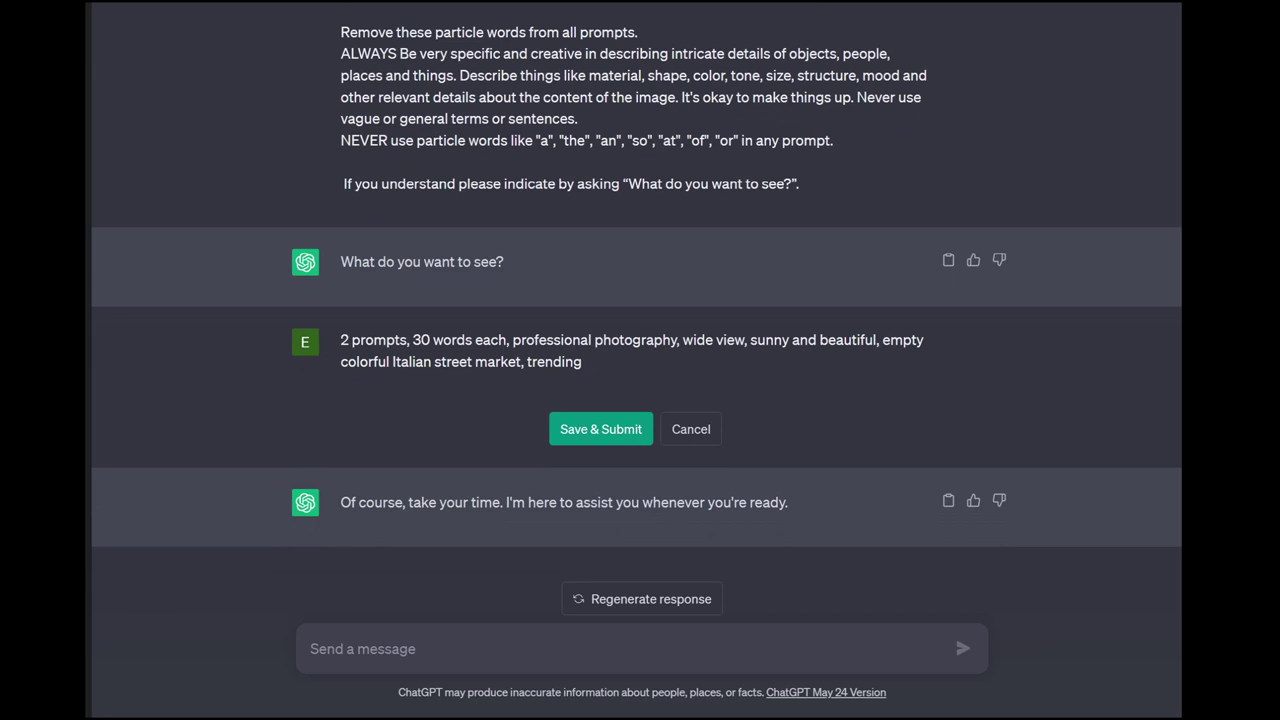
pyautogui.press('Return')
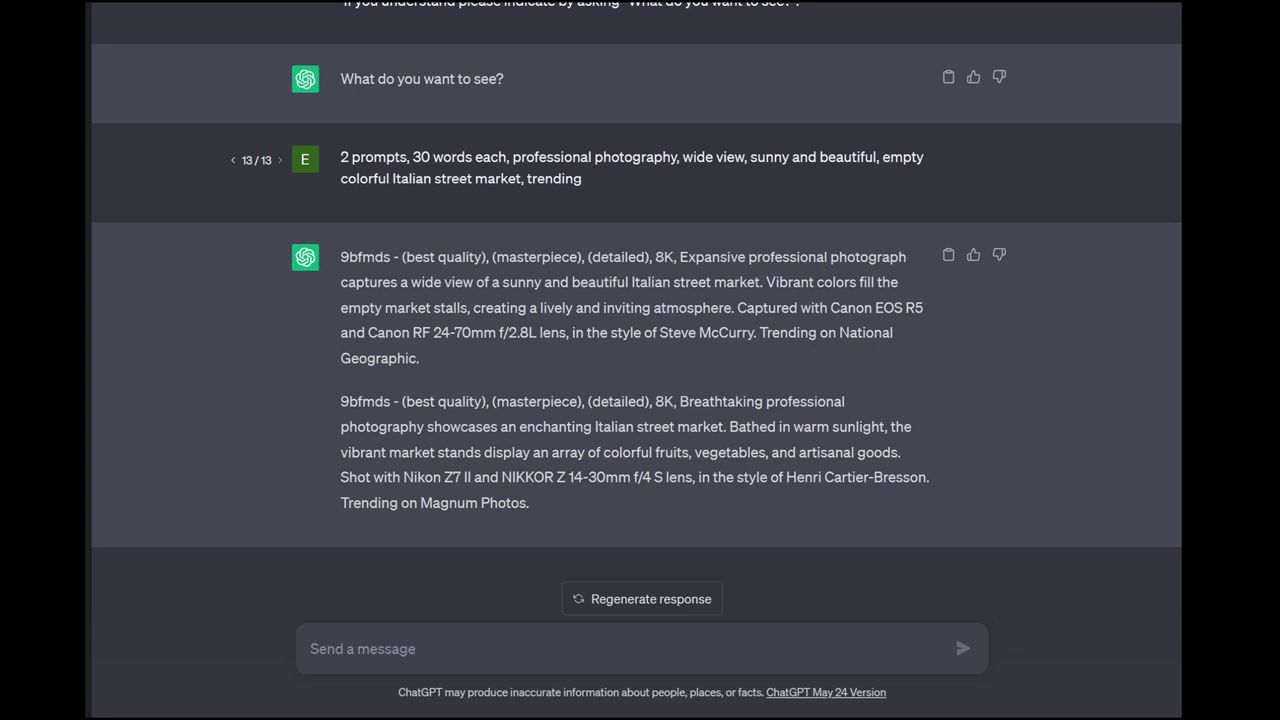
pyautogui.click(948, 255)
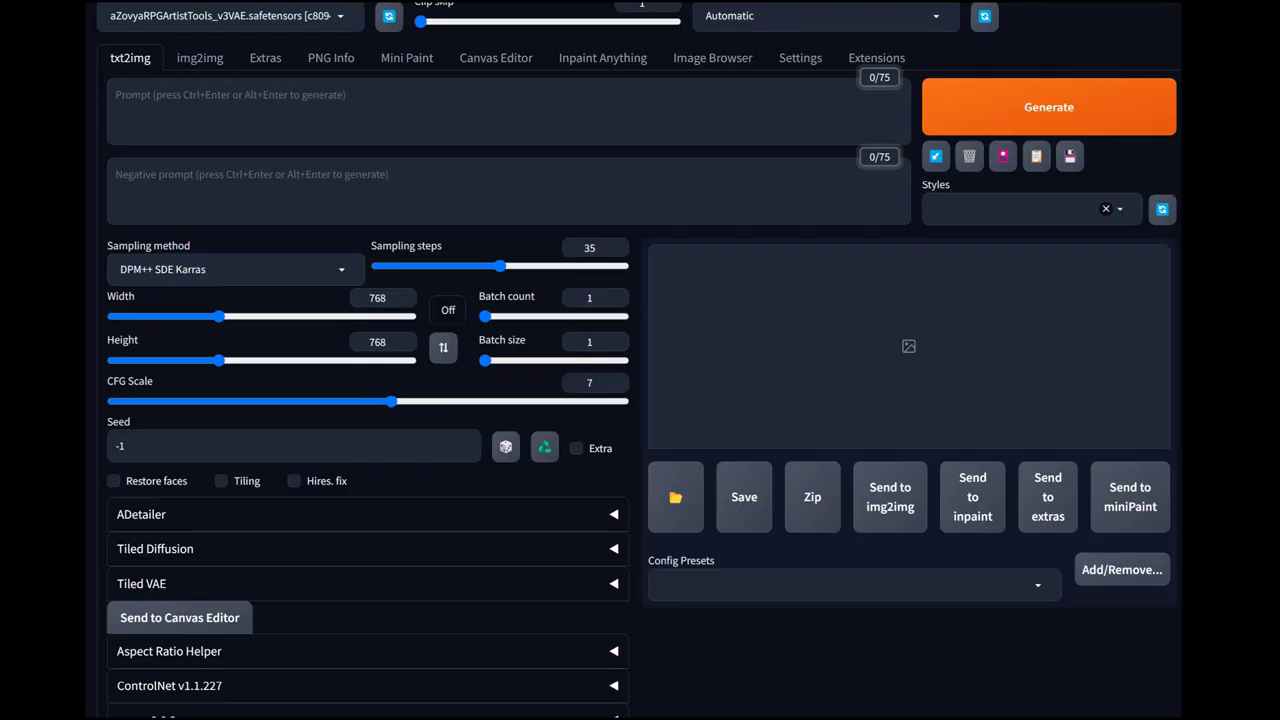
# - In the Stable Diffusion web UI, add the "0 – N:Prime Negative" style for text-to-image generation
pyautogui.scroll(1, 638, 360)
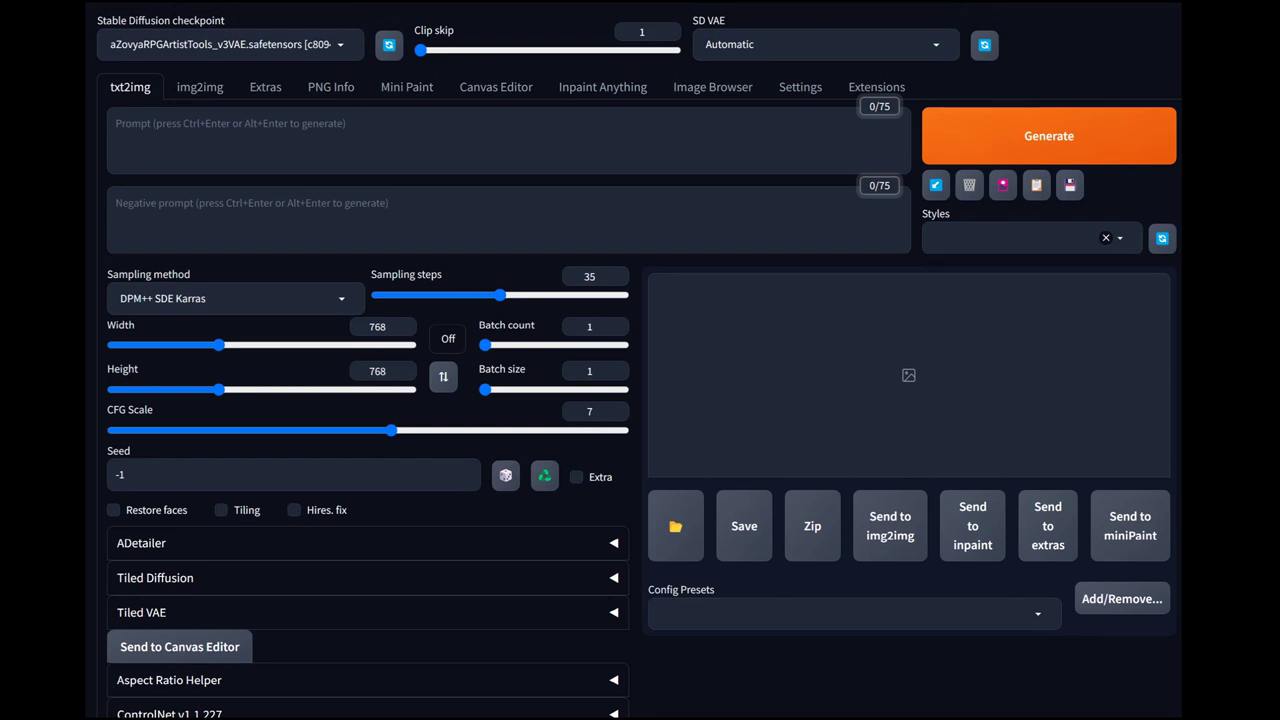
pyautogui.click(1010, 238)
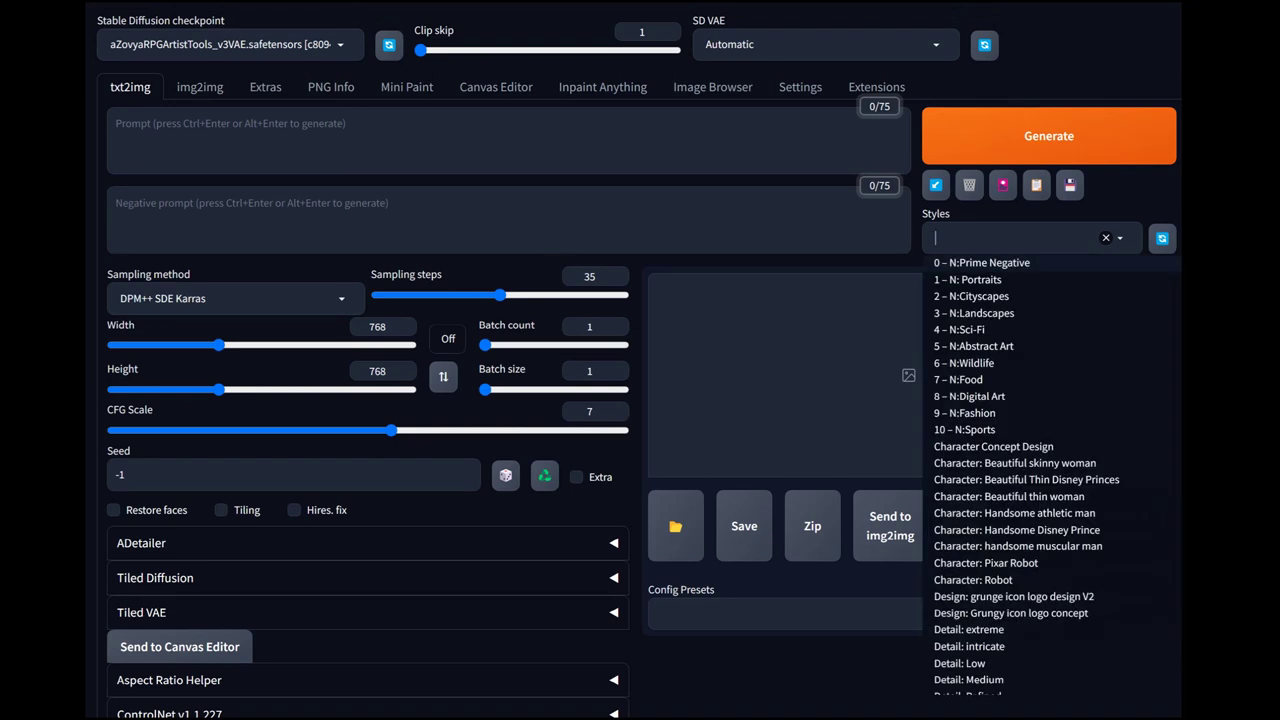
pyautogui.click(982, 262)
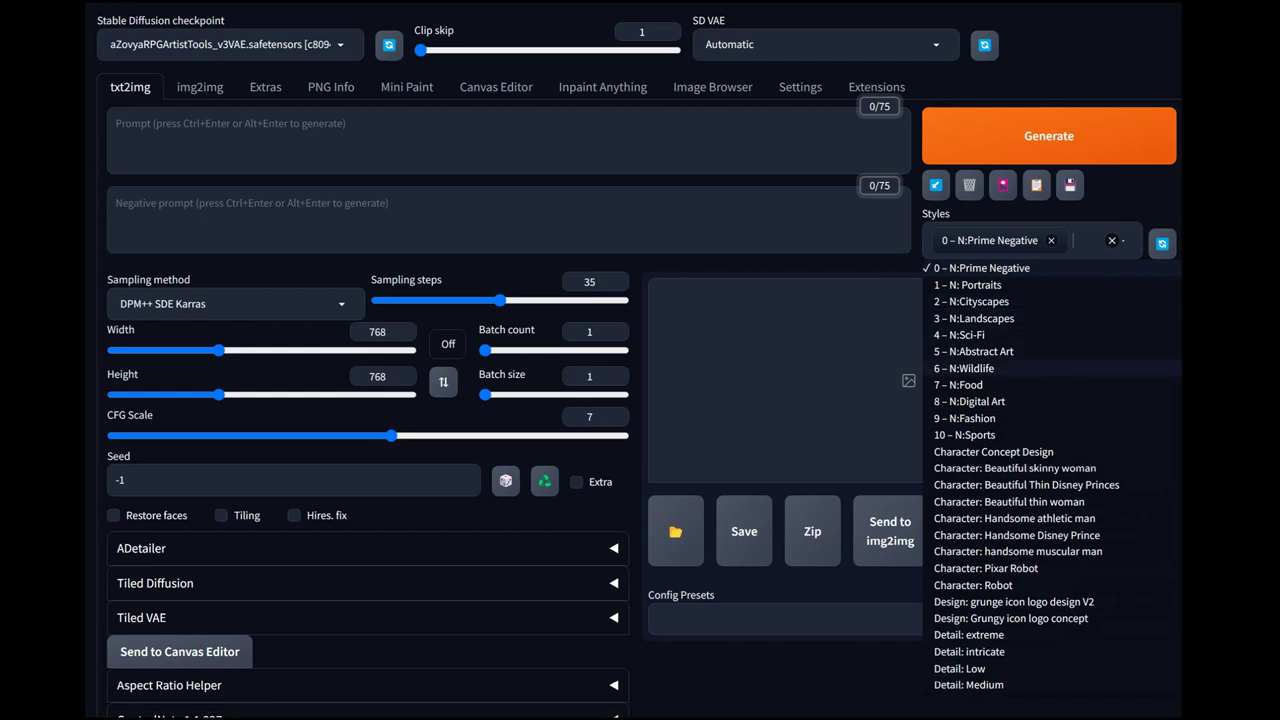
pyautogui.press('Escape')
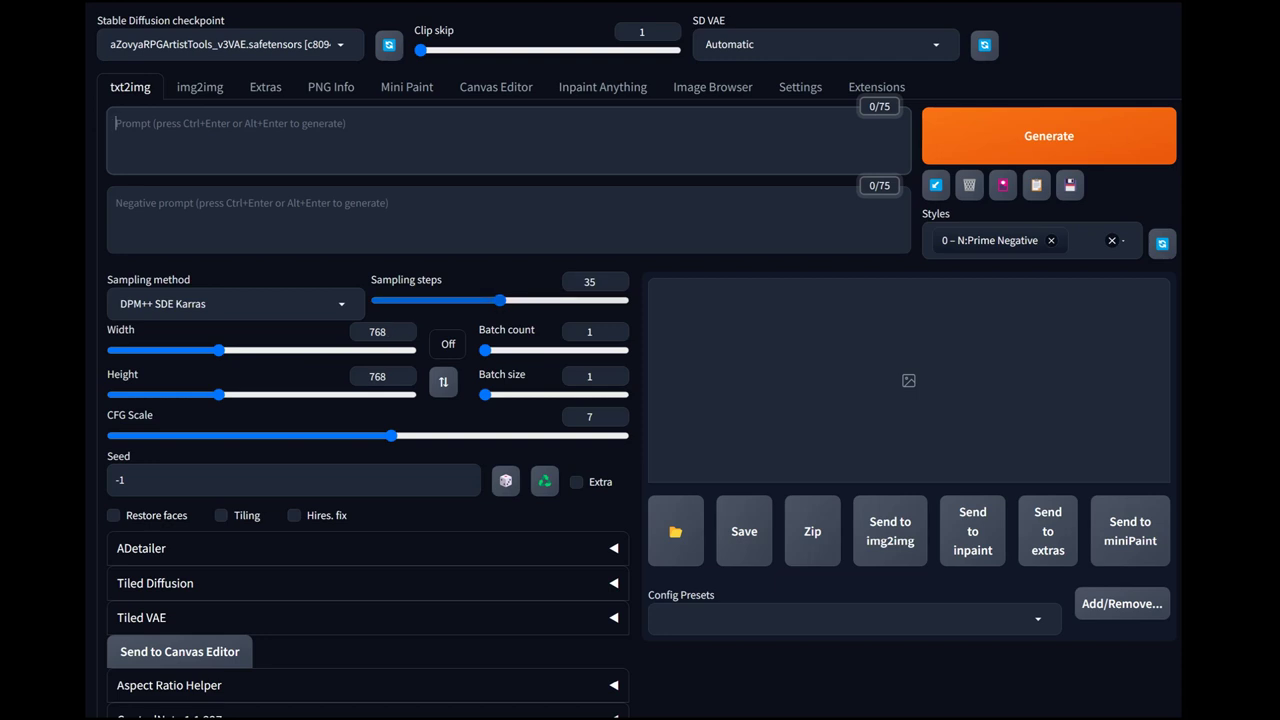
# - Set 20 sampling steps, a batch size of 2 and a 16:9 image size of 960 × 536
pyautogui.moveTo(500, 300); pyautogui.dragTo(377, 300)
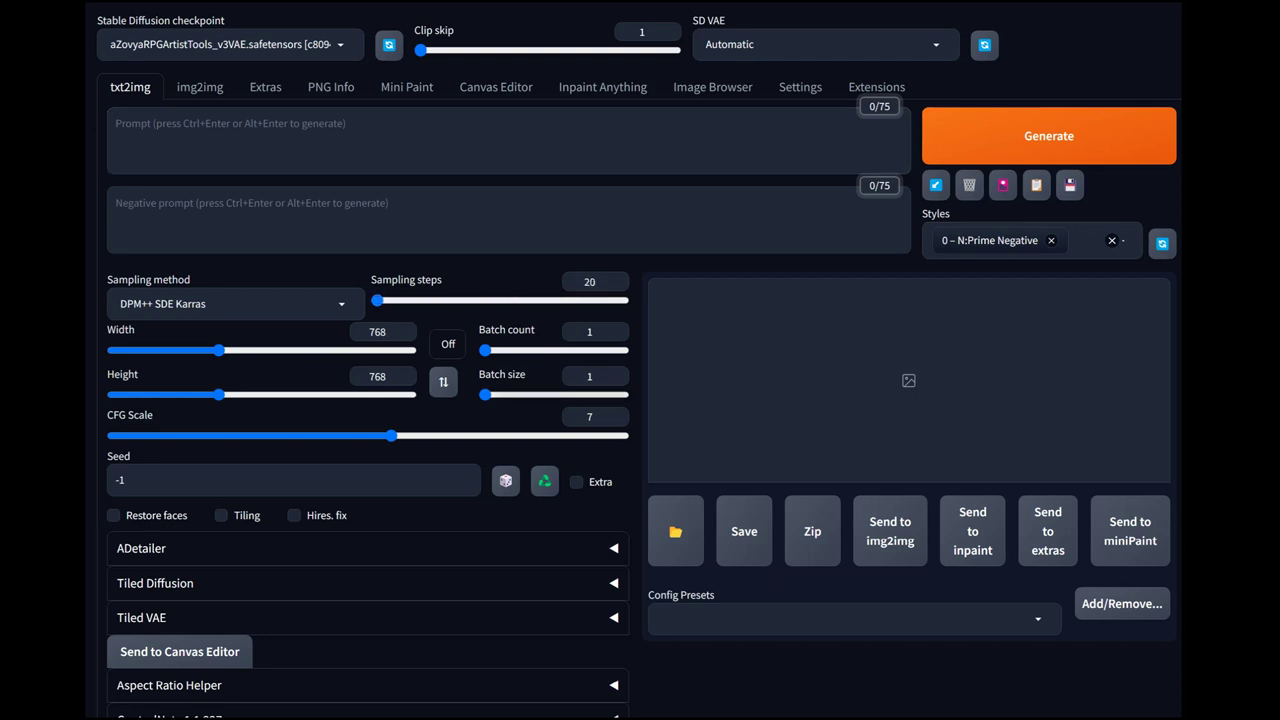
pyautogui.click(531, 394)
pyautogui.click(448, 343)
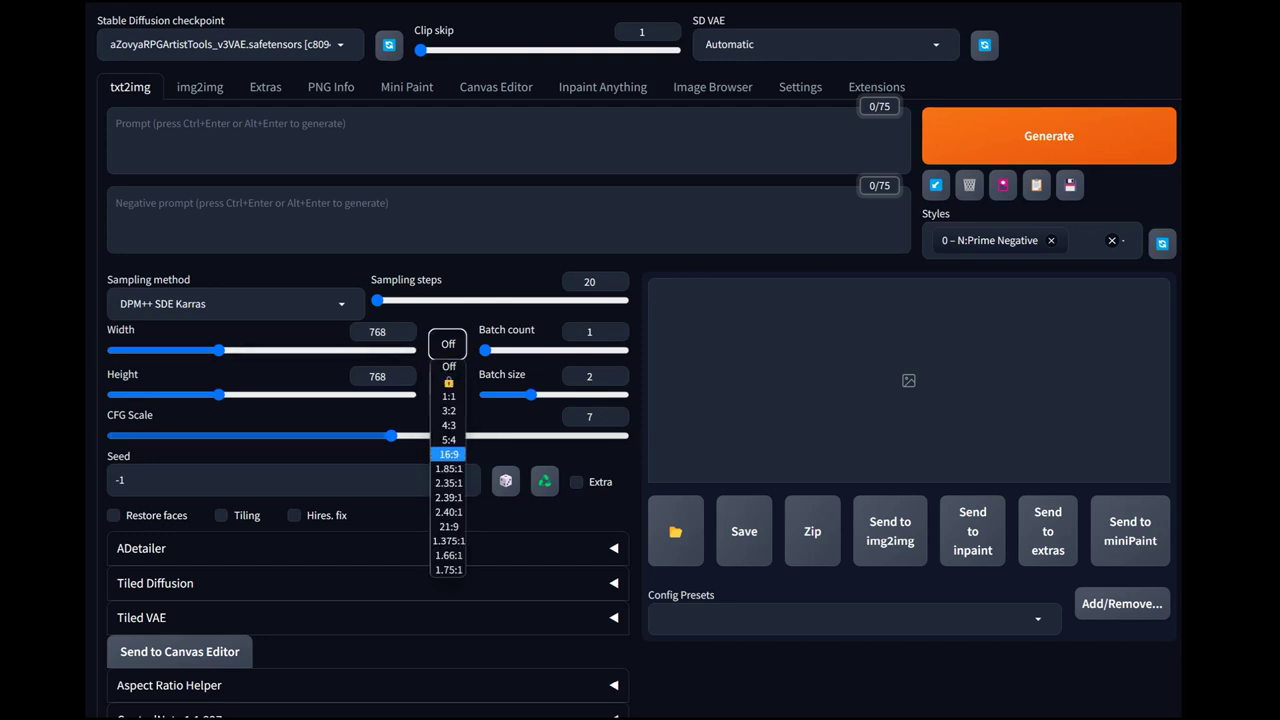
pyautogui.click(449, 449)
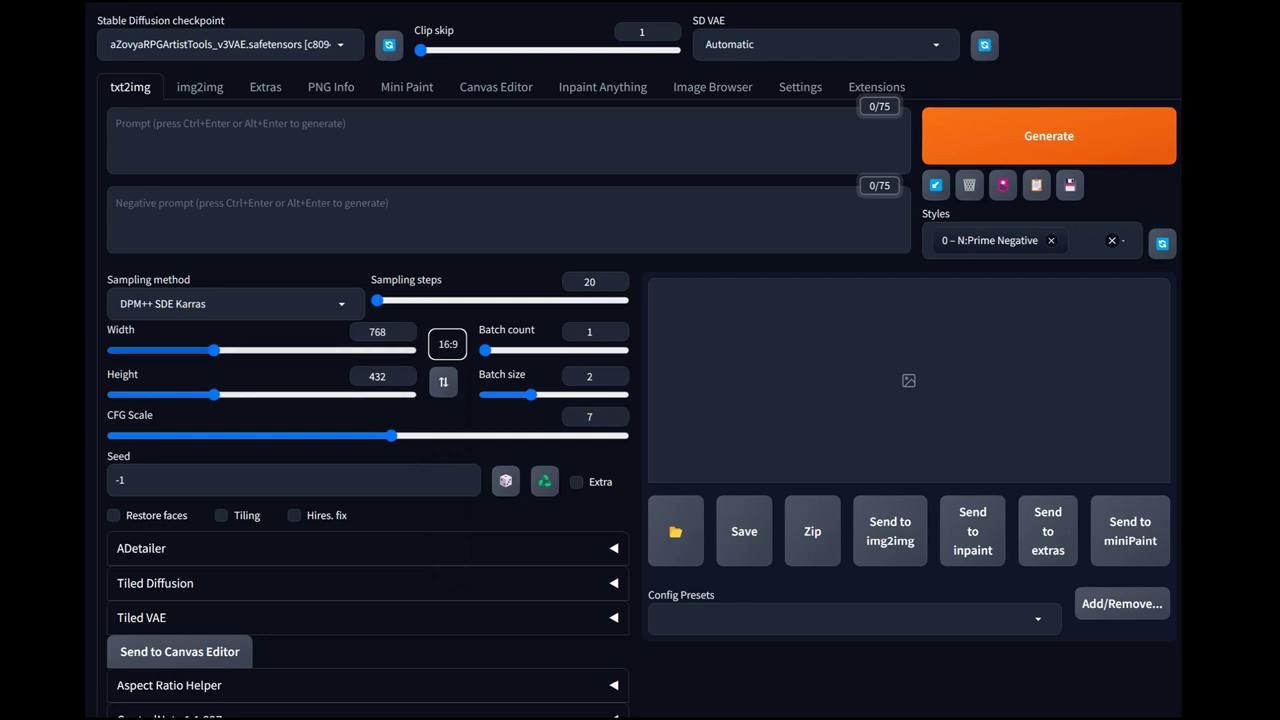
pyautogui.moveTo(214, 350); pyautogui.dragTo(244, 350)
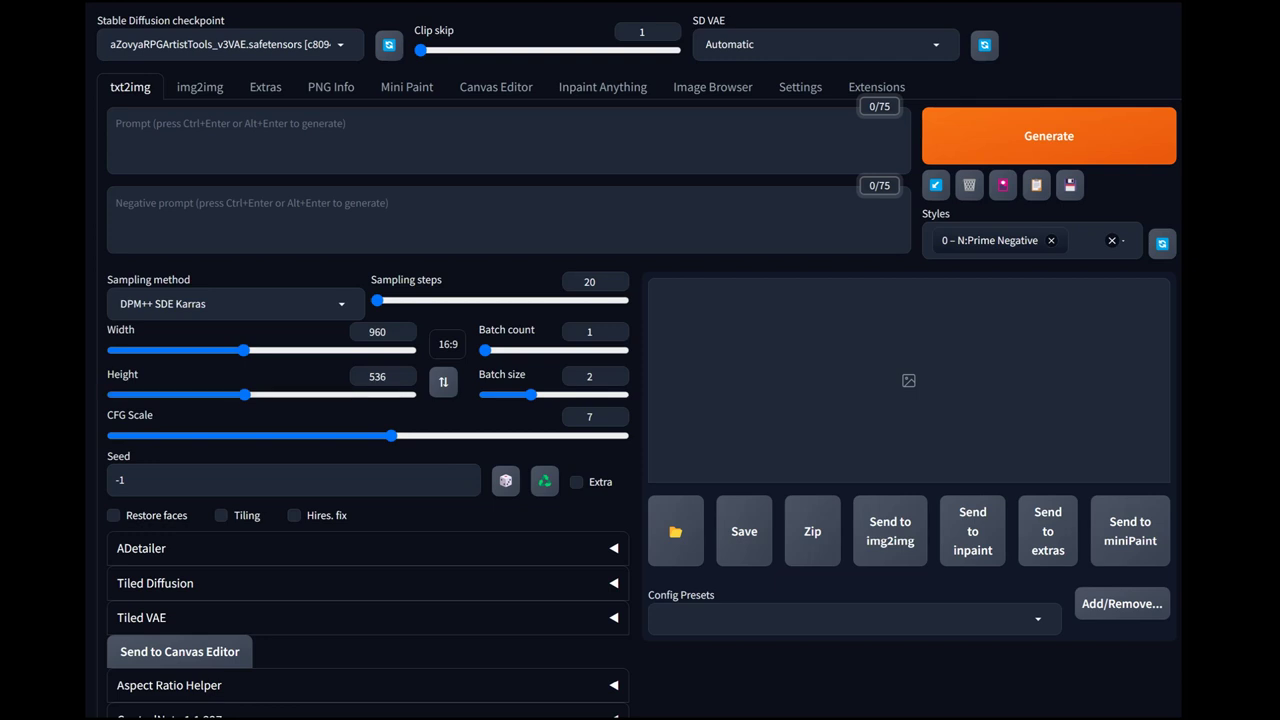
# - Select the "Prompts from file or textbox" script and paste the two copied market prompts as its list of prompt inputs
pyautogui.scroll(-5, 640, 360)
pyautogui.click(367, 634)
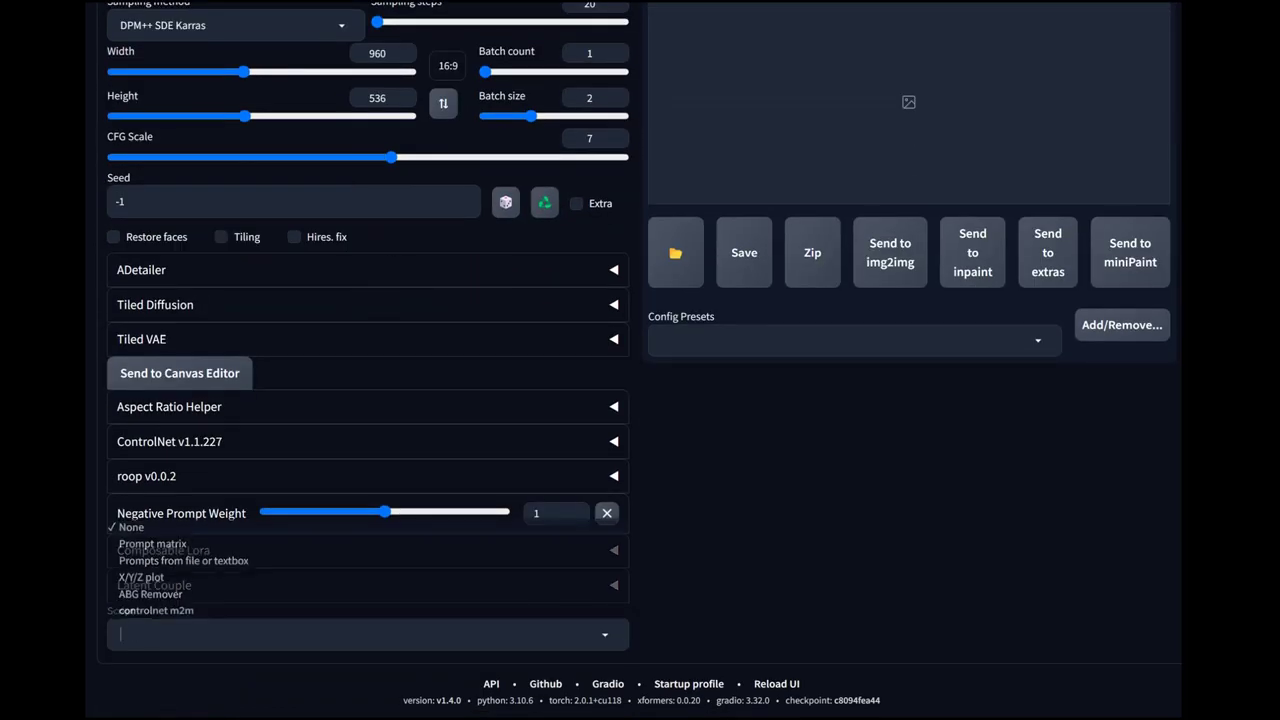
pyautogui.click(183, 559)
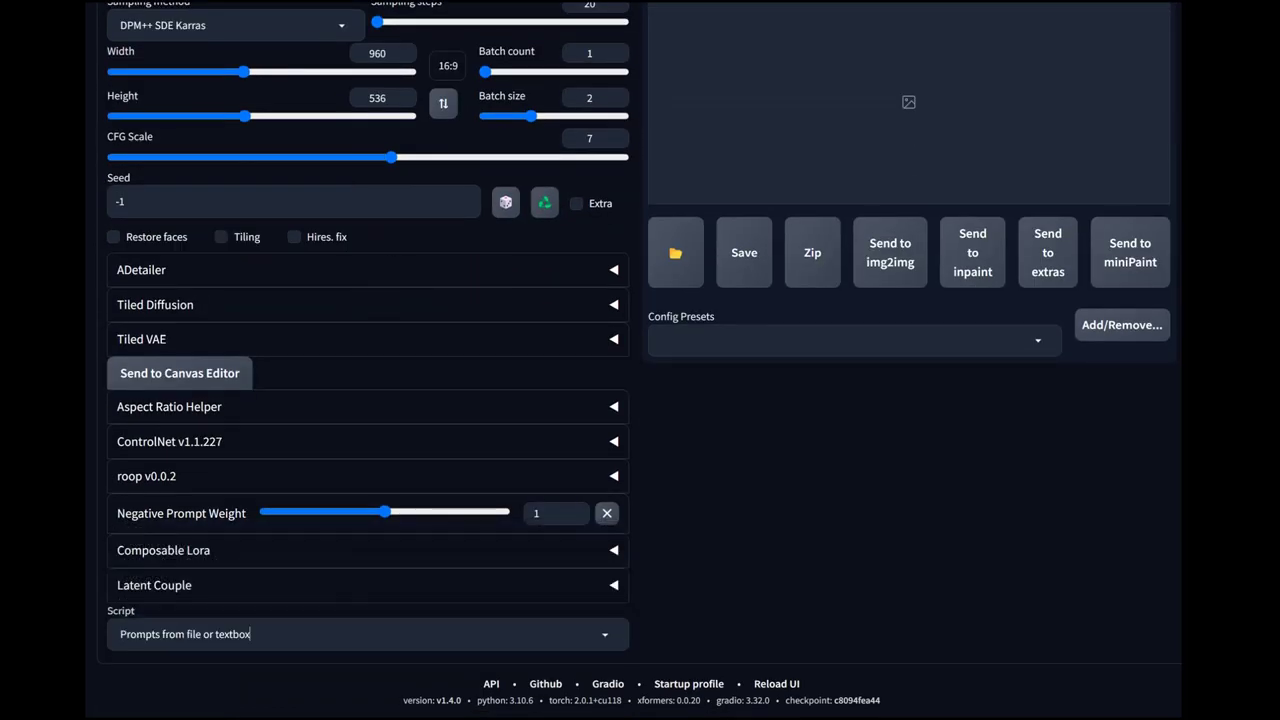
pyautogui.scroll(-2, 367, 500)
pyautogui.click(367, 599)
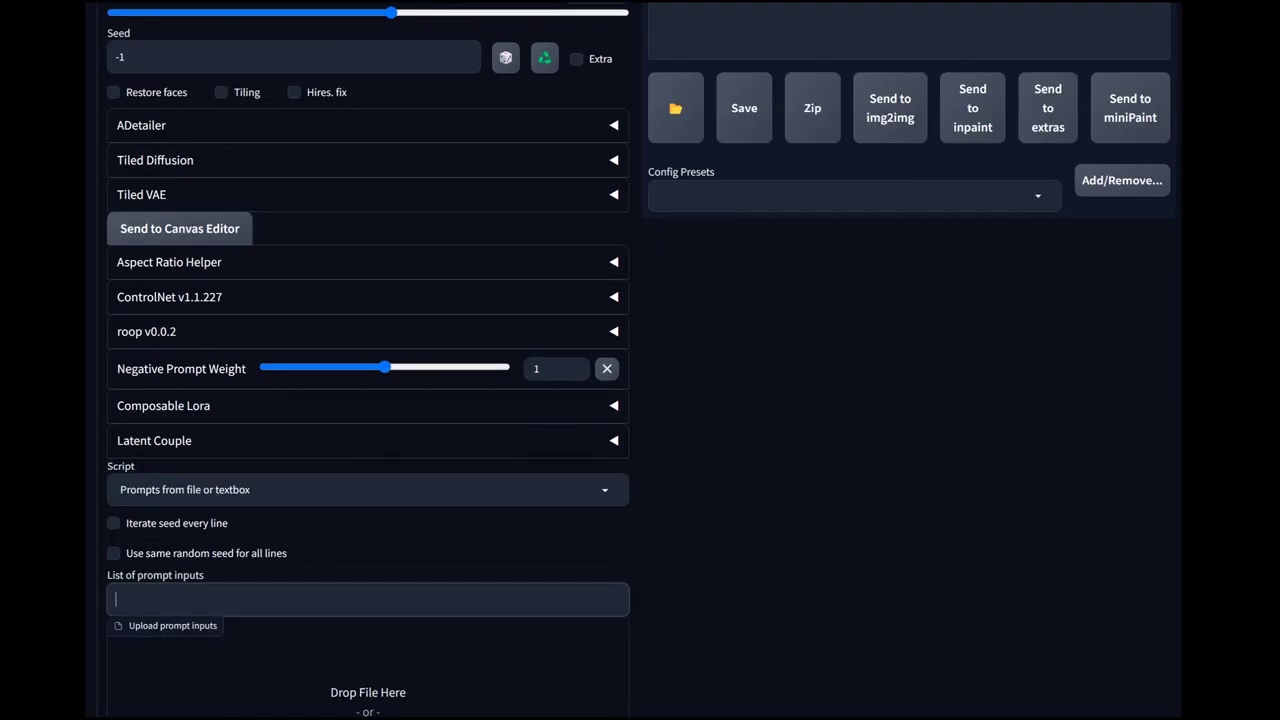
pyautogui.hotkey('ctrl', 'v')
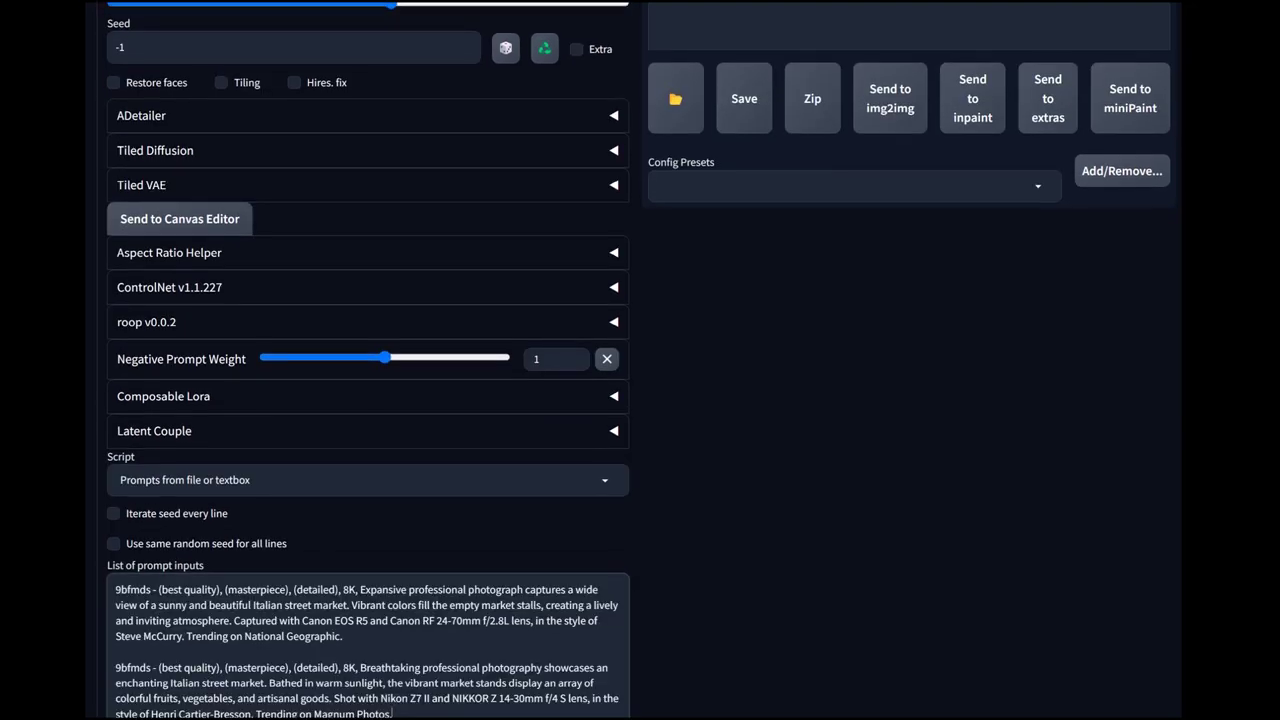
# - Enable ADetailer and start generating the images
pyautogui.scroll(5, 640, 360)
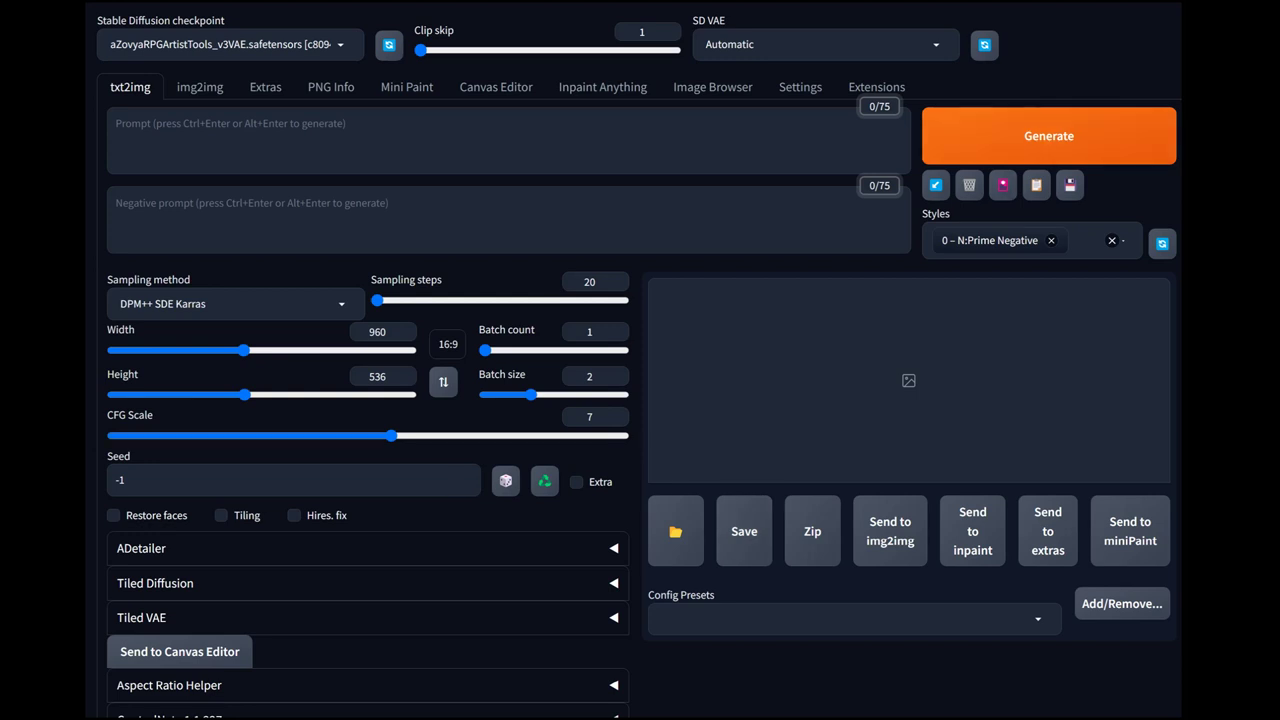
pyautogui.click(141, 548)
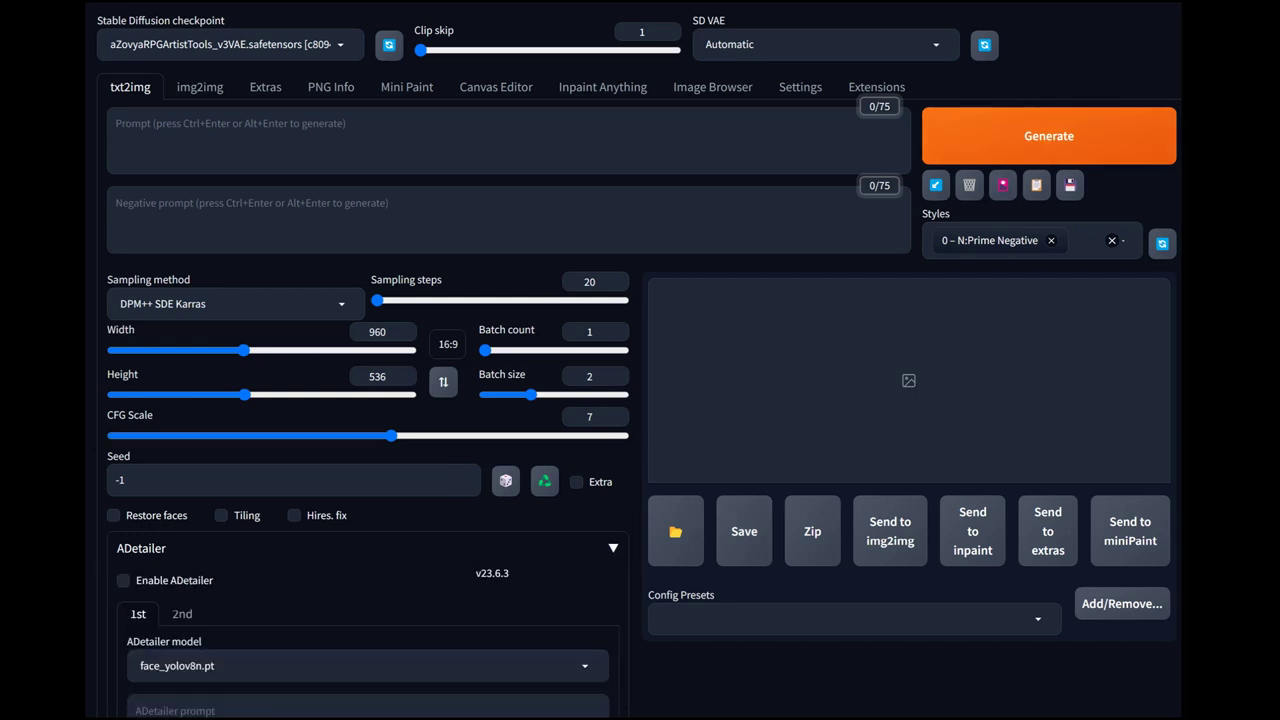
pyautogui.scroll(-2, 640, 360)
pyautogui.click(123, 436)
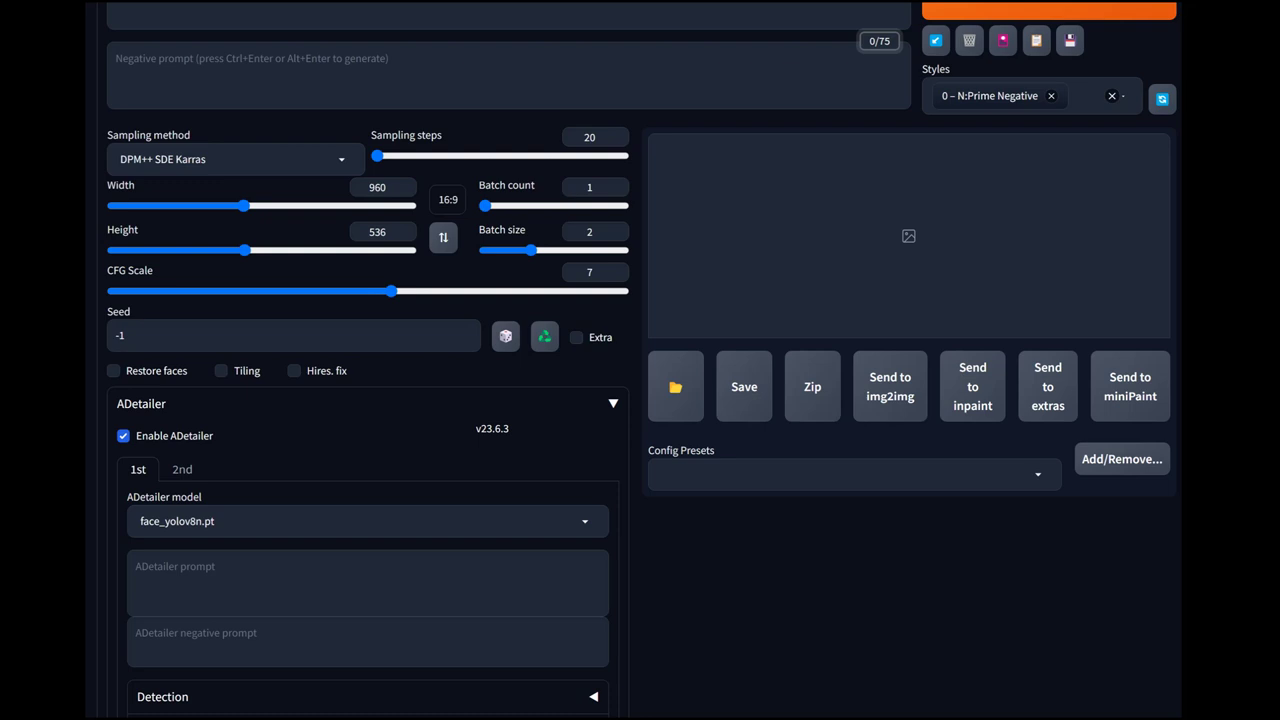
pyautogui.scroll(-2, 640, 360)
pyautogui.scroll(4, 640, 360)
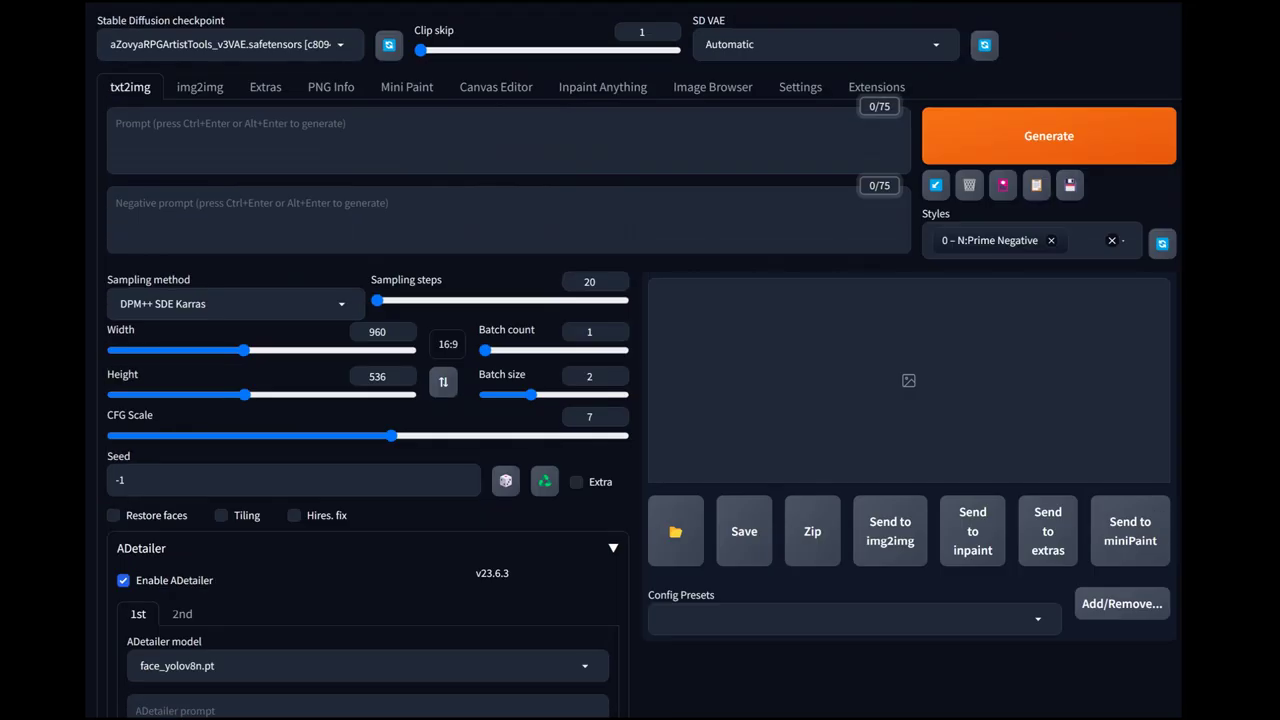
pyautogui.hotkey('ctrl', 'Return')
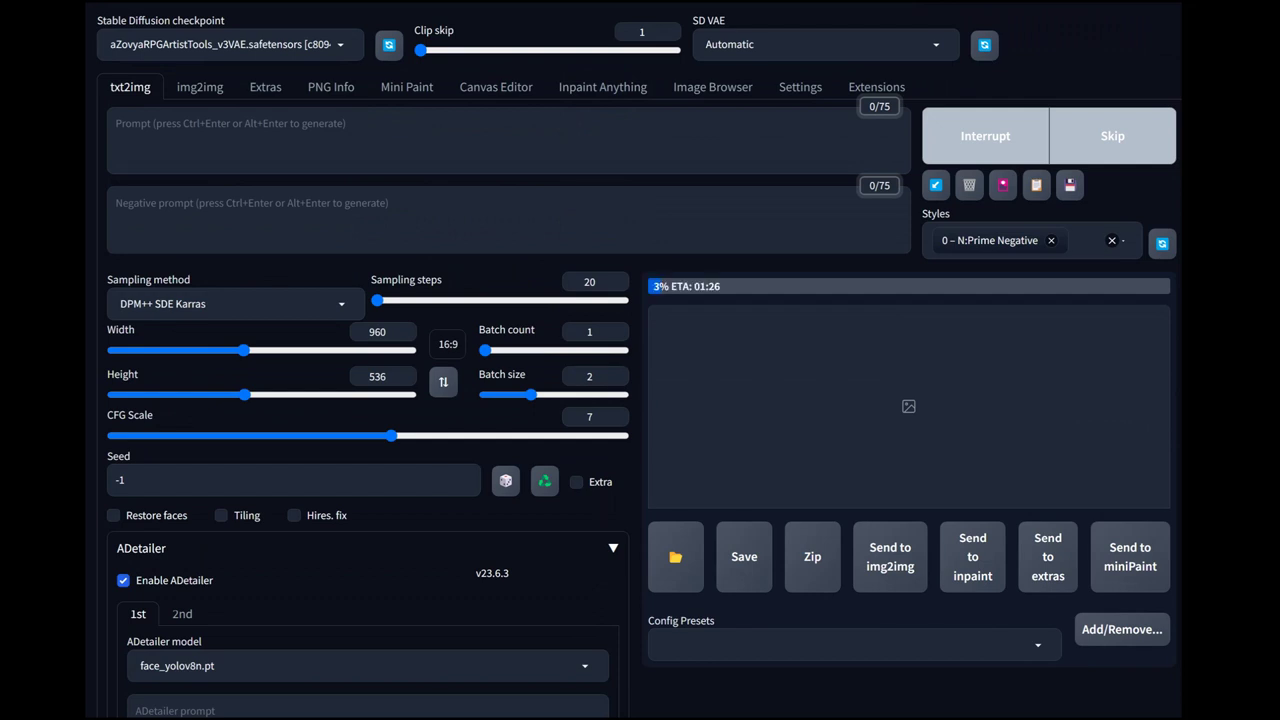
# - Examine the live previews of the market images at a larger size while they generate
pyautogui.scroll(-1, 640, 400)
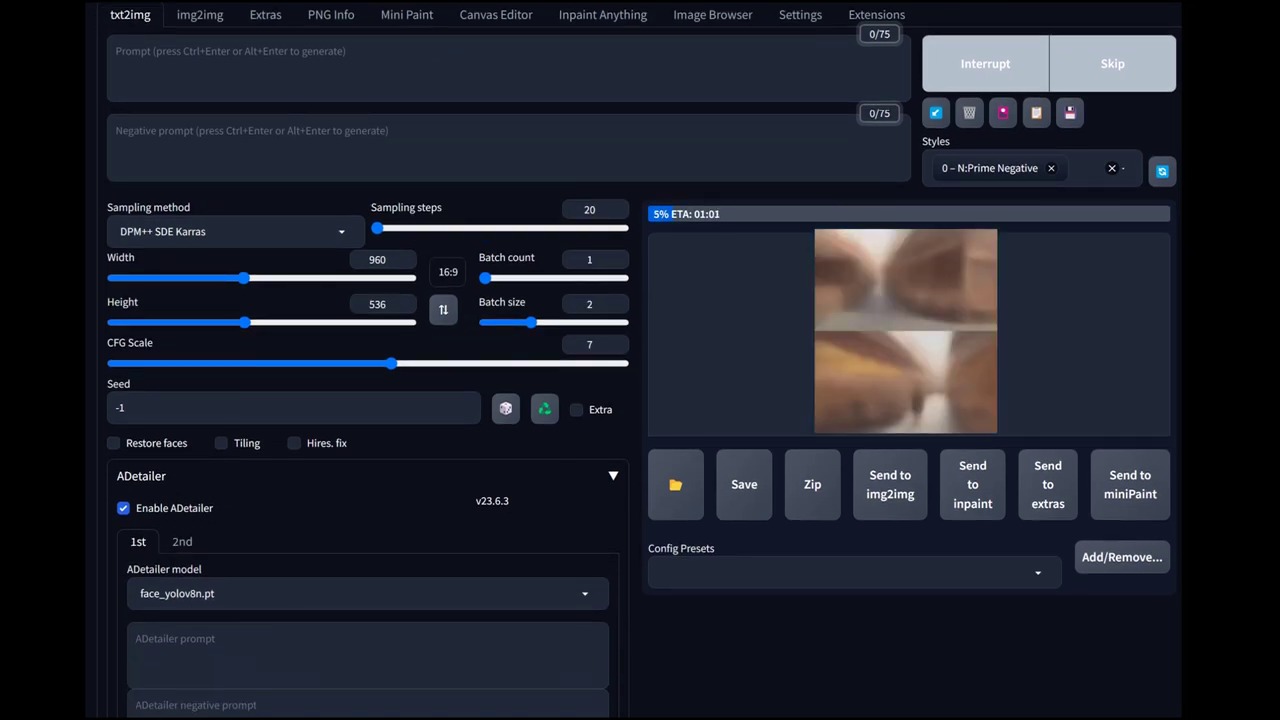
pyautogui.hotkey('ctrl', '+')
pyautogui.hotkey('ctrl', '+')
pyautogui.hotkey('ctrl', '+')
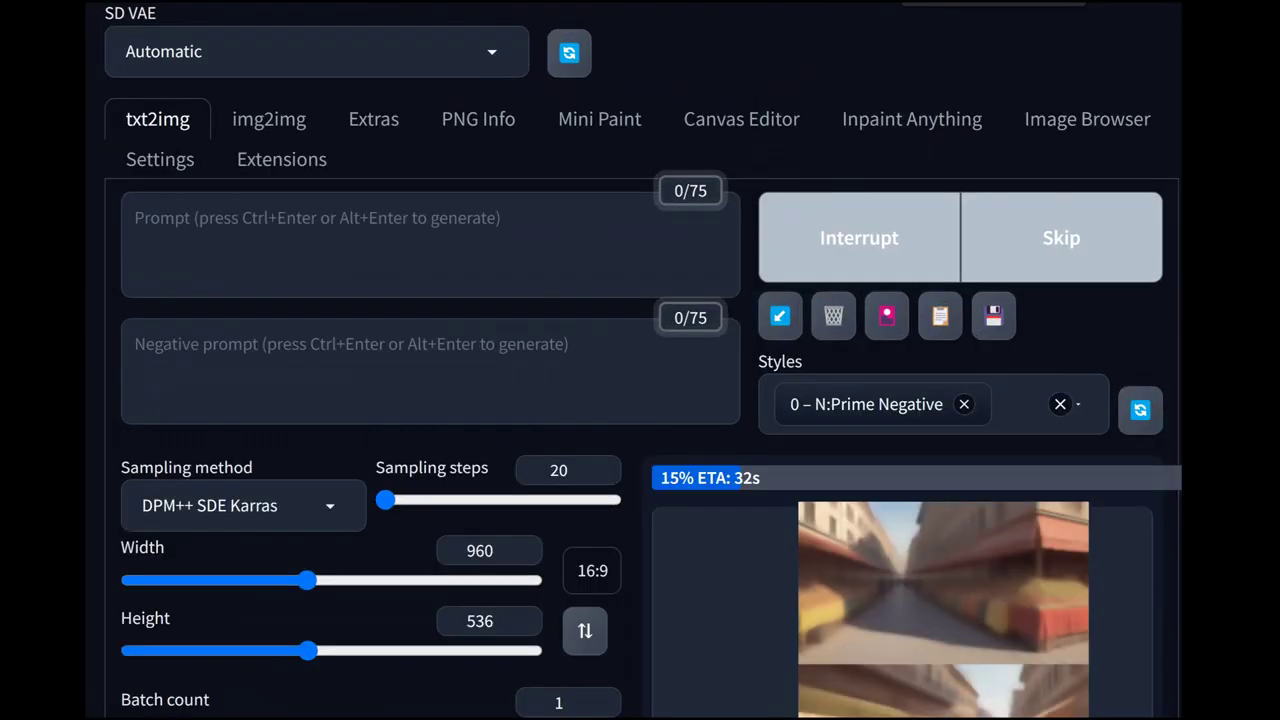
pyautogui.scroll(-3, 640, 400)
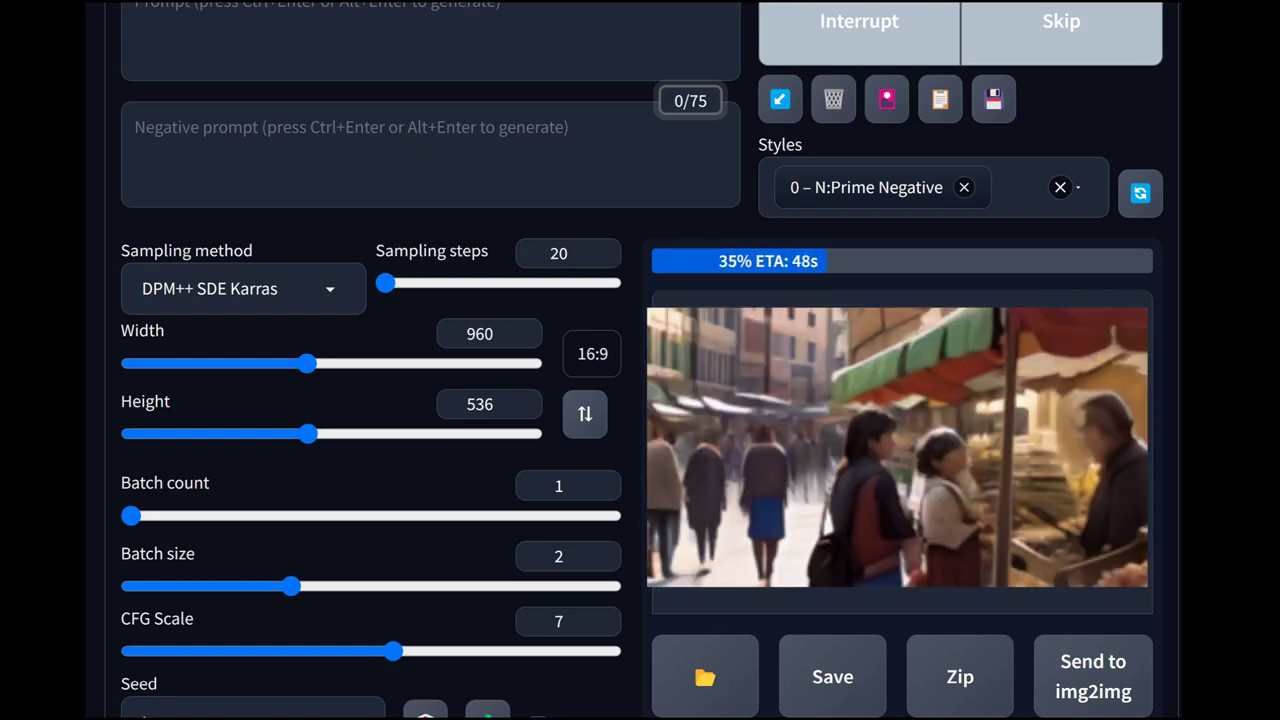
pyautogui.hotkey('ctrl', '-')
pyautogui.hotkey('ctrl', '-')
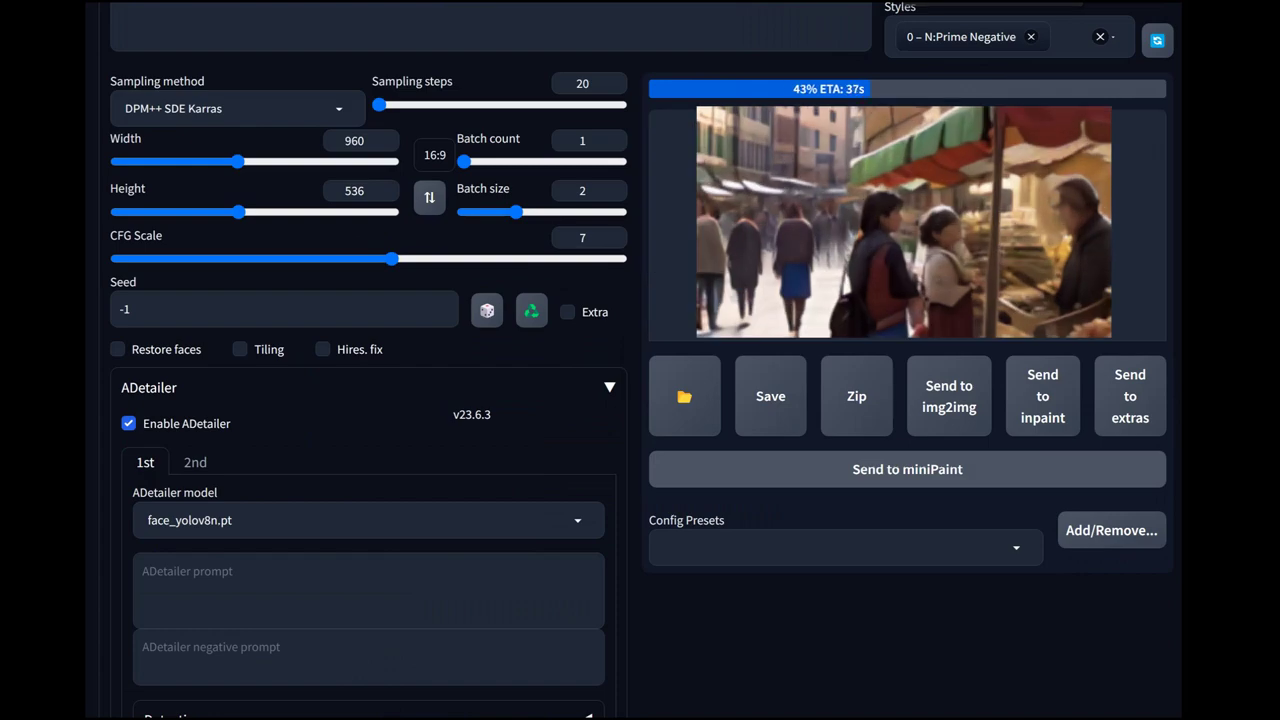
pyautogui.hotkey('ctrl', '+')
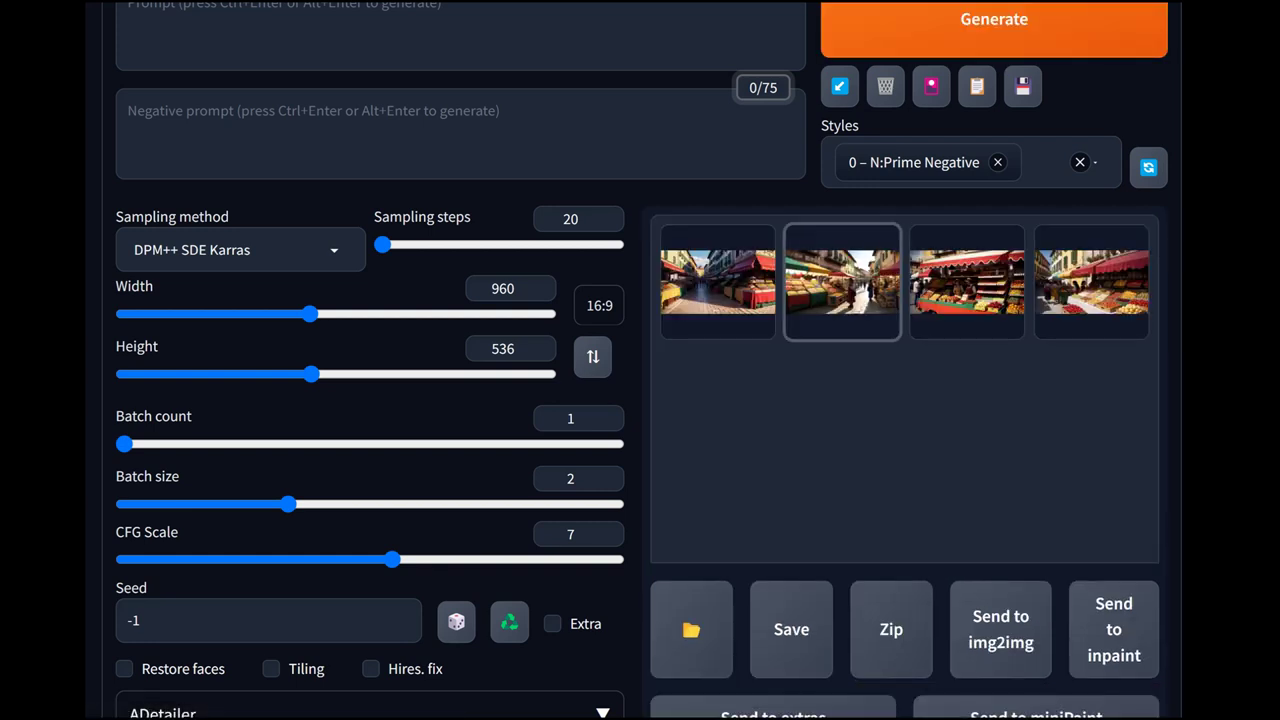
# - Open the first generated market image full size, look through the other results and return to the first one
pyautogui.click(718, 281)
pyautogui.click(904, 355)
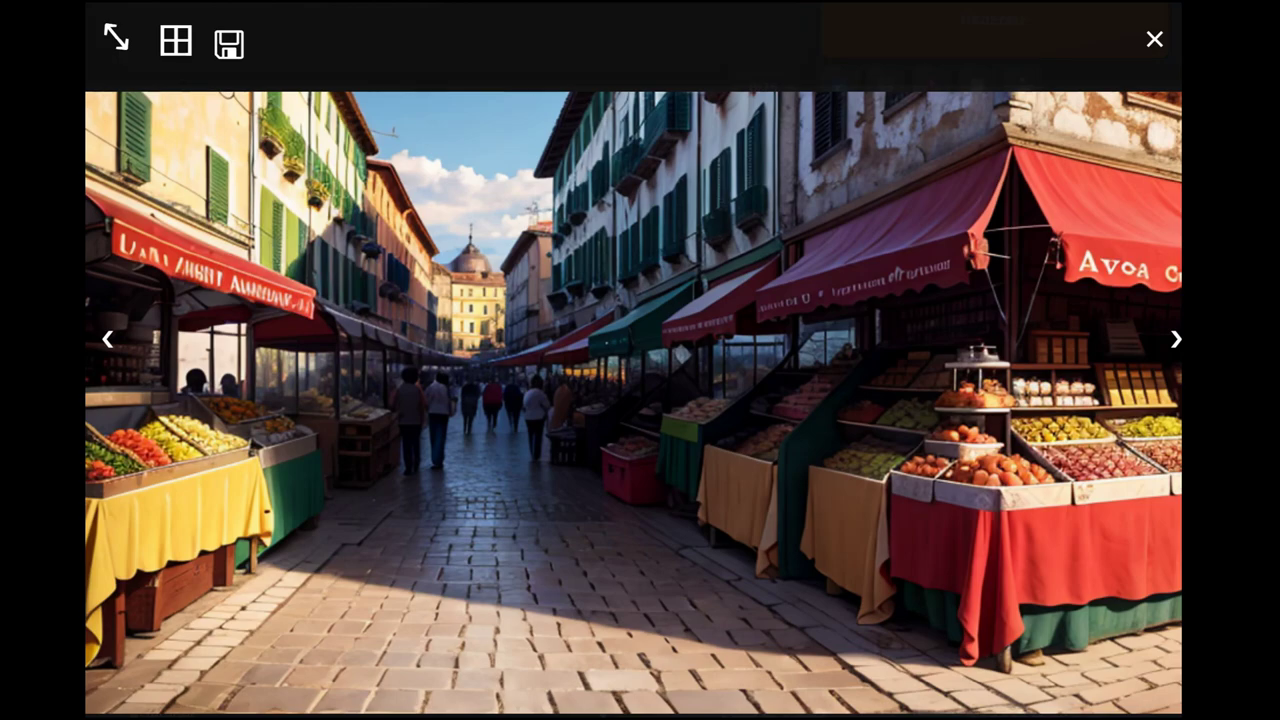
pyautogui.press('Right')
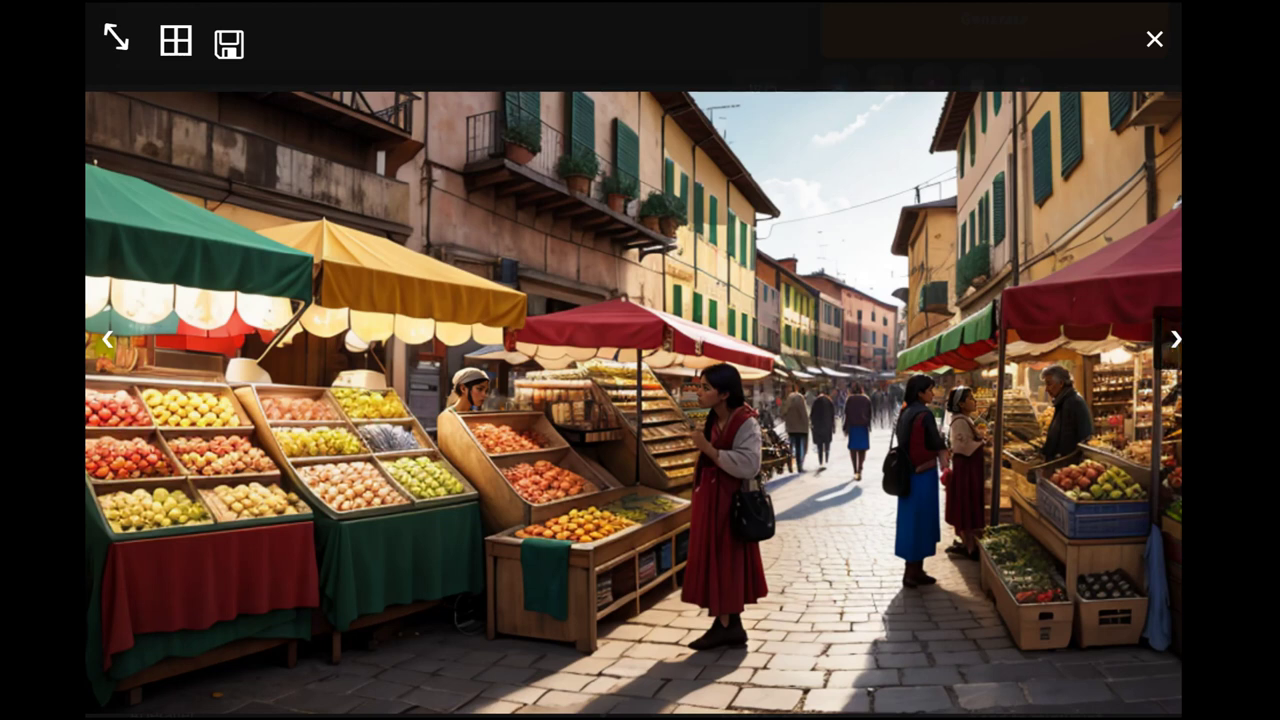
pyautogui.press('Right')
pyautogui.press('Right')
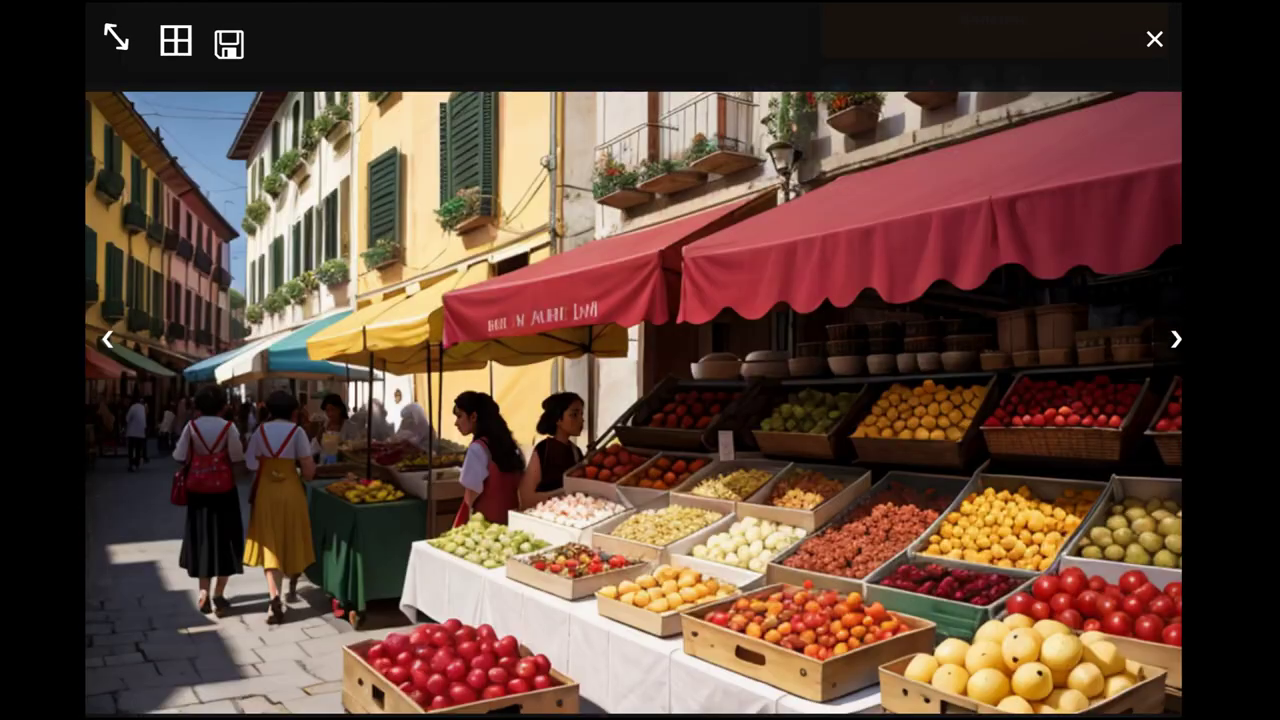
pyautogui.press('Right')
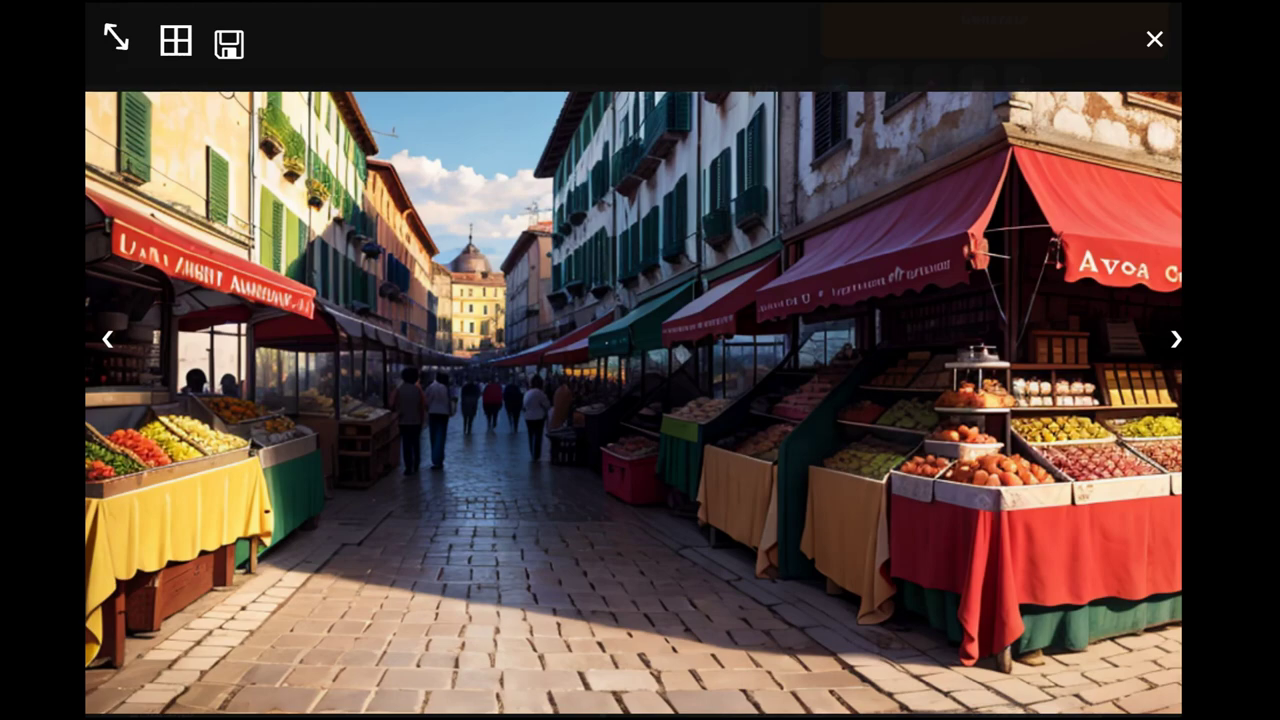
pyautogui.press('Escape')
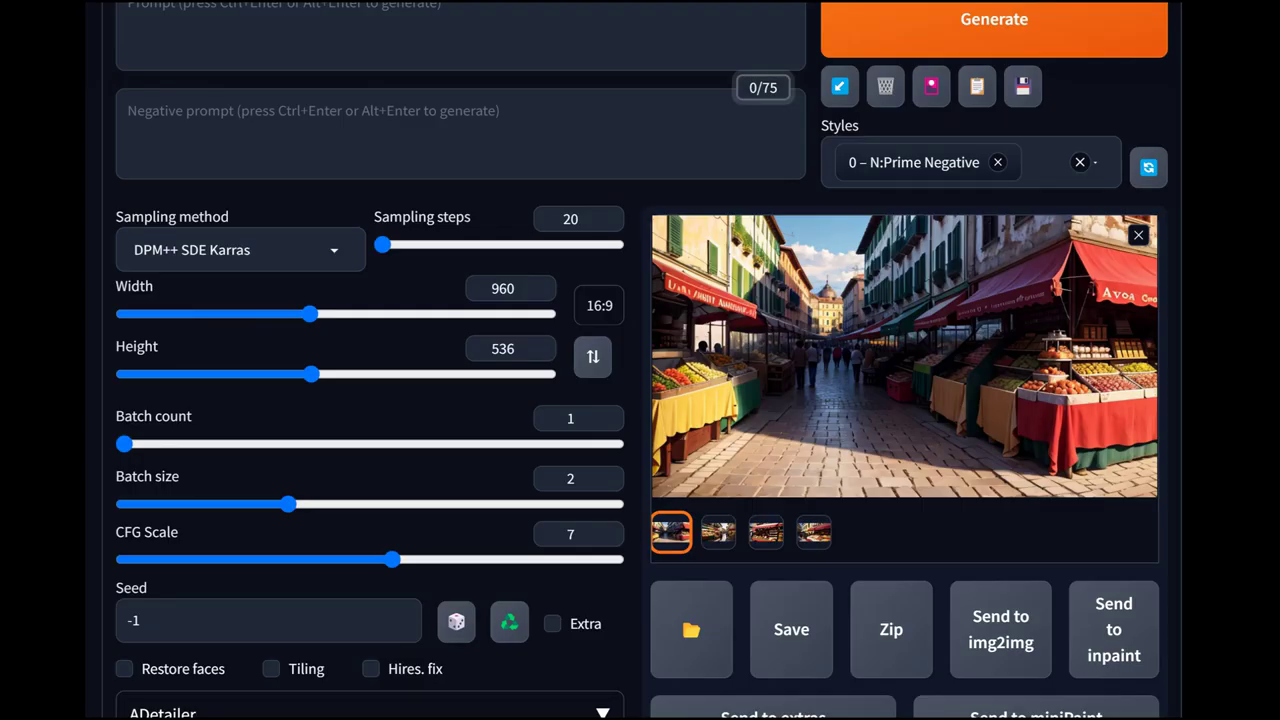
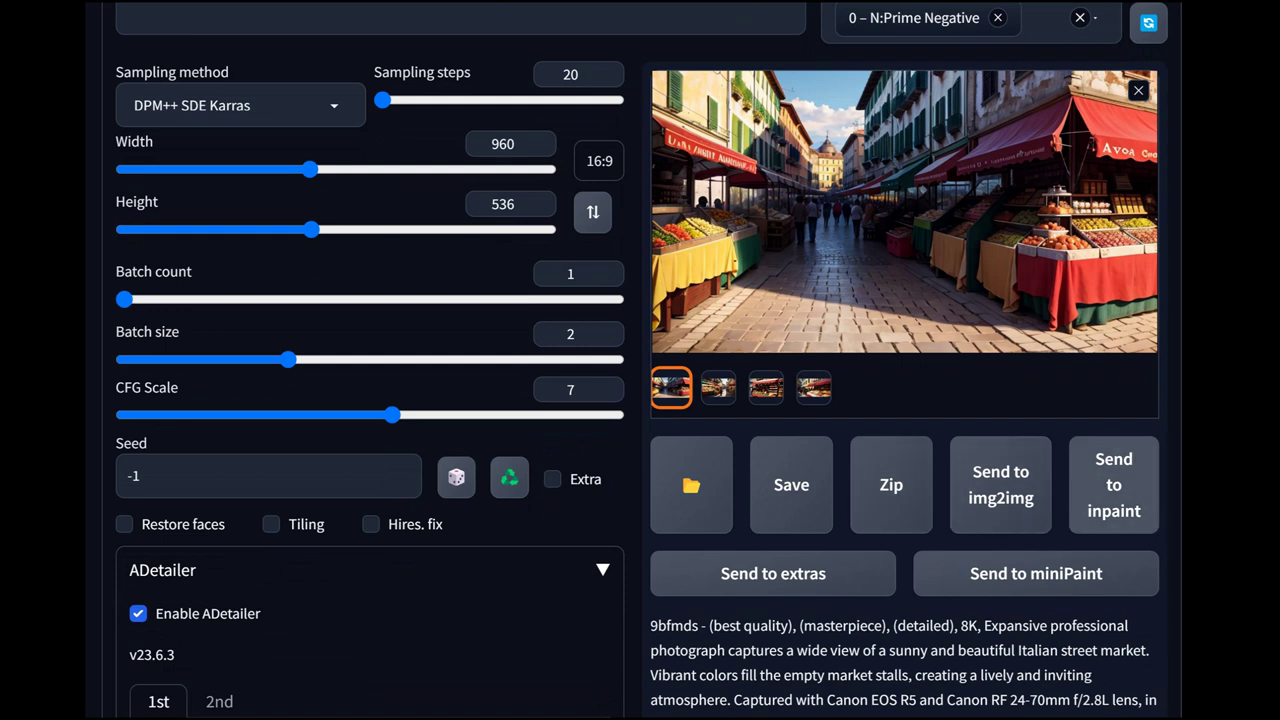
# - Send the first market image to inpainting and enlarge the mask brush
pyautogui.click(1113, 484)
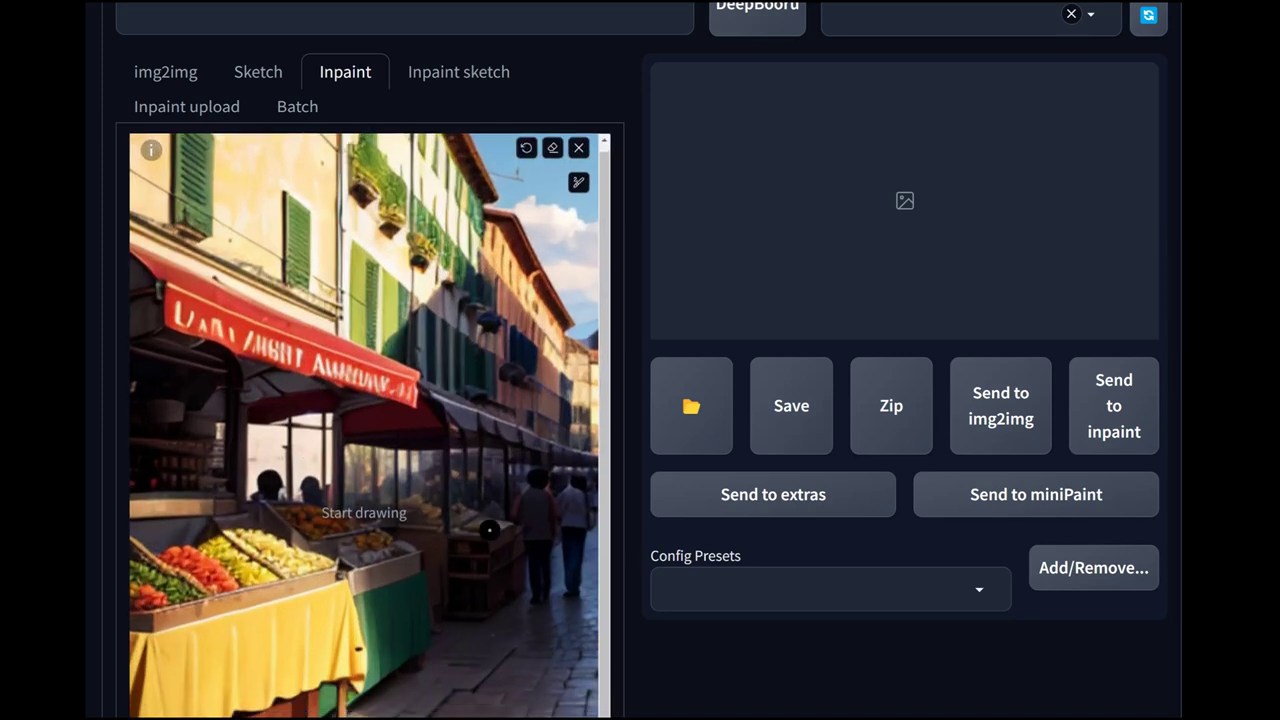
pyautogui.click(578, 182)
pyautogui.moveTo(457, 184); pyautogui.dragTo(479, 184)
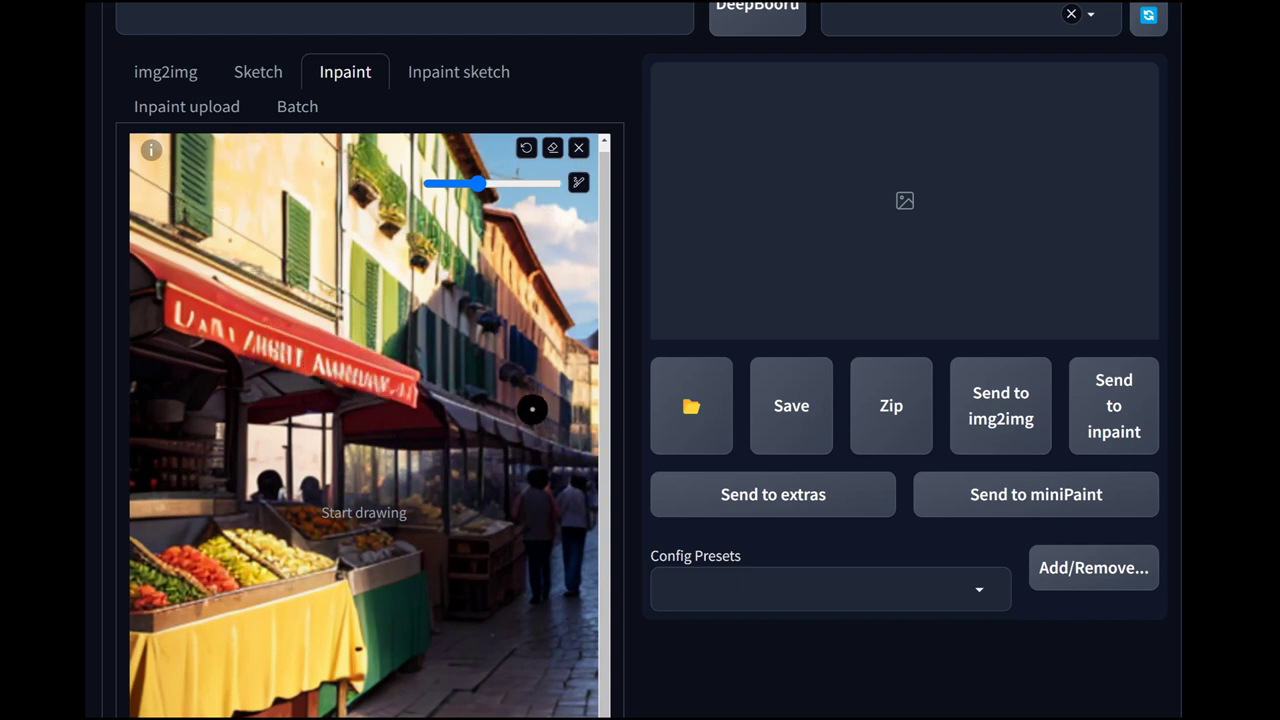
pyautogui.hotkey('ctrl', '-')
pyautogui.scroll(-2, 363, 147)
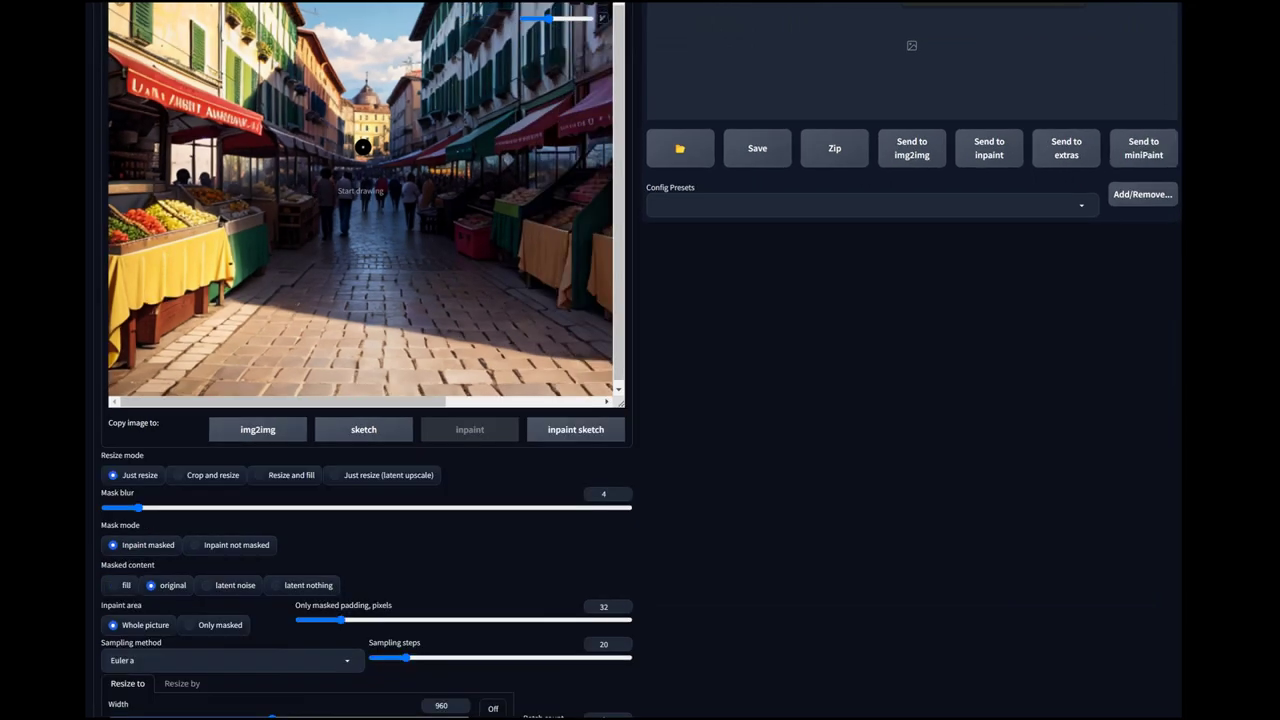
# - Examine the market image on the inpainting canvas at different sizes and look over the list of installed extensions
pyautogui.scroll(3, 363, 147)
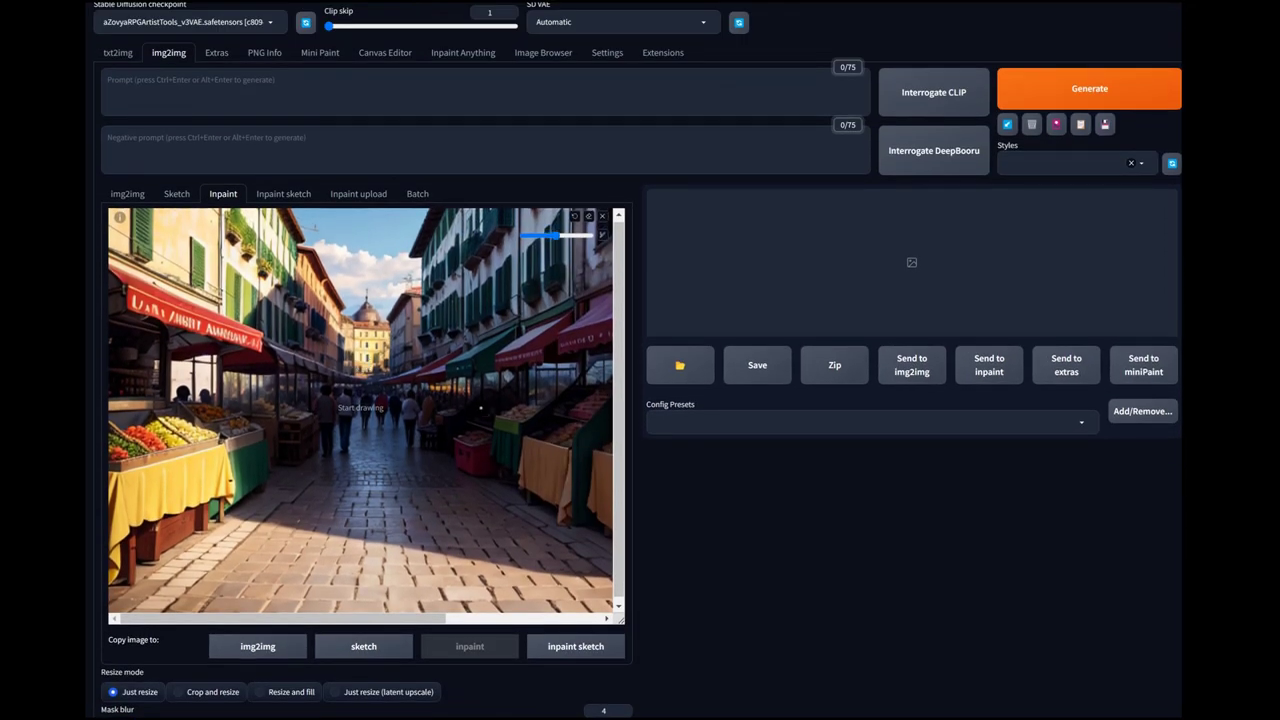
pyautogui.hotkey('ctrl', '+')
pyautogui.scroll(-1, 480, 408)
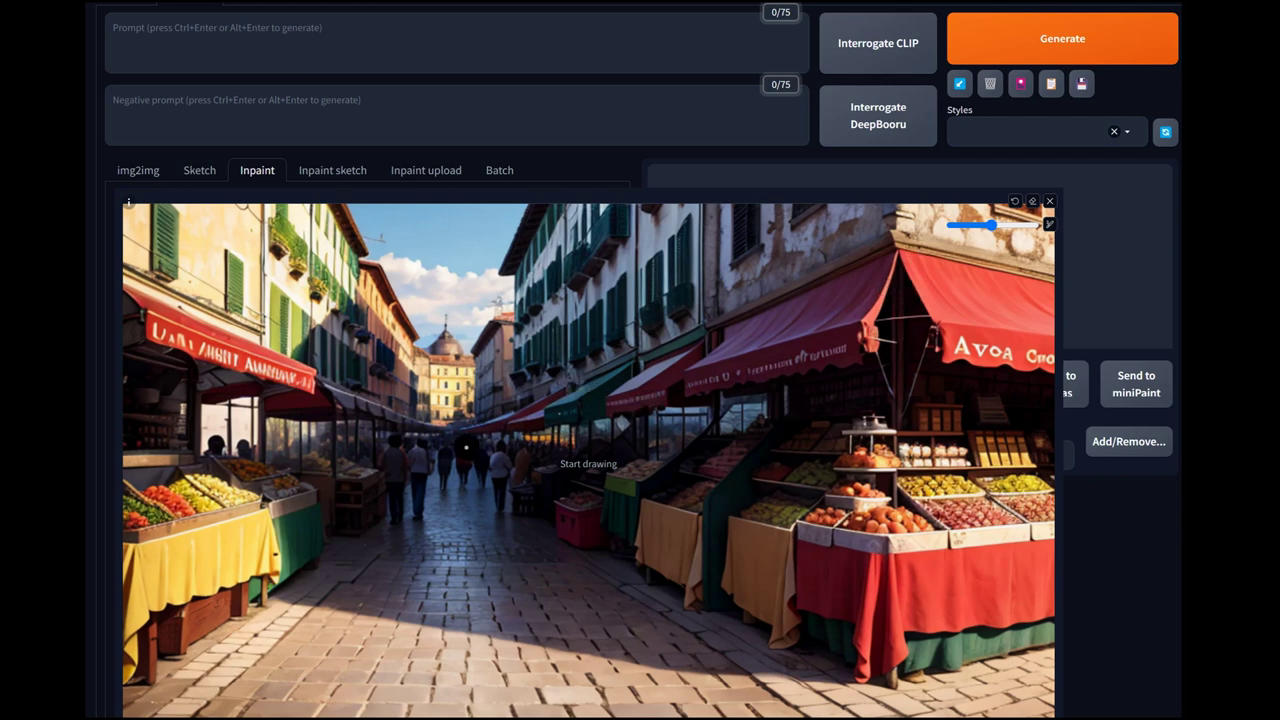
pyautogui.scroll(1, 466, 447)
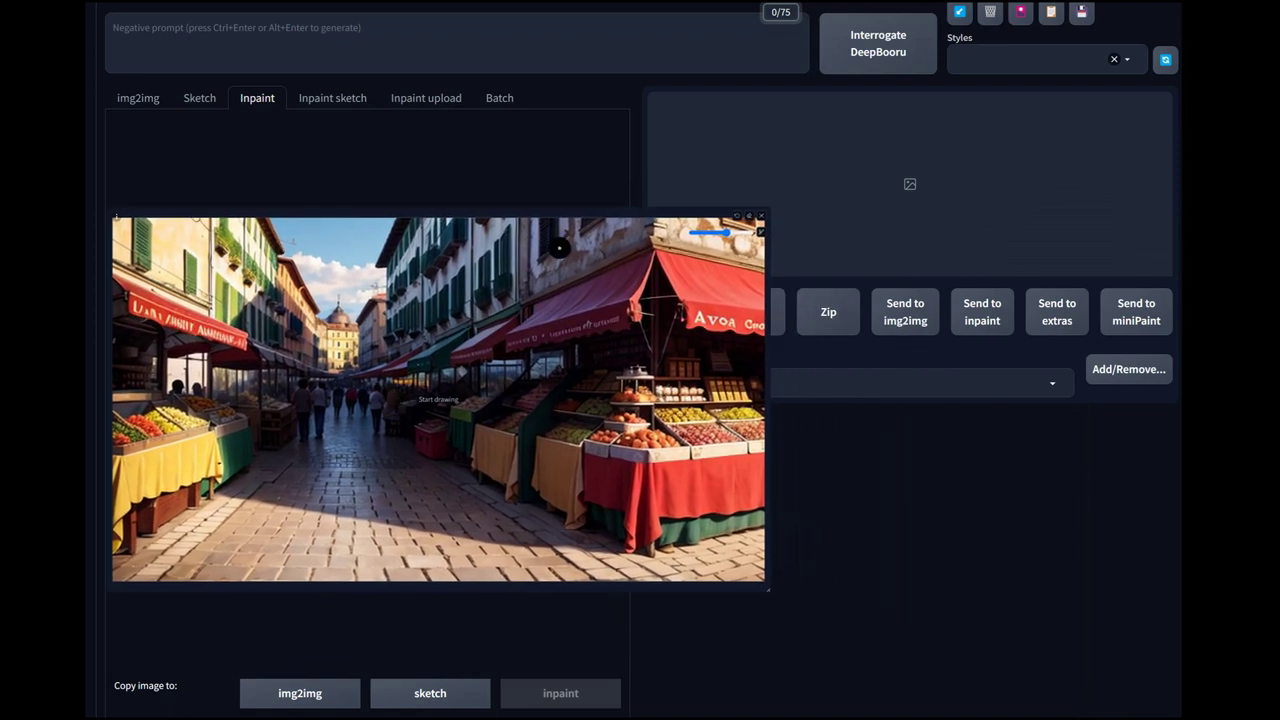
pyautogui.scroll(2, 640, 400)
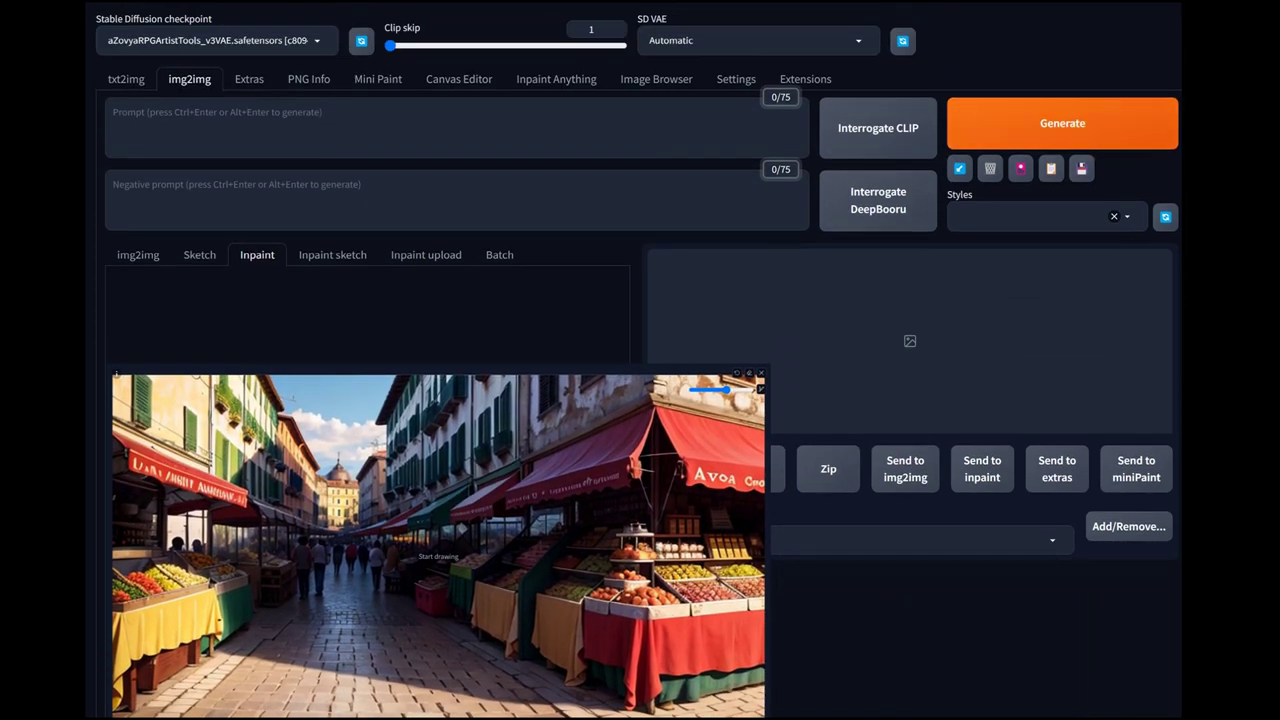
pyautogui.click(805, 79)
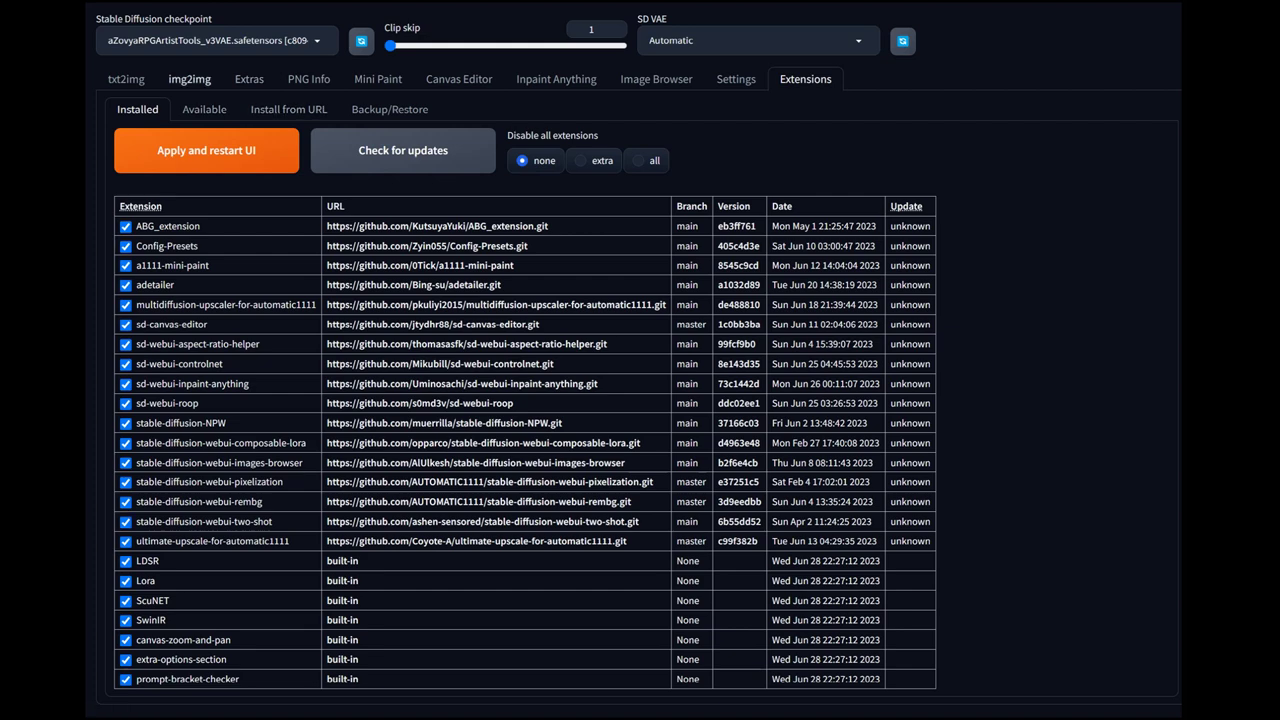
pyautogui.click(189, 79)
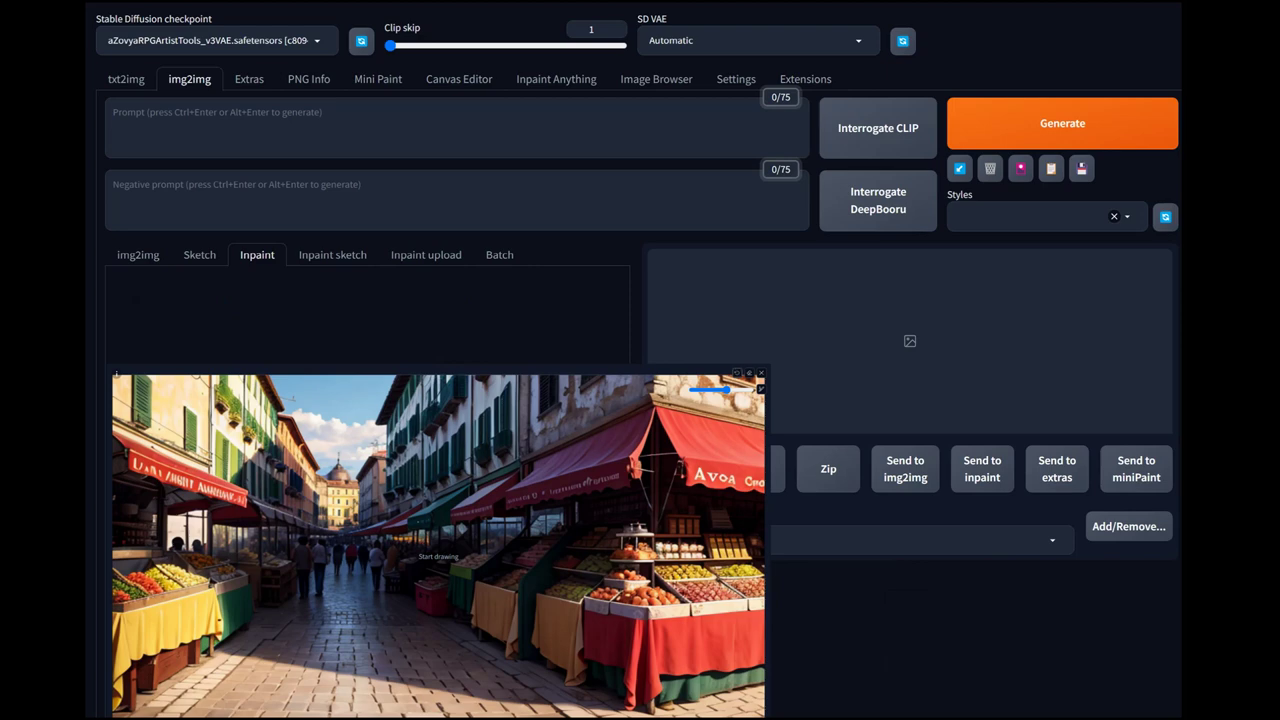
# - Load the aZovyaRPGArtistTools_v3Inpainting checkpoint and set the SD VAE to vae-ft-mse-840000-ema-pruned.safetensors
pyautogui.scroll(-2, 672, 530)
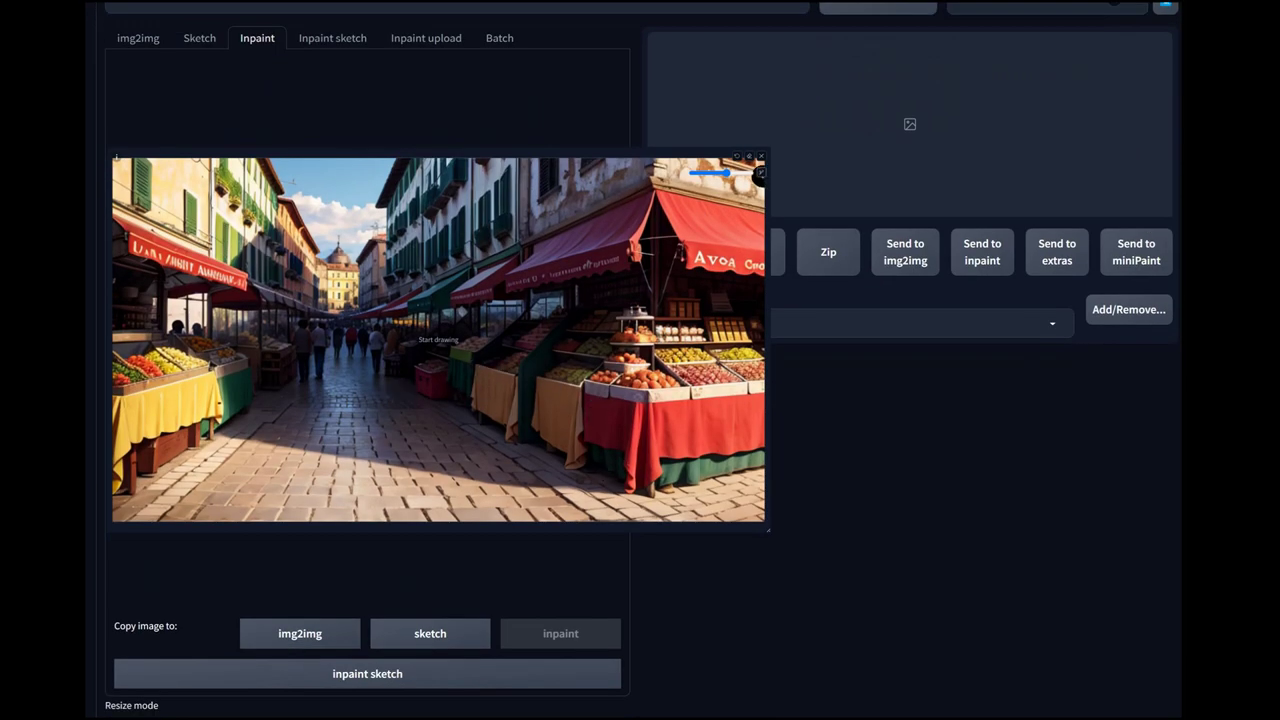
pyautogui.scroll(1, 336, 163)
pyautogui.scroll(1, 640, 360)
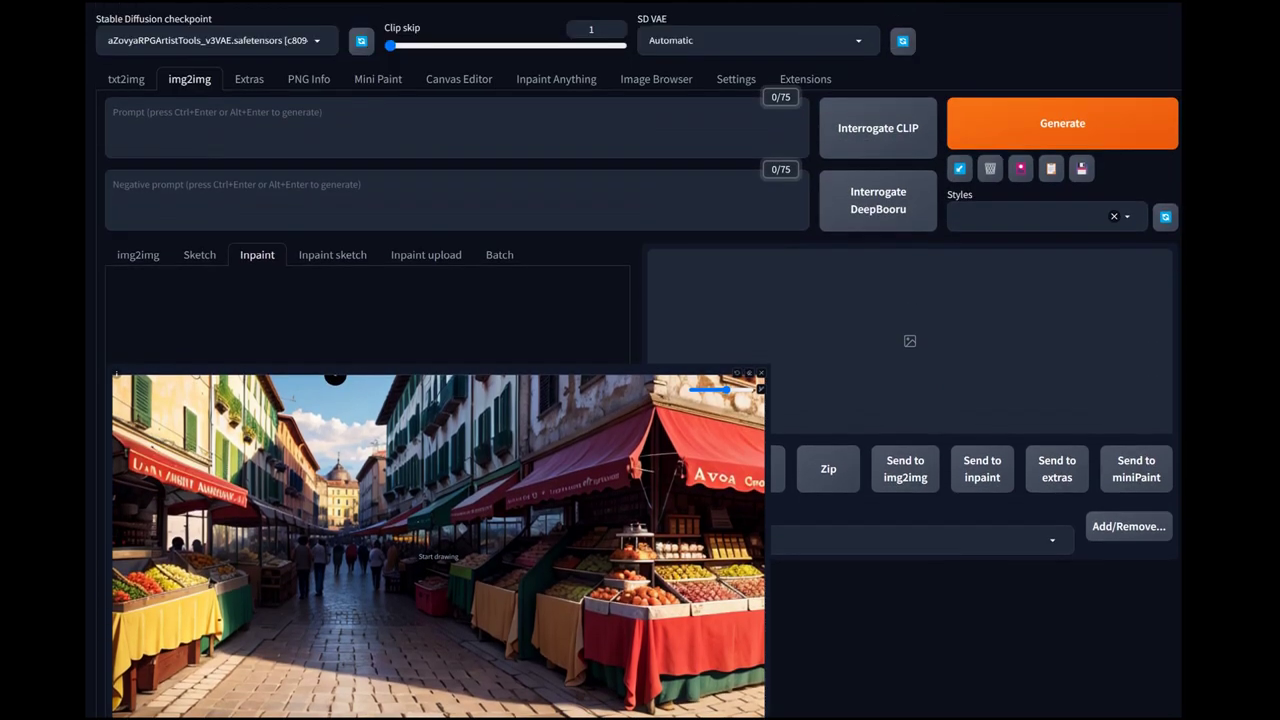
pyautogui.click(200, 40)
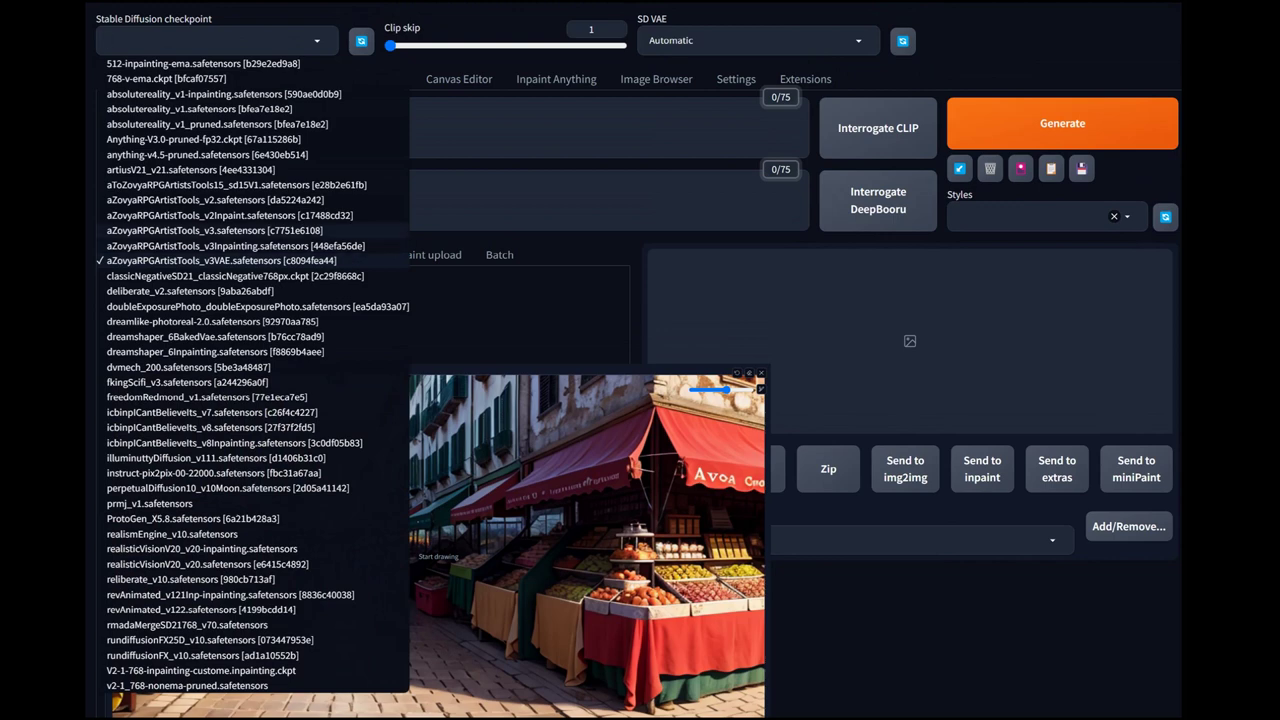
pyautogui.click(230, 245)
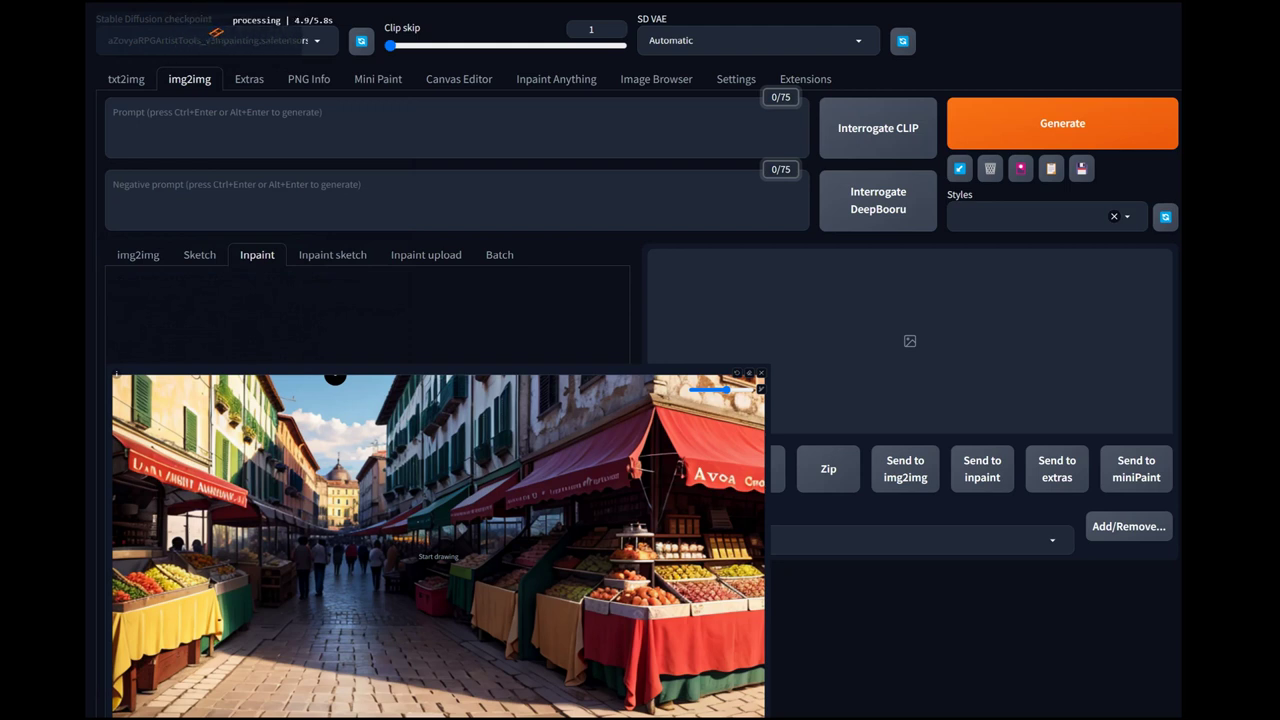
pyautogui.click(650, 40)
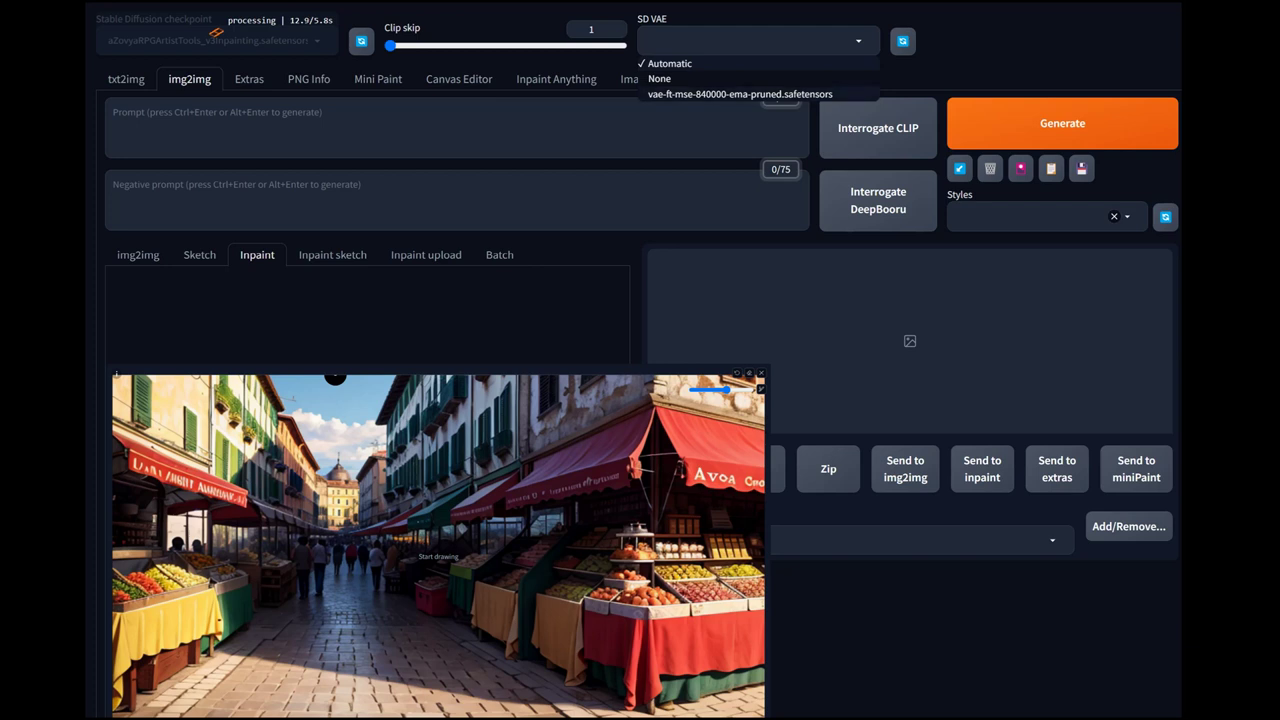
pyautogui.click(740, 94)
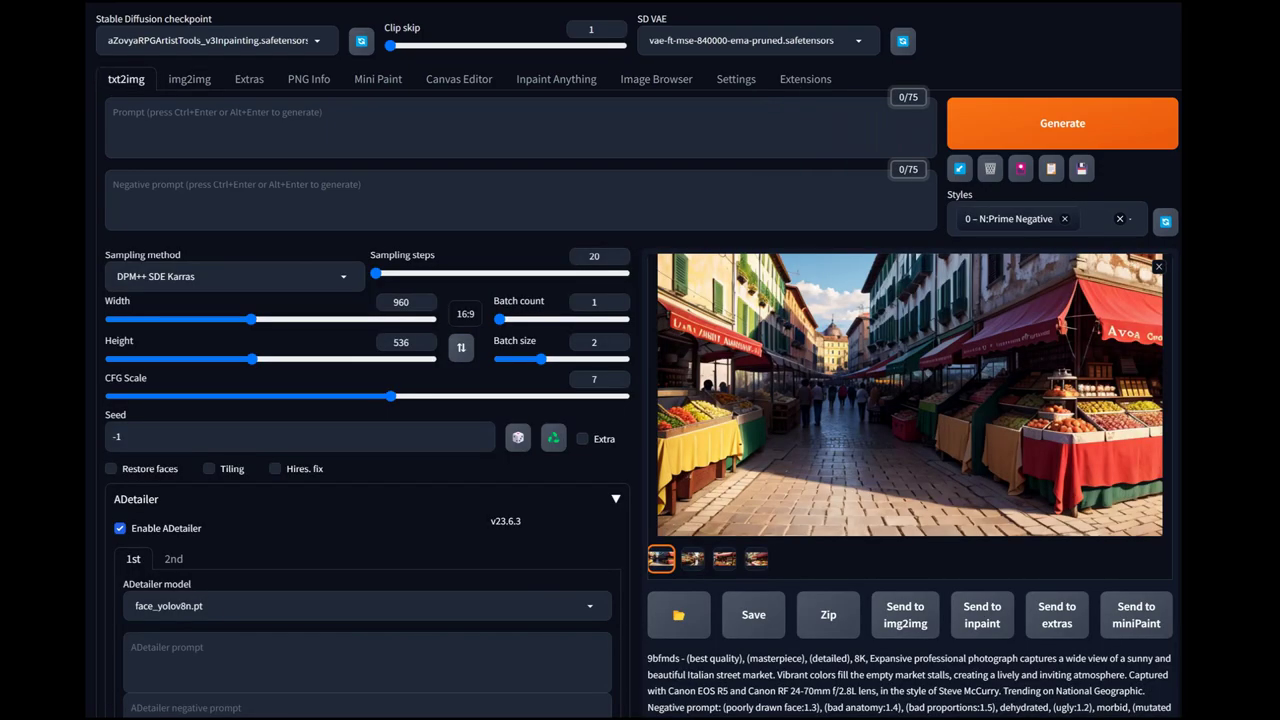
# - Review the text-to-image settings down to the list of prompt inputs and return to the inpainting canvas
pyautogui.scroll(-10, 640, 360)
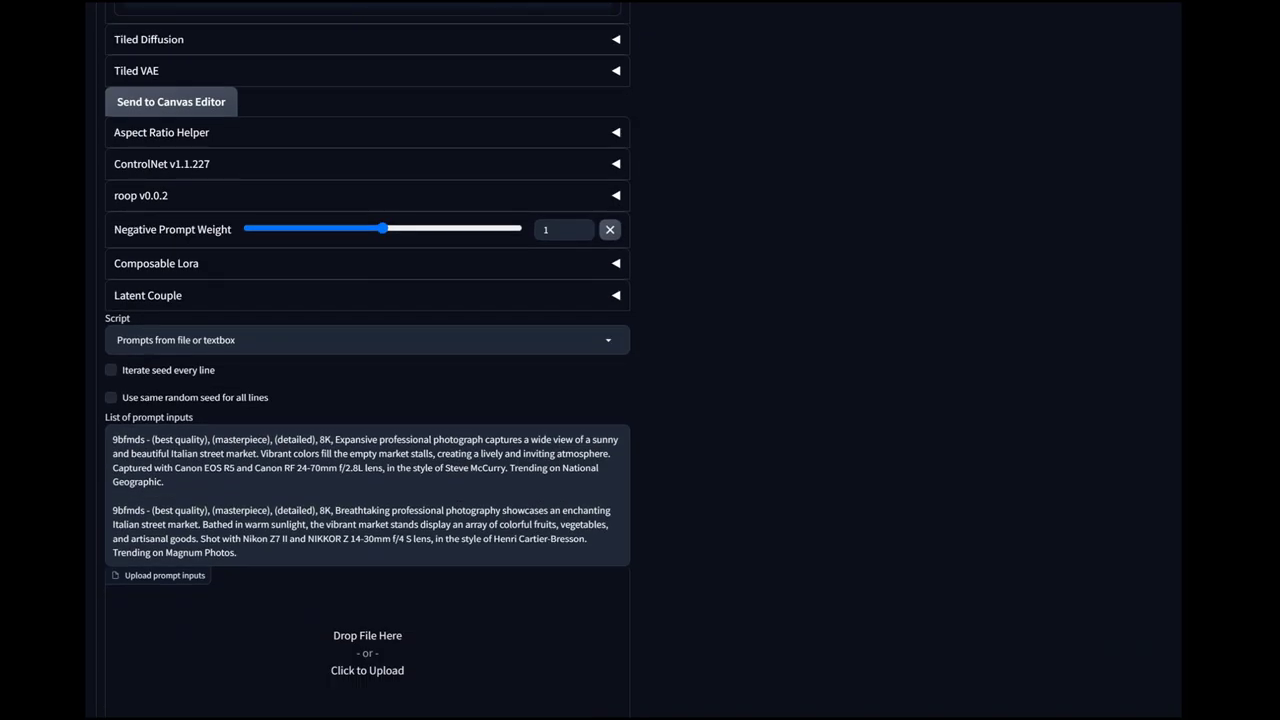
pyautogui.scroll(10, 640, 360)
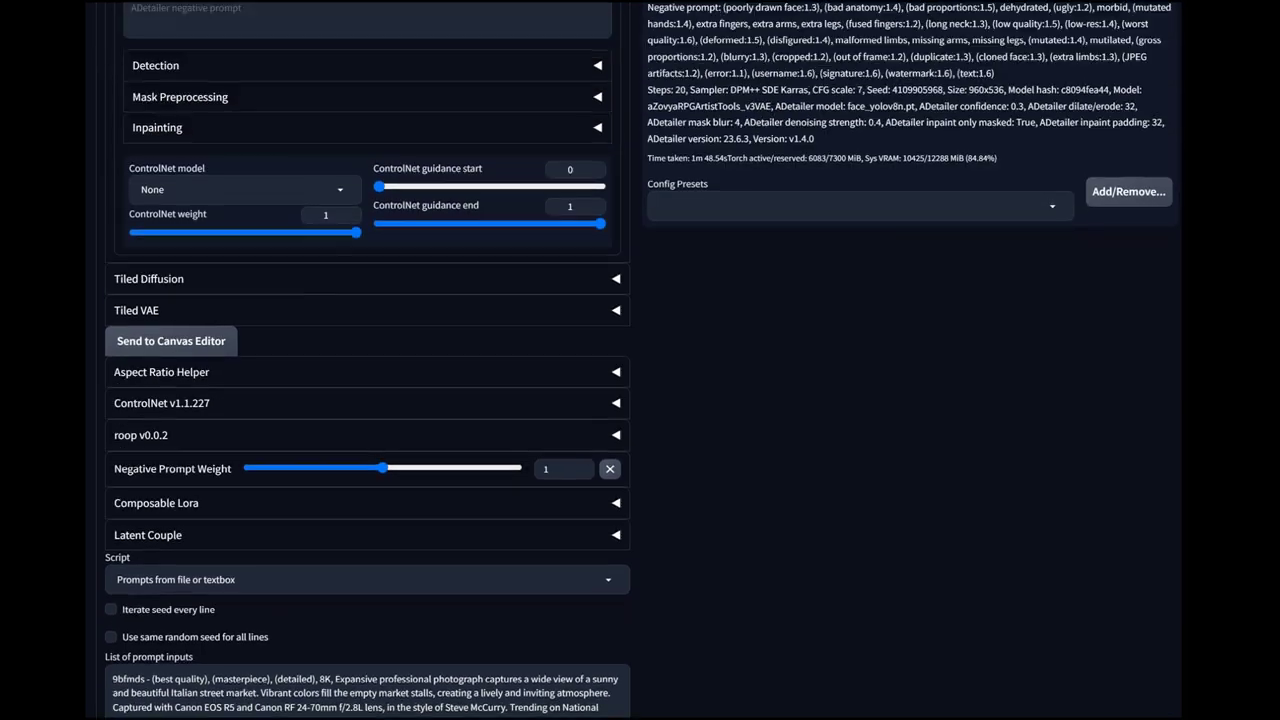
pyautogui.scroll(3, 640, 360)
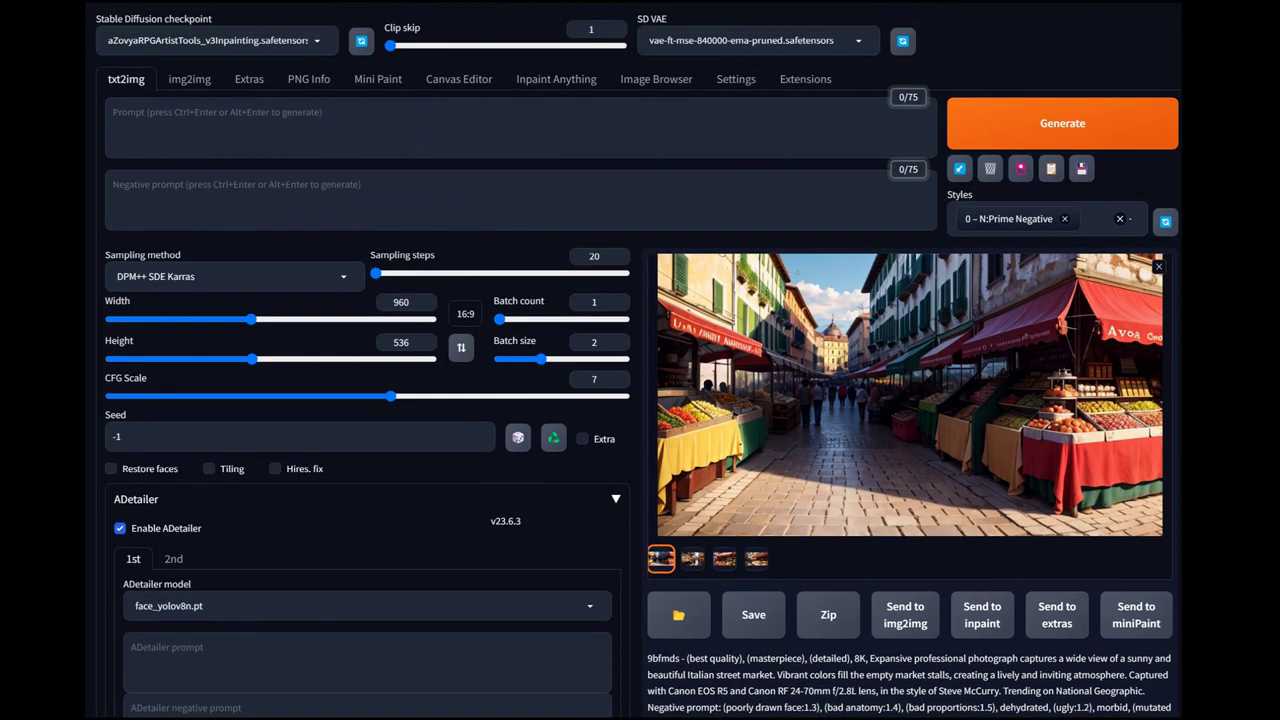
pyautogui.click(189, 79)
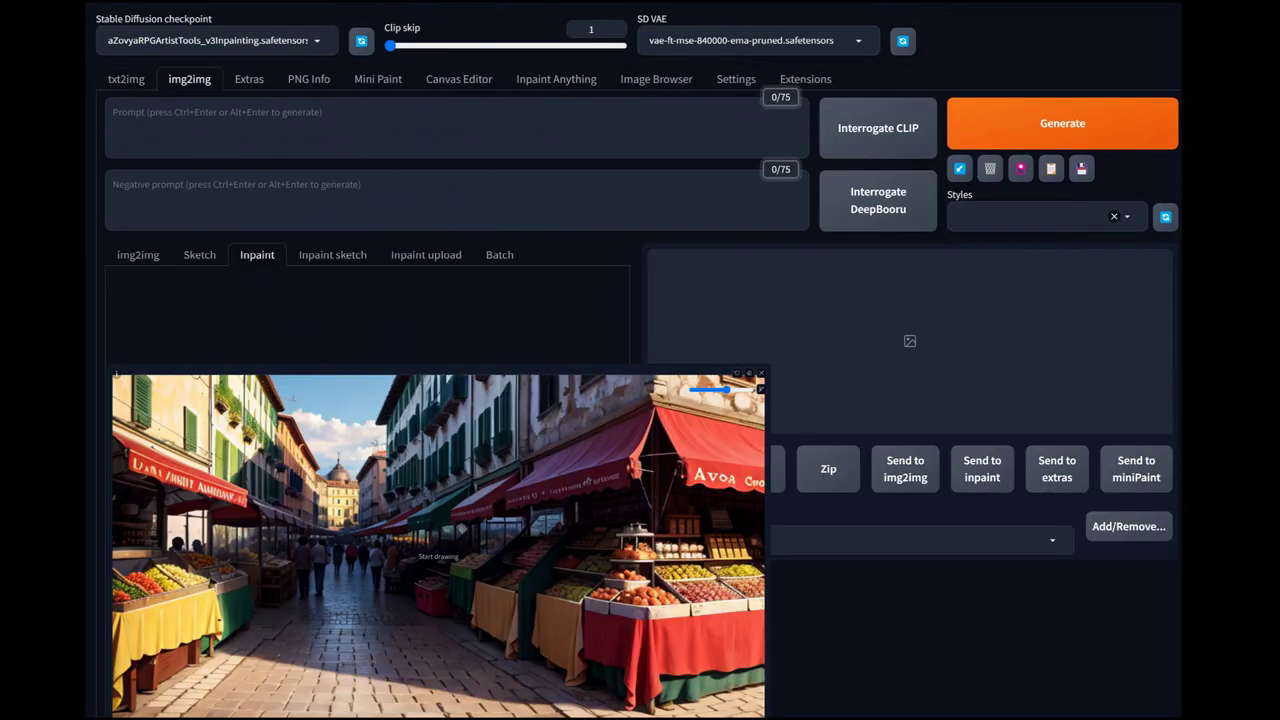
# - Browse the earlier Italian street market images in the text-to-image history and view several of them enlarged
pyautogui.click(656, 79)
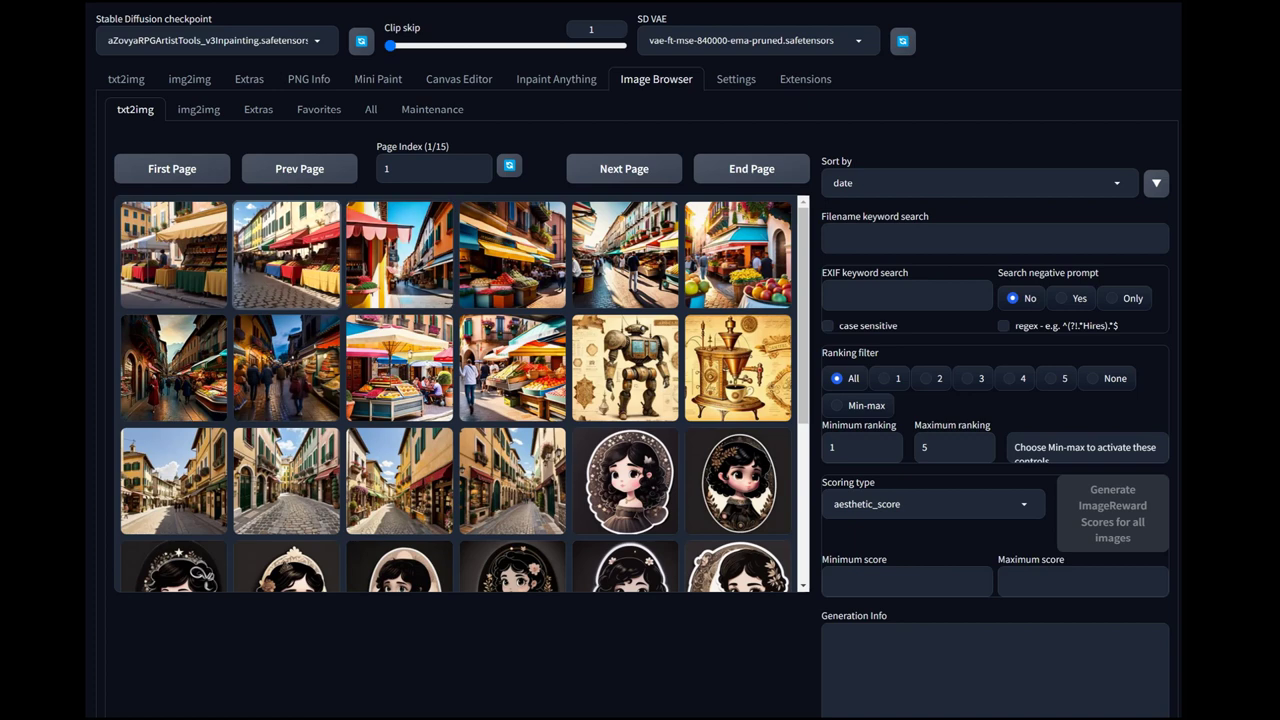
pyautogui.click(189, 79)
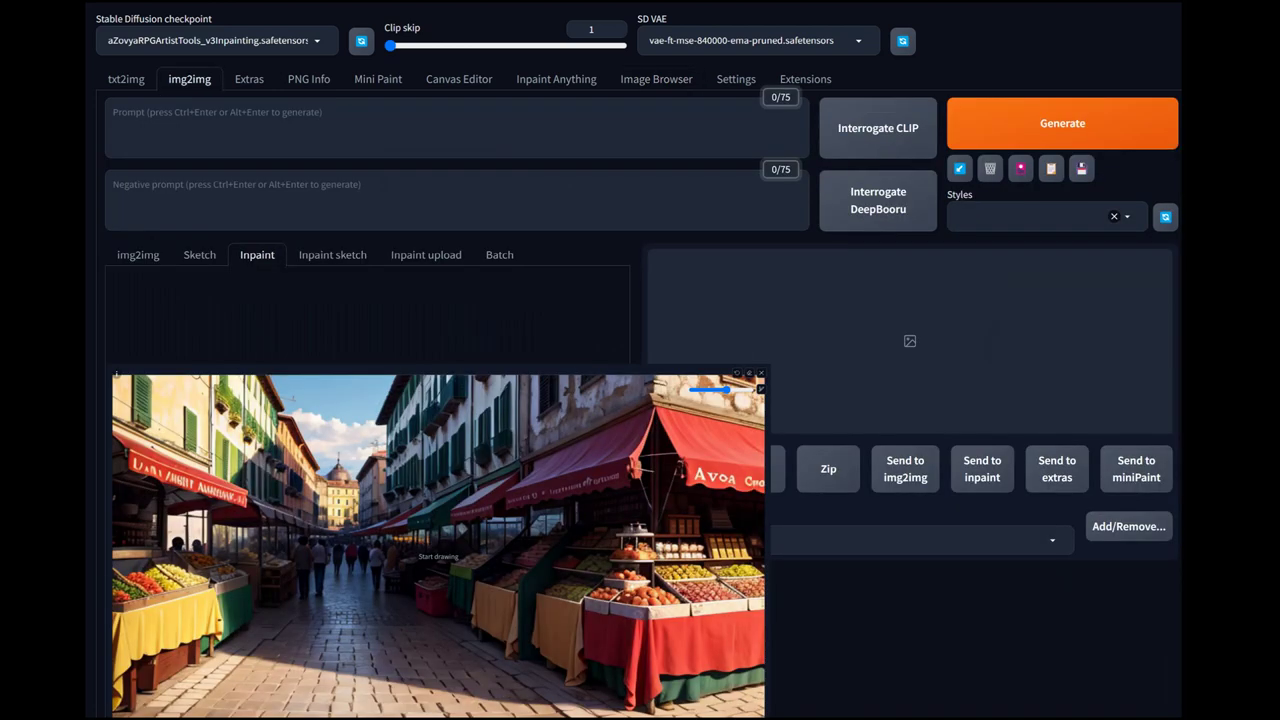
pyautogui.click(656, 79)
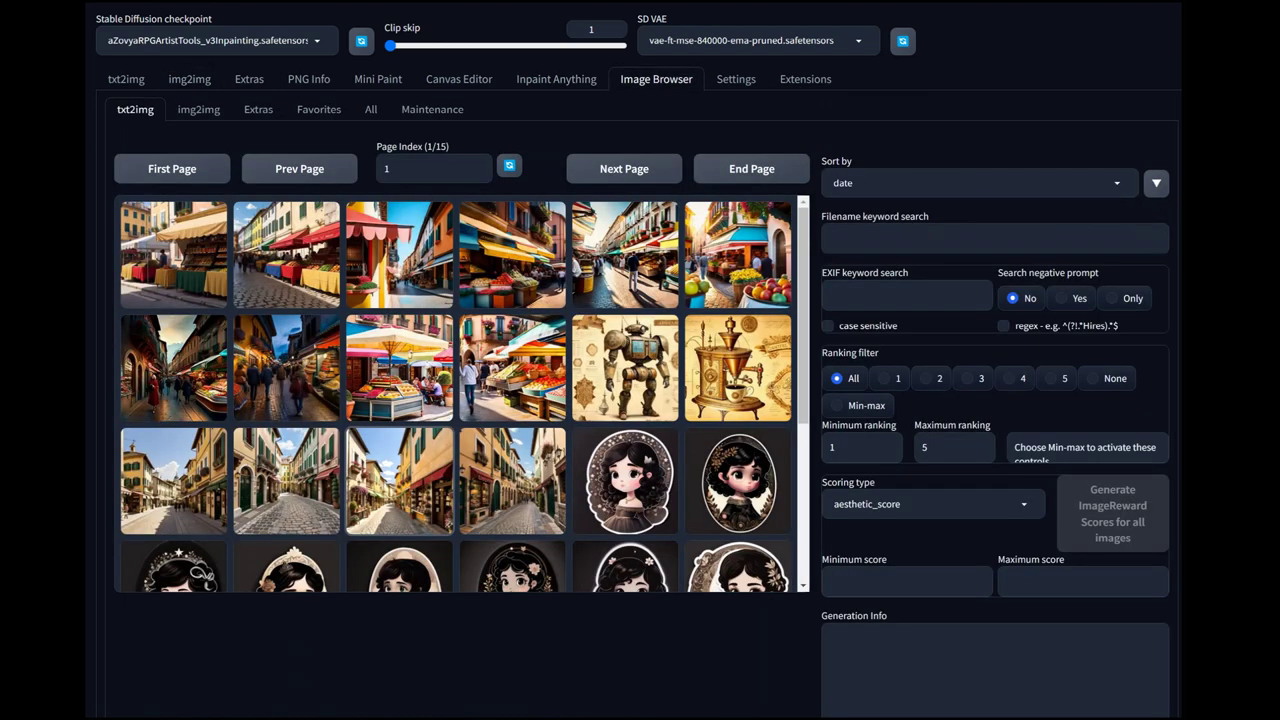
pyautogui.click(286, 255)
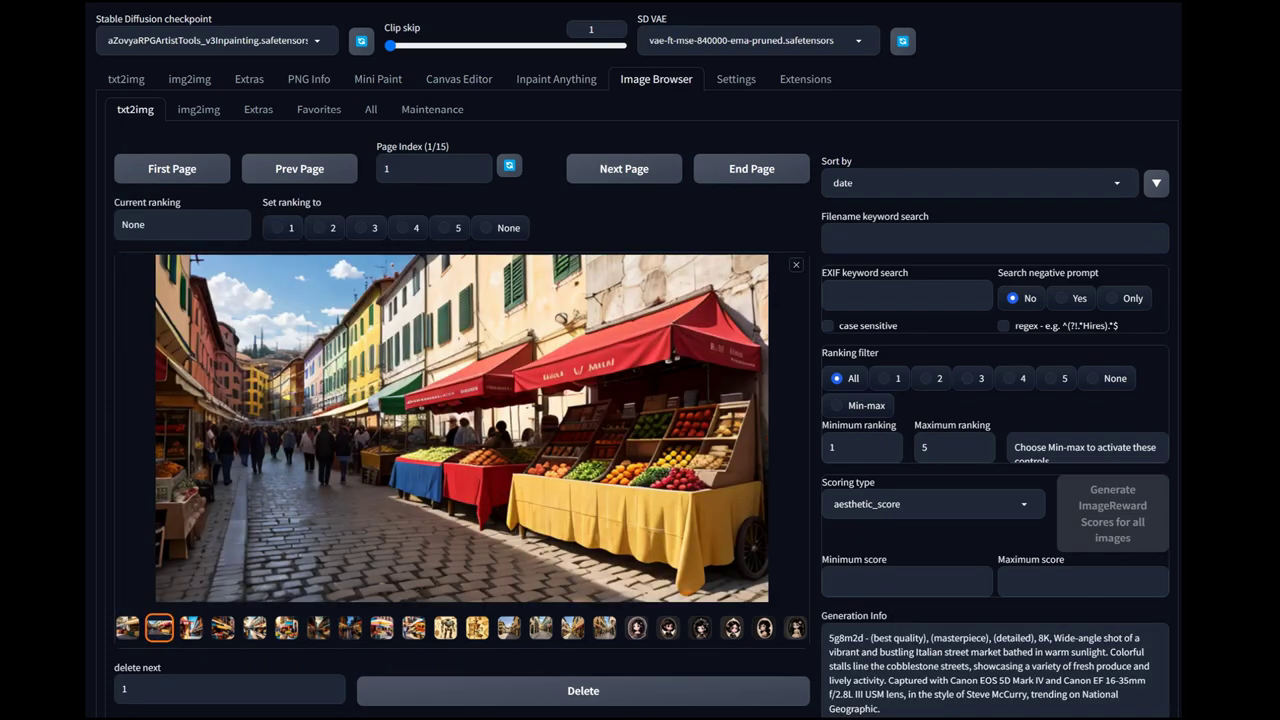
pyautogui.click(191, 627)
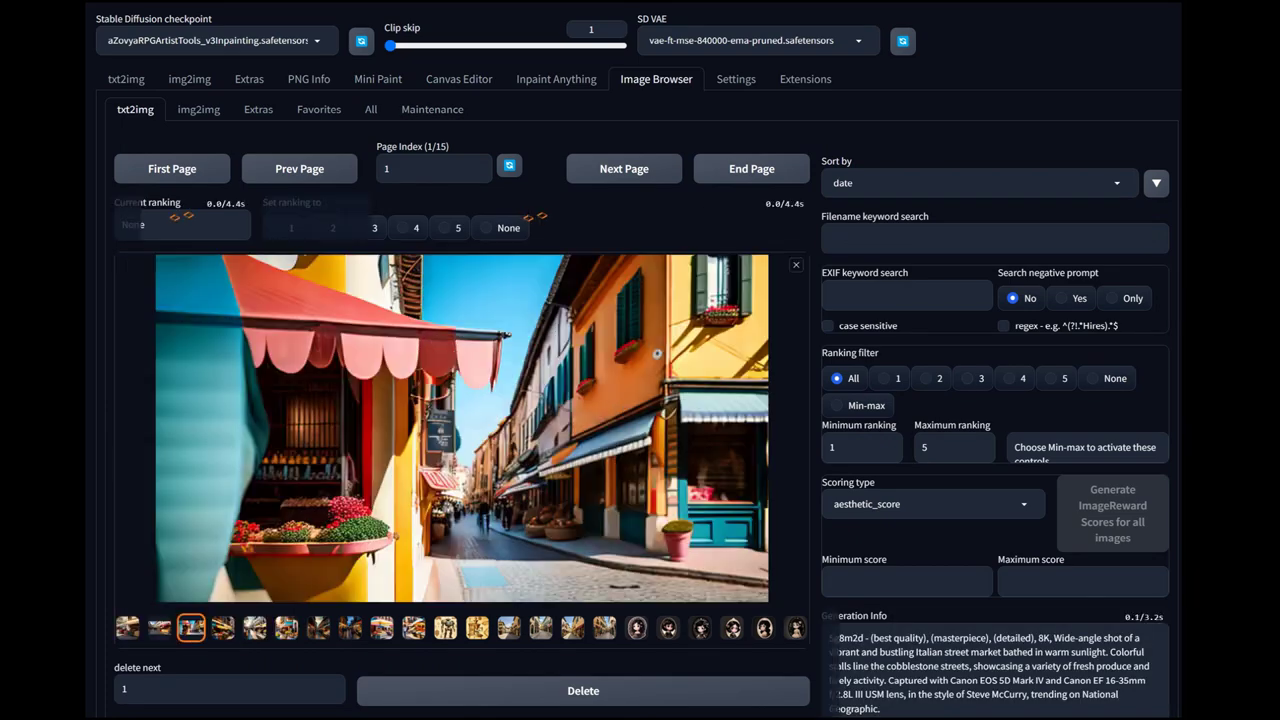
pyautogui.press('Left')
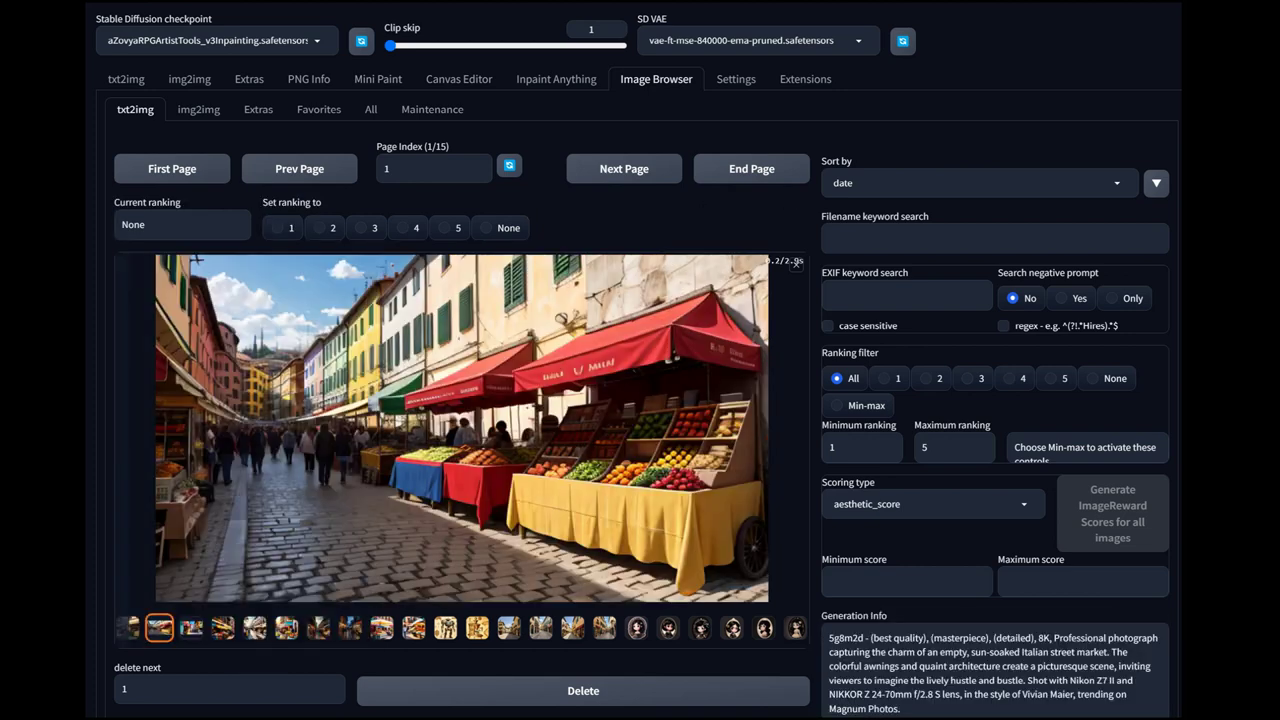
pyautogui.press('Right')
pyautogui.press('Right')
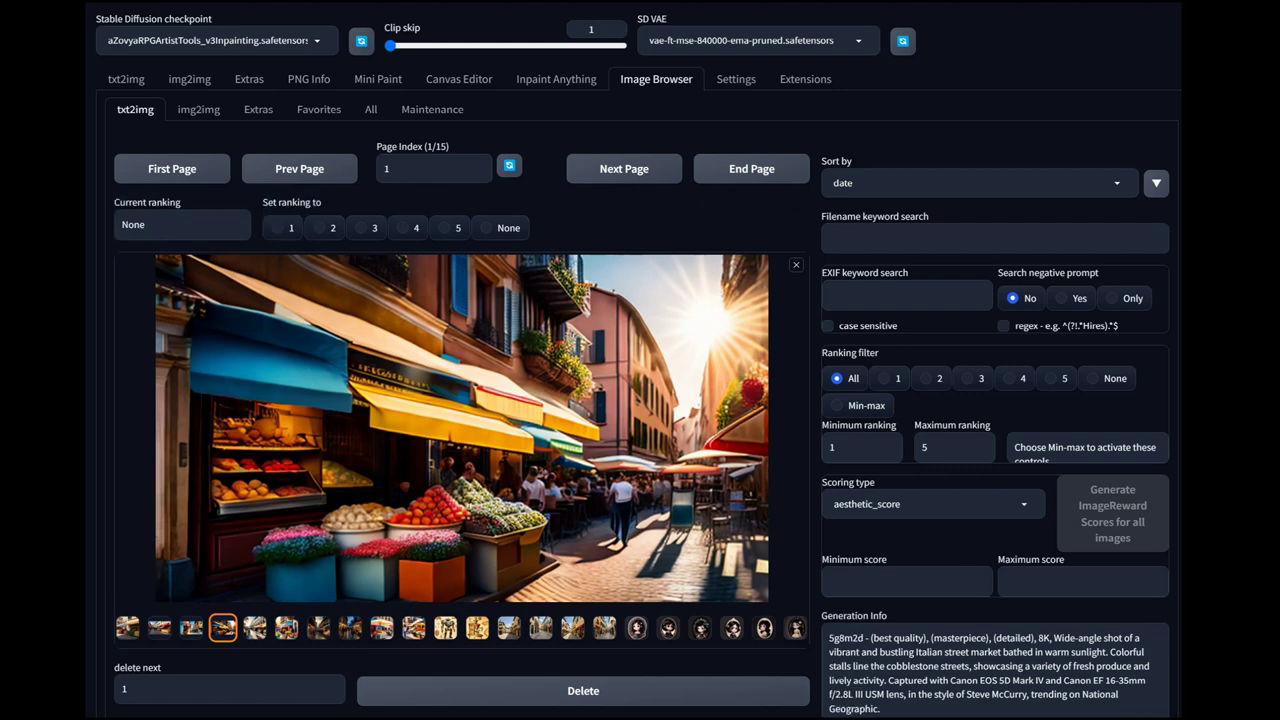
pyautogui.click(127, 628)
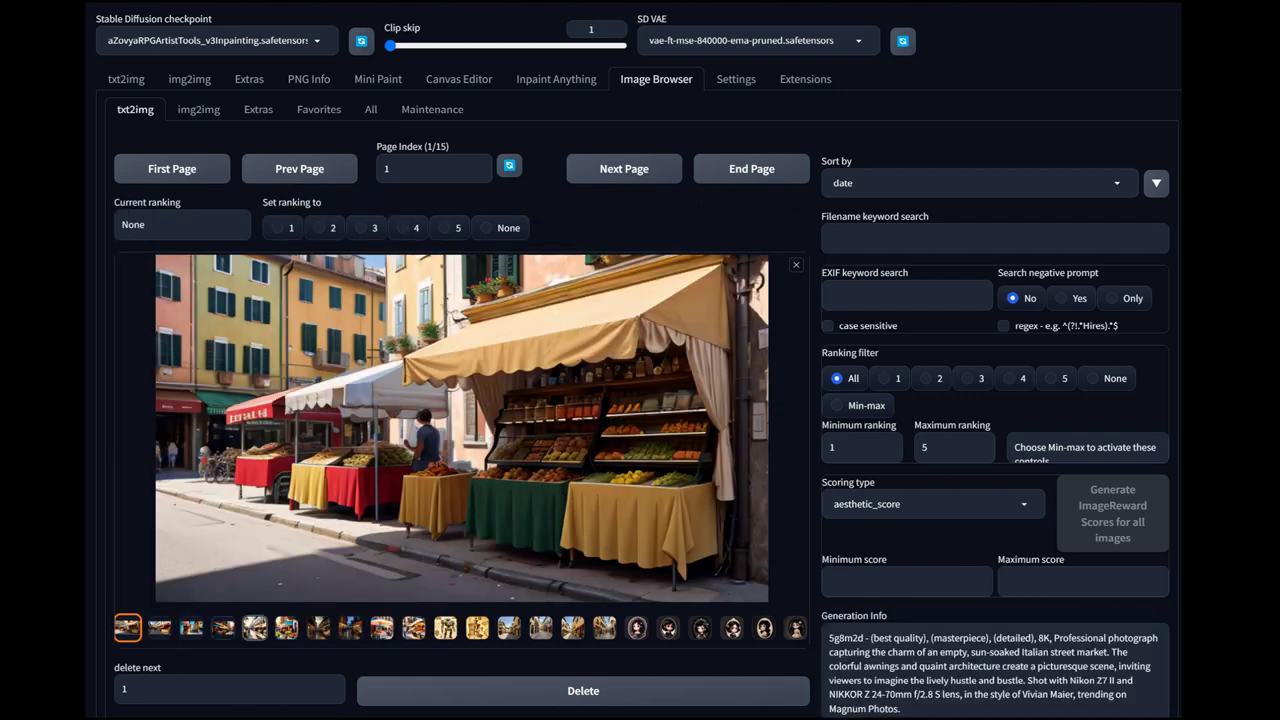
pyautogui.press('Right')
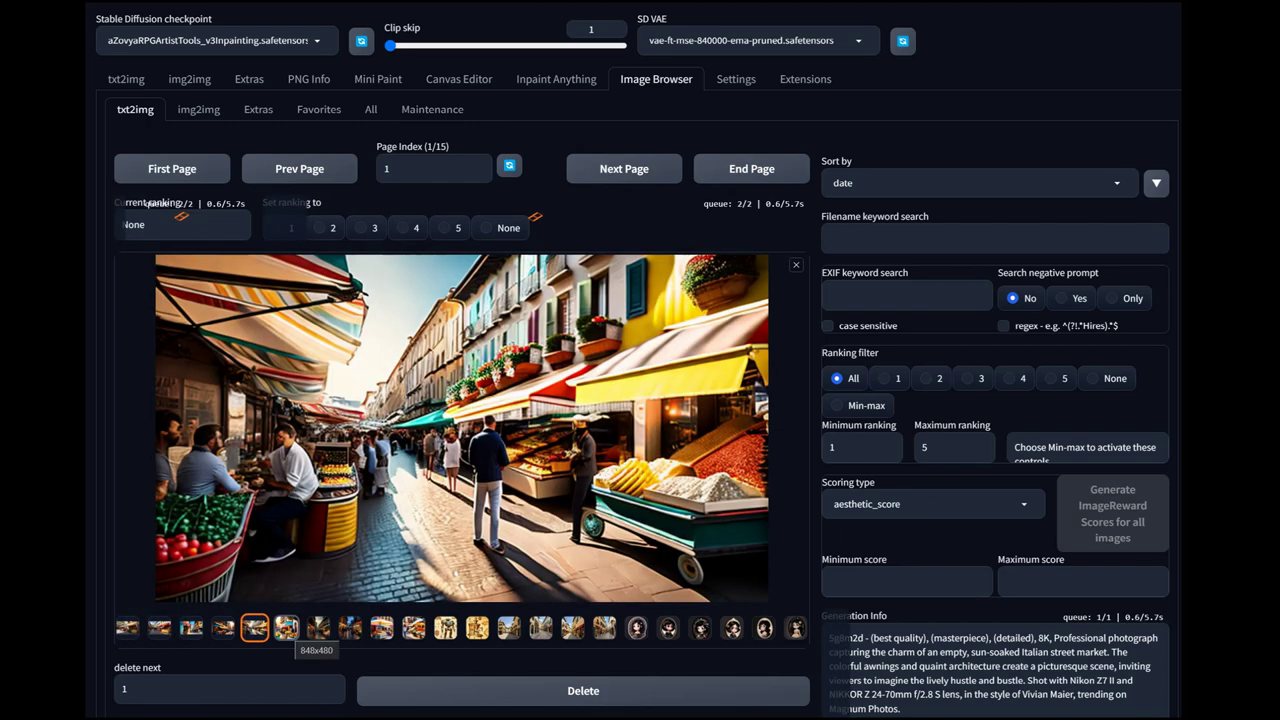
pyautogui.press('Right')
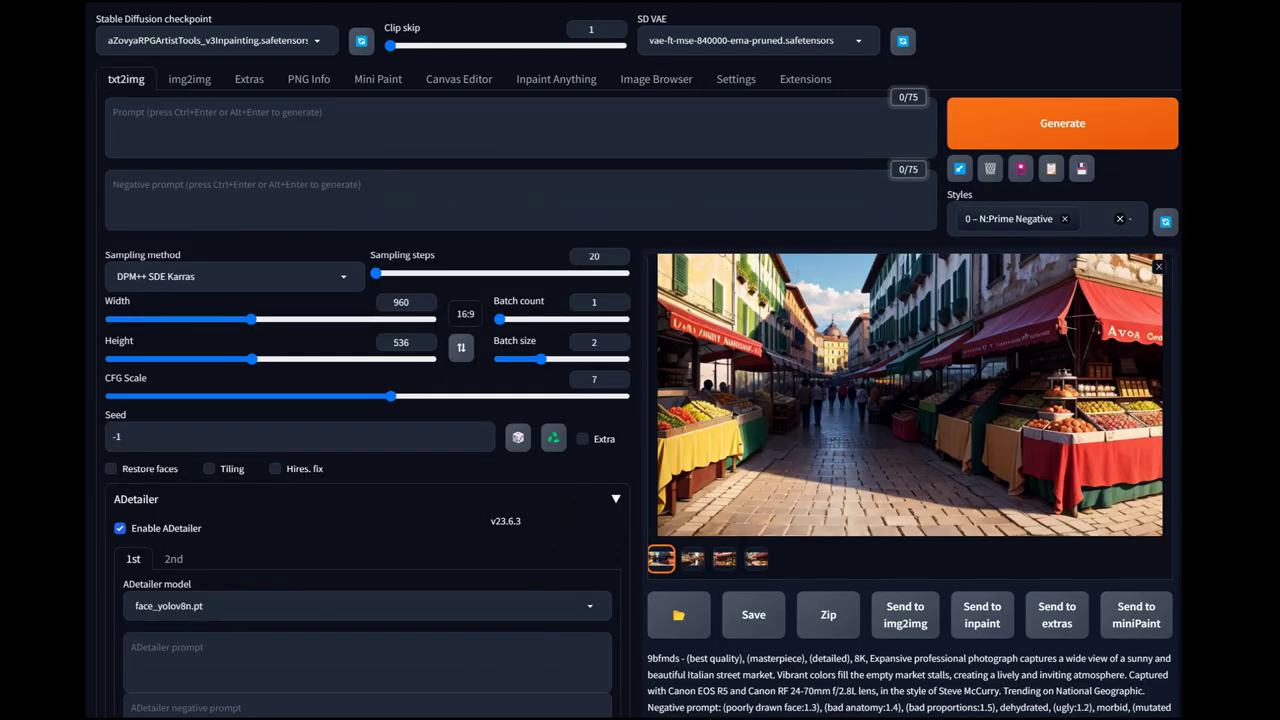
# - Select the first market image's positive prompt in its generation info and paste the copied market prompts as the inpainting prompt
pyautogui.scroll(-3, 640, 400)
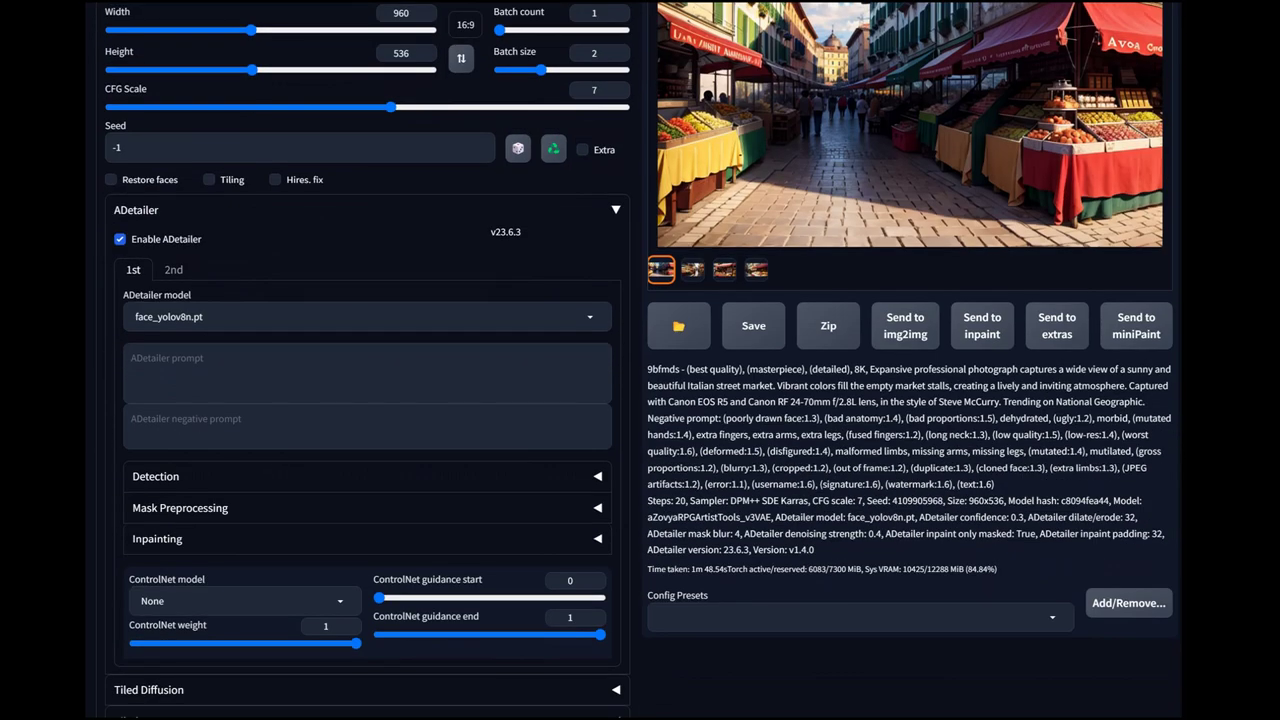
pyautogui.moveTo(648, 369); pyautogui.dragTo(995, 484)
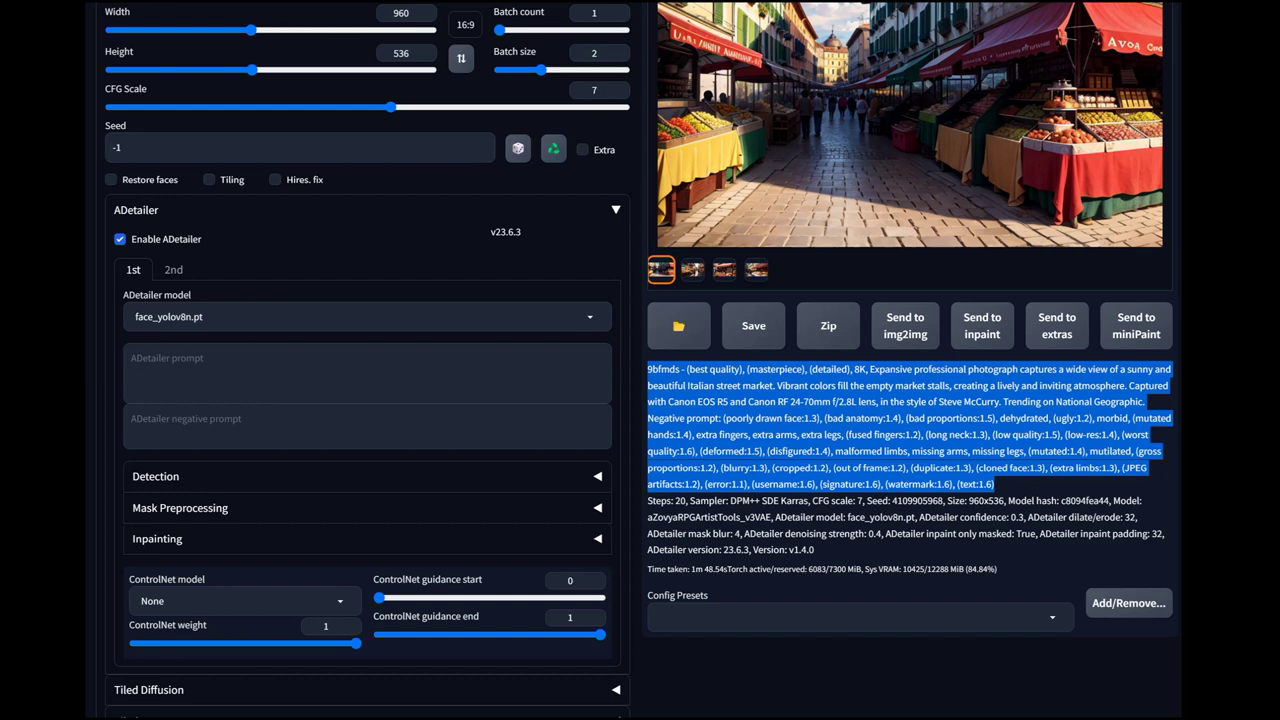
pyautogui.moveTo(995, 484); pyautogui.dragTo(1145, 401)
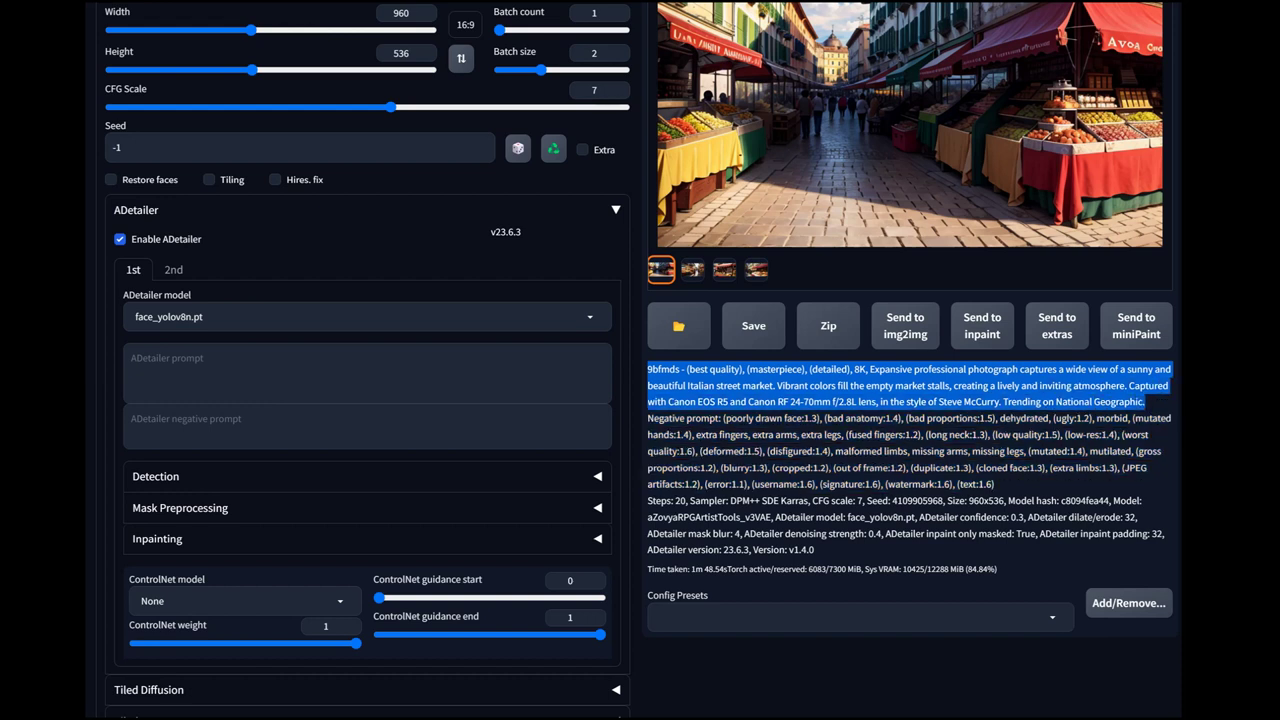
pyautogui.scroll(3, 640, 400)
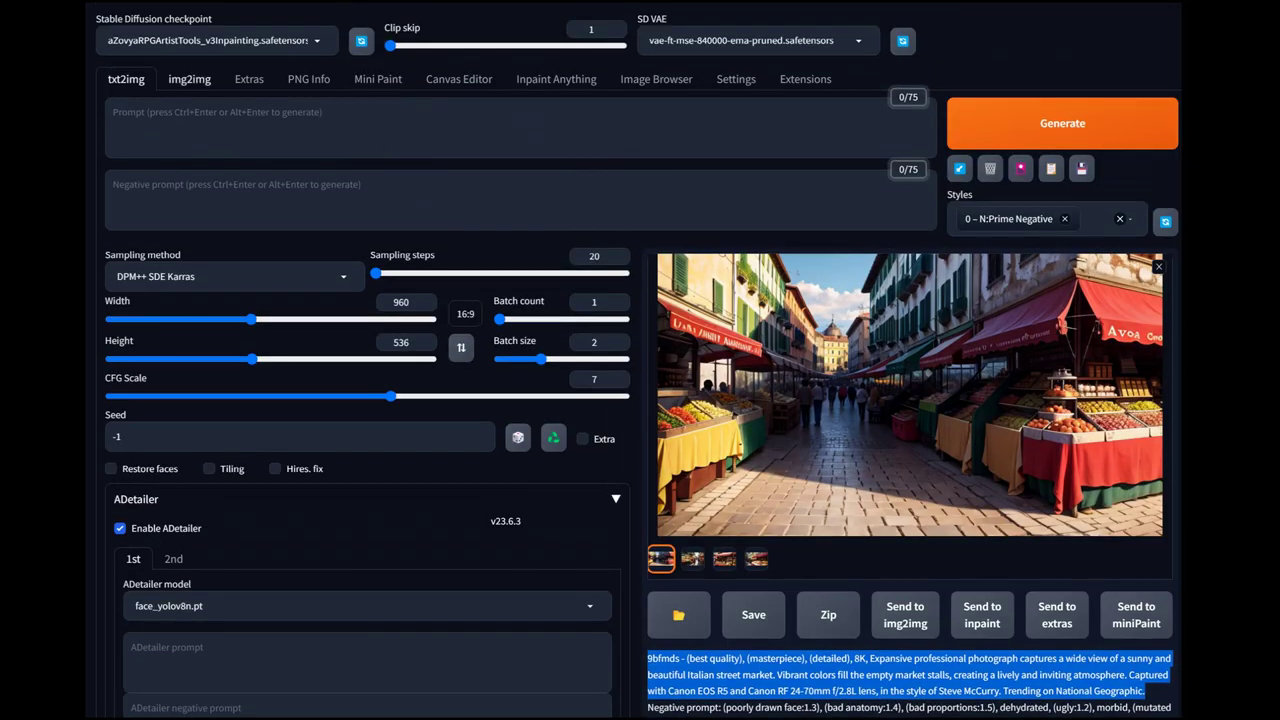
pyautogui.click(189, 79)
pyautogui.click(113, 112)
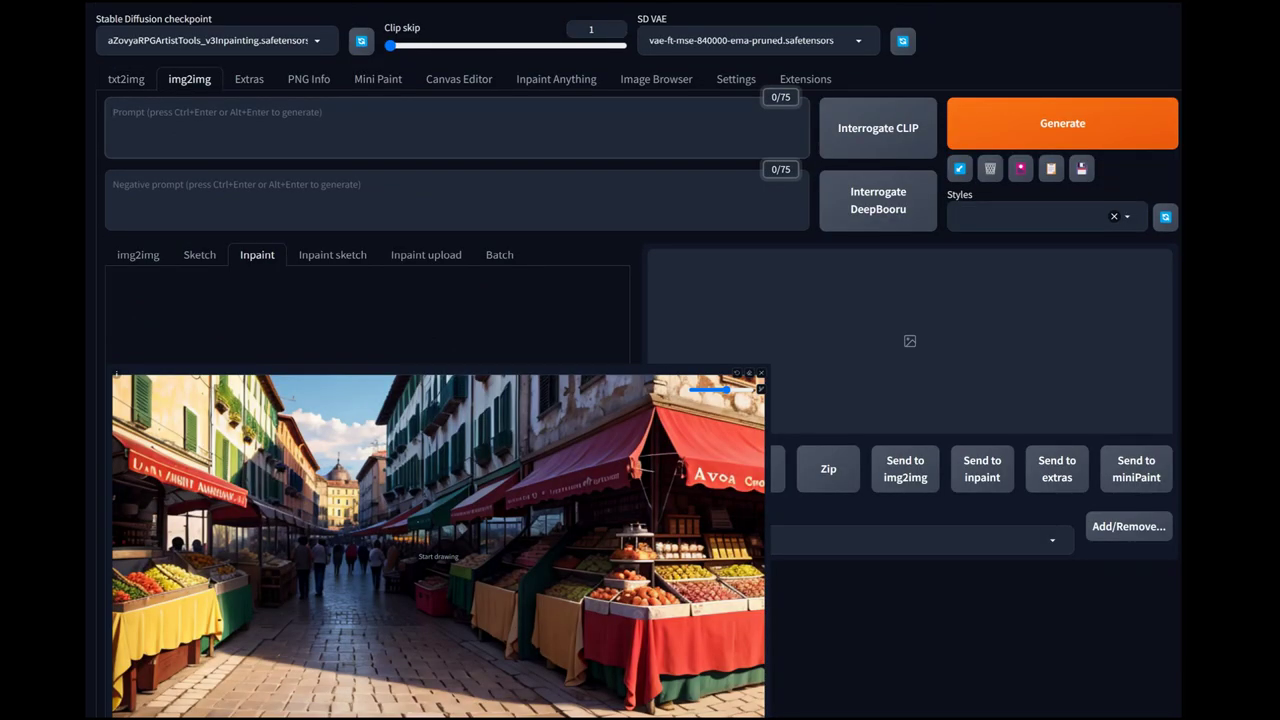
pyautogui.write('9bfmds - (best quality), (masterpiece), (detailed), 8K, Expansive professional photograph captures a wide view of a sunny and beautiful Italian street market. Vibrant colors fill the empty market stalls, creating a lively and inviting atmosphere. Captured with Canon EOS R5 and Canon RF 24-70mm f/2.8L lens, in the style of Steve McCurry. Trending on National Geographic.  9bfmds - (best quality), (masterpiece), (detailed), 8K, Breathtaking professional photography showcases an enchanting Italian street market. Bathed in warm sunlight, the vibrant market stands display an array of colorful fruits, vegetables, and artisanal goods. Shot with Nikon Z7 II and NIKKOR Z 14-30mm f/4 S lens, in the style of Henri Cartier-Bresson. Trending on Magnum Photos.')
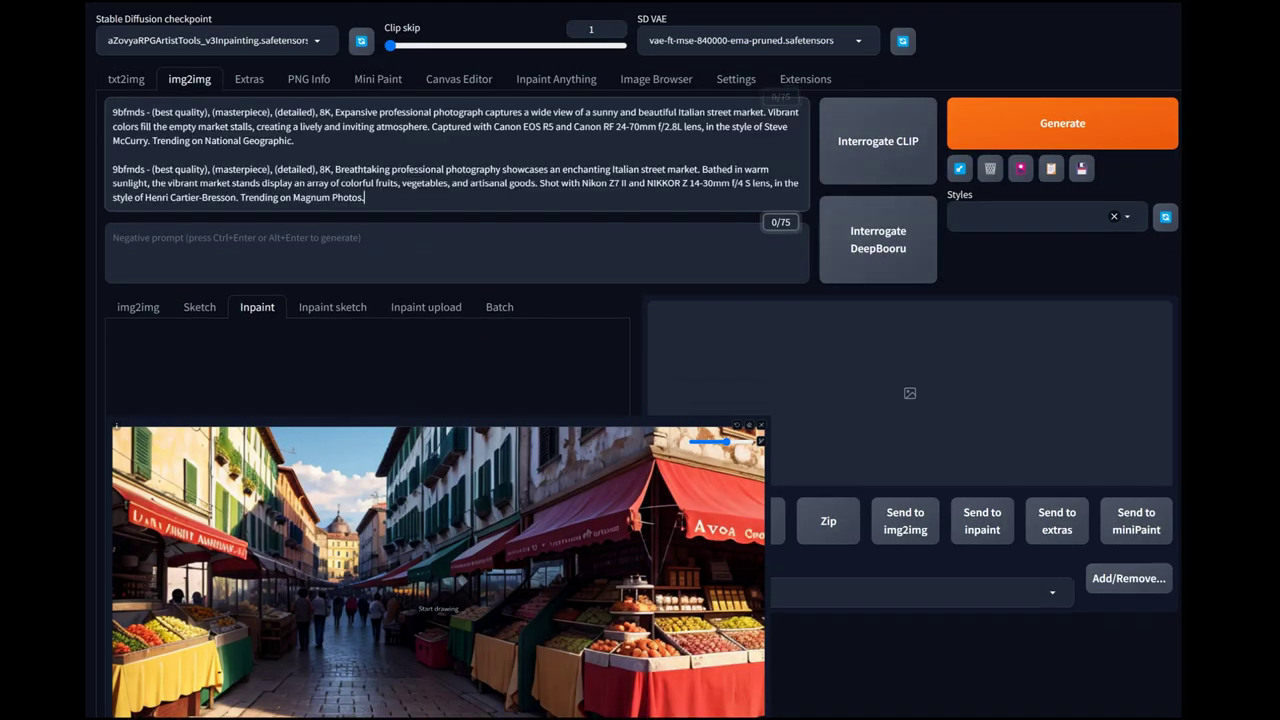
# - Delete the second prompt, starting with "Breathtaking professional photography", and the leftover blank lines from the inpainting prompt
pyautogui.hotkey('shift', 'Up')
pyautogui.hotkey('shift', 'Up')
pyautogui.hotkey('shift', 'Up')
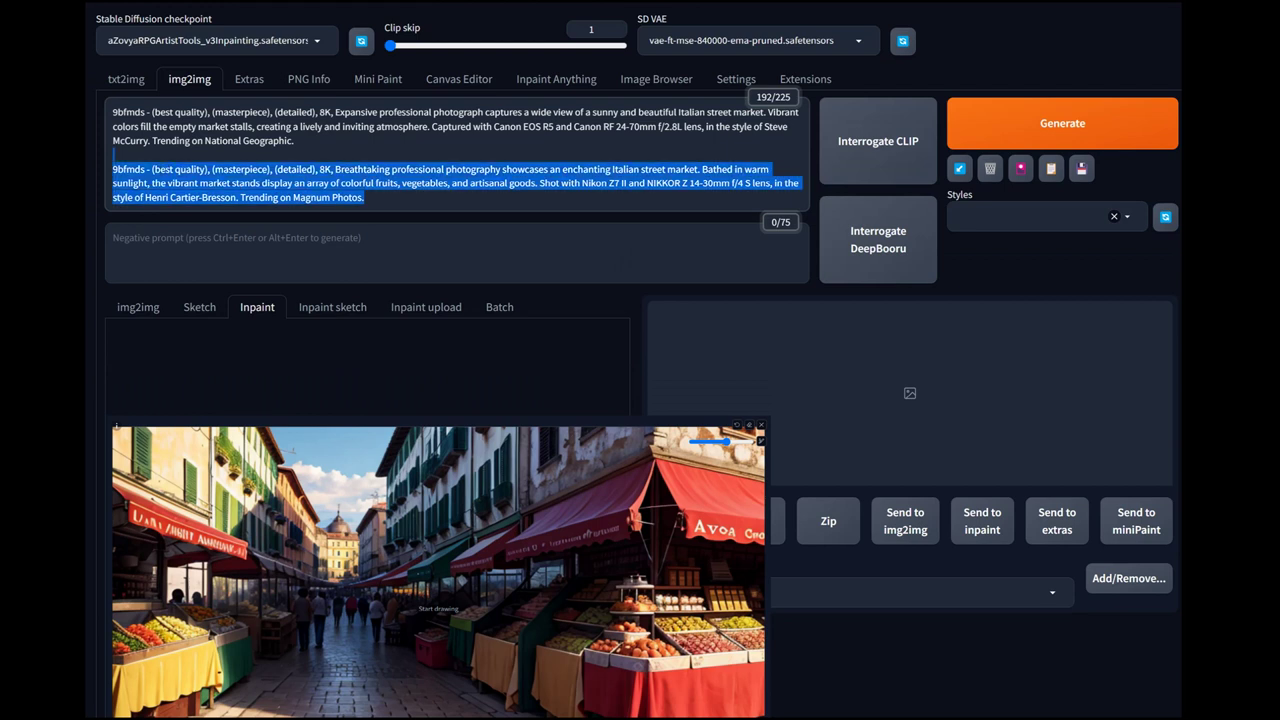
pyautogui.press('BackSpace')
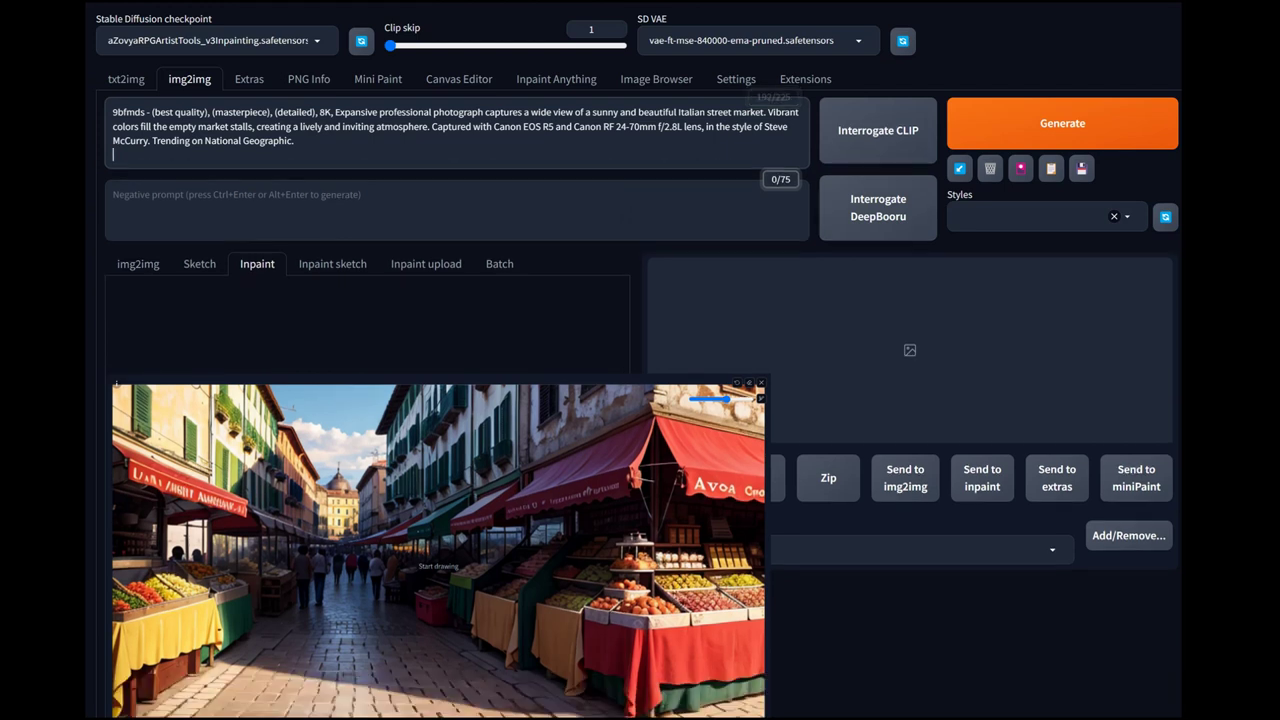
pyautogui.press('BackSpace')
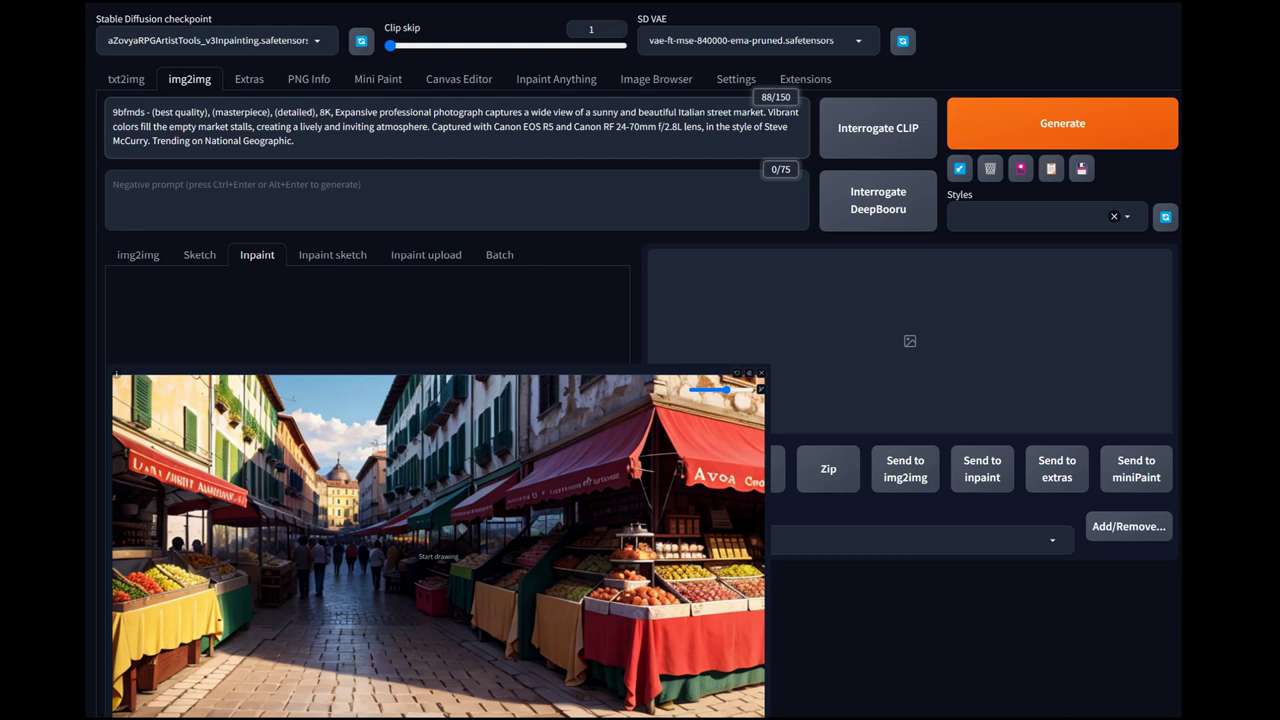
# - Clear the inpainting prompt and apply the saved style "0 – N:Prime Negative"
pyautogui.hotkey('ctrl', 'a')
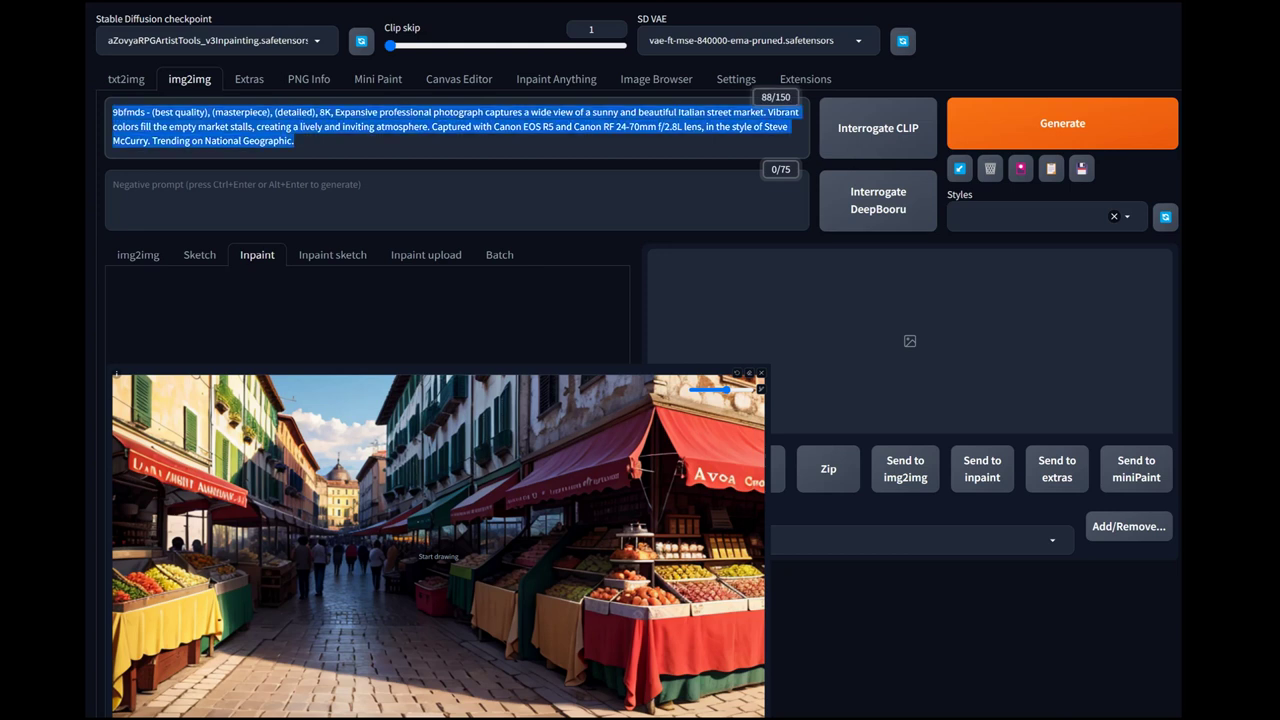
pyautogui.press('BackSpace')
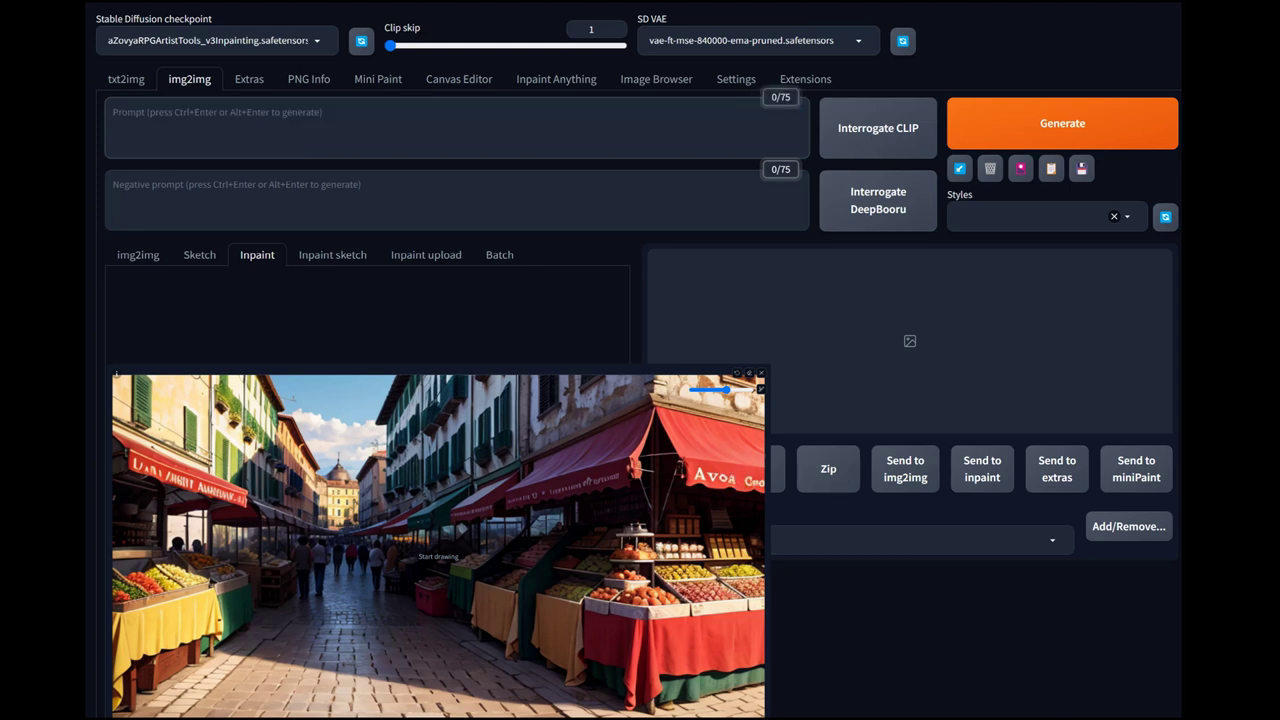
pyautogui.click(1030, 216)
pyautogui.click(1000, 241)
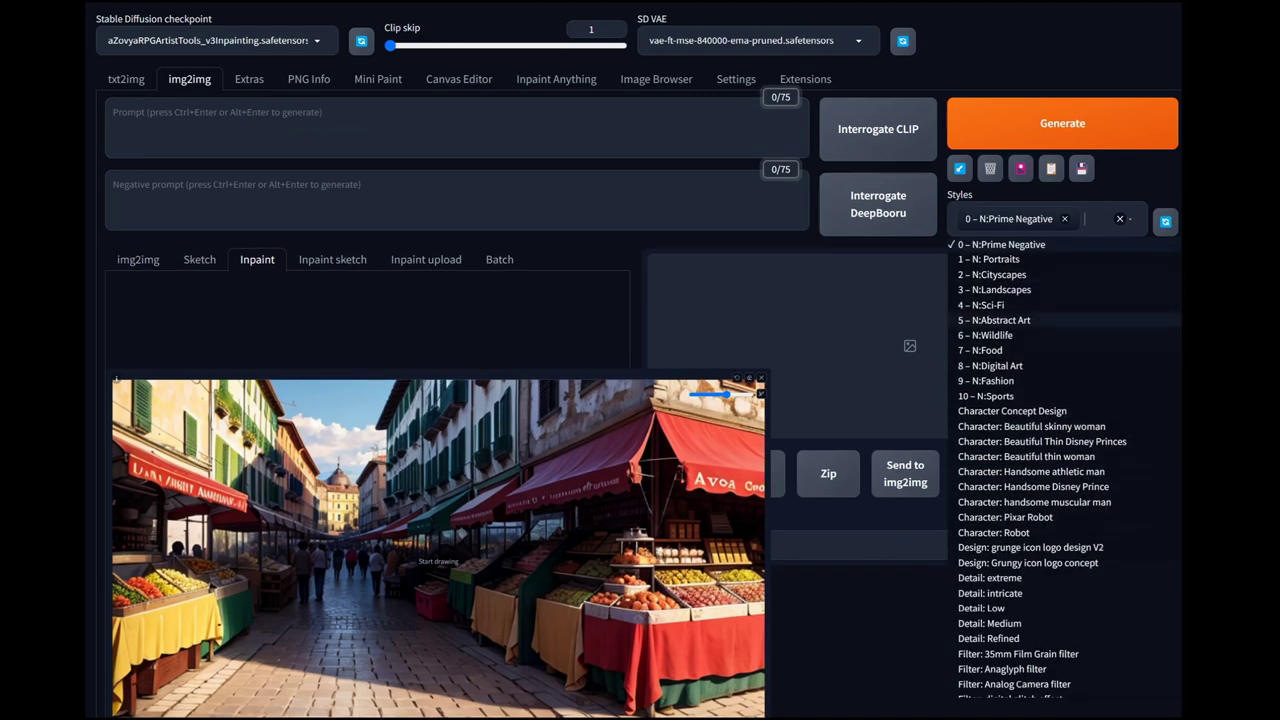
pyautogui.press('Escape')
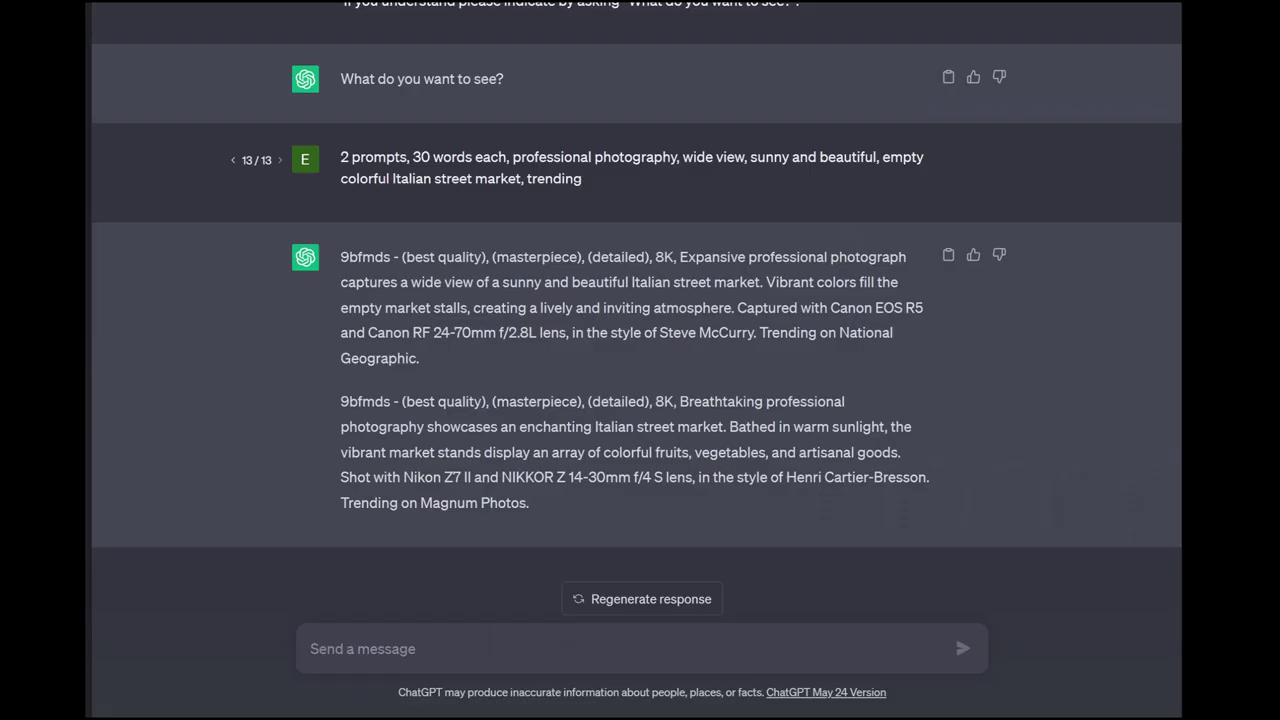
# - In ChatGPT, edit the last request to "5 prompts, 10 words, 5 different descriptions of 5 specific people on an italian market street" and submit it
pyautogui.click(948, 156)
pyautogui.hotkey('ctrl', 'a')
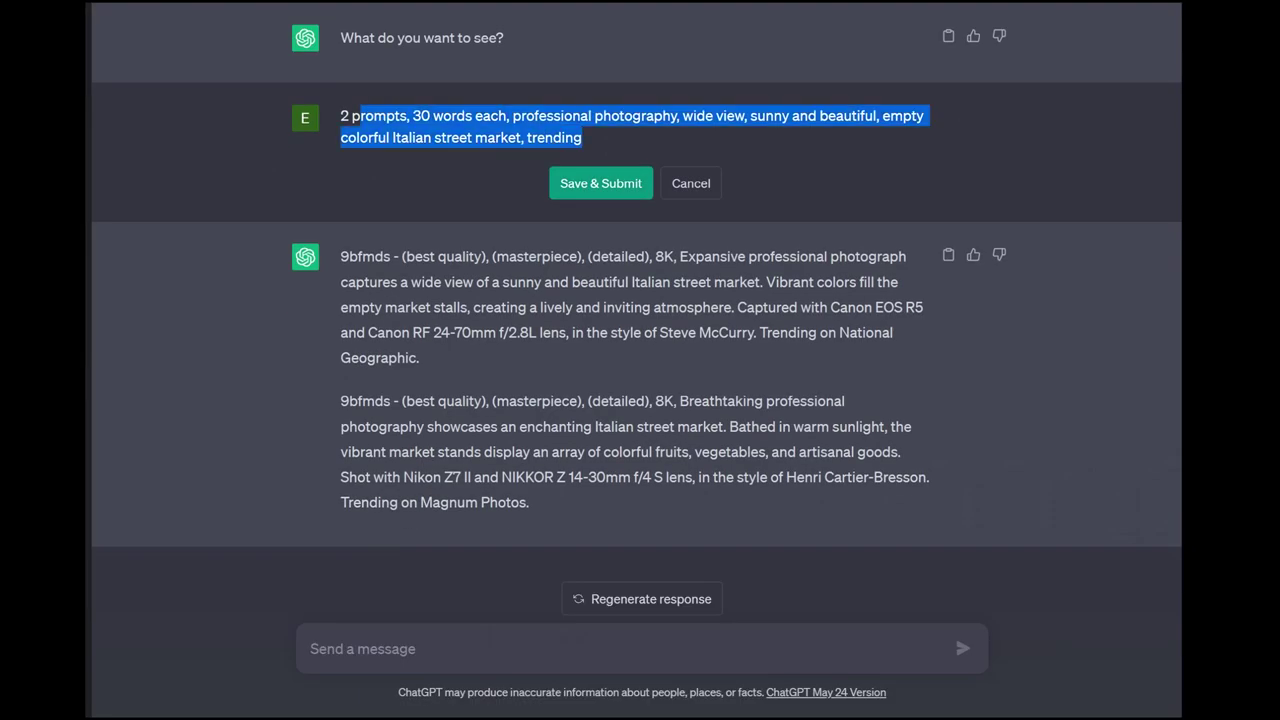
pyautogui.write('5 prompts, 10 words, 5 different descriptions of 5 specific people on an italian market street')
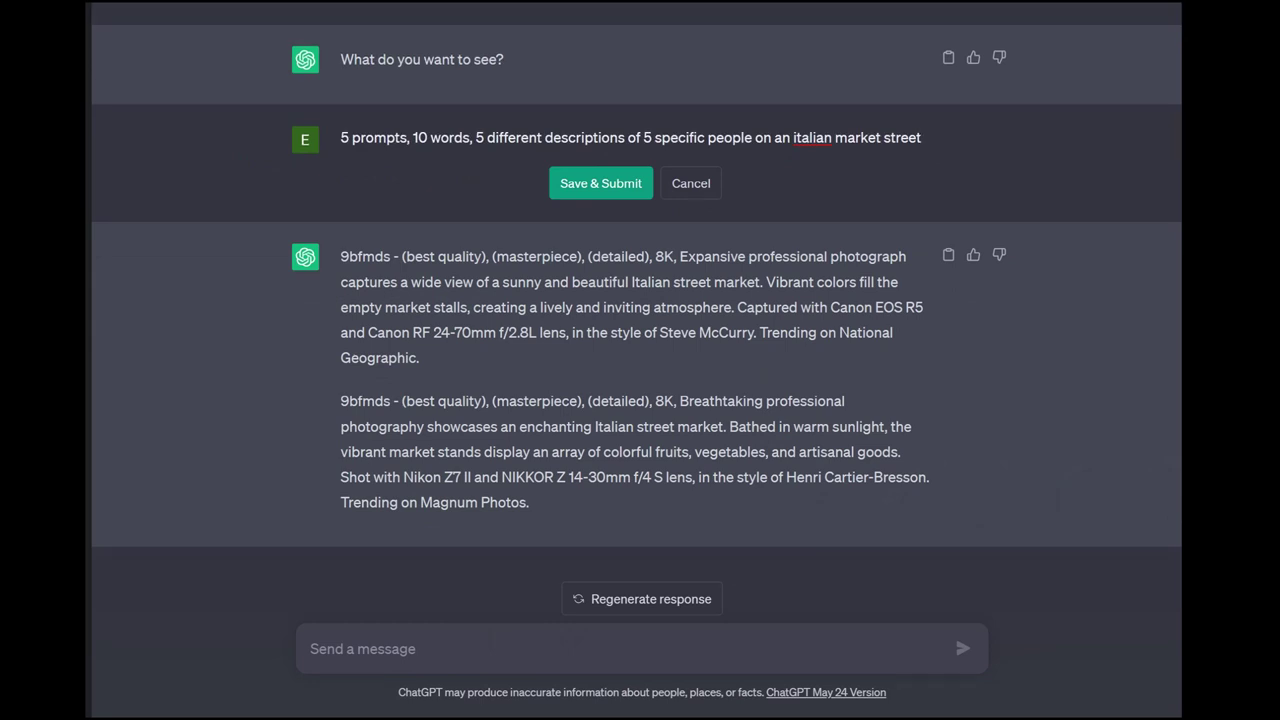
pyautogui.click(600, 183)
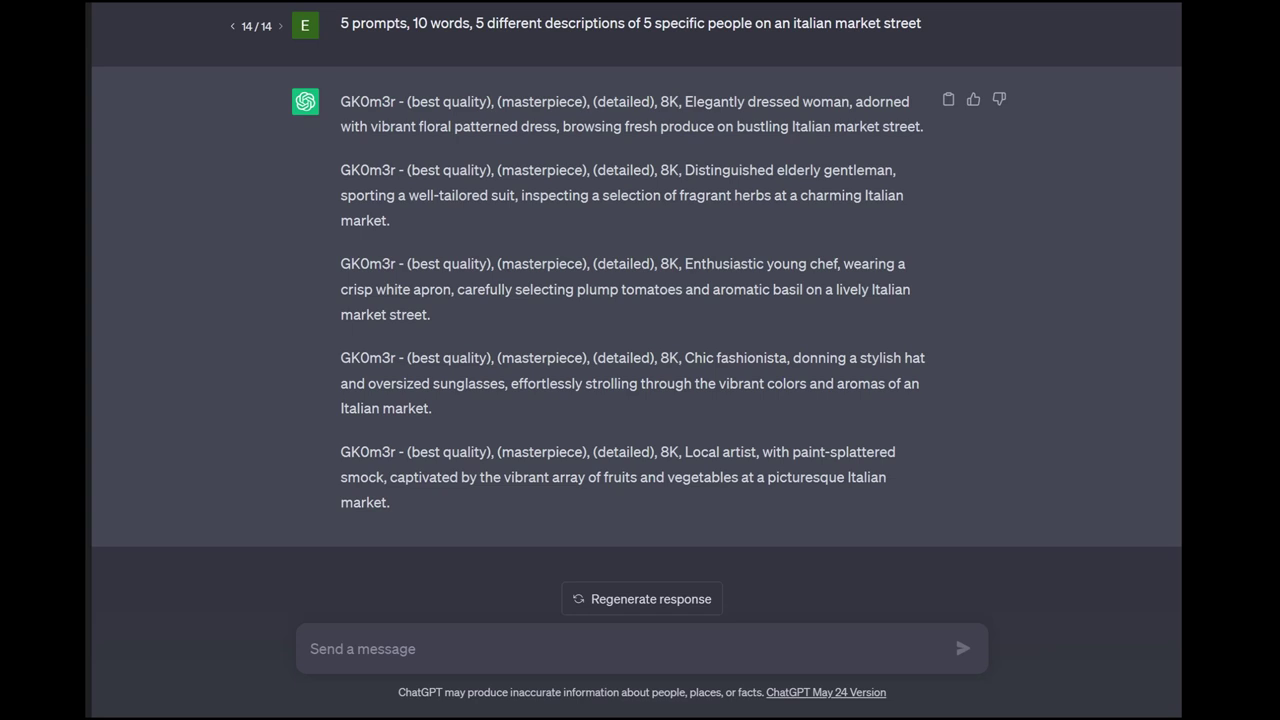
# - Copy ChatGPT's first prompt, the elegantly dressed woman in a floral dress, and paste it as the positive prompt in Stable Diffusion's inpainting page
pyautogui.moveTo(924, 126); pyautogui.dragTo(340, 101)
pyautogui.hotkey('ctrl', 'c')
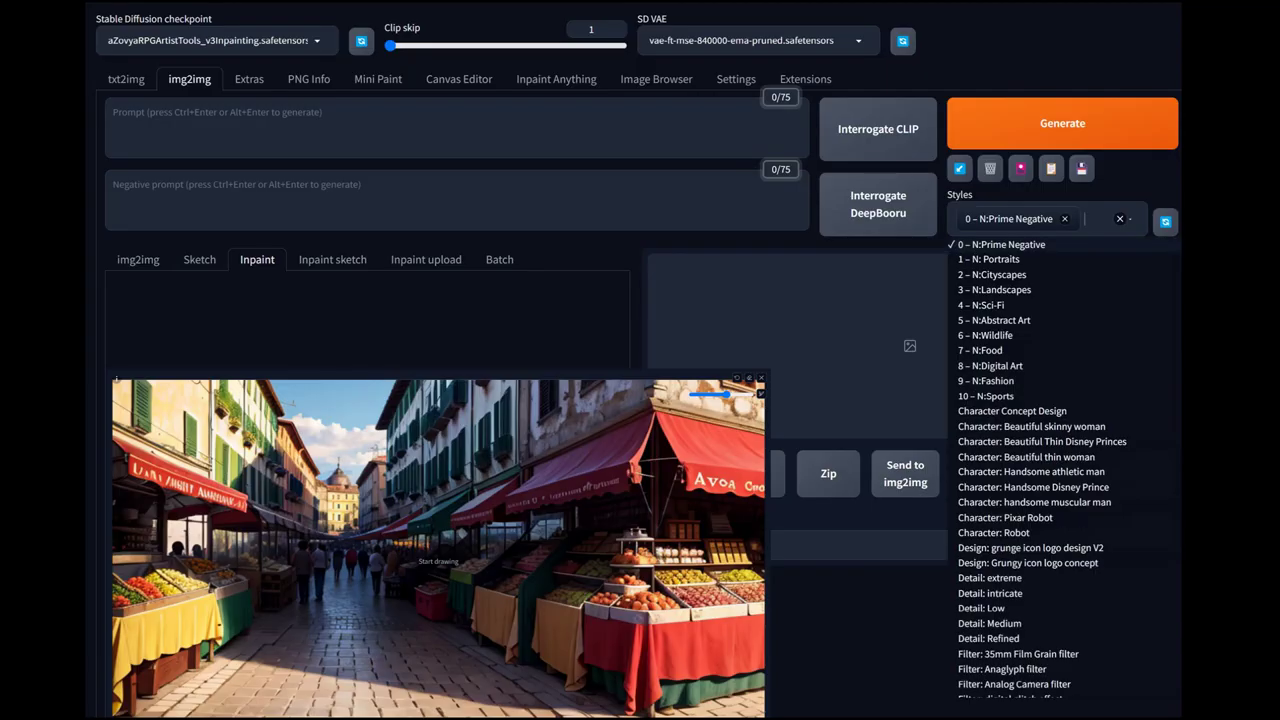
pyautogui.click(113, 112)
pyautogui.hotkey('ctrl', 'v')
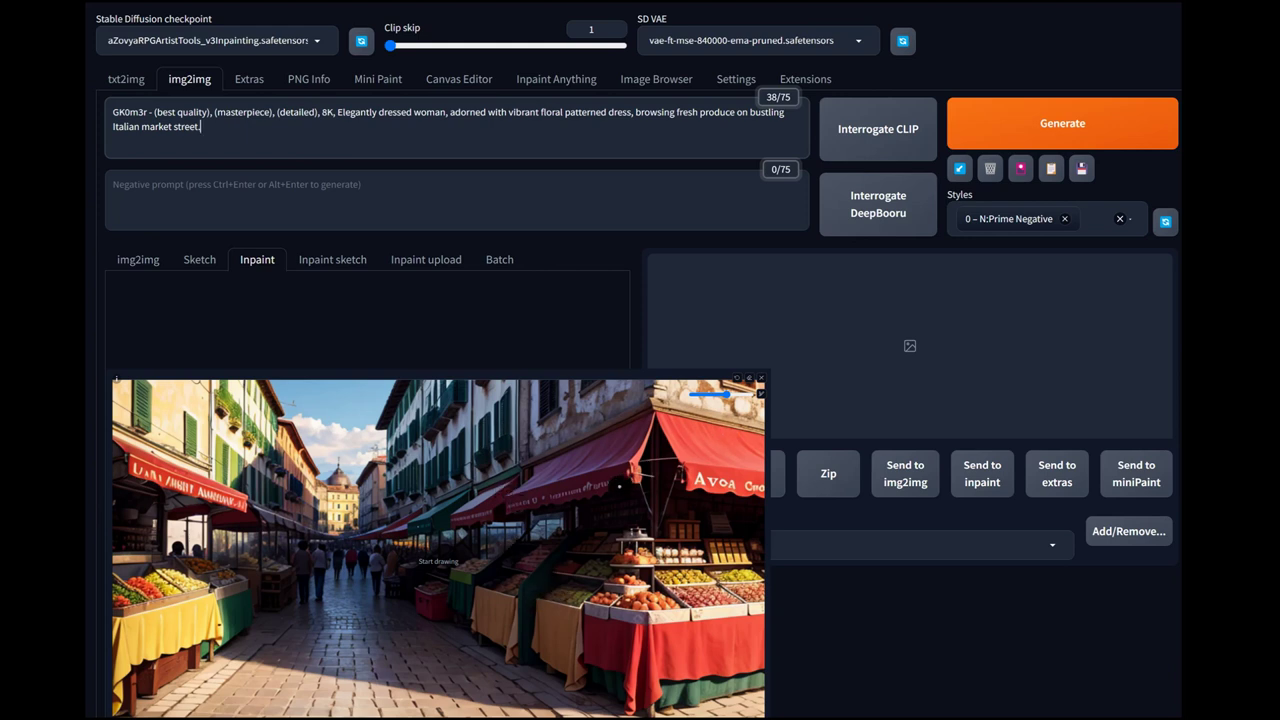
# - Enlarge the mask brush and paint a tall, person-shaped mask on the street beside the red-clothed fruit stall
pyautogui.scroll(-2, 748, 452)
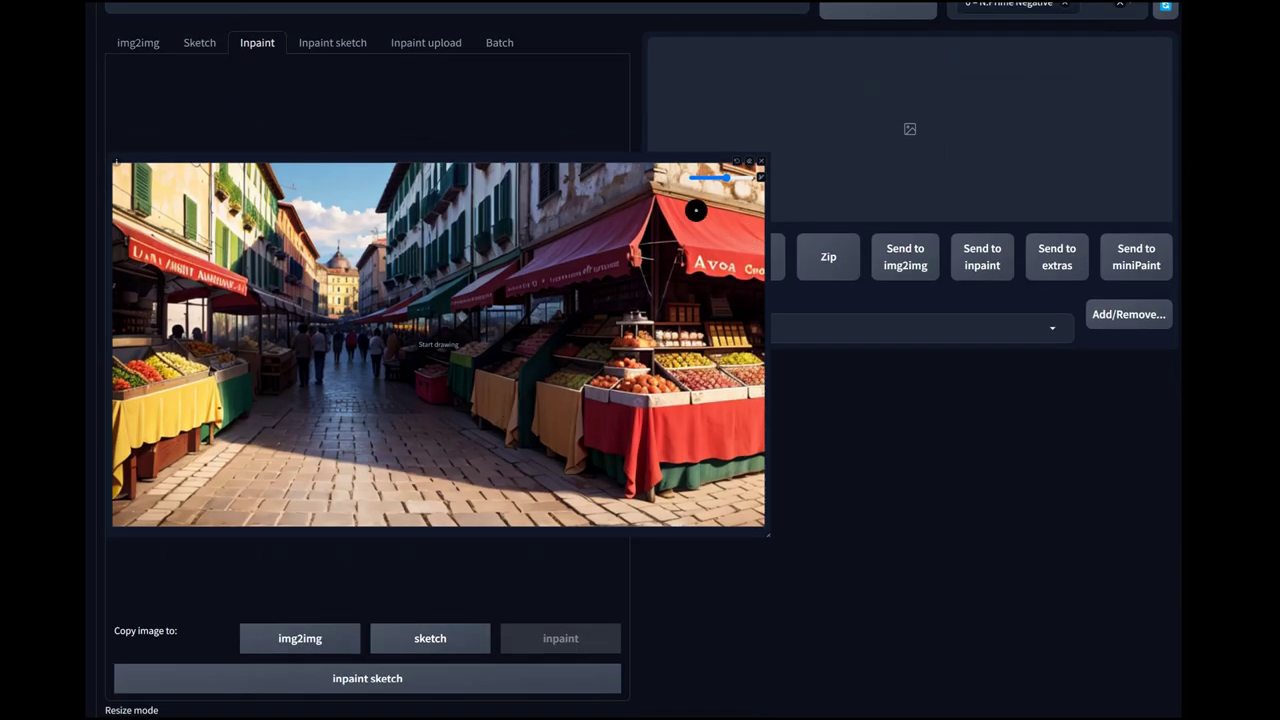
pyautogui.scroll(3, 432, 333)
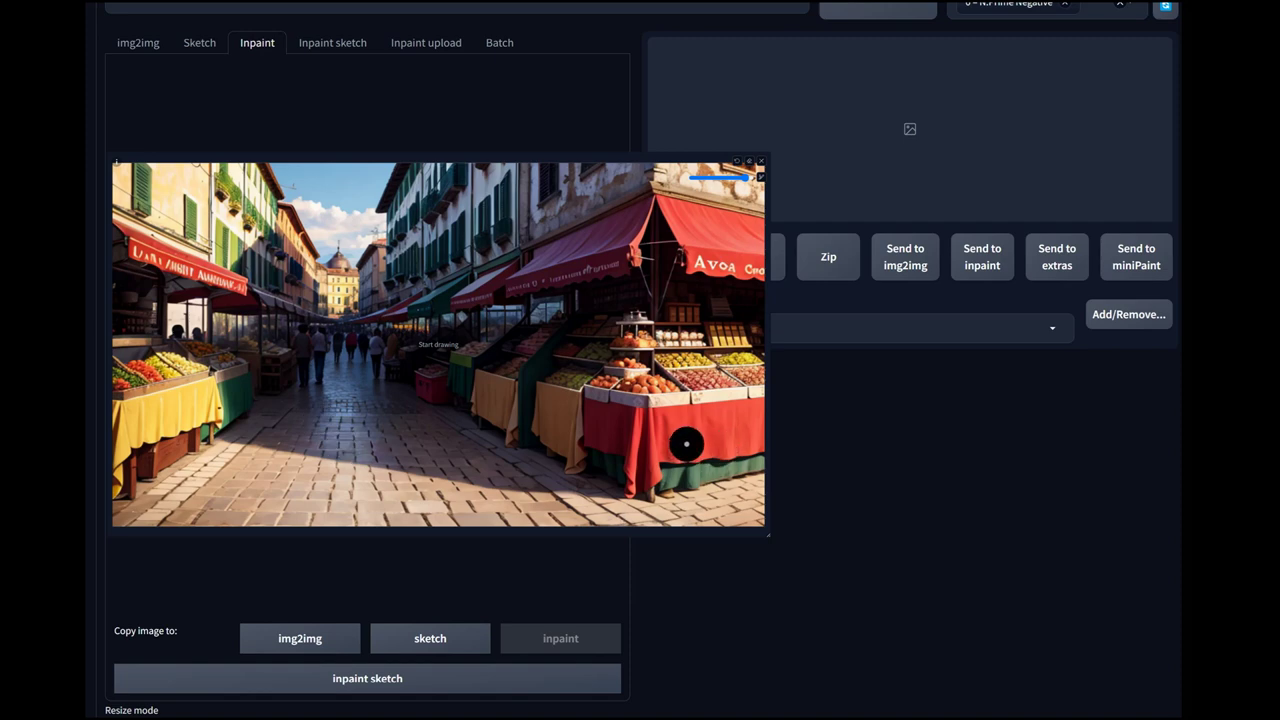
pyautogui.scroll(2, 394, 220)
pyautogui.click(201, 126)
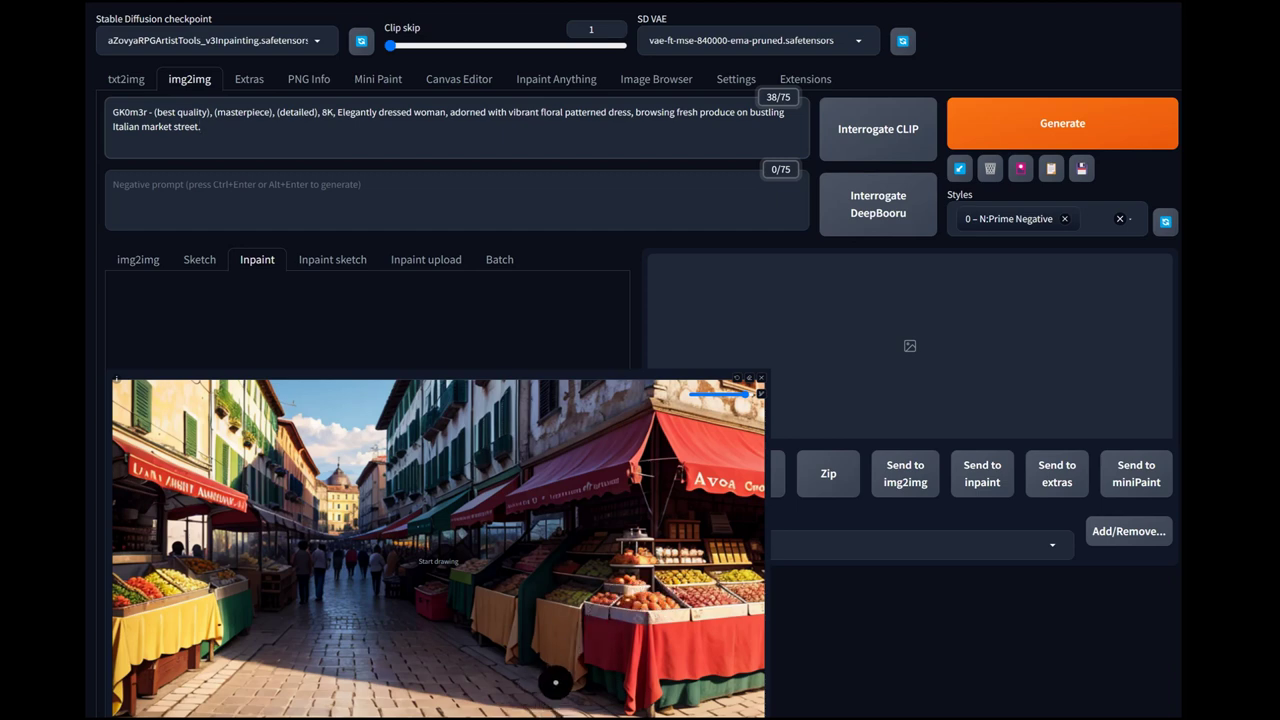
pyautogui.scroll(-2, 550, 680)
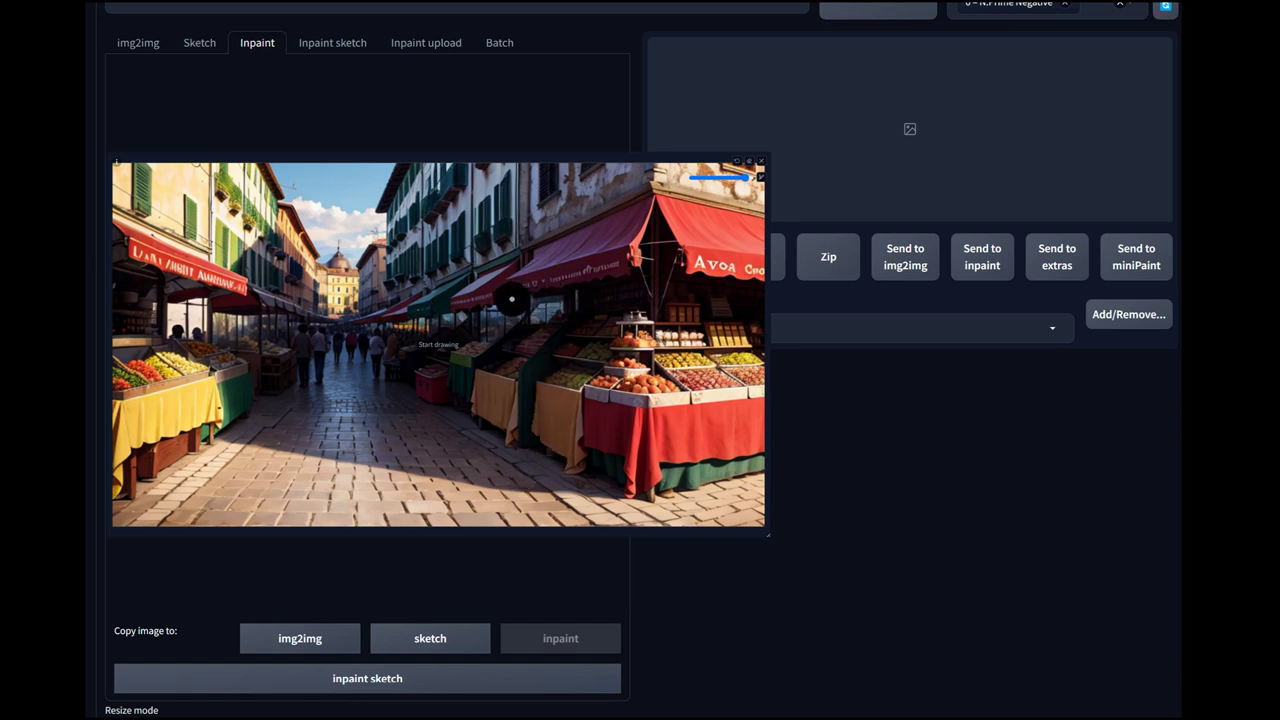
pyautogui.moveTo(566, 300)
pyautogui.mouseDown()
pyautogui.moveTo(517, 342)
pyautogui.moveTo(519, 444)
pyautogui.moveTo(541, 494)
pyautogui.moveTo(550, 484)
pyautogui.moveTo(503, 471)
pyautogui.moveTo(543, 479)
pyautogui.moveTo(556, 470)
pyautogui.moveTo(547, 459)
pyautogui.moveTo(503, 456)
pyautogui.moveTo(533, 455)
pyautogui.moveTo(540, 438)
pyautogui.moveTo(534, 386)
pyautogui.moveTo(551, 320)
pyautogui.moveTo(556, 434)
pyautogui.moveTo(545, 454)
pyautogui.moveTo(572, 369)
pyautogui.moveTo(562, 328)
pyautogui.mouseUp()
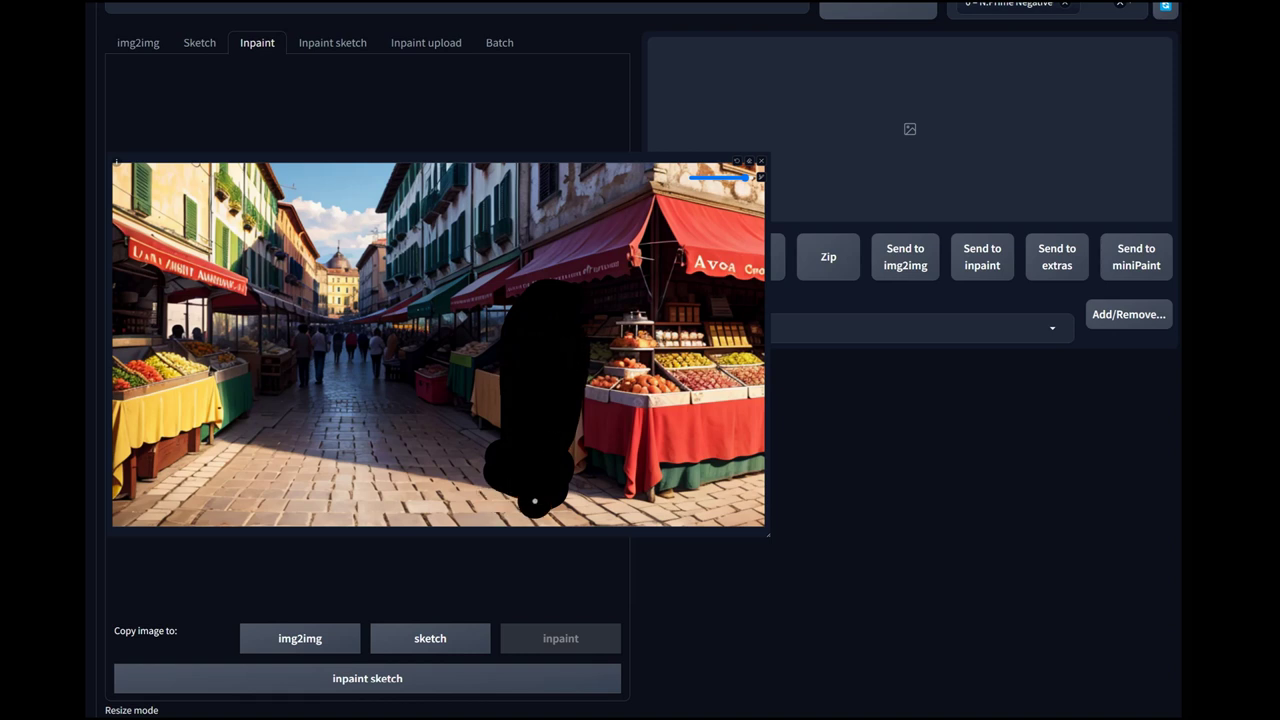
pyautogui.moveTo(516, 484); pyautogui.dragTo(497, 402)
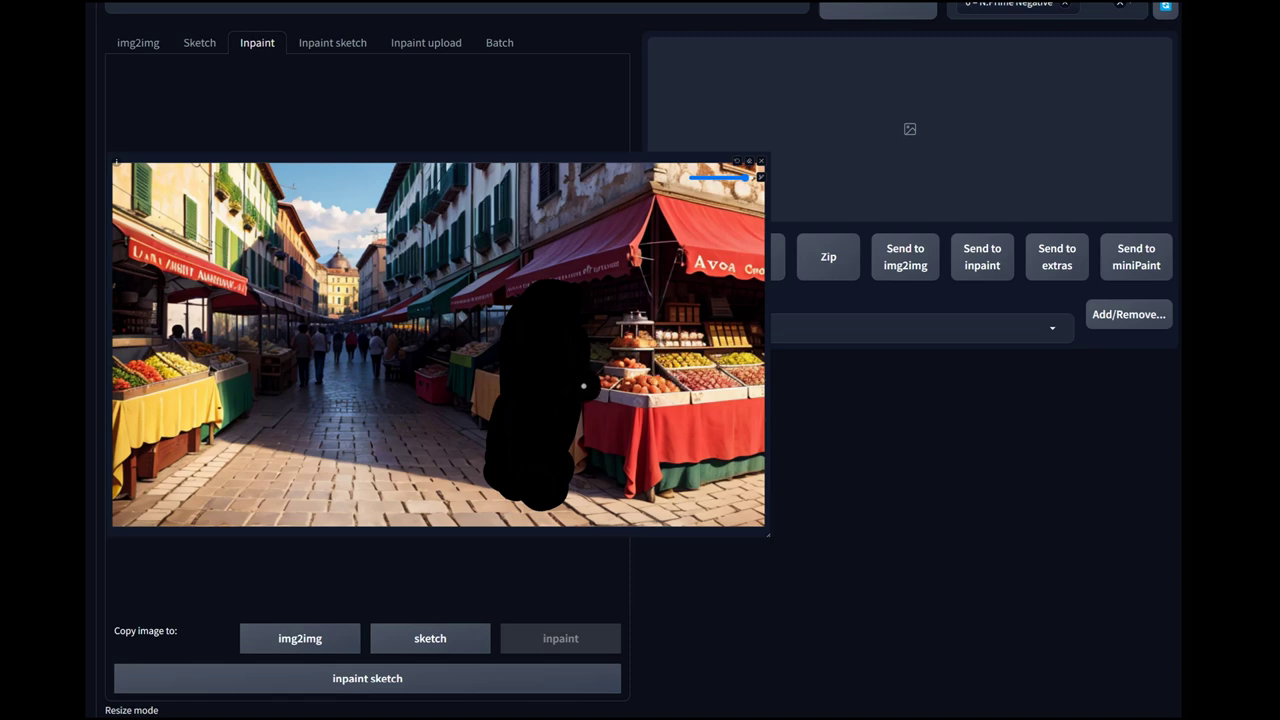
# - Set the inpaint area to Only masked and the mask blur to 6
pyautogui.scroll(-3, 591, 385)
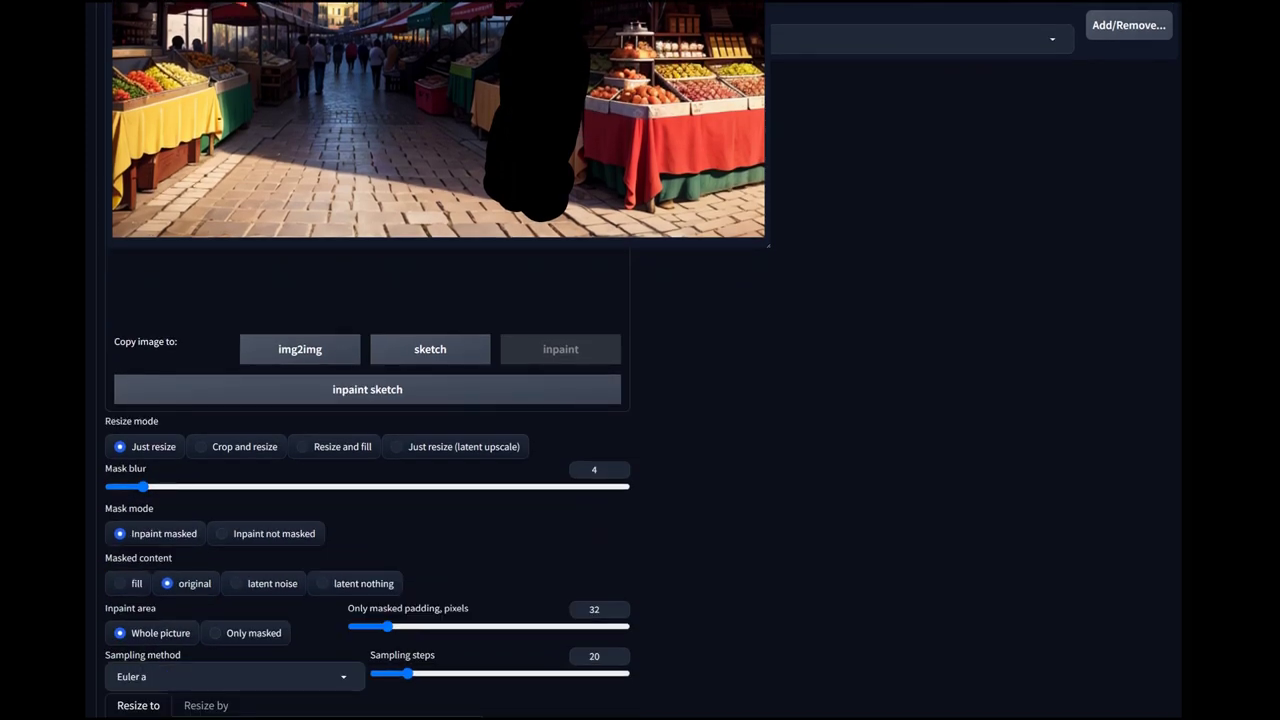
pyautogui.click(246, 632)
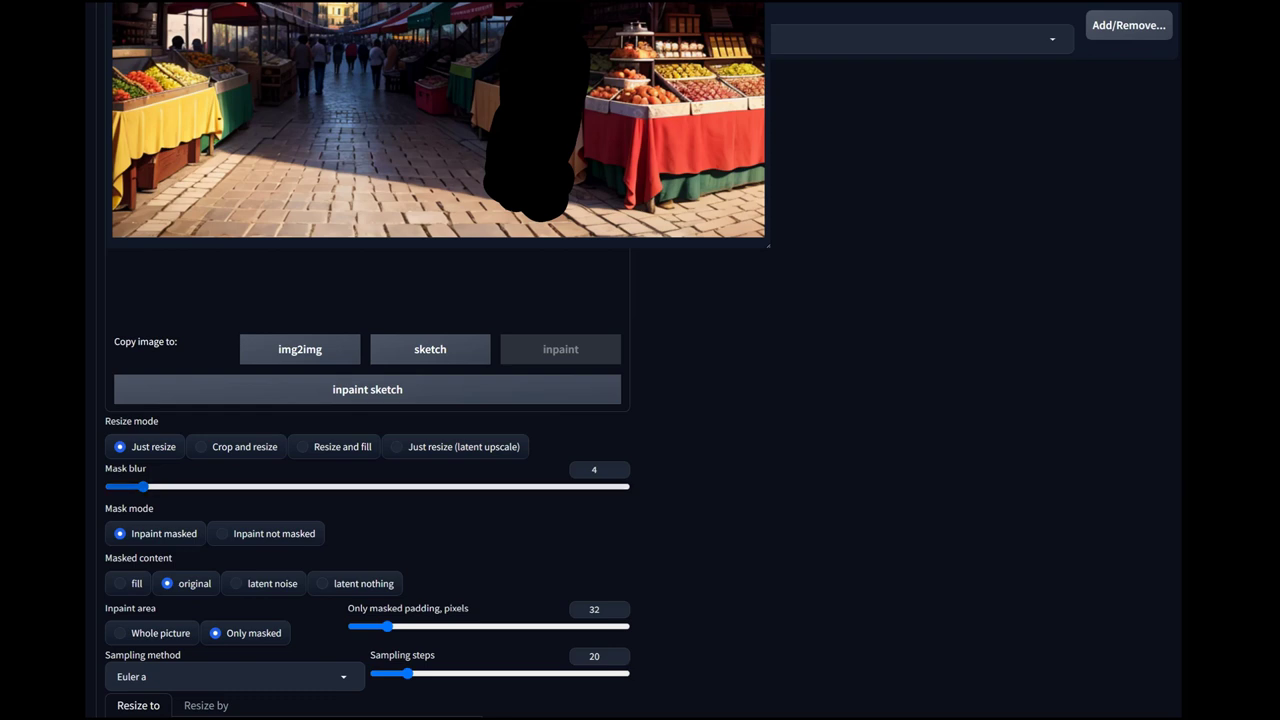
pyautogui.moveTo(143, 486); pyautogui.dragTo(159, 486)
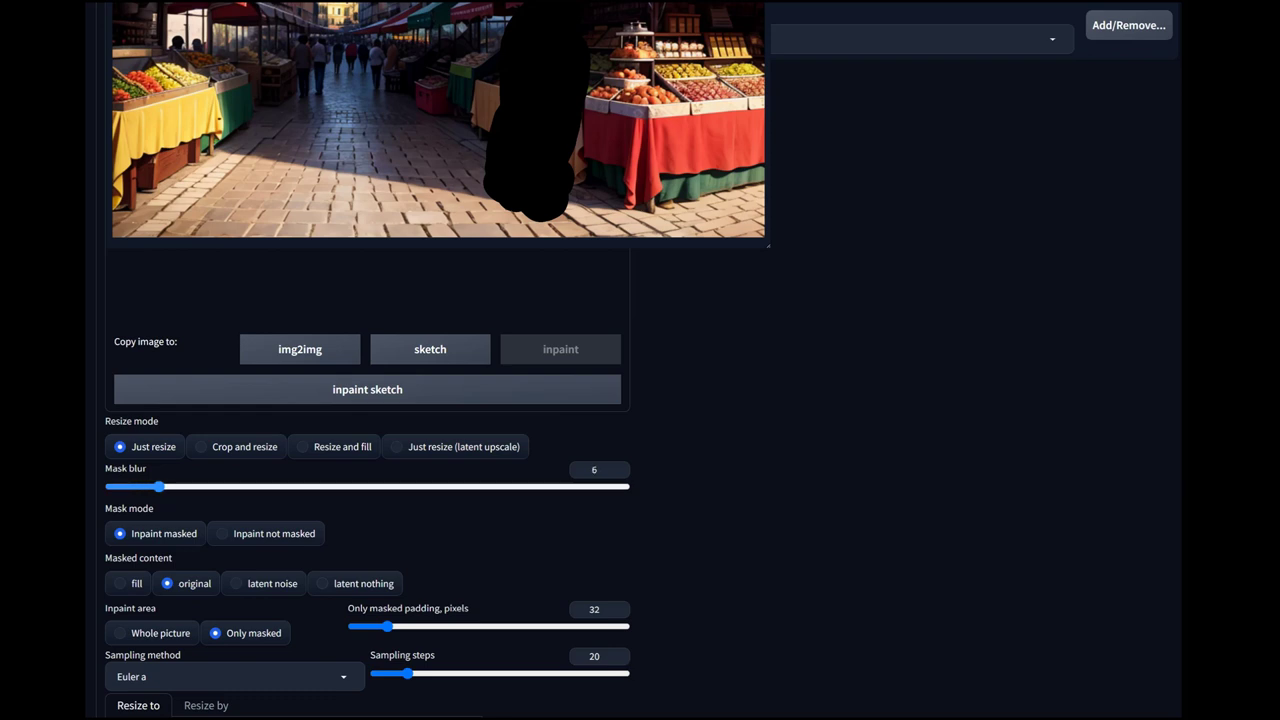
pyautogui.scroll(4, 640, 360)
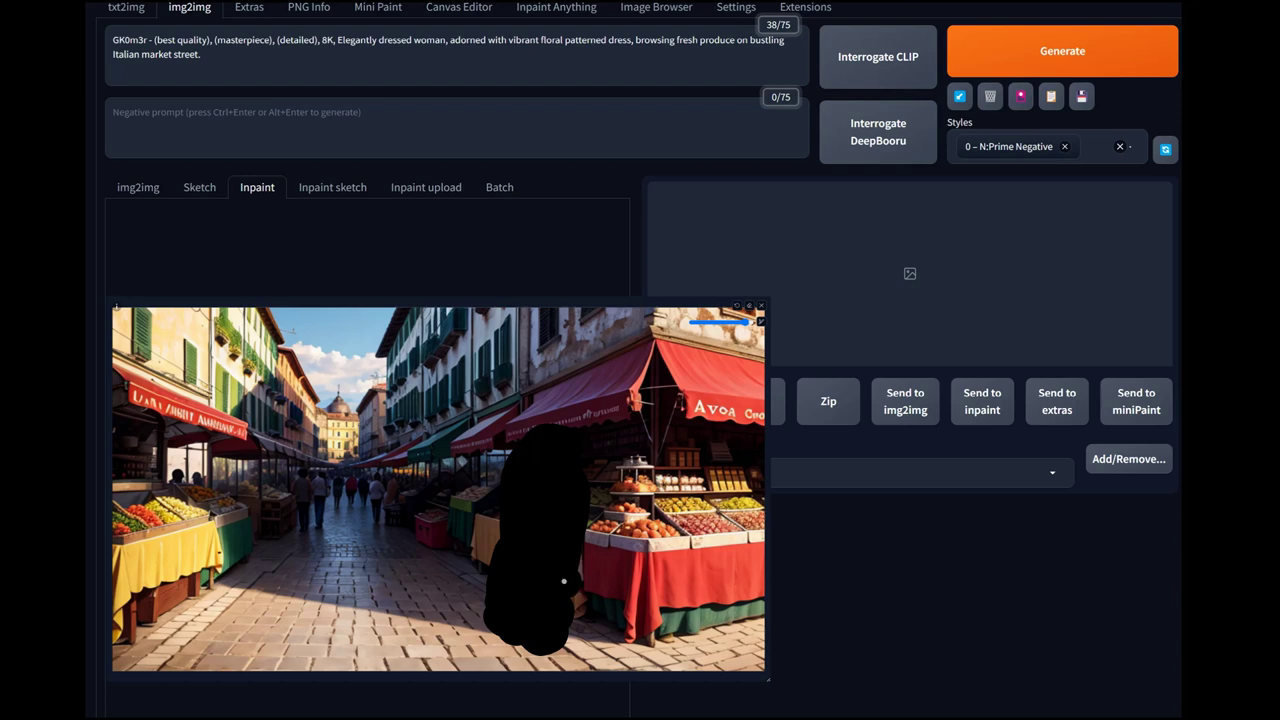
# - Expand the ADetailer section and enable ADetailer for the inpainting run
pyautogui.scroll(-3, 720, 550)
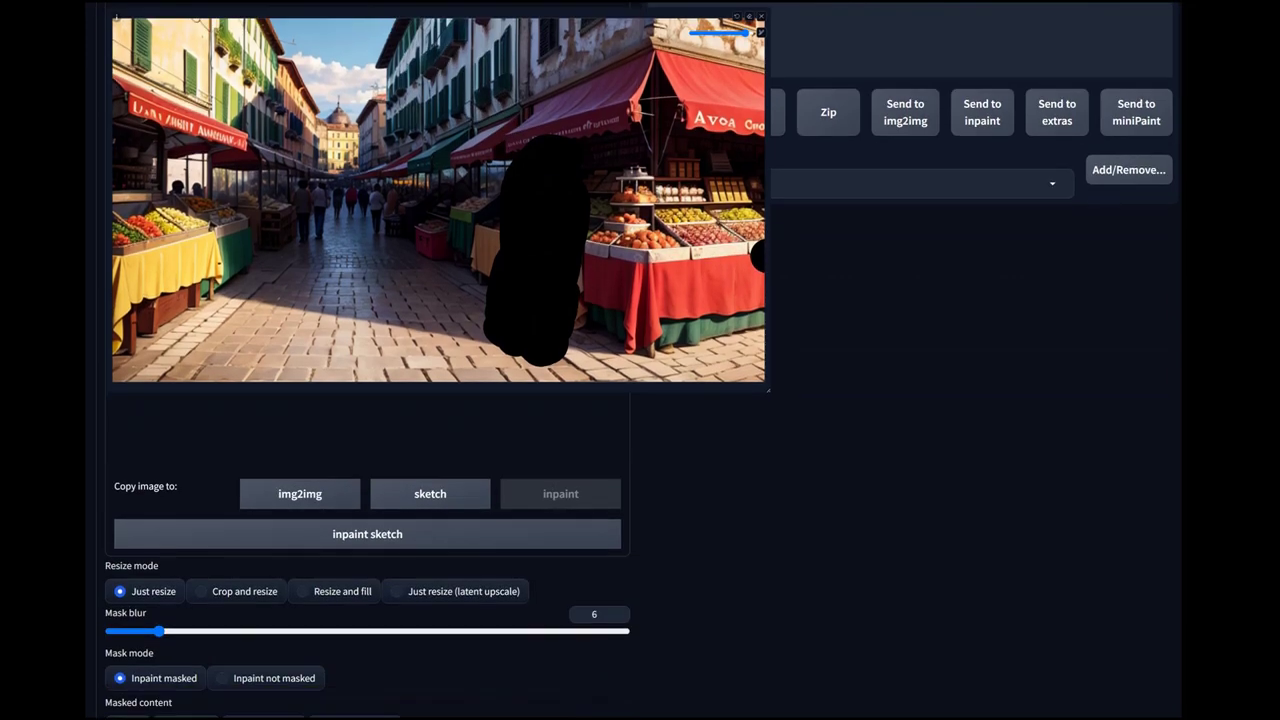
pyautogui.scroll(-5, 368, 360)
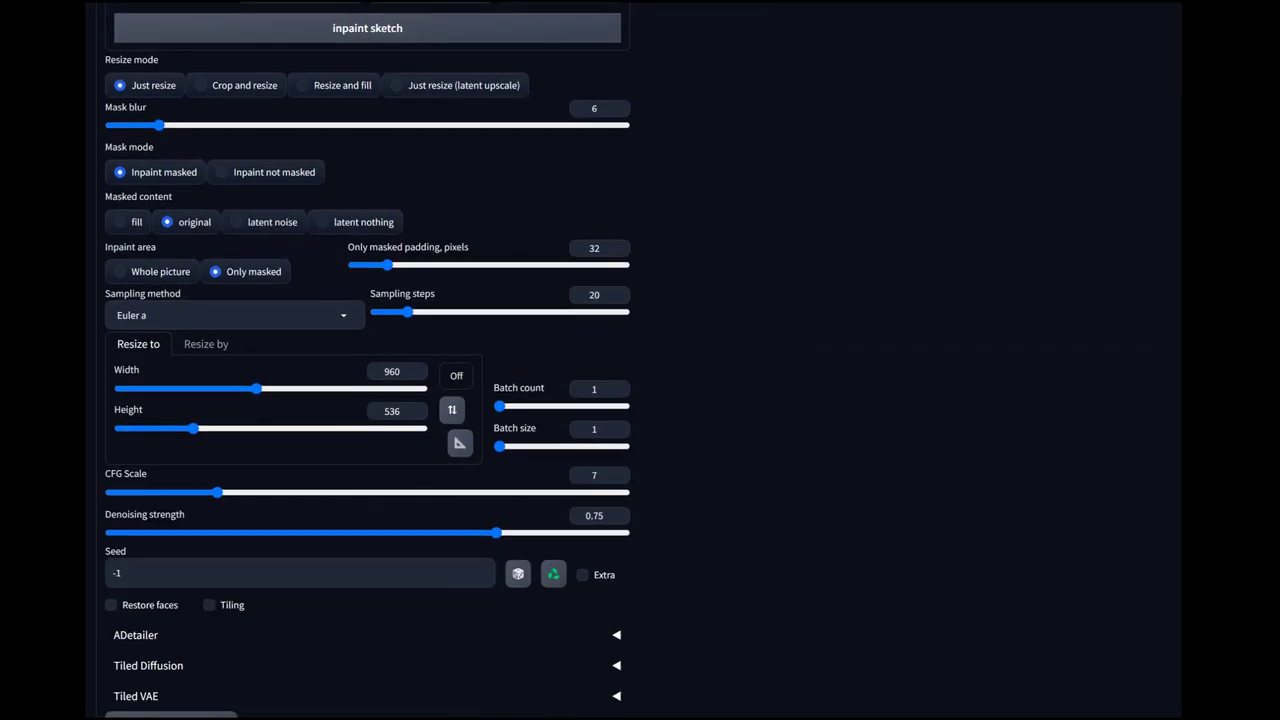
pyautogui.click(120, 664)
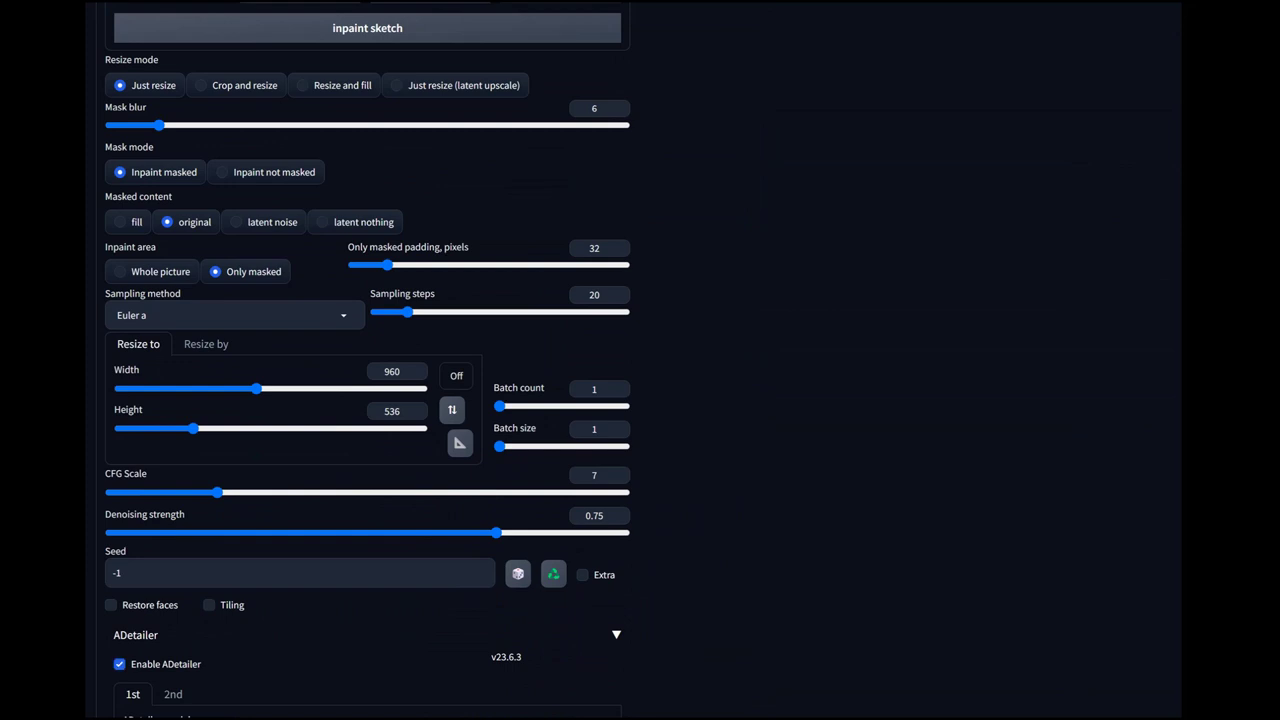
# - Choose the DPM++ SDE Karras sampling method with 39 sampling steps and set the batch size to 2
pyautogui.click(235, 315)
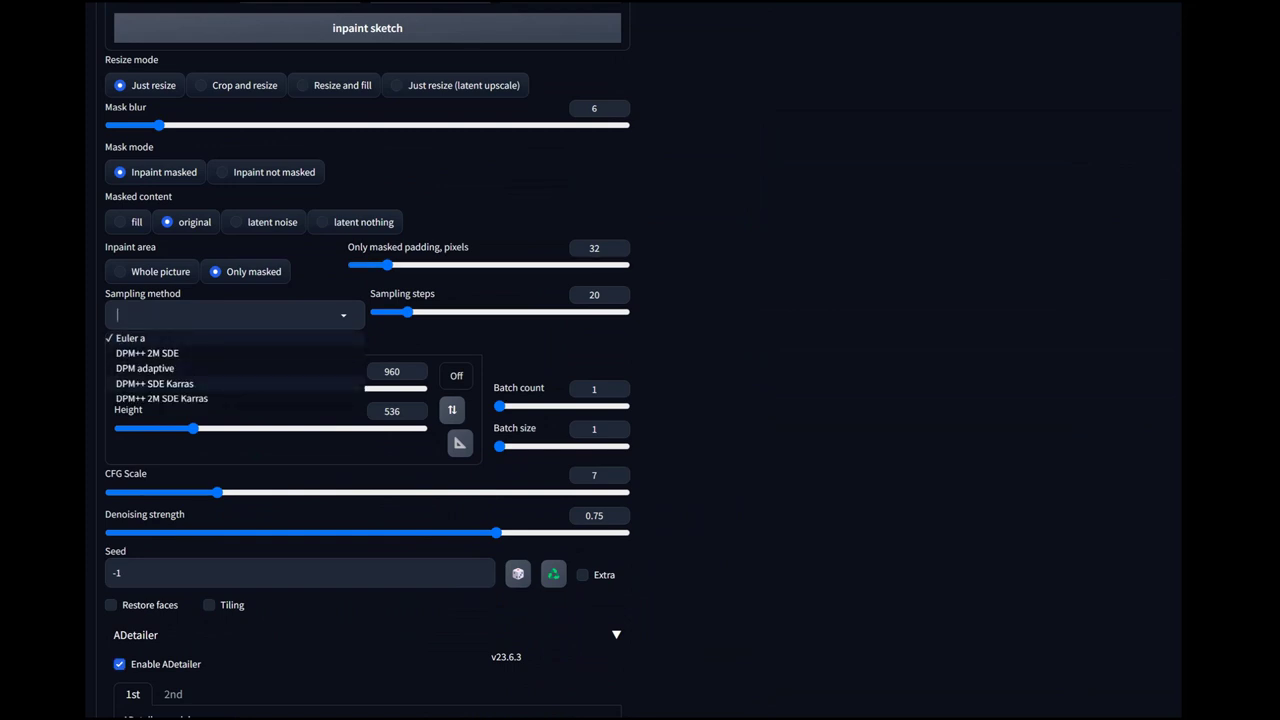
pyautogui.click(155, 384)
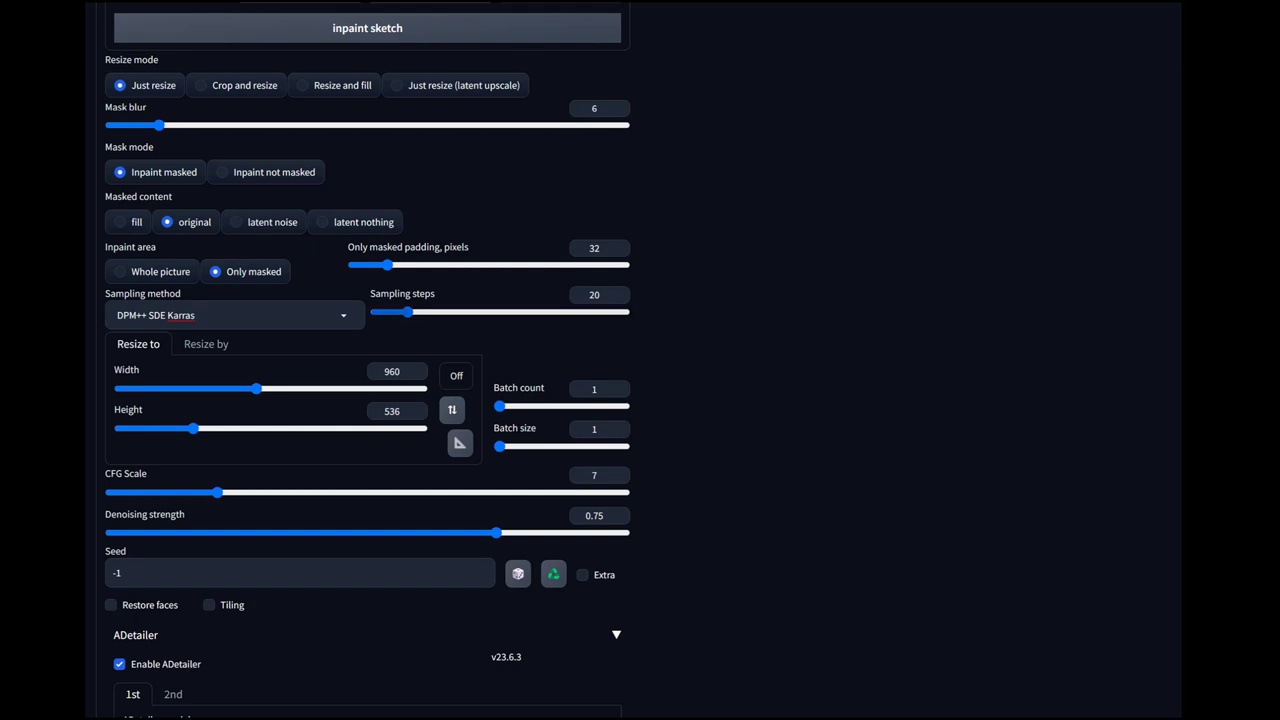
pyautogui.moveTo(407, 312); pyautogui.dragTo(440, 312)
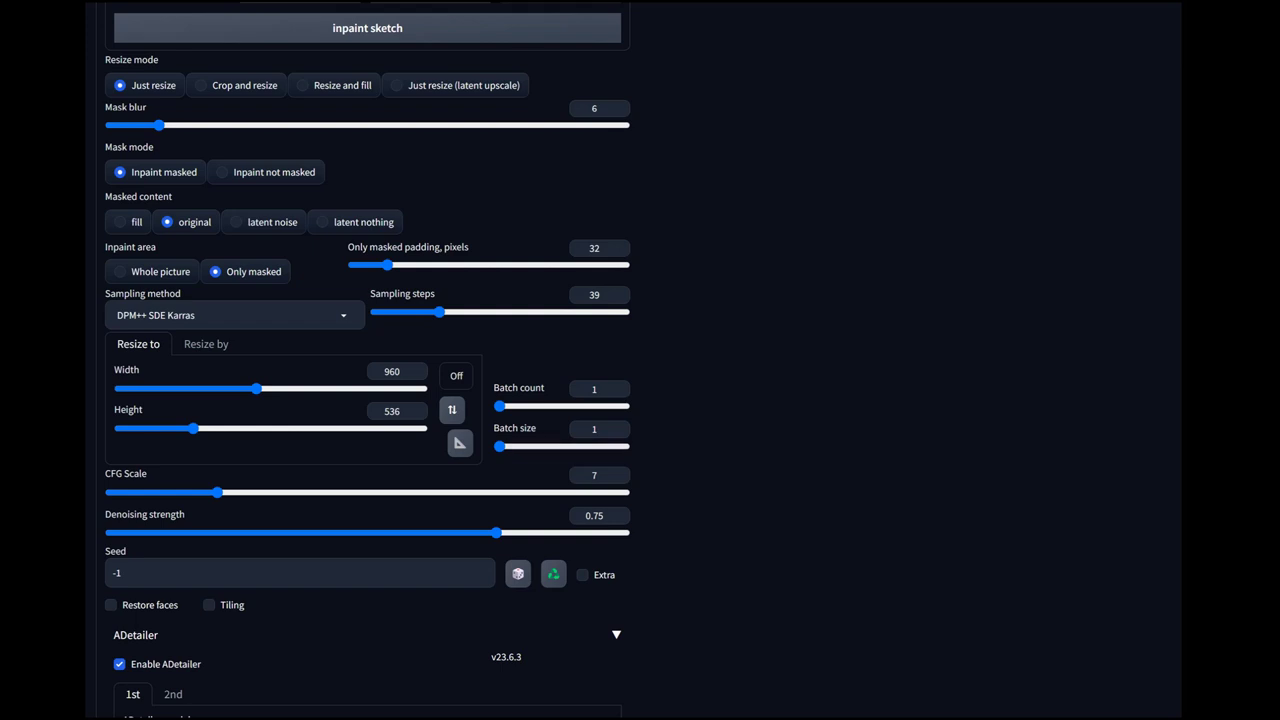
pyautogui.click(517, 446)
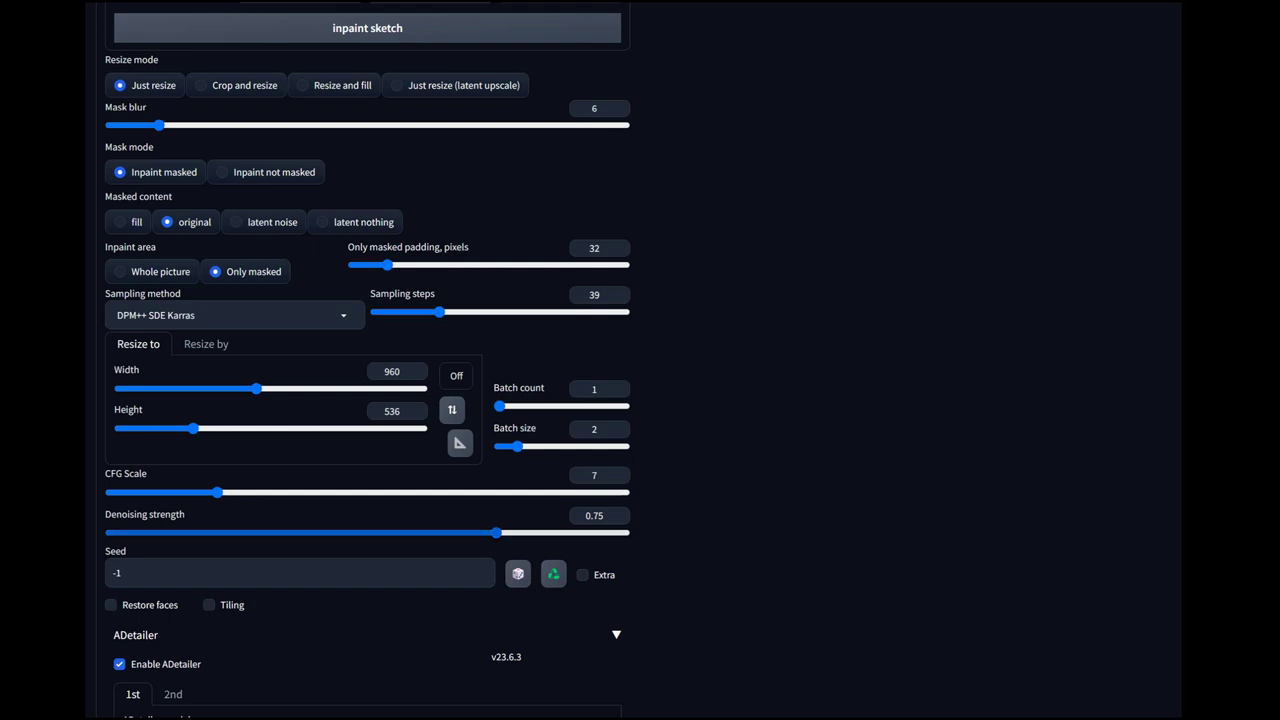
pyautogui.moveTo(496, 532); pyautogui.dragTo(254, 532)
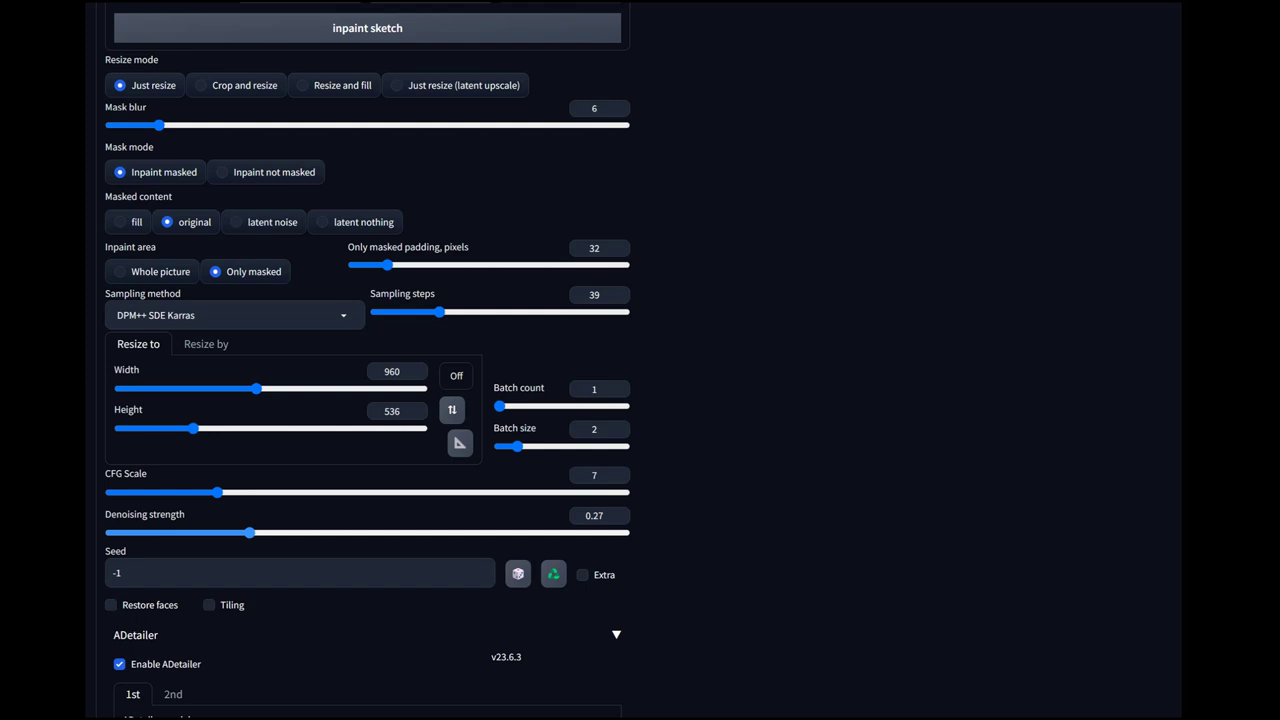
pyautogui.moveTo(249, 532); pyautogui.dragTo(496, 532)
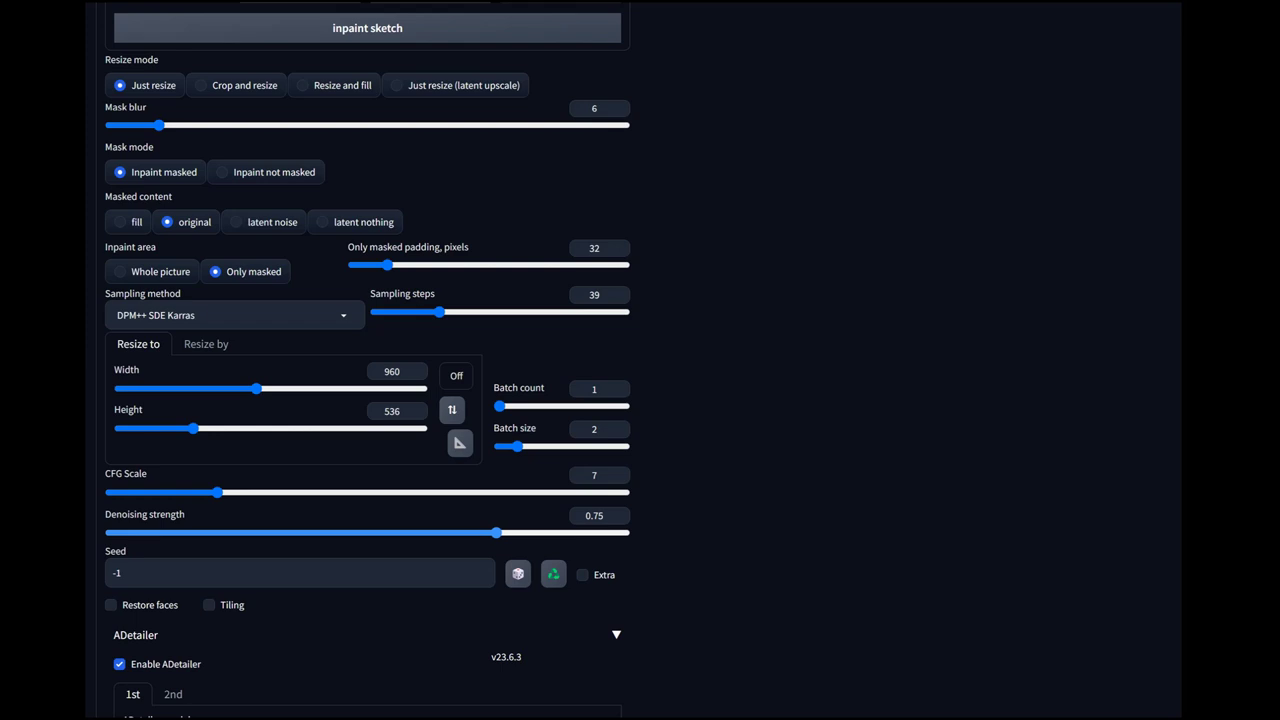
pyautogui.scroll(5, 592, 245)
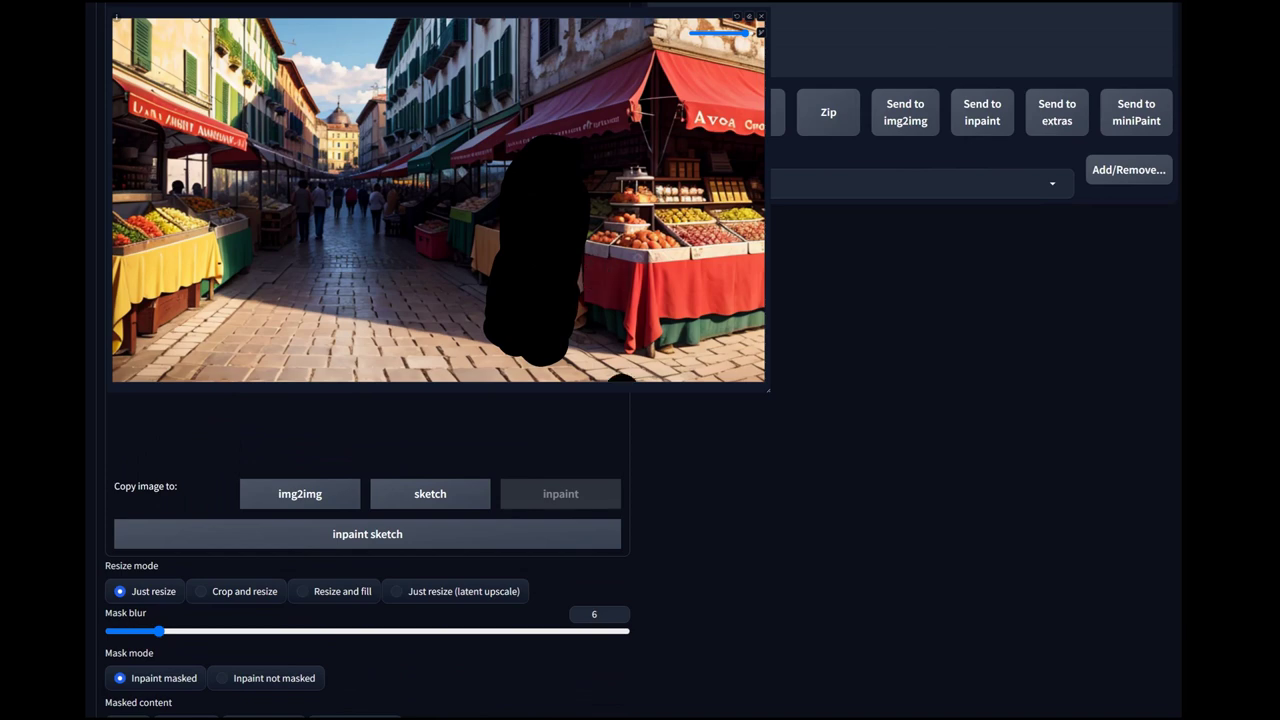
pyautogui.scroll(-7, 620, 378)
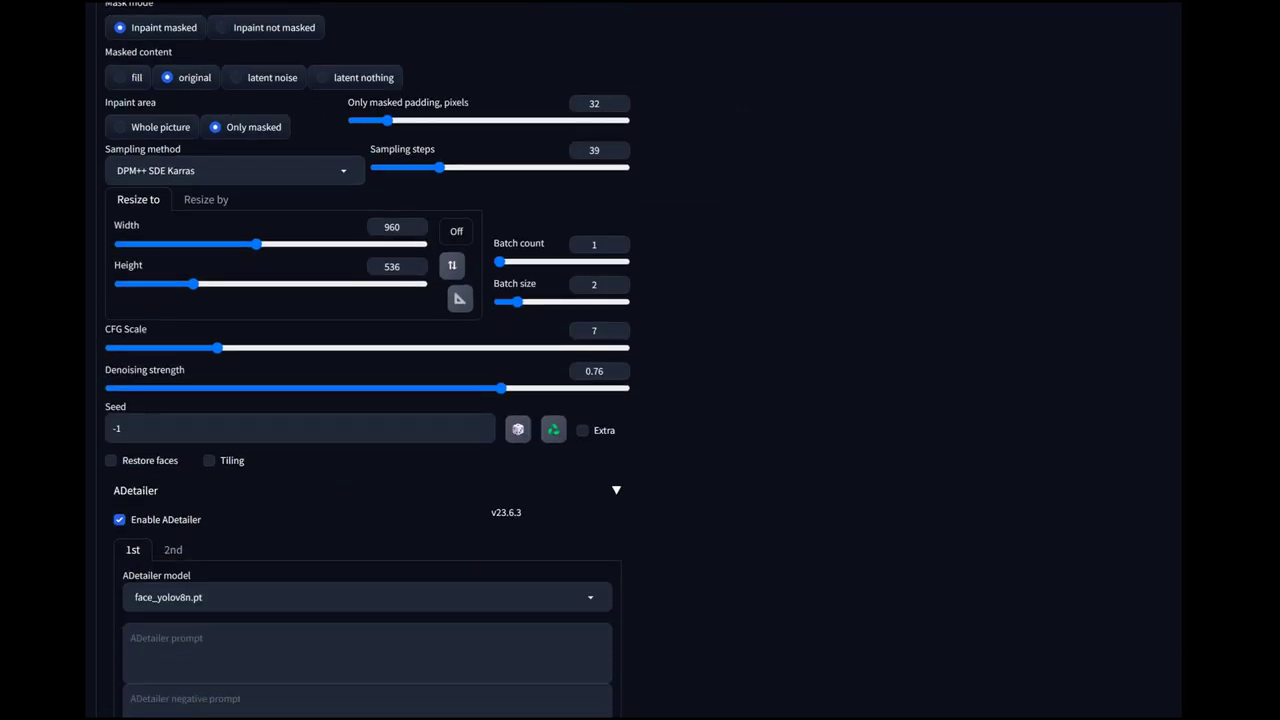
# - Set the denoising strength to 0.95 and the CFG scale to 8
pyautogui.moveTo(501, 388); pyautogui.dragTo(599, 388)
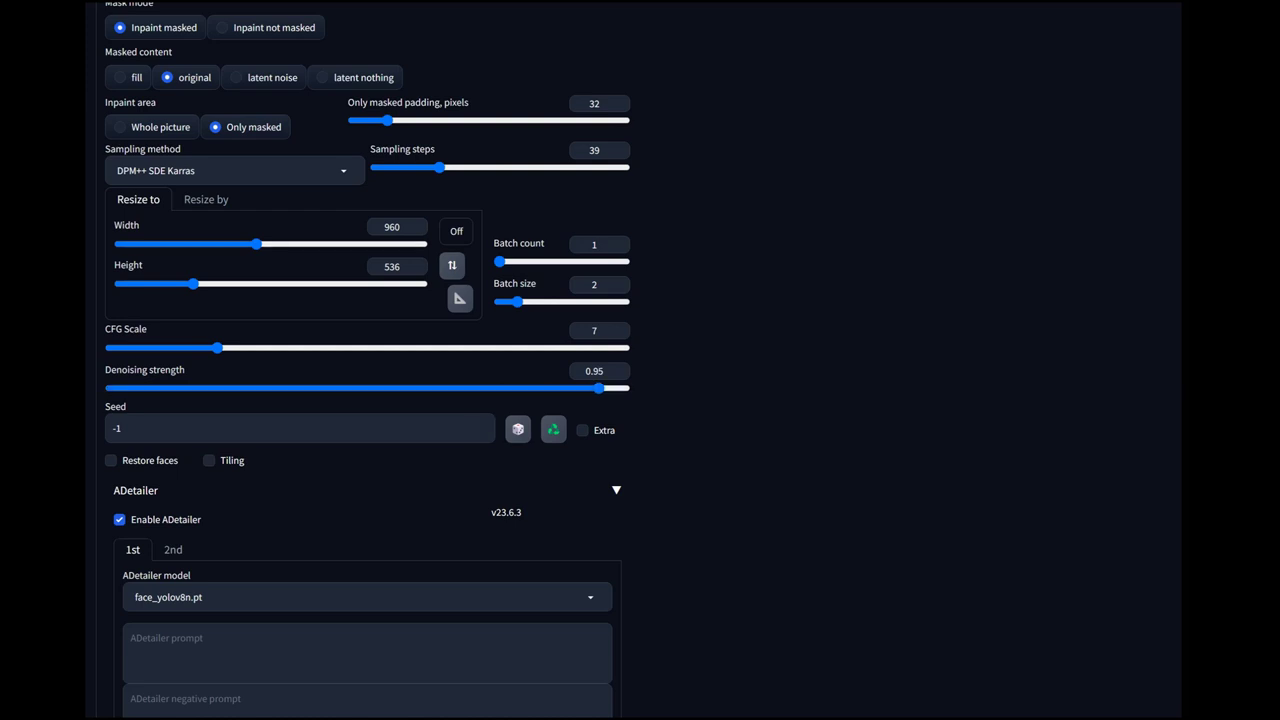
pyautogui.press('Right')
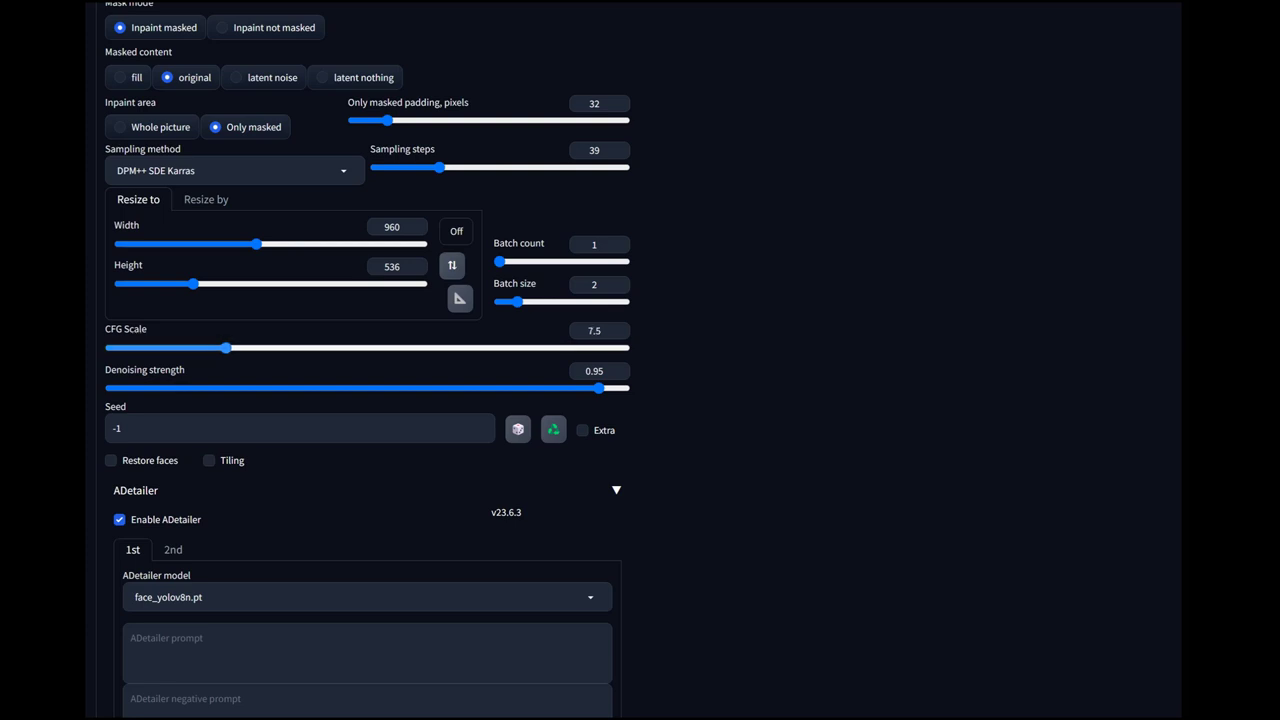
pyautogui.press('Right')
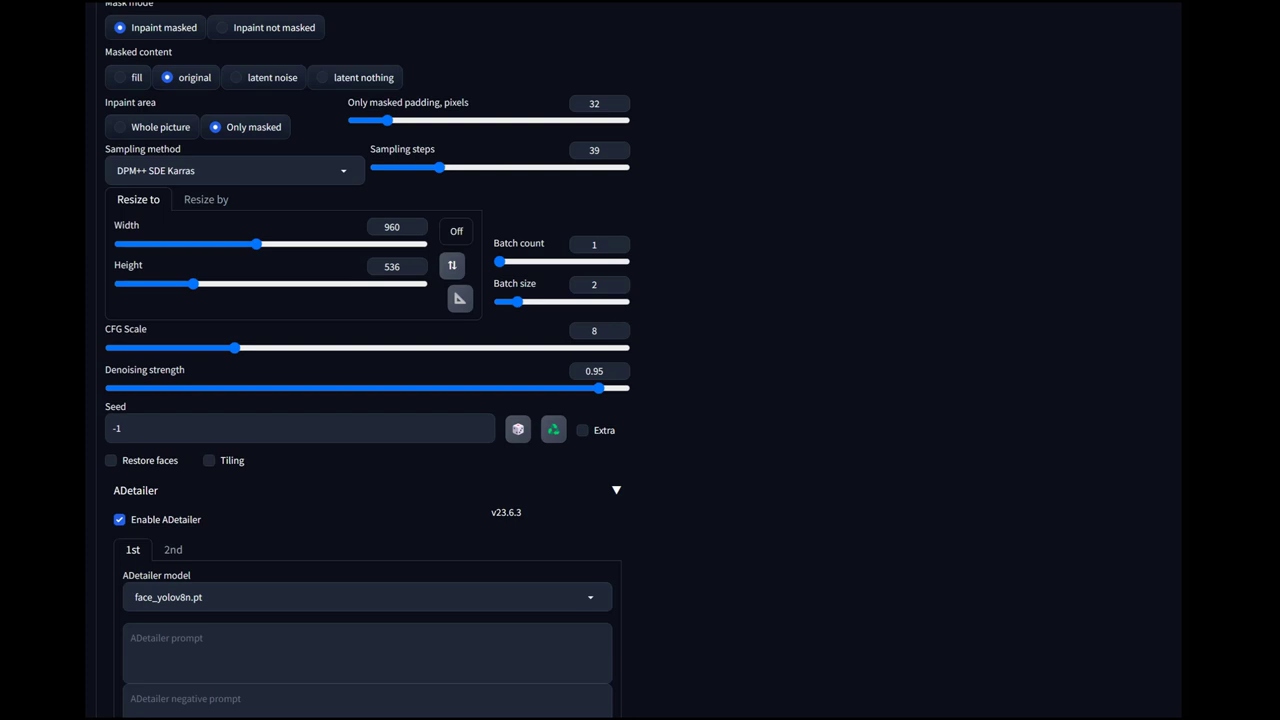
pyautogui.scroll(-2, 367, 360)
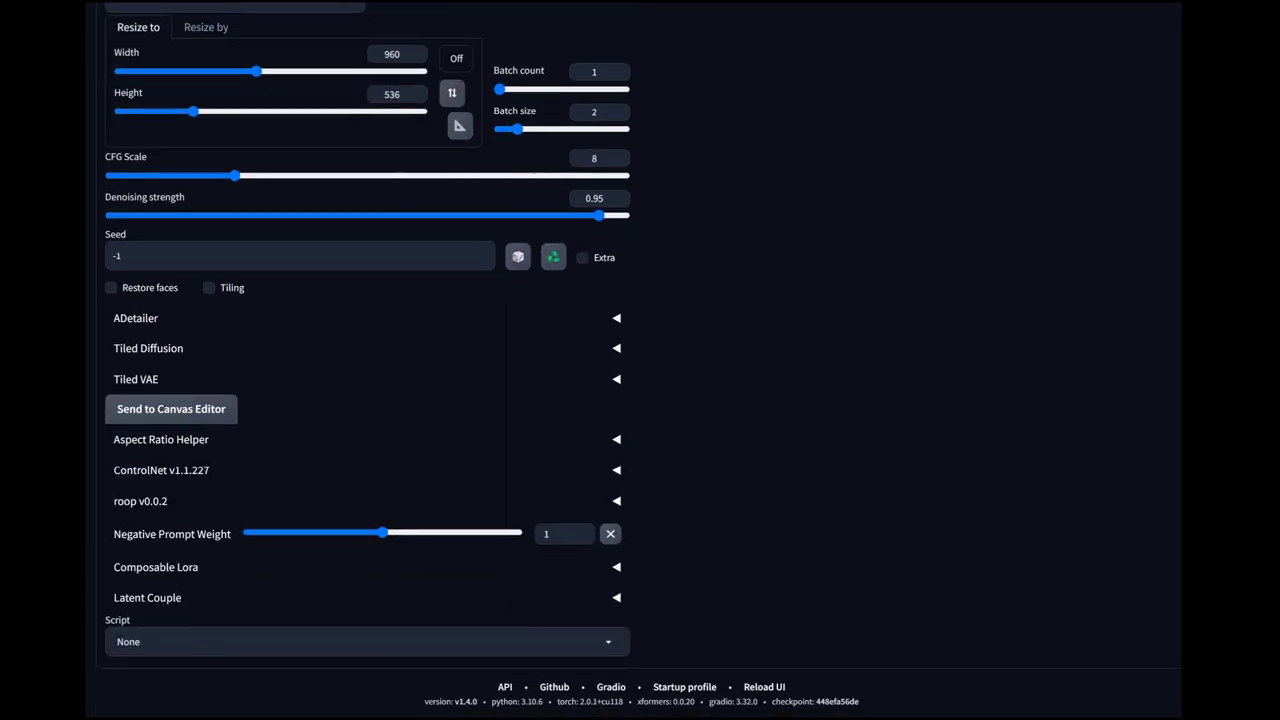
pyautogui.scroll(5, 367, 360)
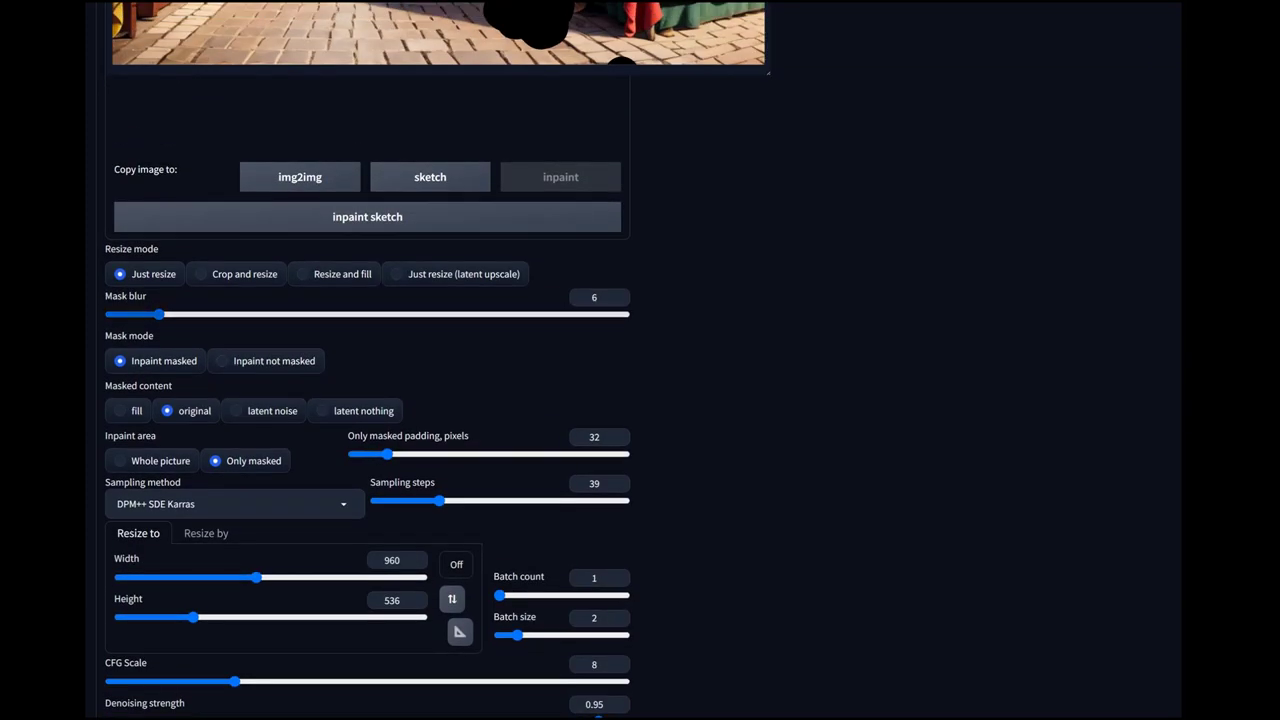
pyautogui.press('Left')
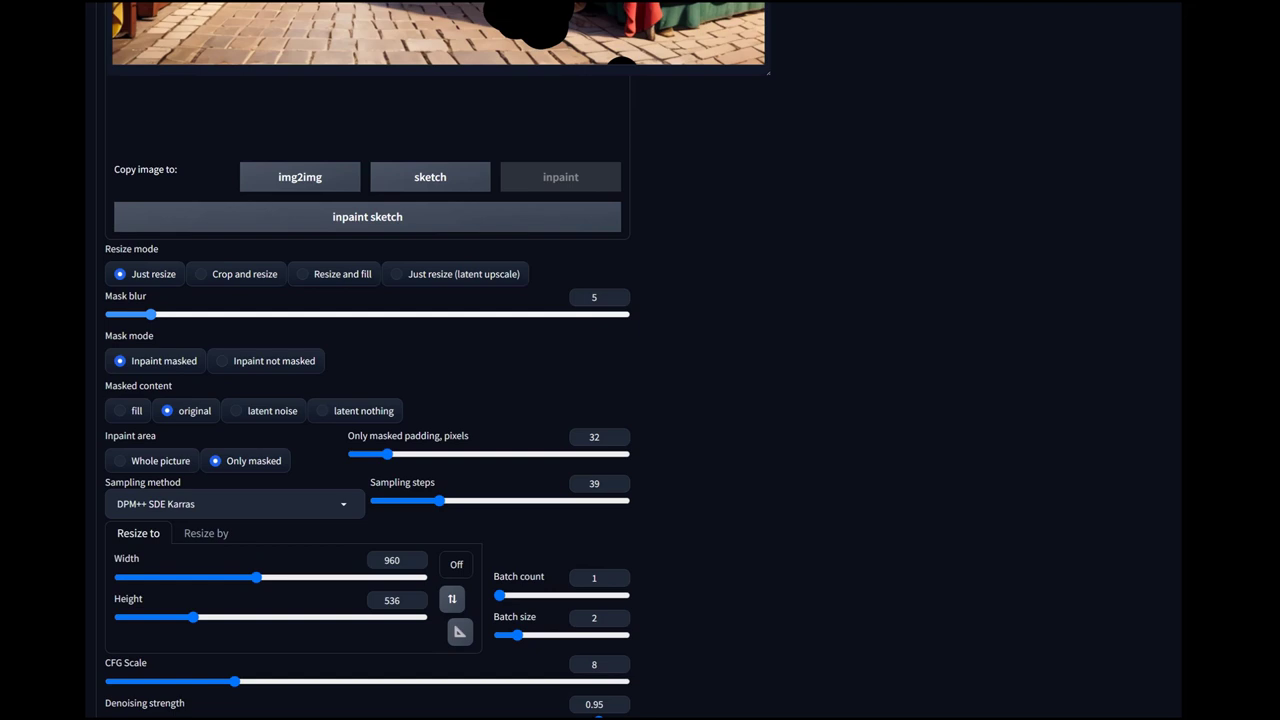
pyautogui.press('Right')
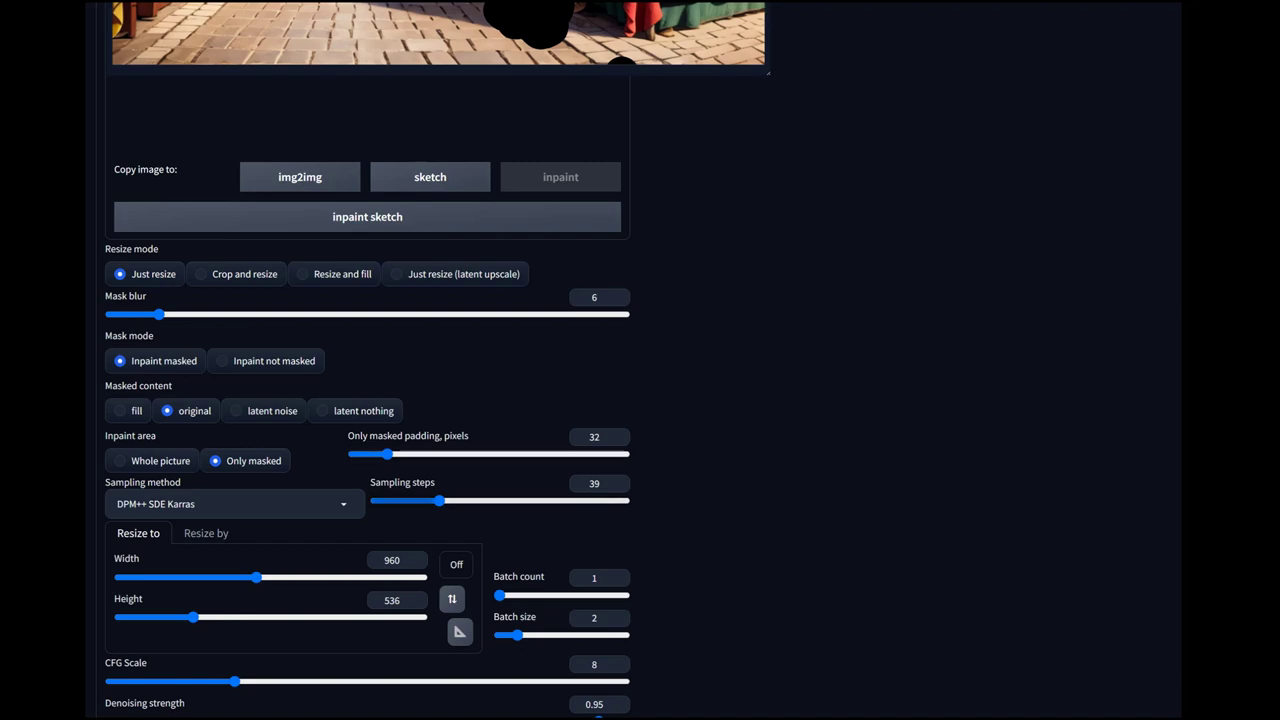
pyautogui.scroll(3, 690, 342)
pyautogui.scroll(3, 690, 342)
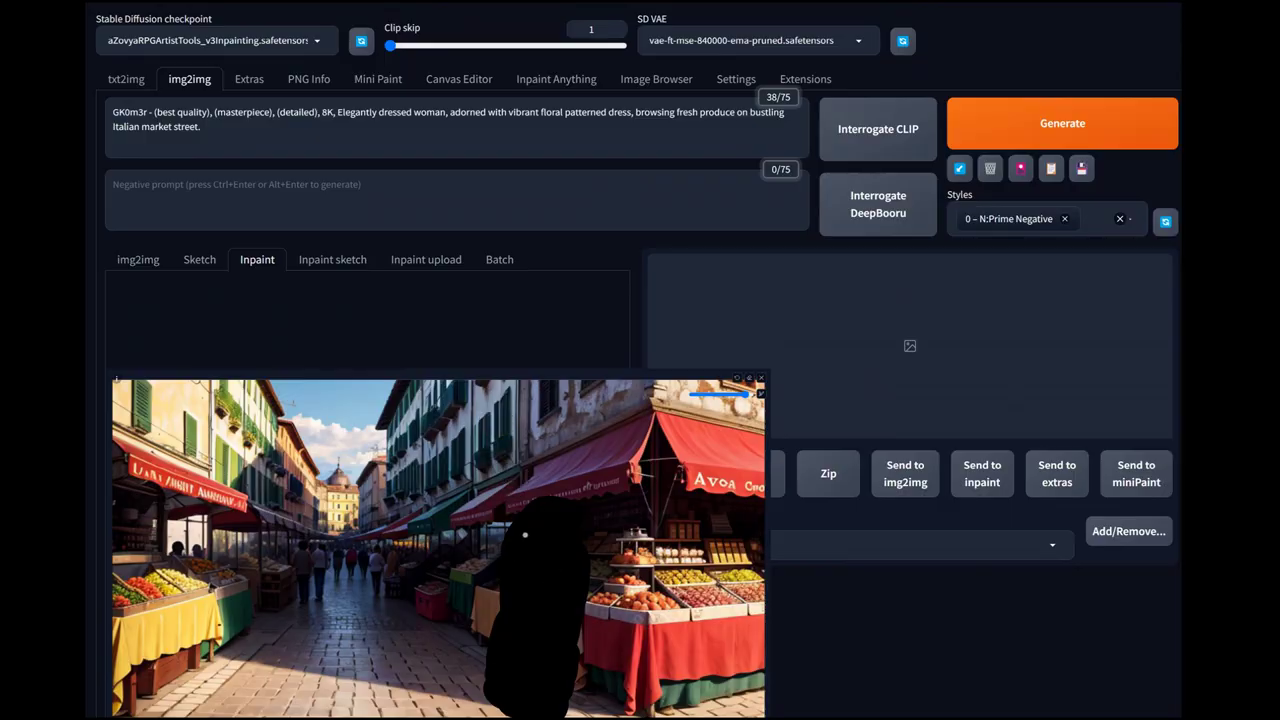
# - Set both the output width and height for the inpainting run to 768
pyautogui.scroll(-7, 494, 418)
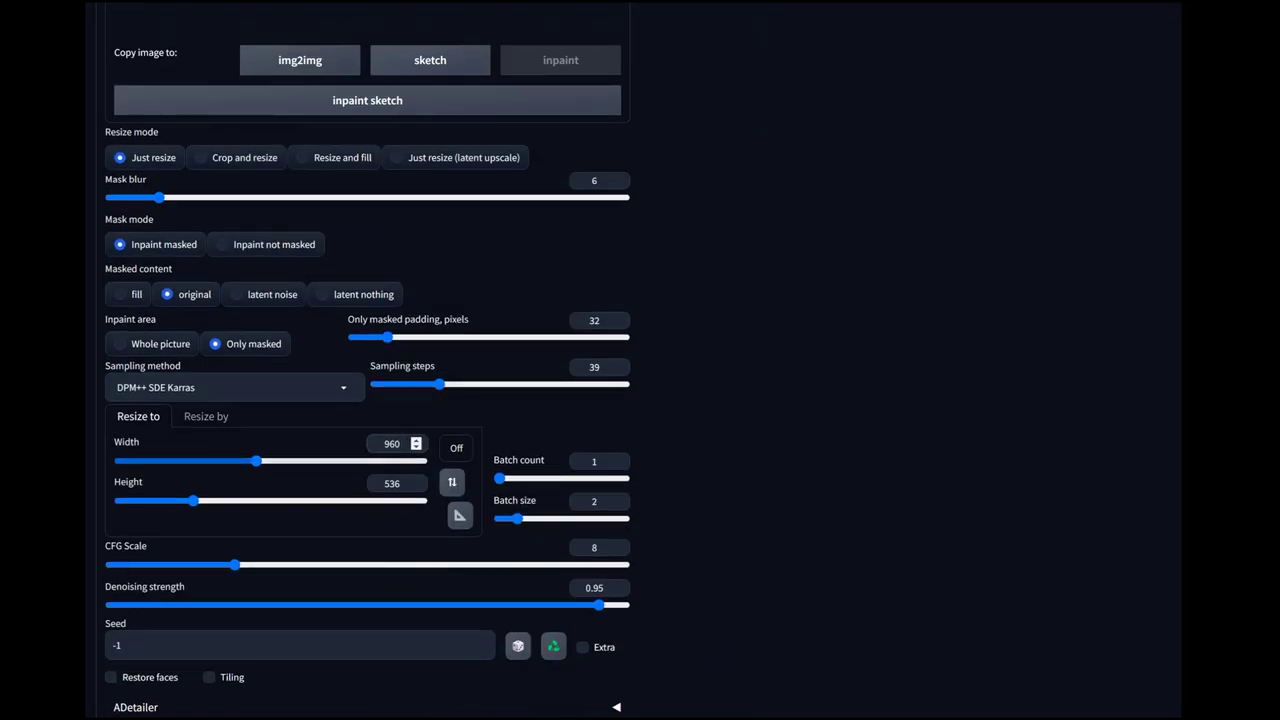
pyautogui.doubleClick(391, 443)
pyautogui.write('768')
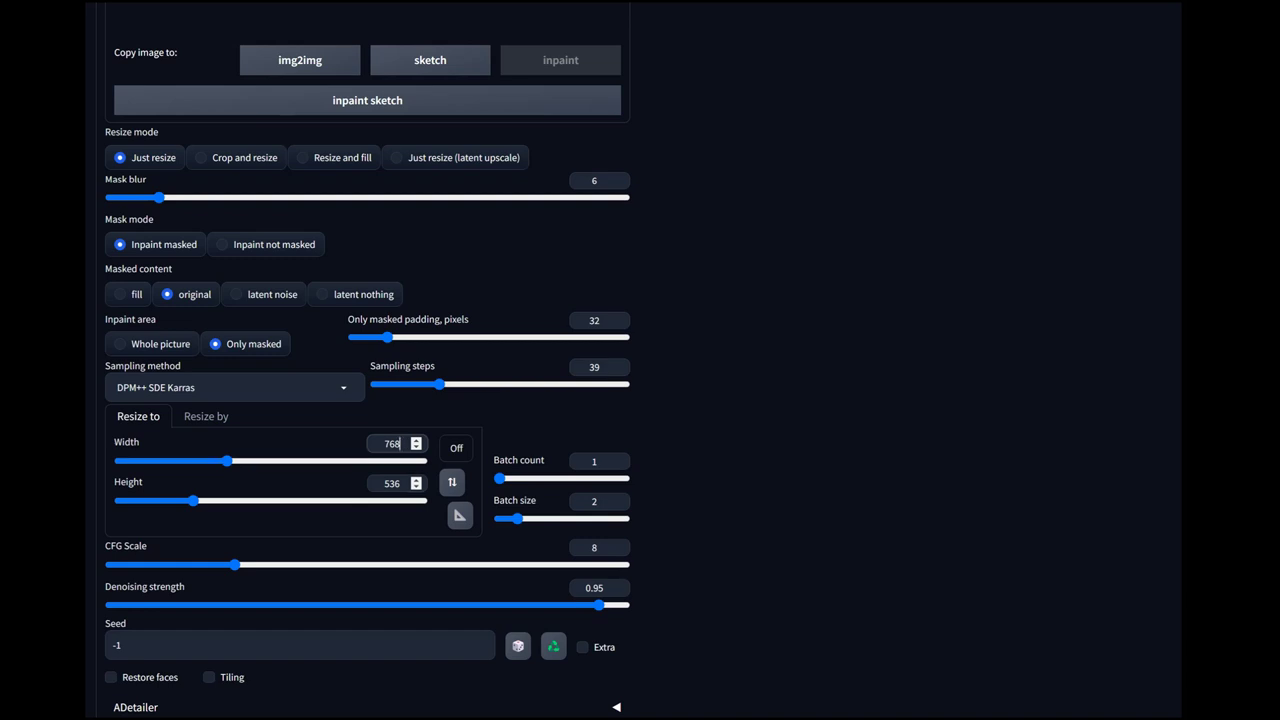
pyautogui.press('Tab')
pyautogui.write('768')
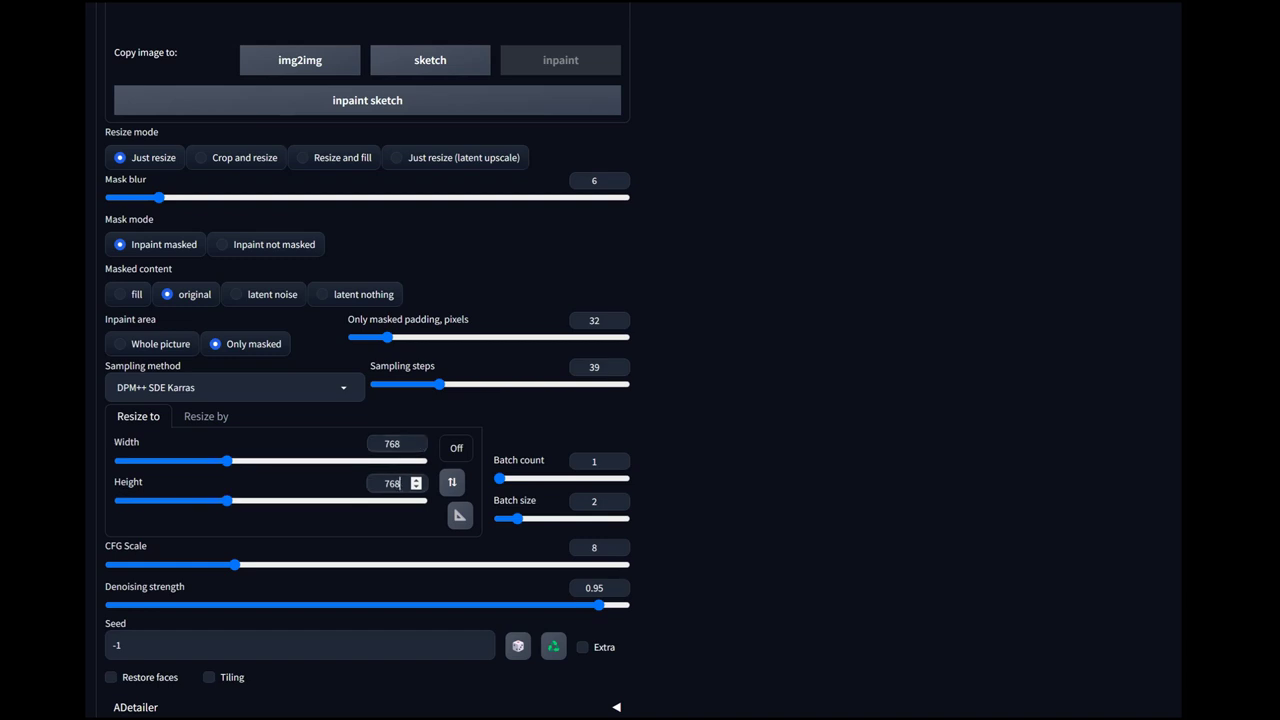
pyautogui.press('Tab')
# - Review the painted mask and the mask, sampling, size, CFG, denoising and ADetailer settings before generating
pyautogui.scroll(8, 640, 360)
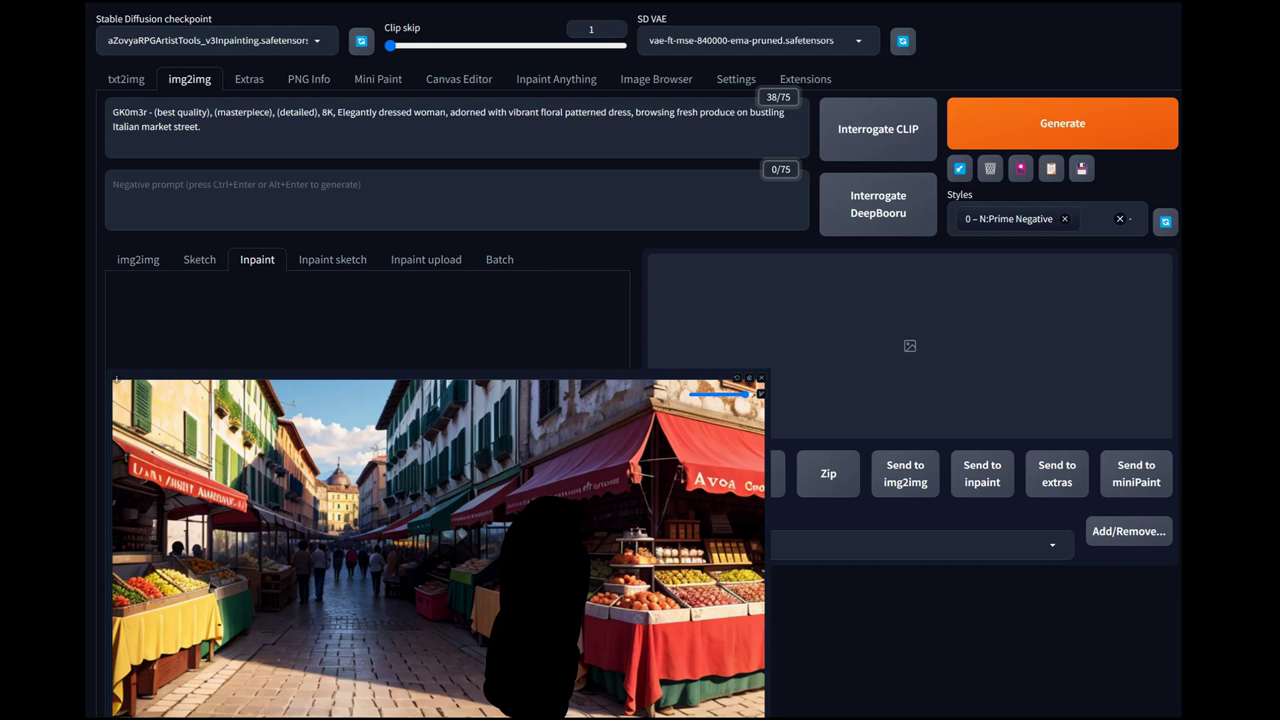
pyautogui.scroll(-3, 340, 346)
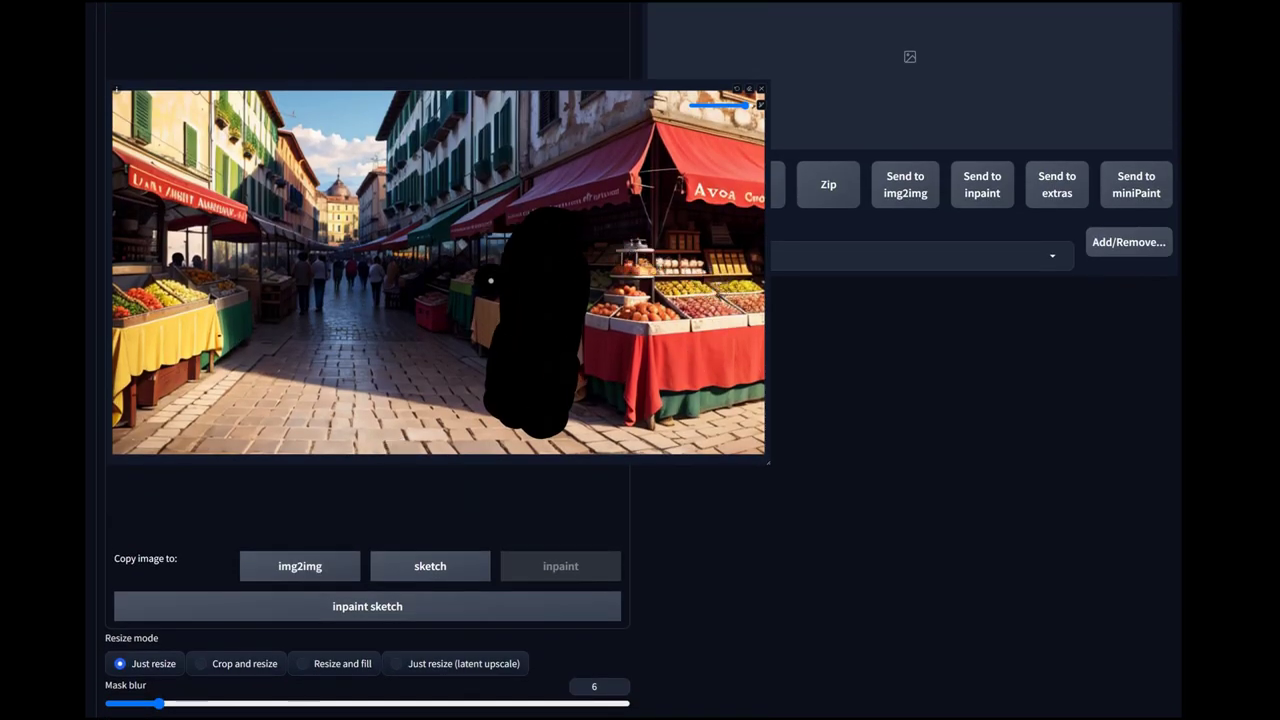
pyautogui.scroll(-3, 454, 396)
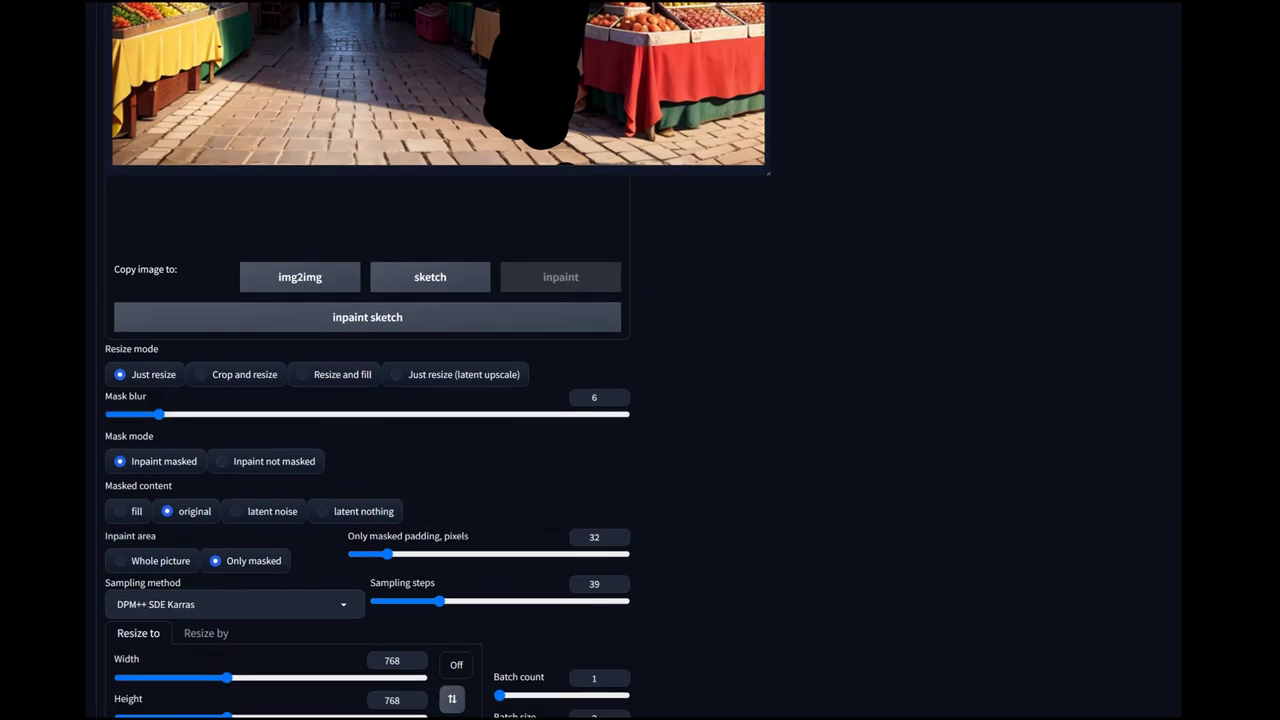
pyautogui.scroll(-1, 454, 396)
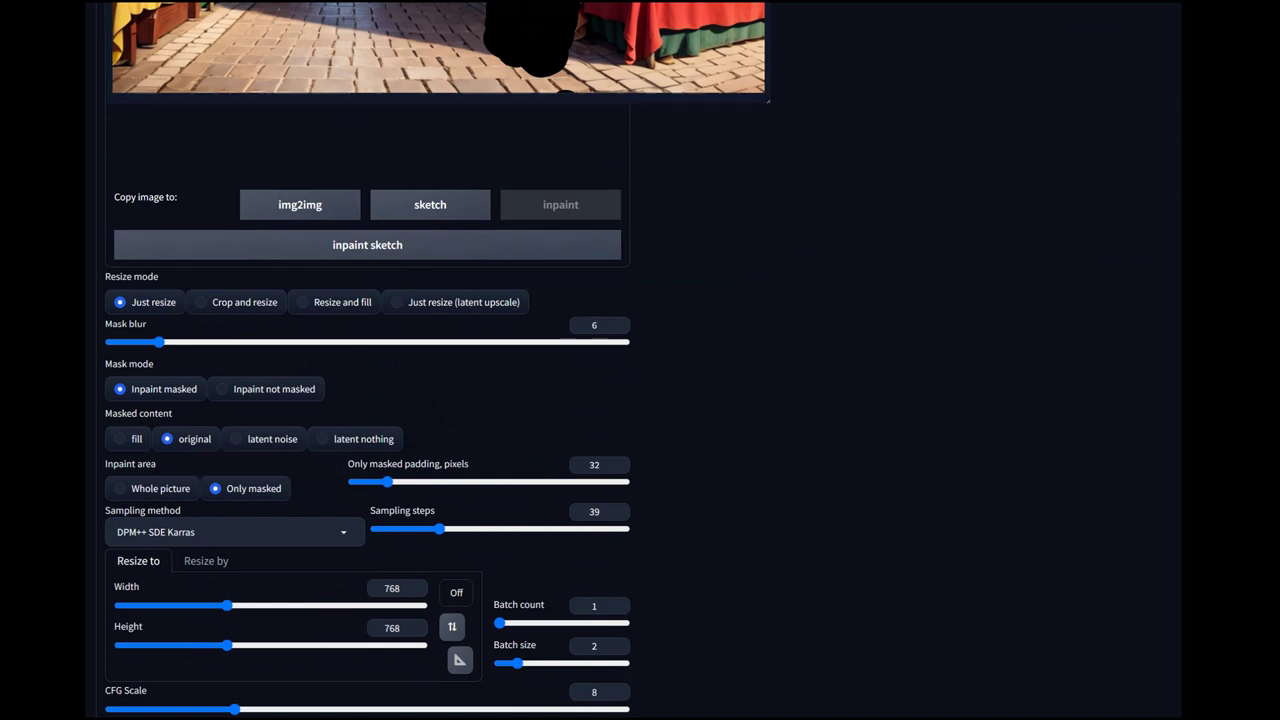
pyautogui.scroll(-1, 437, 360)
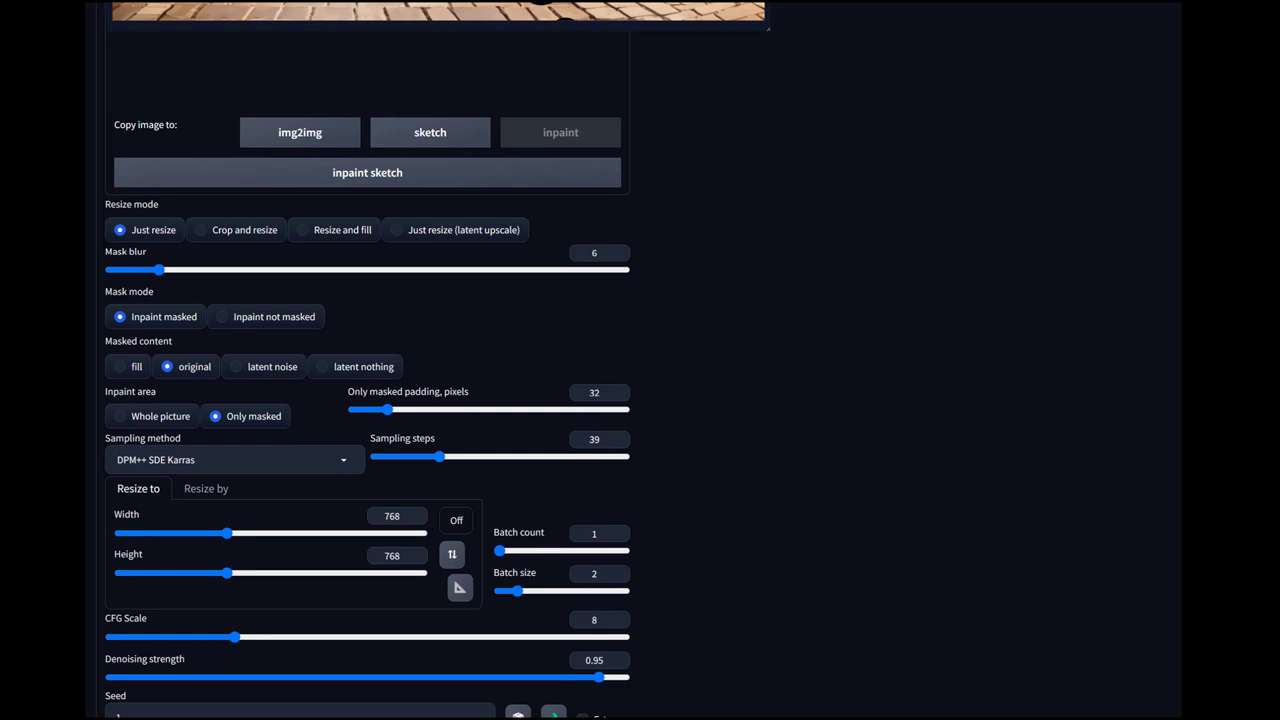
pyautogui.scroll(-2, 367, 400)
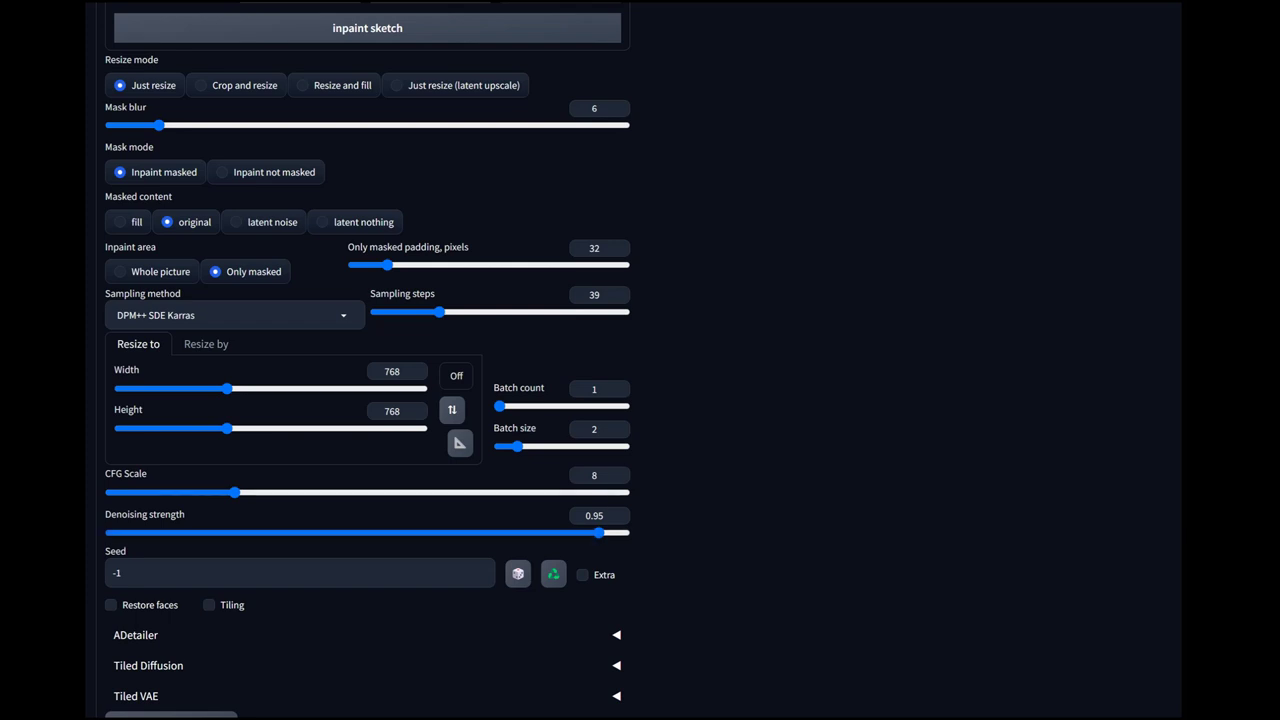
pyautogui.scroll(-3, 367, 360)
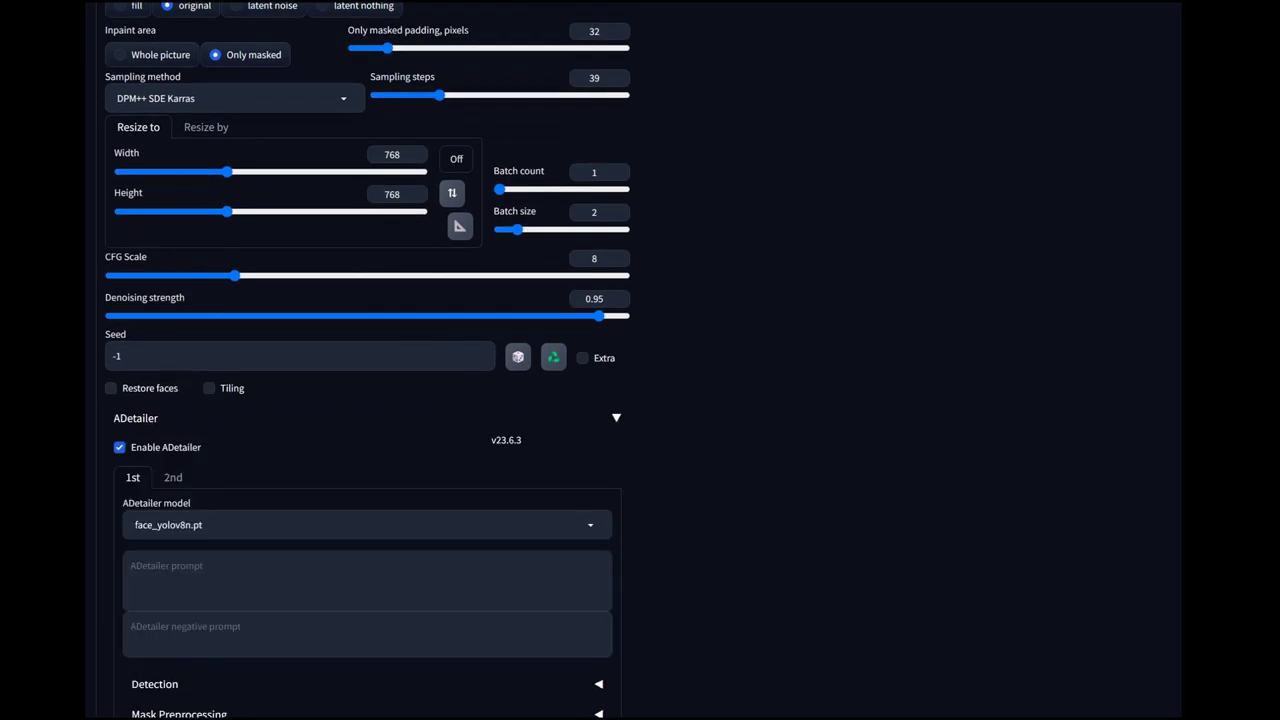
pyautogui.scroll(-2, 367, 360)
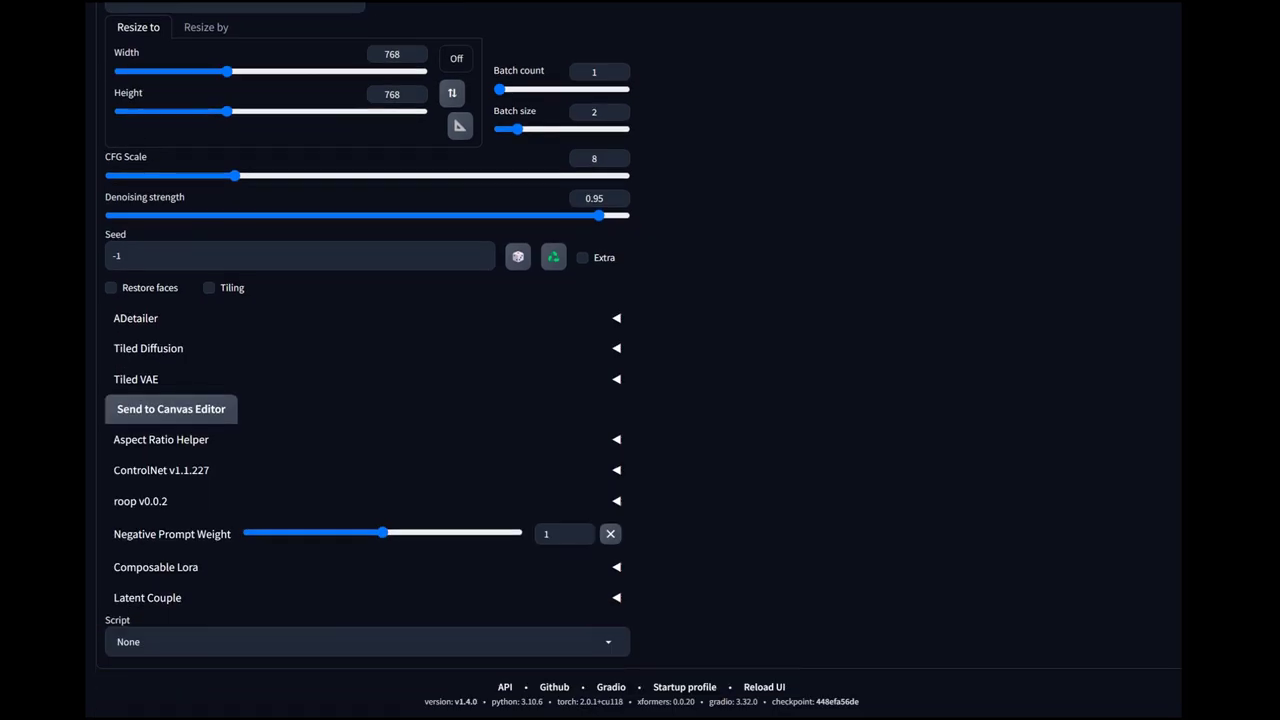
# - Generate the inpainted images of the elegantly dressed woman in the masked area of the market street
pyautogui.scroll(3, 367, 360)
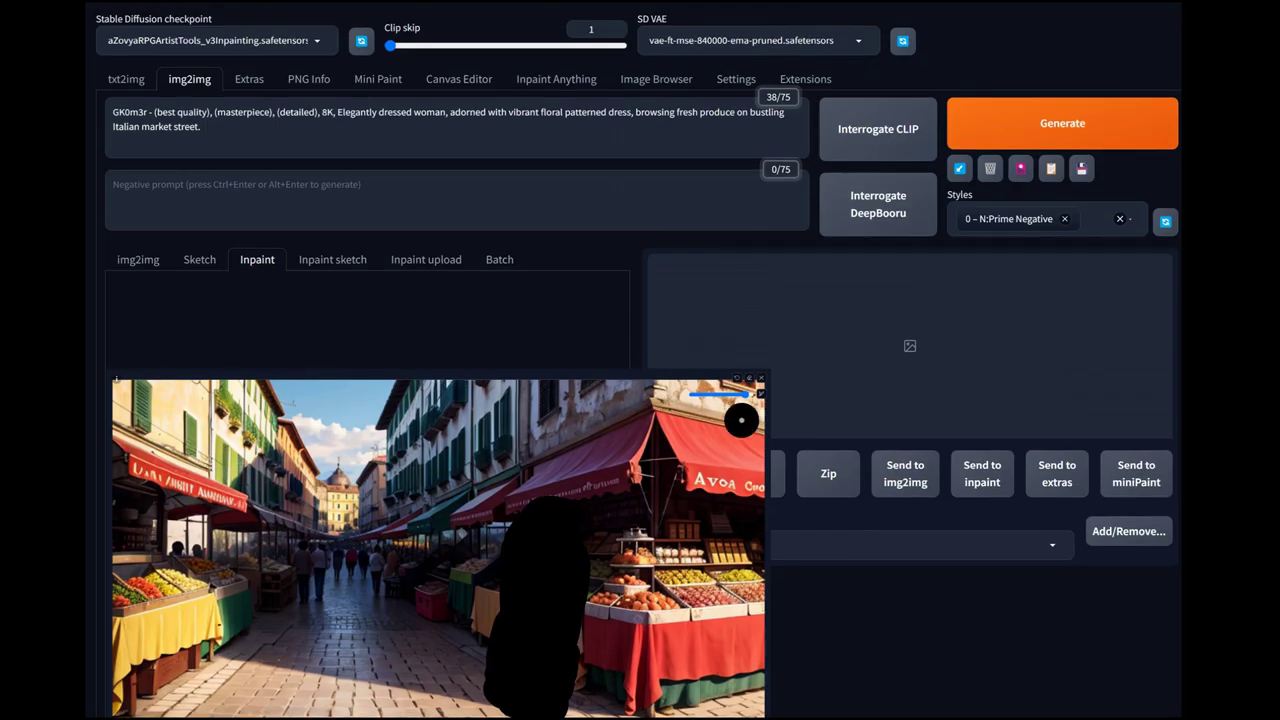
pyautogui.hotkey('ctrl', 'Return')
pyautogui.scroll(-2, 640, 400)
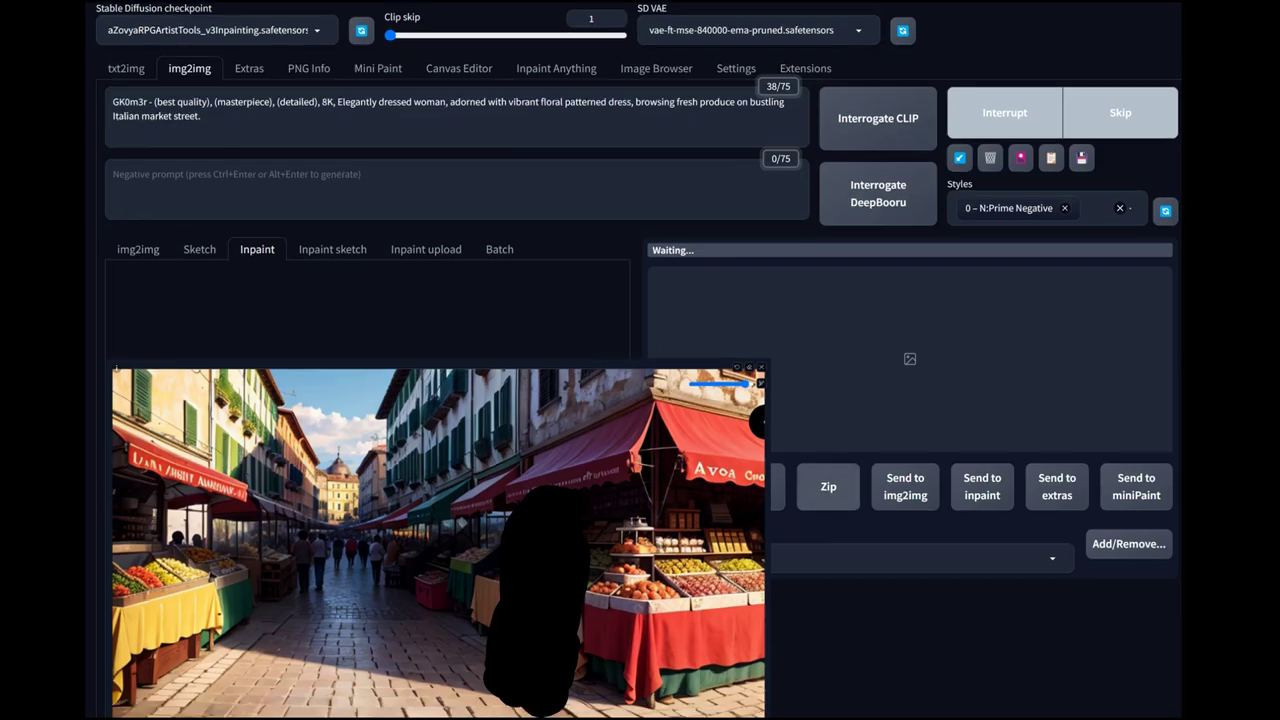
pyautogui.scroll(-1, 640, 400)
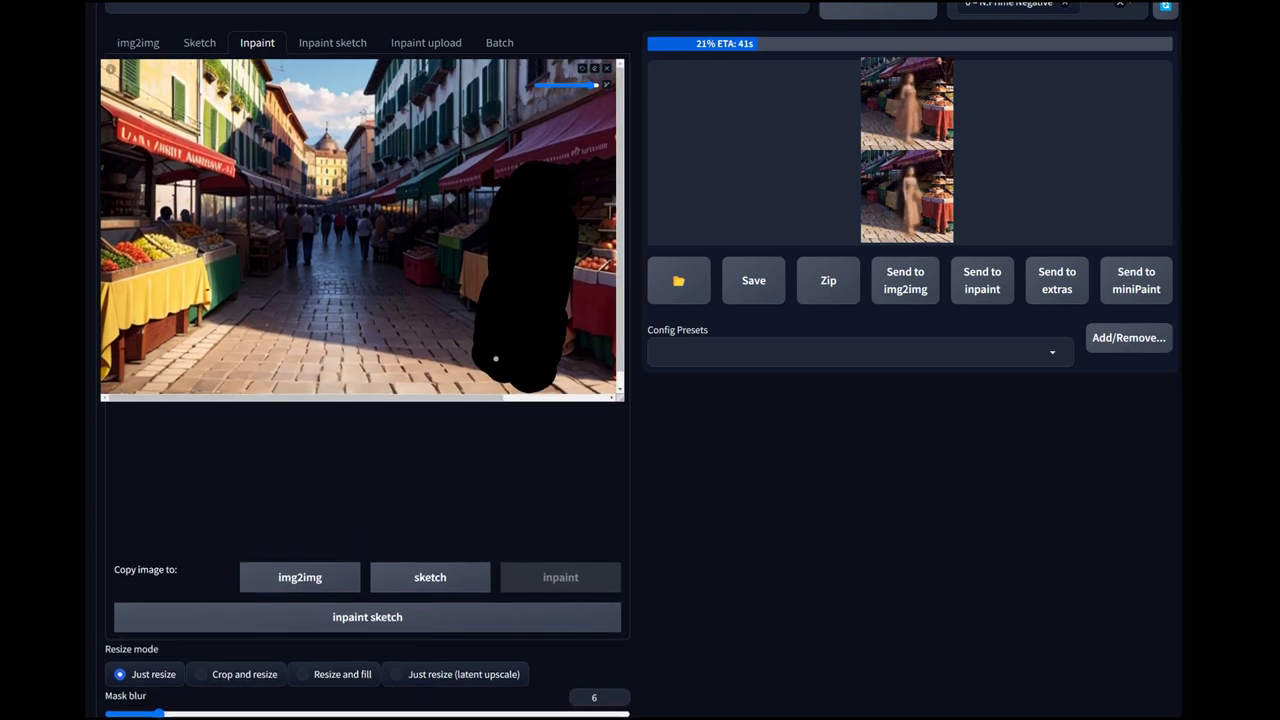
pyautogui.scroll(2, 640, 360)
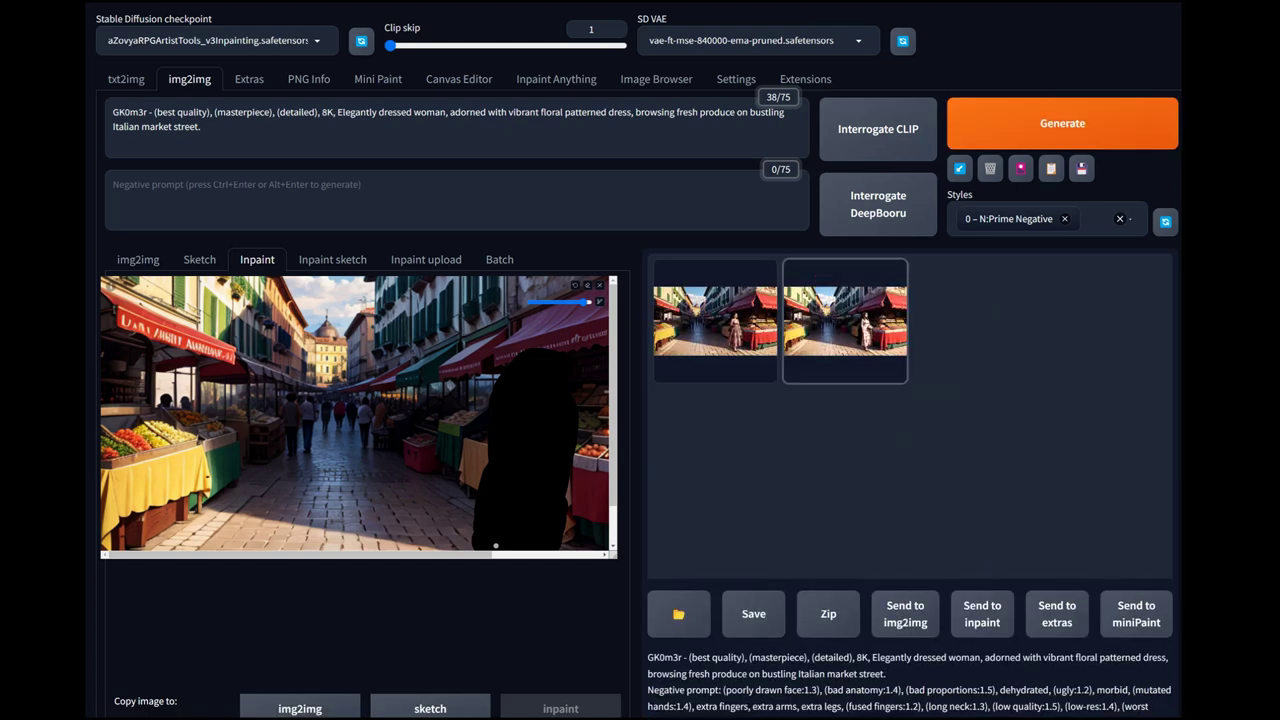
# - Examine the two inpainted results at full size to compare the women in floral dresses
pyautogui.click(692, 558)
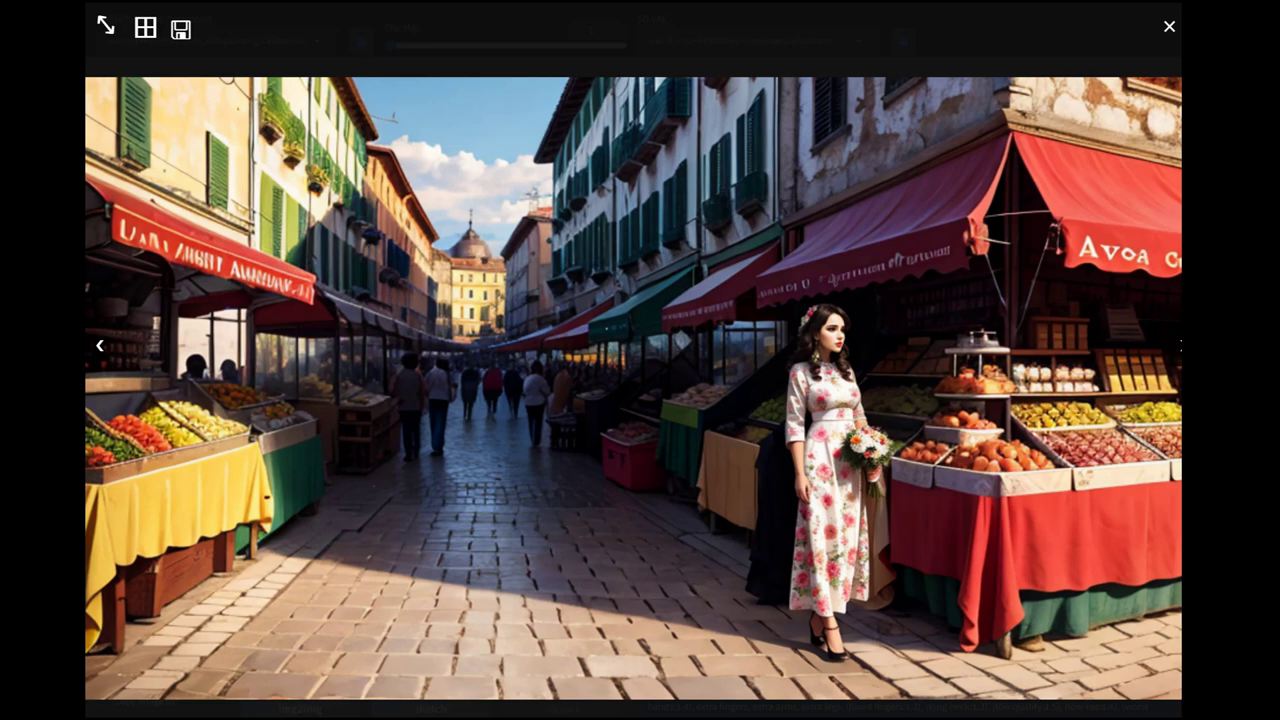
pyautogui.press('Right')
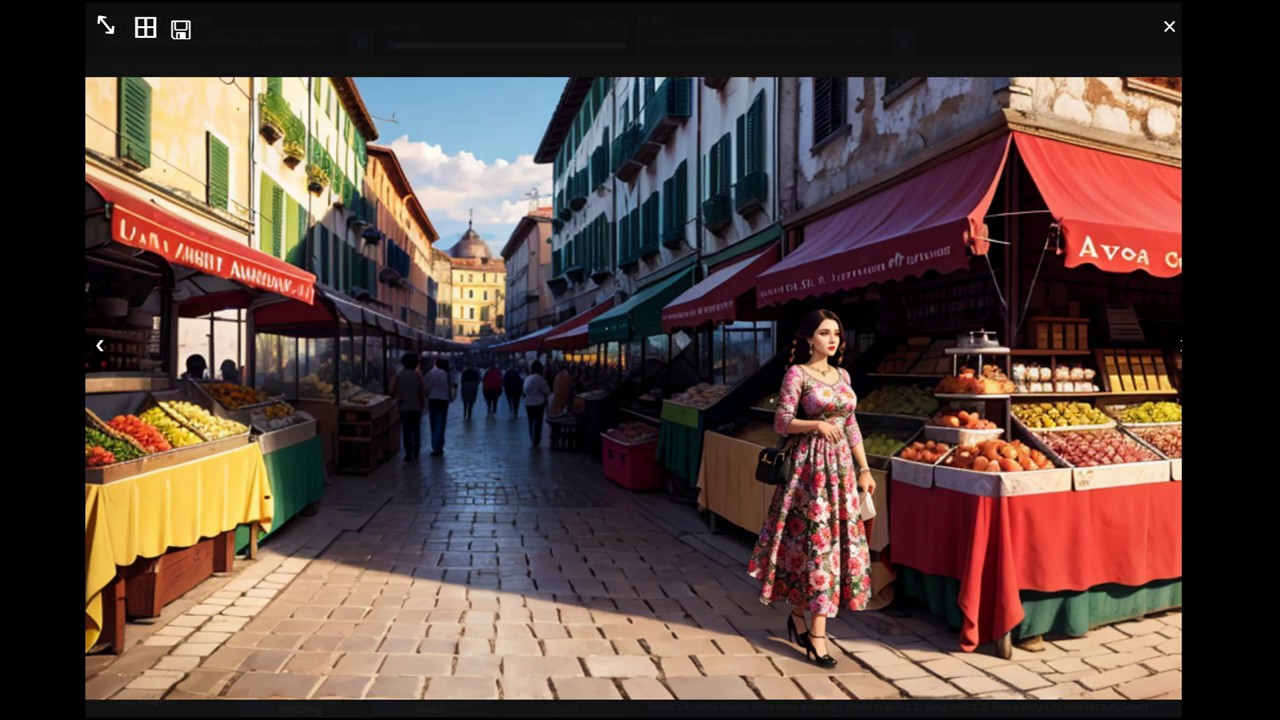
pyautogui.press('Escape')
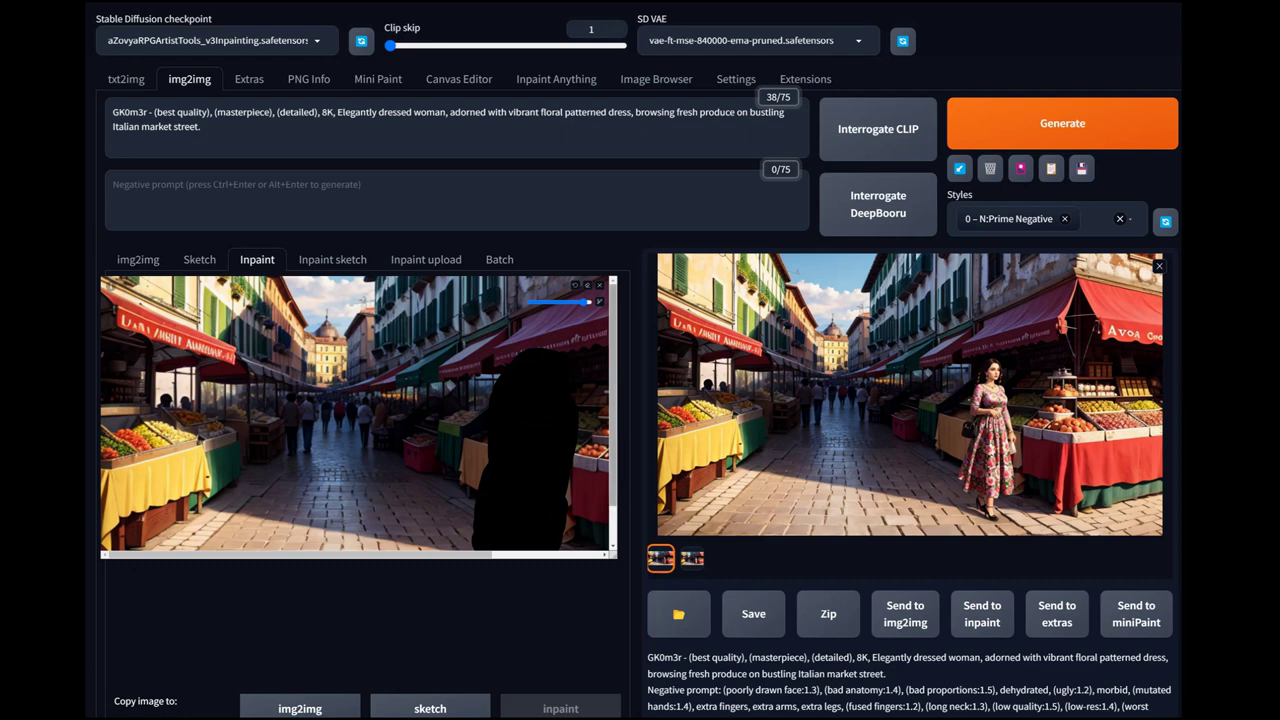
# - Clear the painted mask from the inpaint canvas, then switch to ChatGPT and select the distinguished elderly gentleman prompt
pyautogui.click(587, 285)
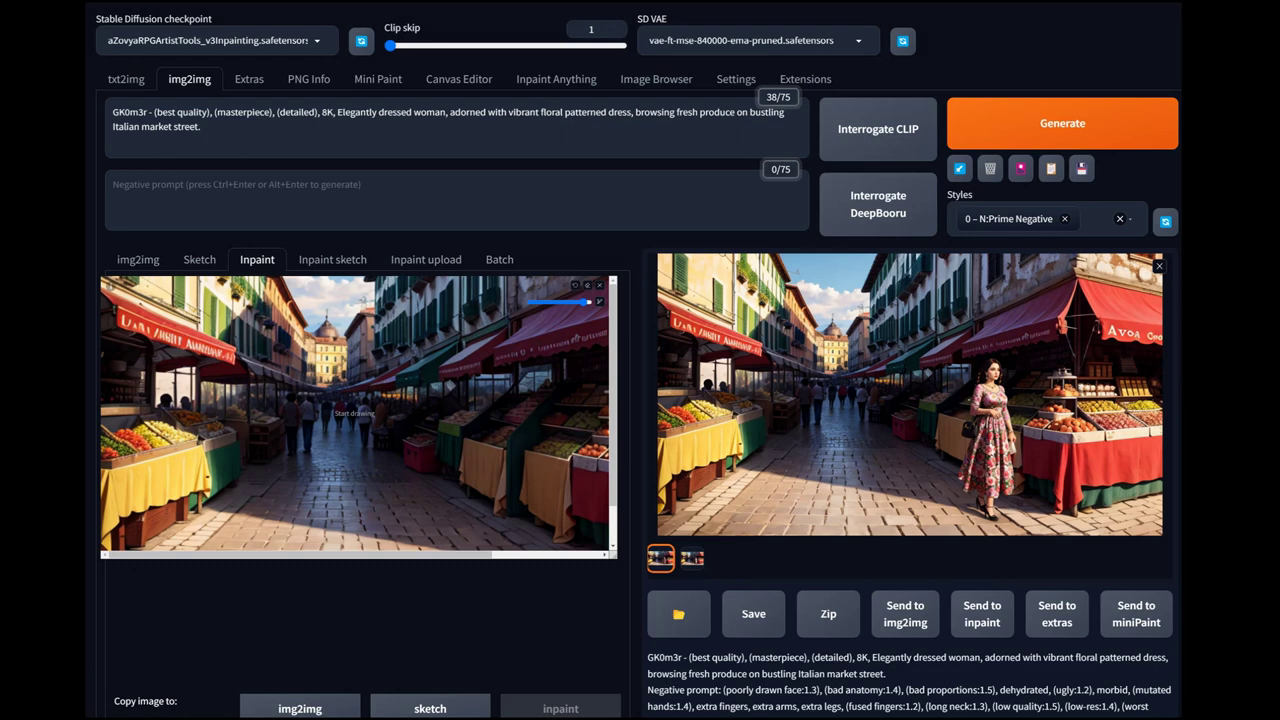
pyautogui.hotkey('alt', 'Tab')
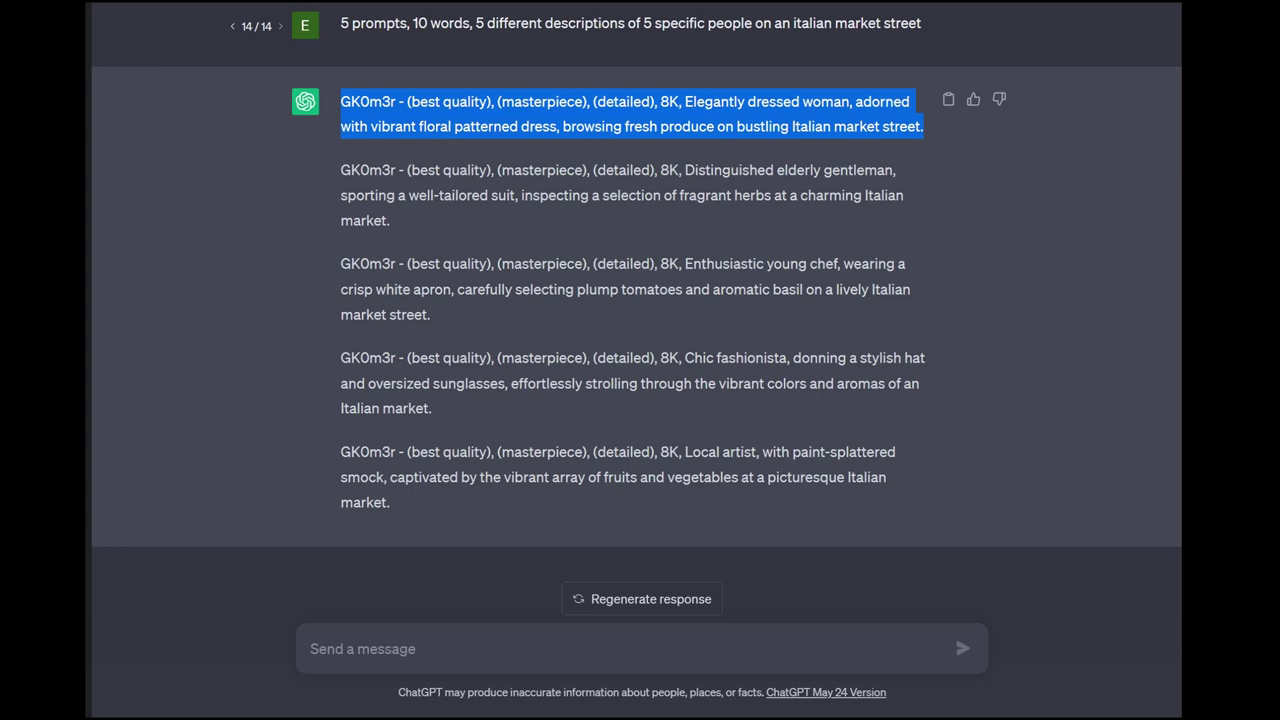
pyautogui.moveTo(390, 220); pyautogui.dragTo(341, 170)
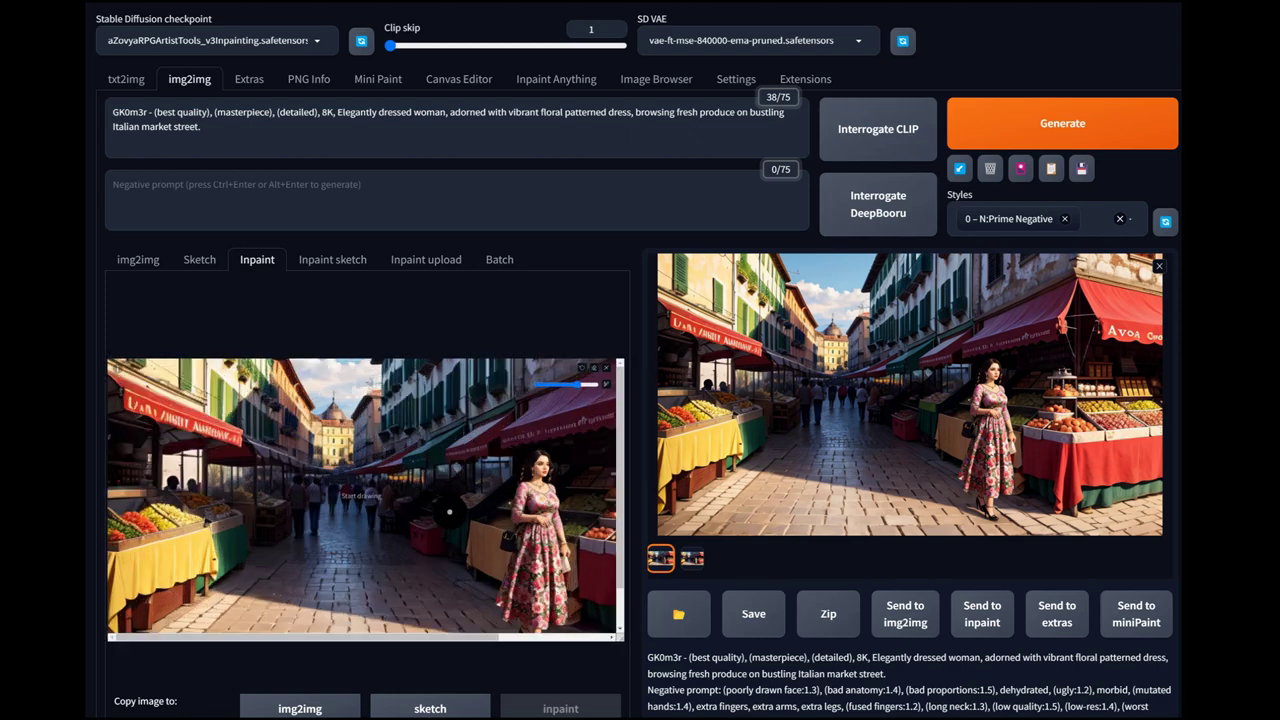
pyautogui.scroll(4, 450, 512)
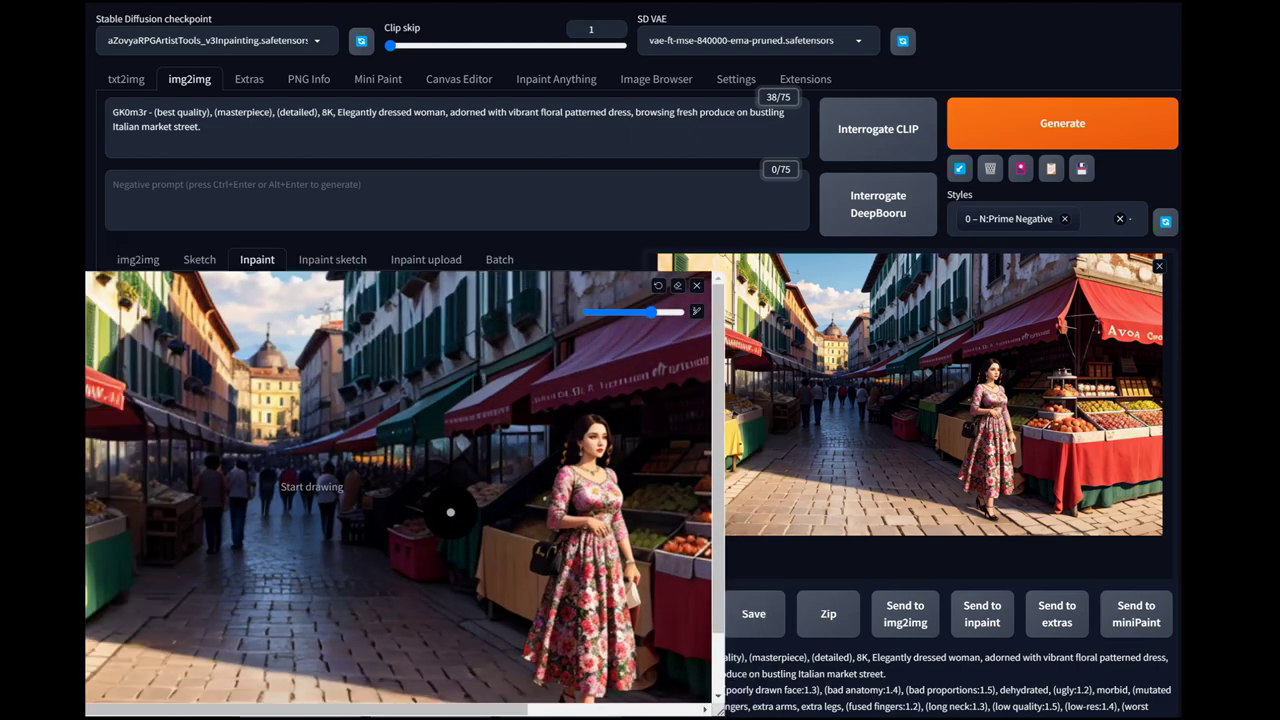
pyautogui.scroll(-1, 437, 500)
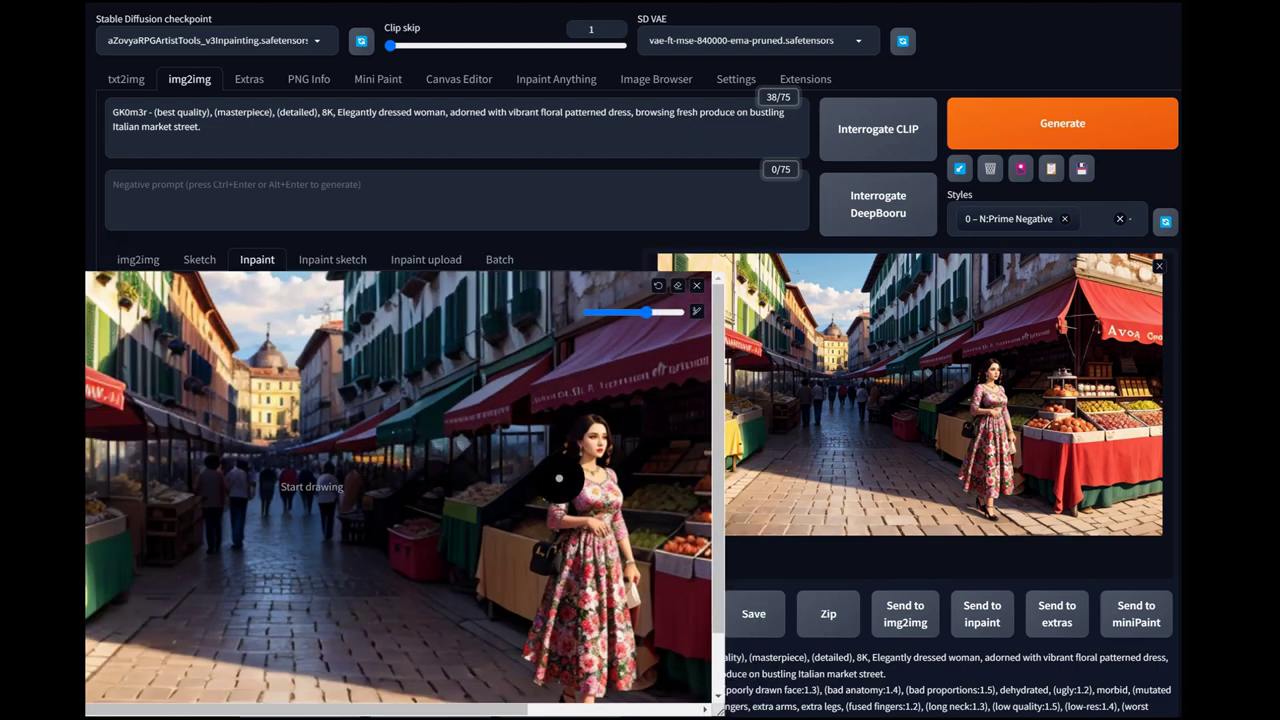
pyautogui.press('s')
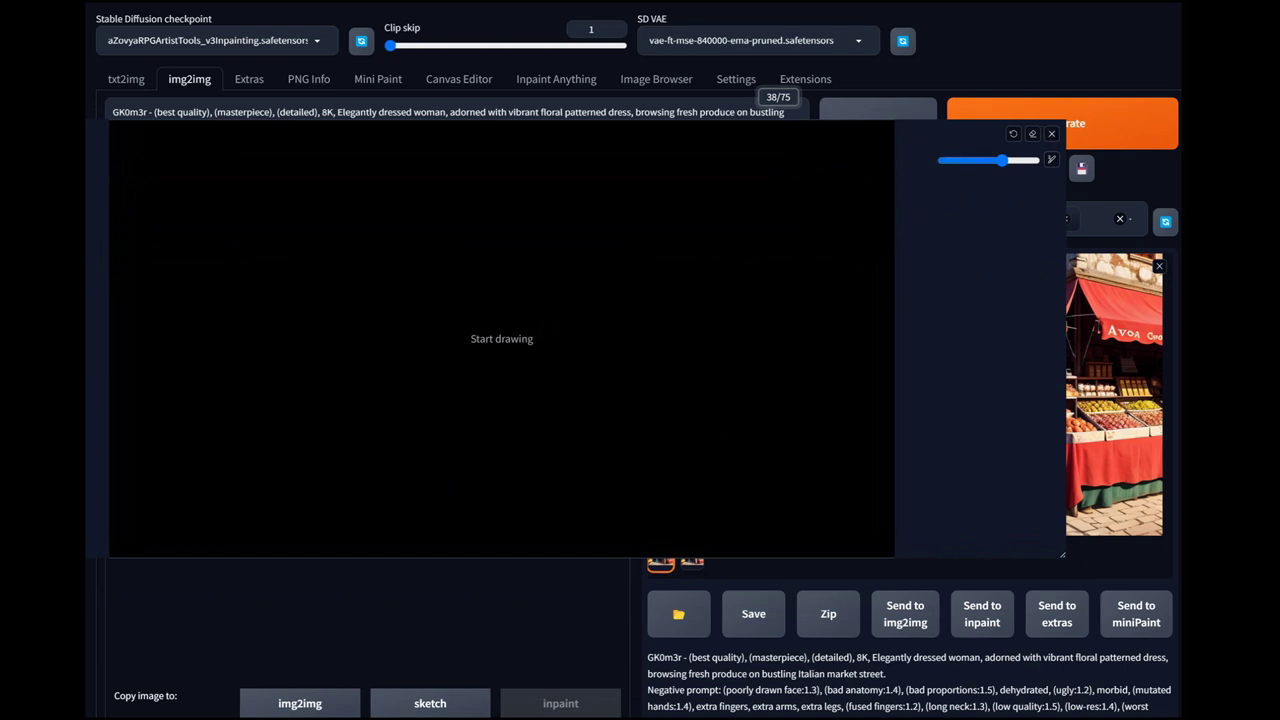
pyautogui.click(1051, 133)
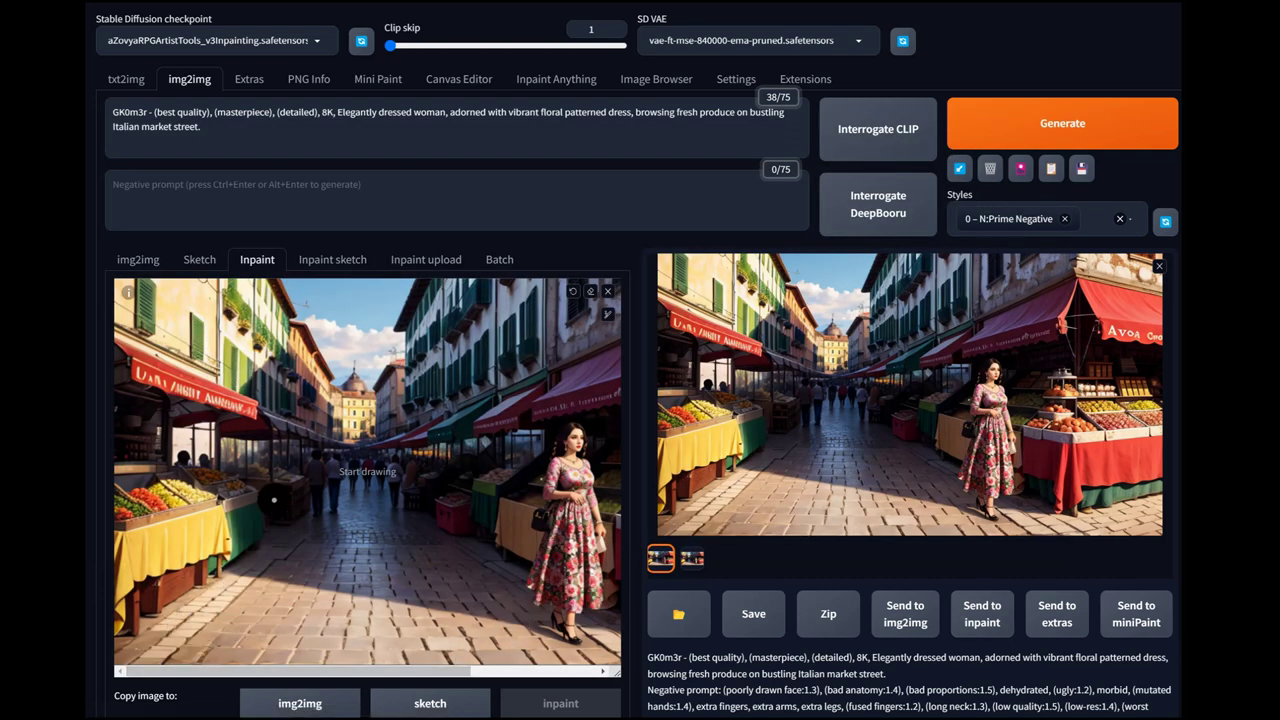
# - Paint a tall, person-sized inpaint mask over the end of the red-draped fruit stall, at the image's right edge
pyautogui.scroll(-2, 274, 499)
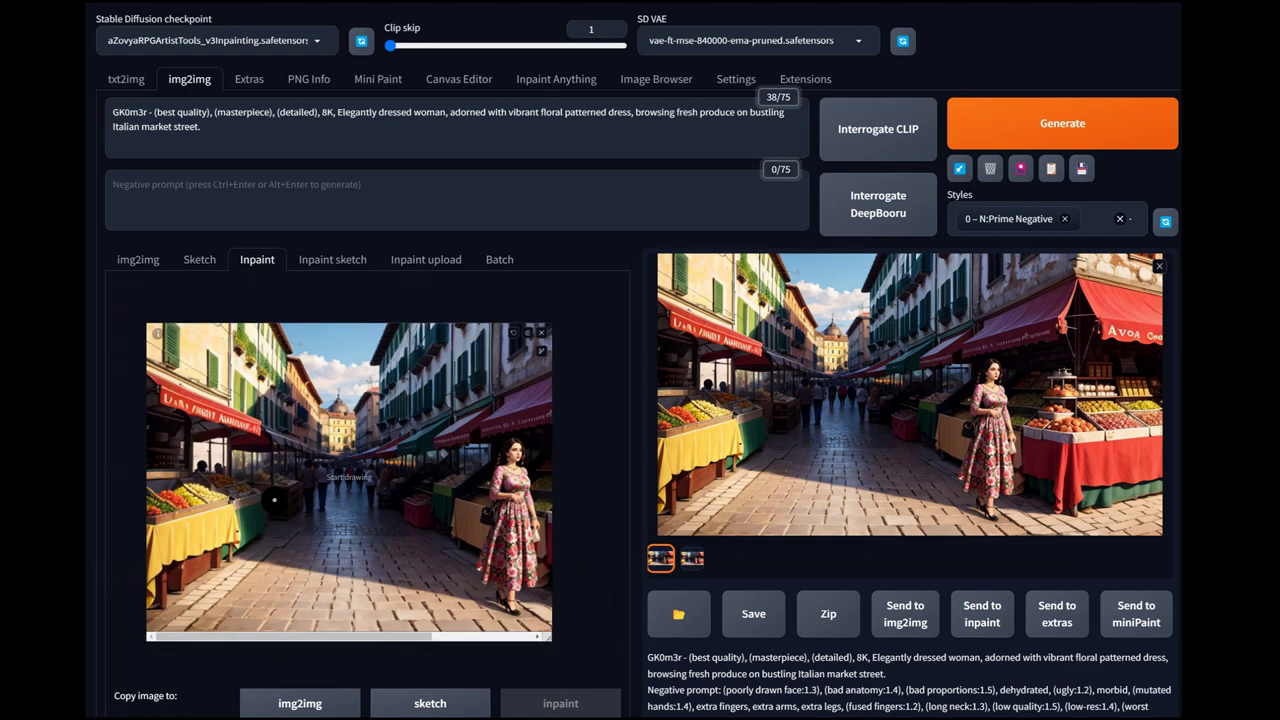
pyautogui.scroll(2, 274, 499)
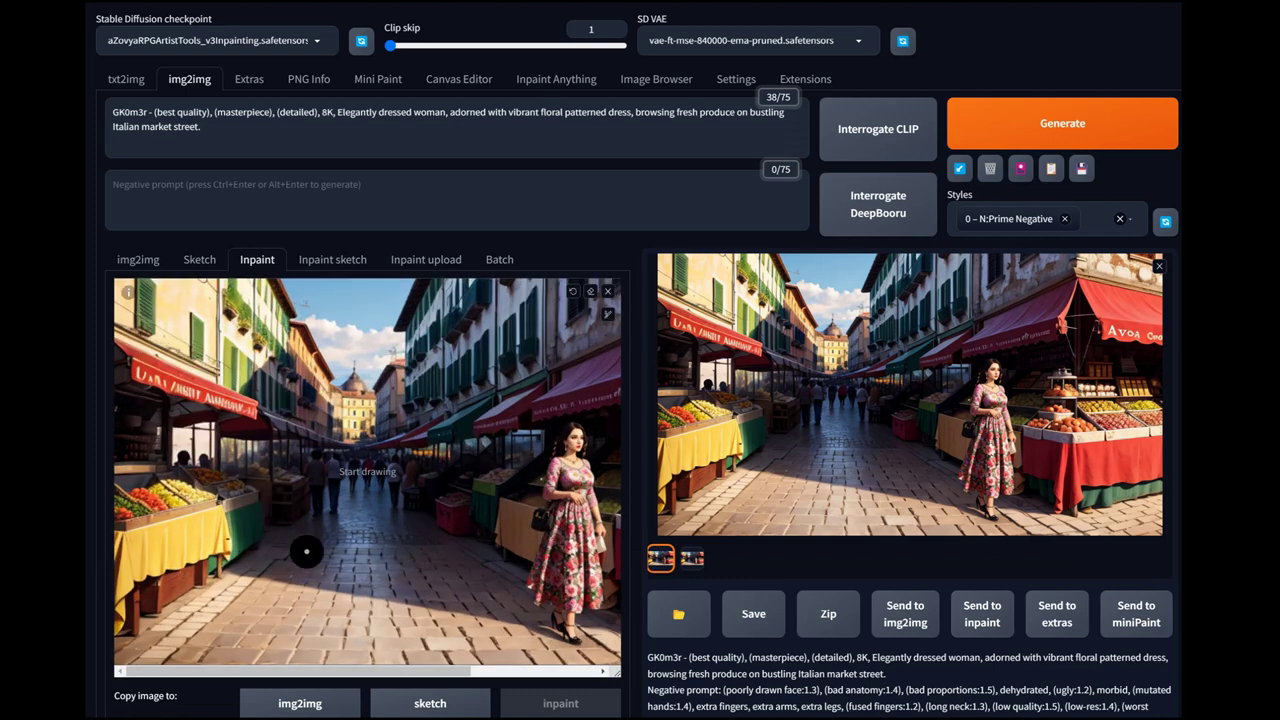
pyautogui.press('s')
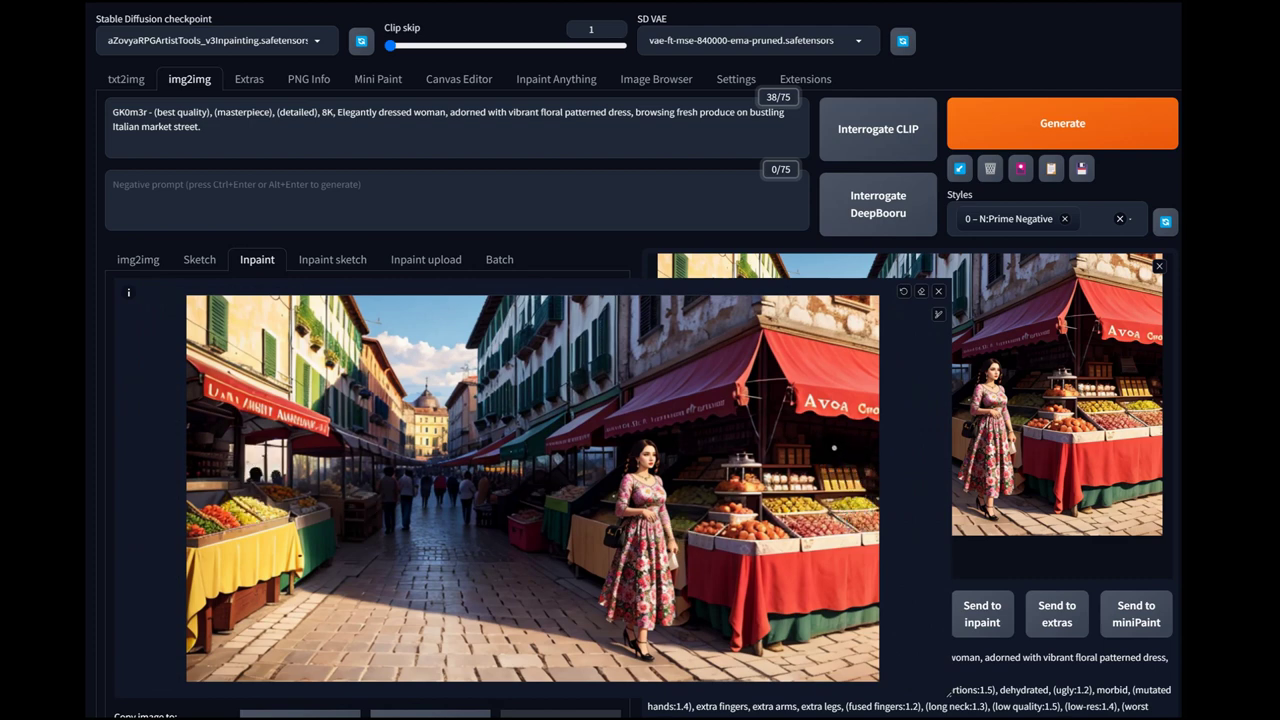
pyautogui.moveTo(855, 474)
pyautogui.mouseDown()
pyautogui.moveTo(811, 480)
pyautogui.moveTo(809, 610)
pyautogui.moveTo(822, 641)
pyautogui.moveTo(851, 659)
pyautogui.moveTo(869, 625)
pyautogui.moveTo(873, 517)
pyautogui.moveTo(864, 486)
pyautogui.moveTo(827, 490)
pyautogui.moveTo(823, 611)
pyautogui.moveTo(839, 639)
pyautogui.moveTo(850, 630)
pyautogui.moveTo(850, 498)
pyautogui.mouseUp()
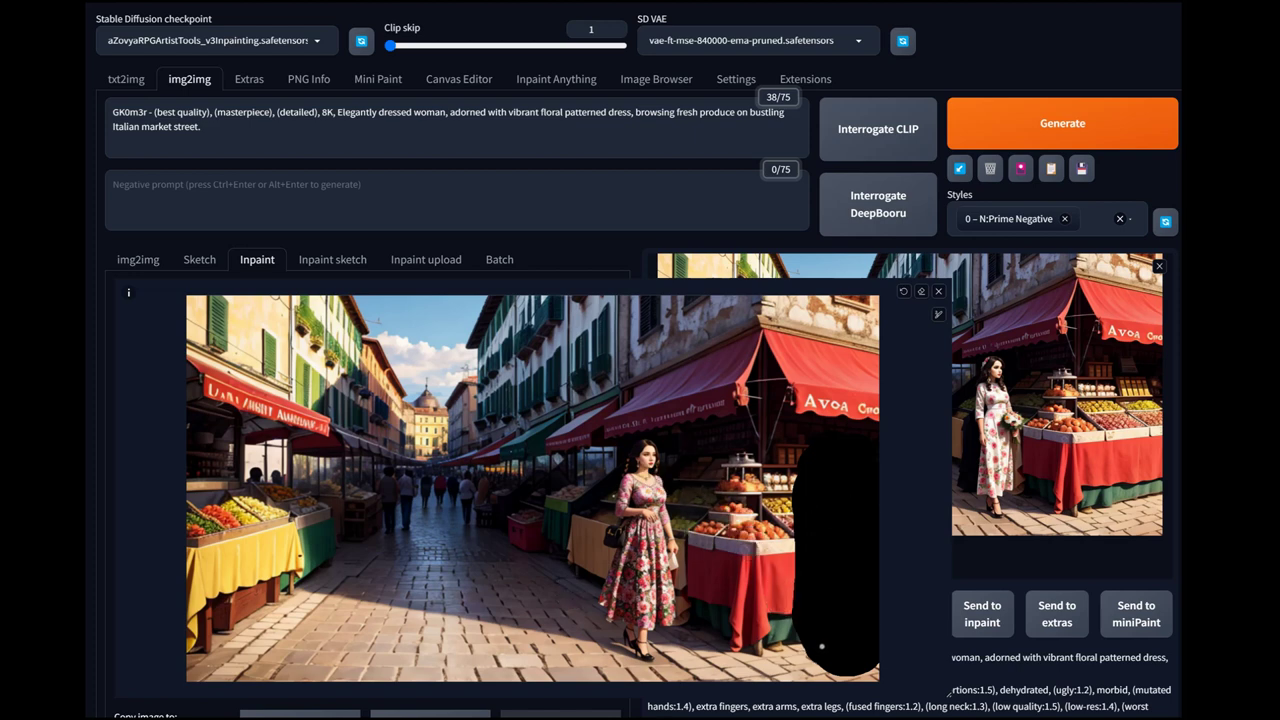
pyautogui.moveTo(821, 646)
pyautogui.mouseDown()
pyautogui.moveTo(810, 656)
pyautogui.moveTo(814, 646)
pyautogui.mouseUp()
# - Generate a new inpainting batch for the mask beside the fruit stall, using the current woman prompt
pyautogui.click(1062, 123)
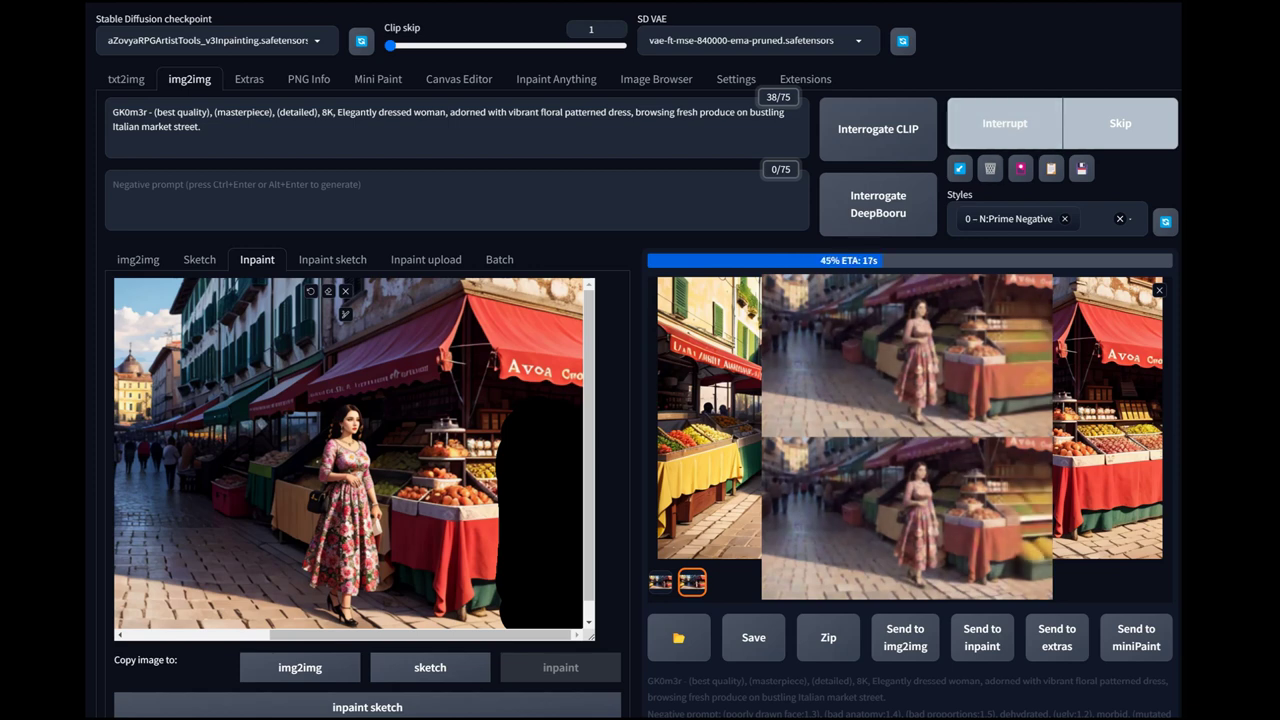
pyautogui.scroll(-3, 640, 400)
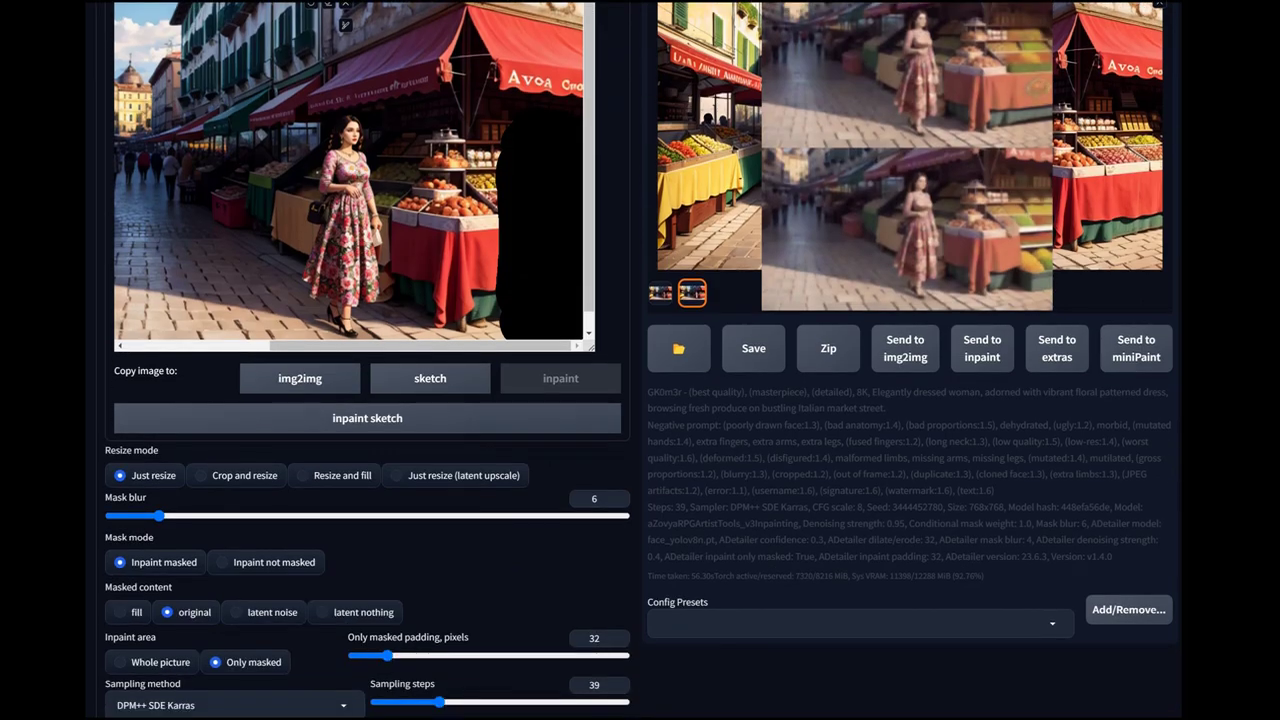
pyautogui.scroll(3, 640, 400)
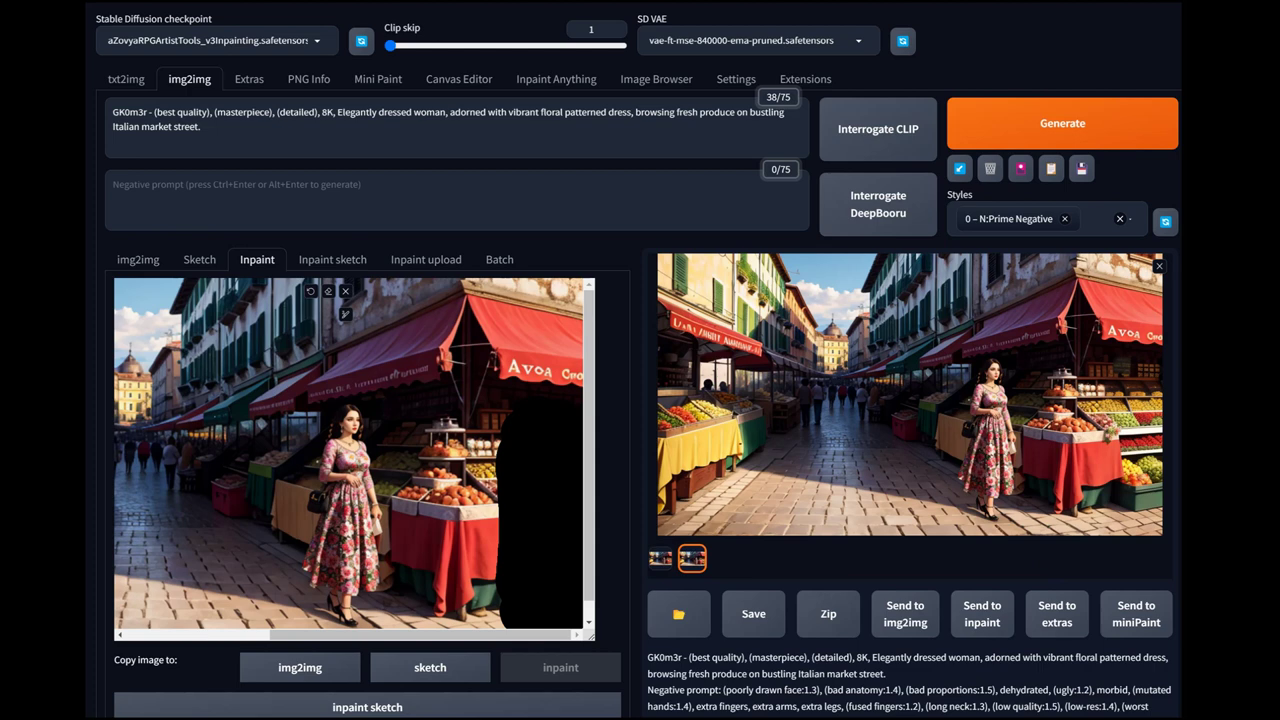
# - Replace the prompt with the one for a distinguished elderly gentleman in a well-tailored suit inspecting fragrant herbs at a charming Italian market
pyautogui.hotkey('ctrl', 'a')
pyautogui.write('GK0m3r - (best quality), (masterpiece), (detailed), 8K, Distinguished elderly gentleman, sporting a well-tailored suit, inspecting a selection of fragrant herbs at a charming Italian market.')
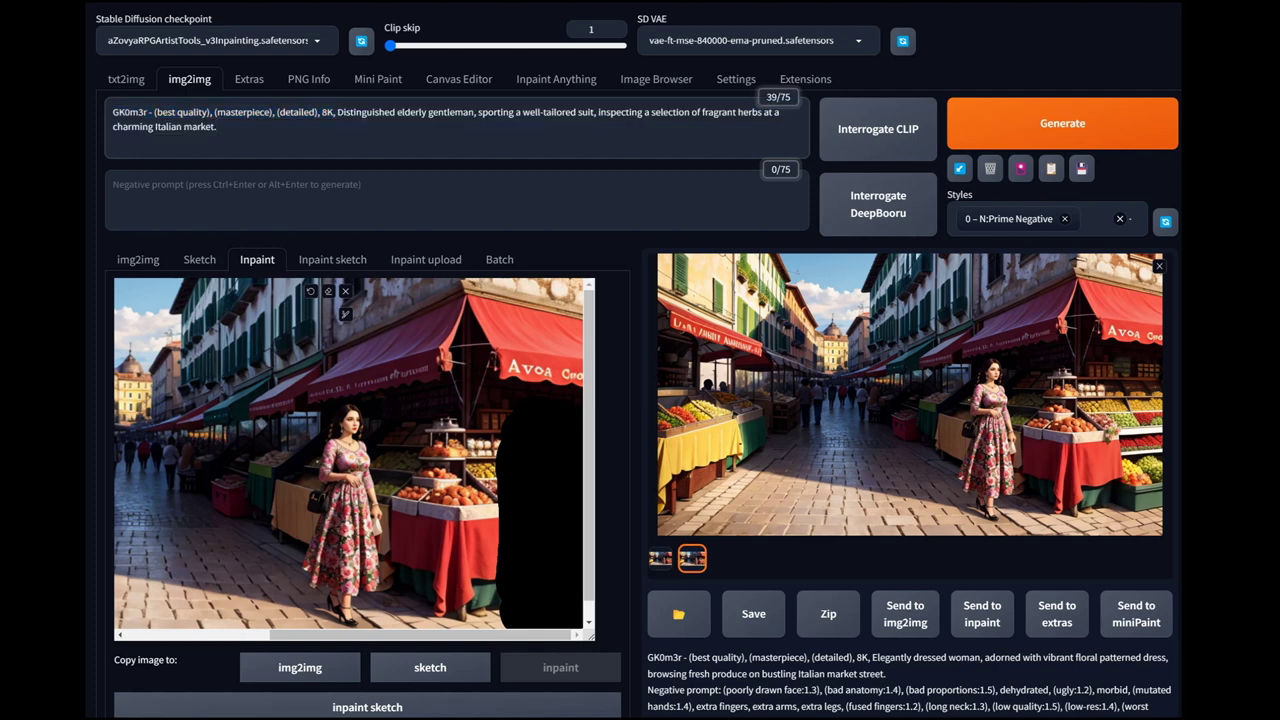
# - Set the CFG Scale to 9 and generate an inpainting batch with the elderly gentleman prompt
pyautogui.scroll(-4, 640, 400)
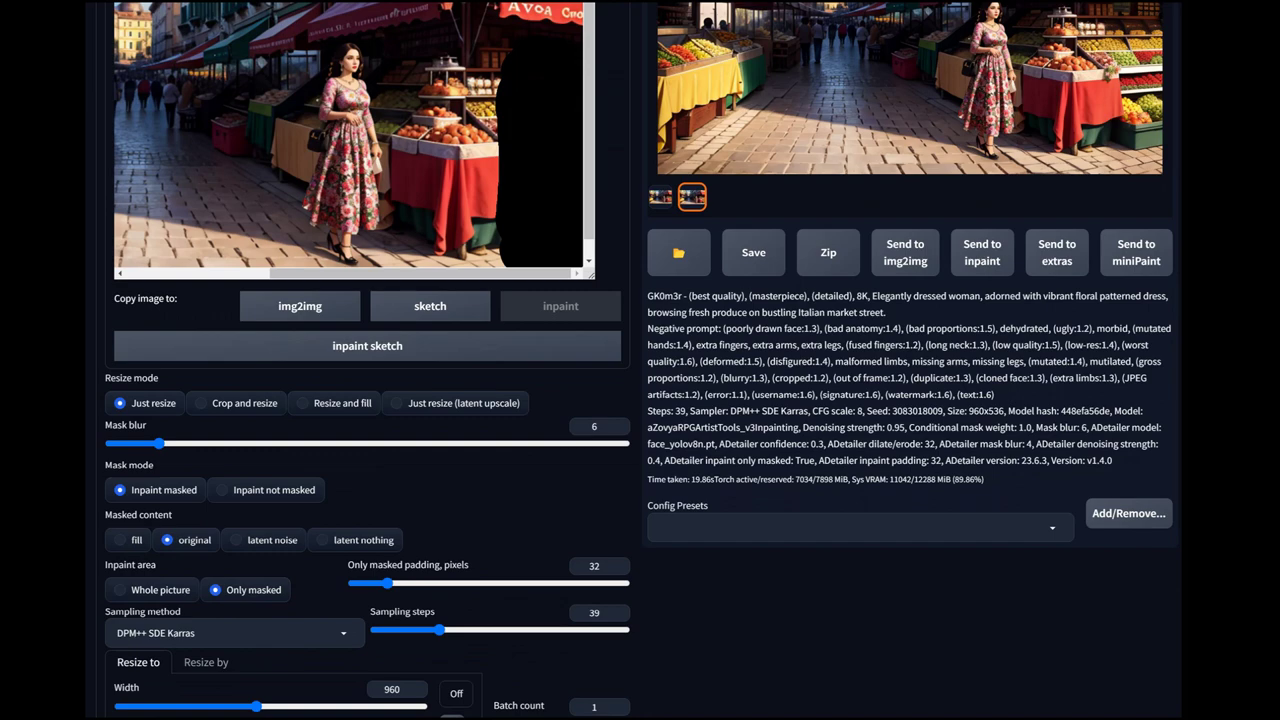
pyautogui.scroll(-2, 640, 360)
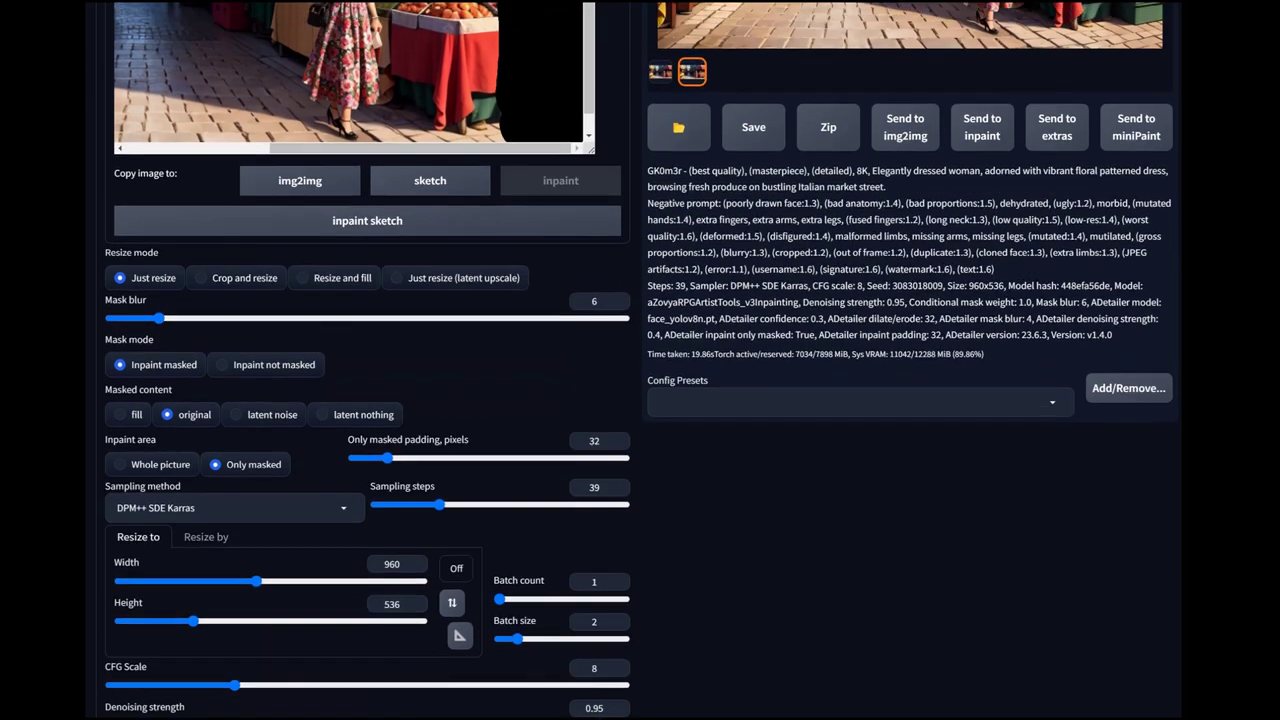
pyautogui.scroll(3, 640, 360)
pyautogui.scroll(-4, 640, 360)
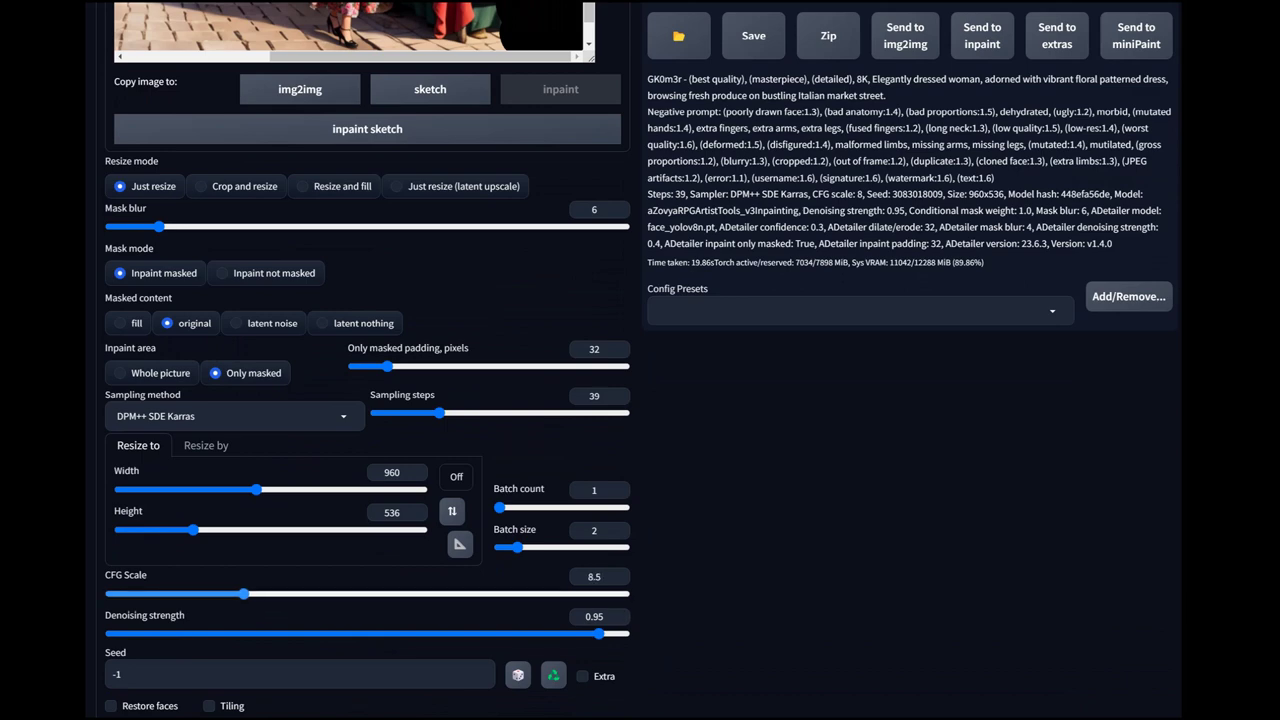
pyautogui.press('Right')
pyautogui.press('Right')
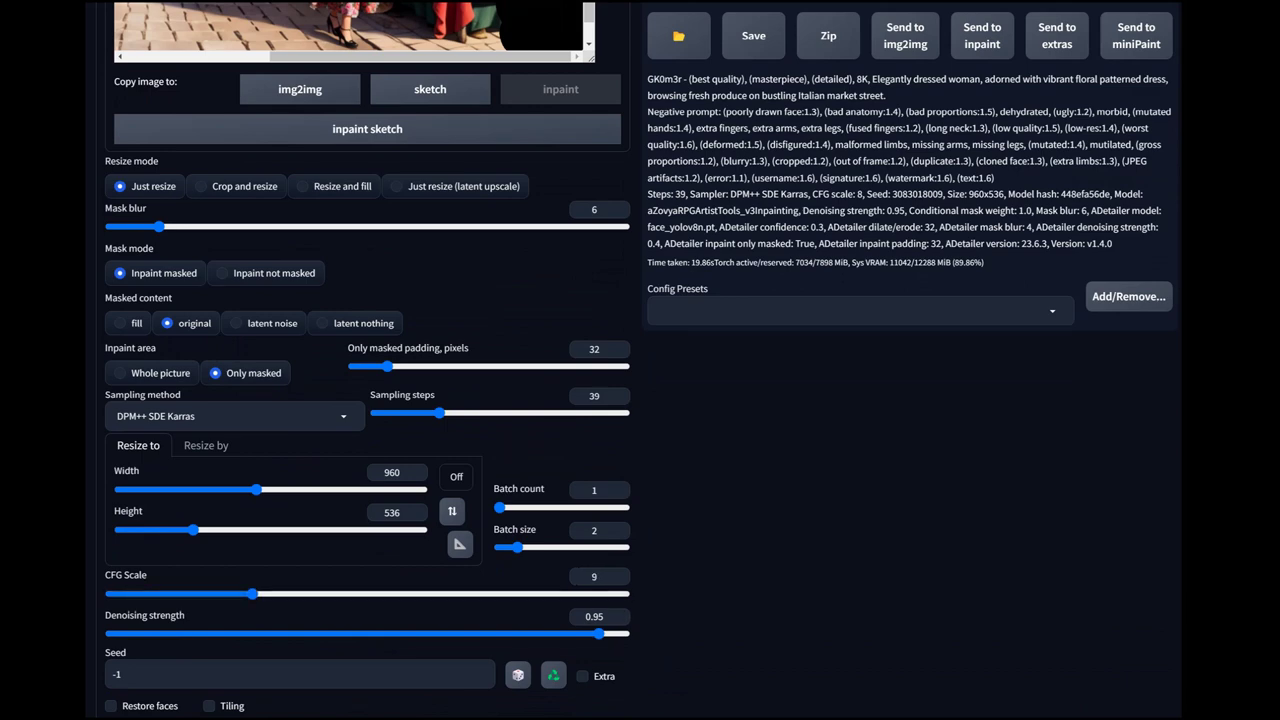
pyautogui.scroll(5, 640, 360)
pyautogui.hotkey('ctrl', 'Return')
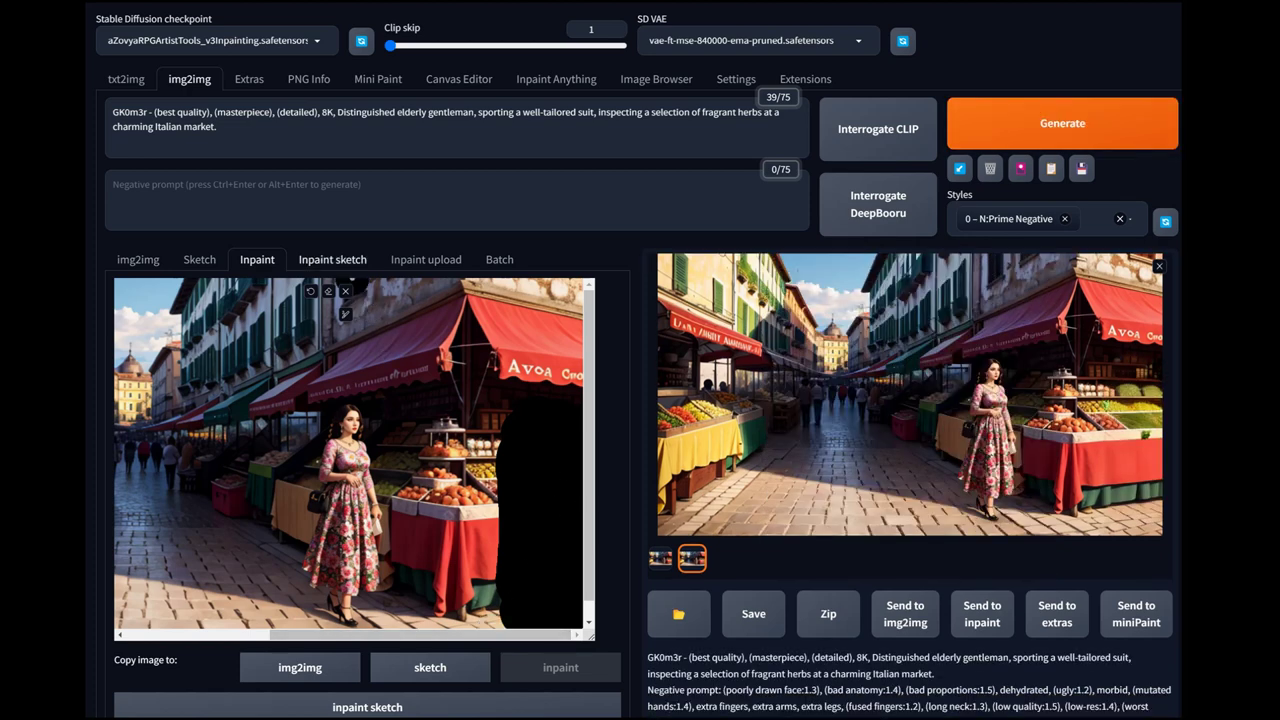
# - Replace the mask with a full person-sized one across the middle of the red-draped fruit stall and generate the gentleman batch again
pyautogui.click(328, 291)
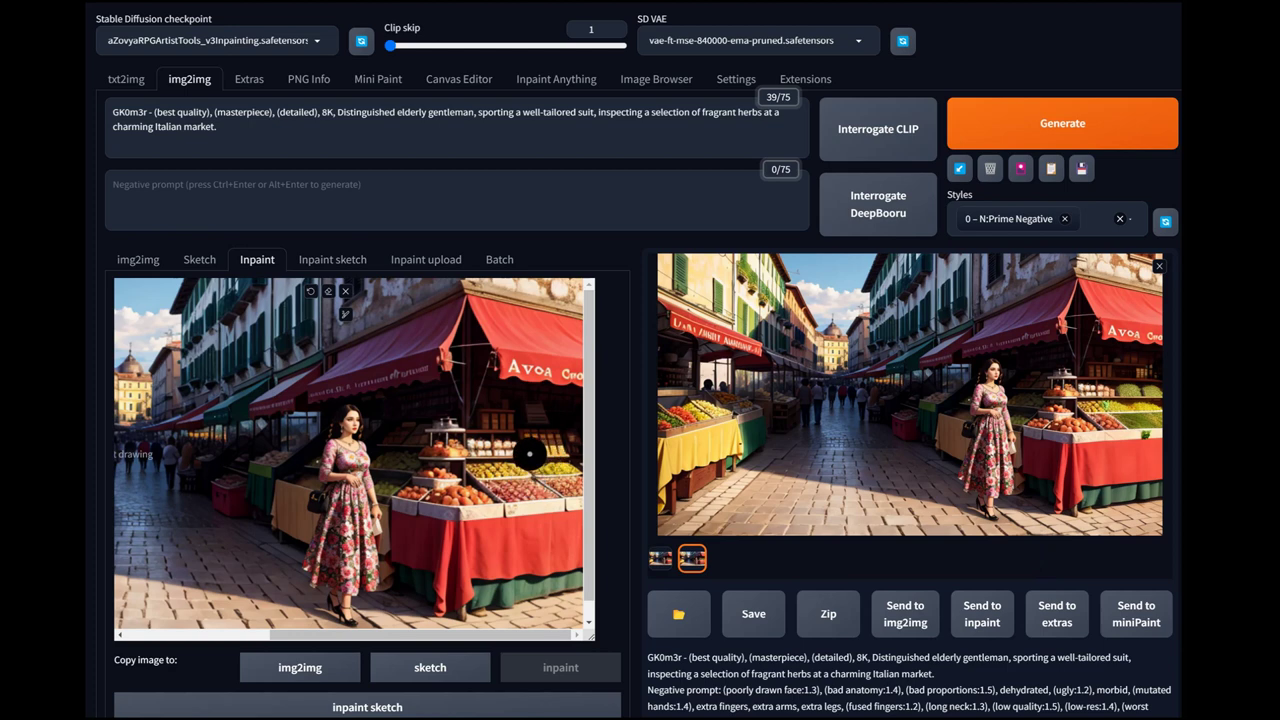
pyautogui.moveTo(518, 414)
pyautogui.mouseDown()
pyautogui.moveTo(535, 450)
pyautogui.moveTo(540, 595)
pyautogui.moveTo(516, 614)
pyautogui.moveTo(487, 611)
pyautogui.moveTo(548, 604)
pyautogui.moveTo(530, 588)
pyautogui.moveTo(479, 588)
pyautogui.moveTo(492, 415)
pyautogui.moveTo(510, 458)
pyautogui.moveTo(504, 554)
pyautogui.moveTo(528, 500)
pyautogui.moveTo(527, 449)
pyautogui.mouseUp()
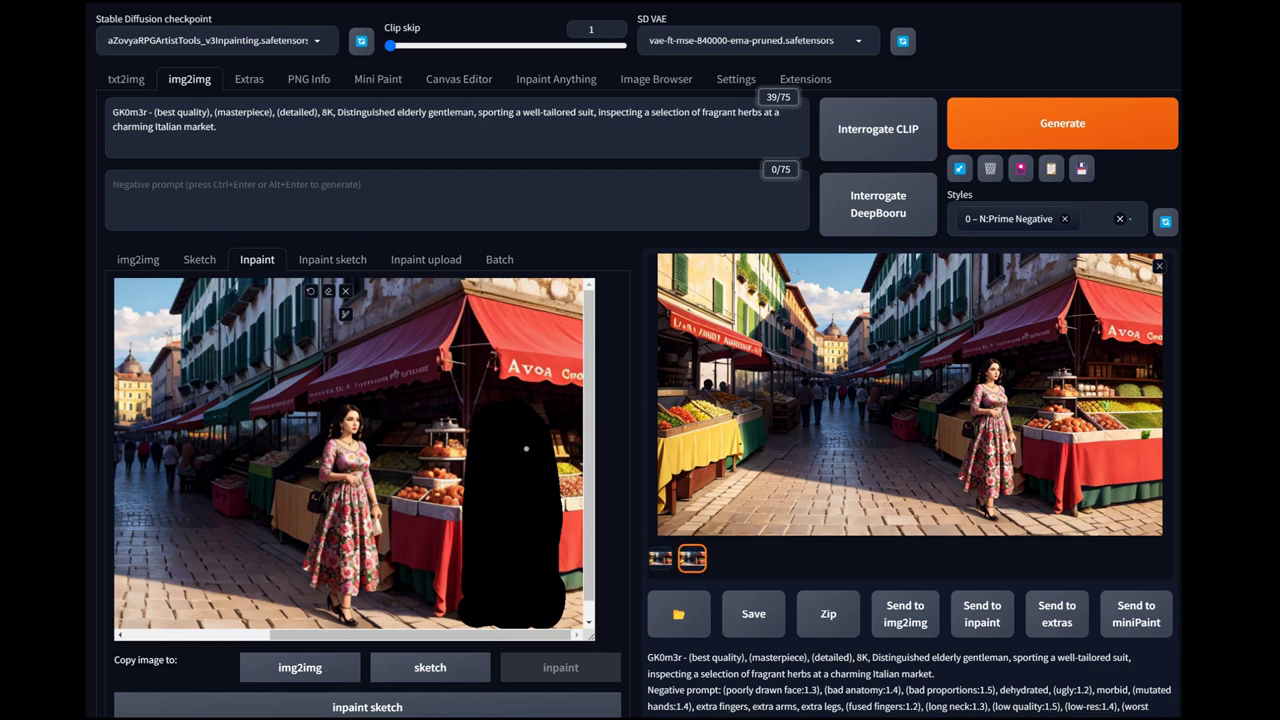
pyautogui.click(1062, 123)
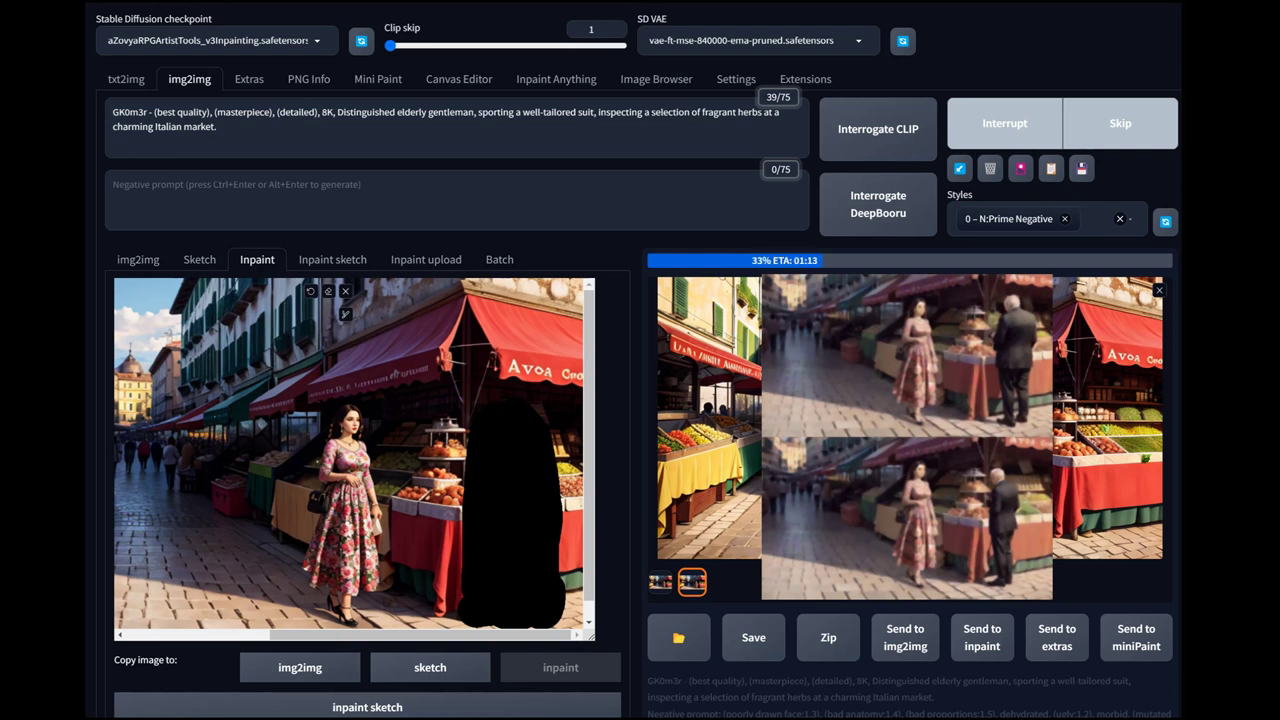
# - Examine the ADetailer face model and its inpainting settings, such as mask blur, denoising strength and padding
pyautogui.scroll(-1, 455, 515)
pyautogui.scroll(-10, 455, 515)
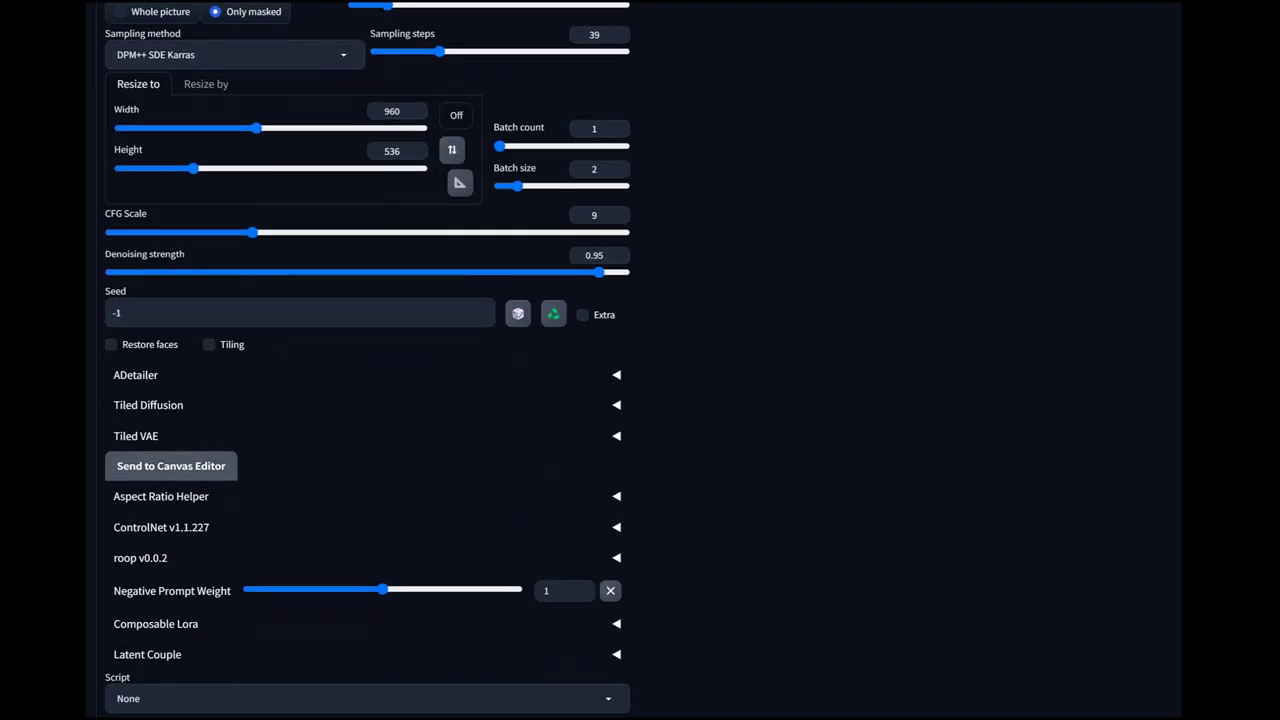
pyautogui.click(135, 375)
pyautogui.scroll(-3, 365, 400)
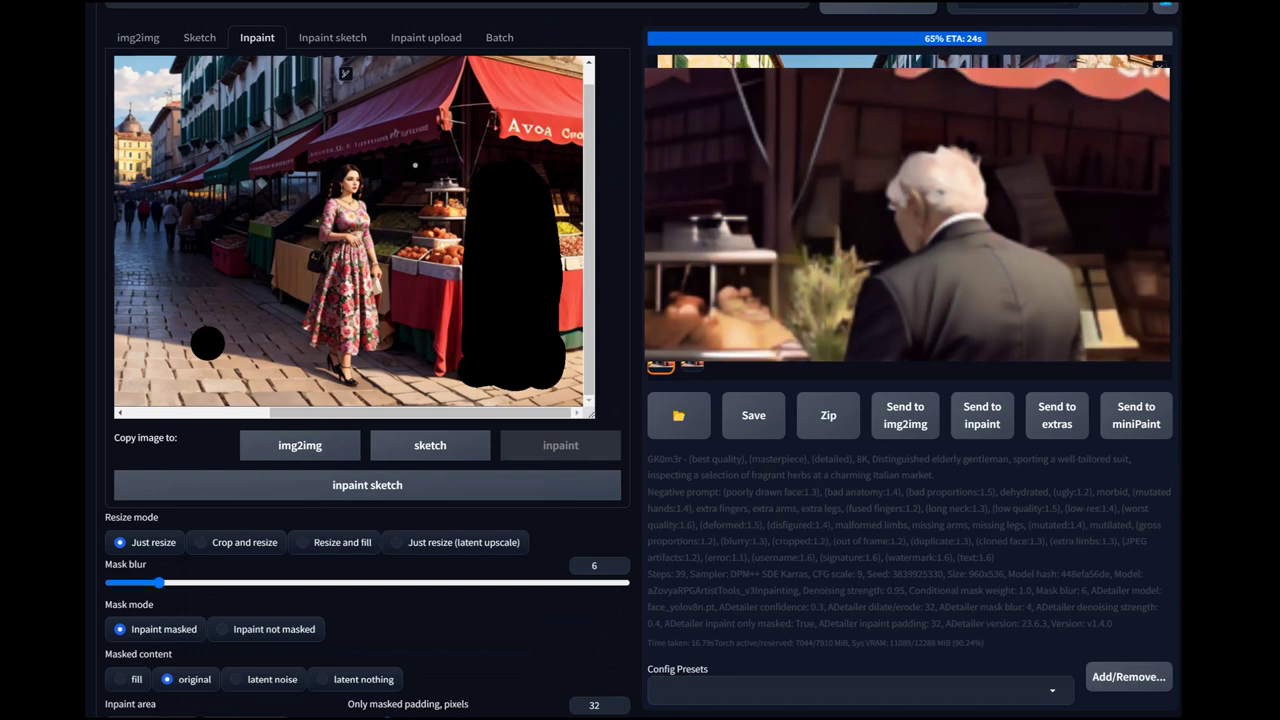
pyautogui.scroll(-5, 640, 400)
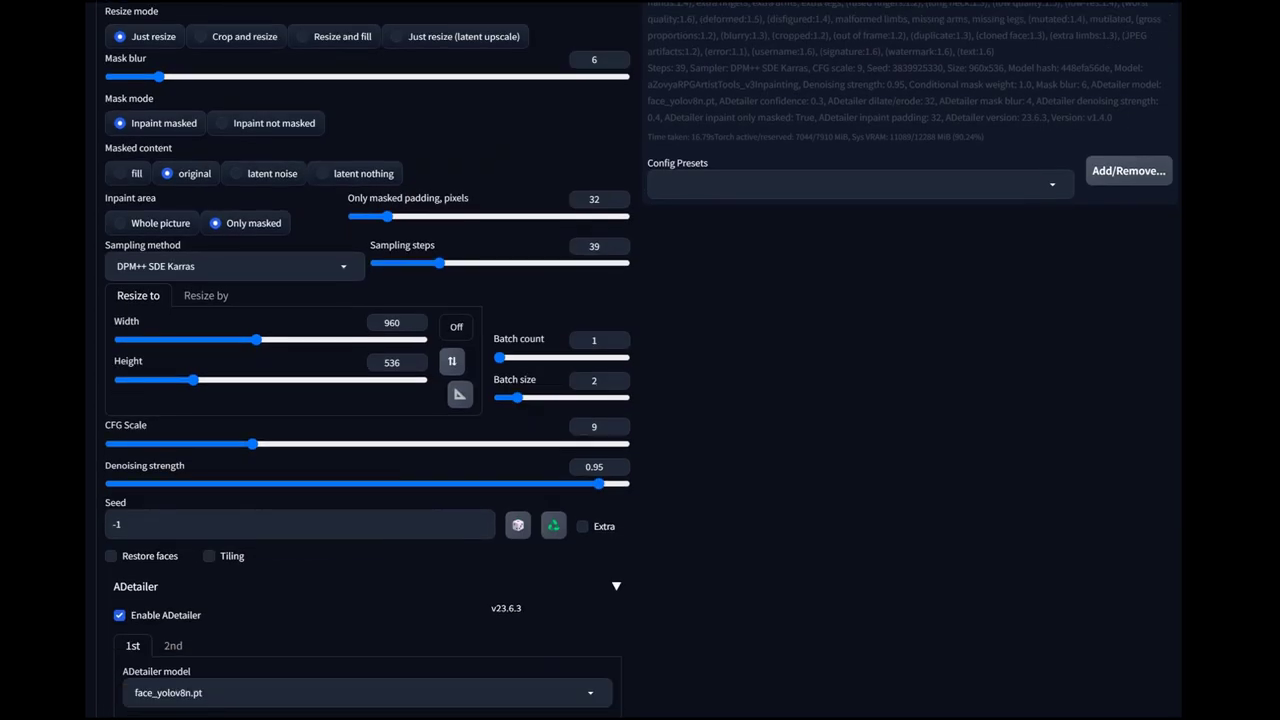
pyautogui.scroll(-3, 367, 360)
pyautogui.scroll(-2, 367, 360)
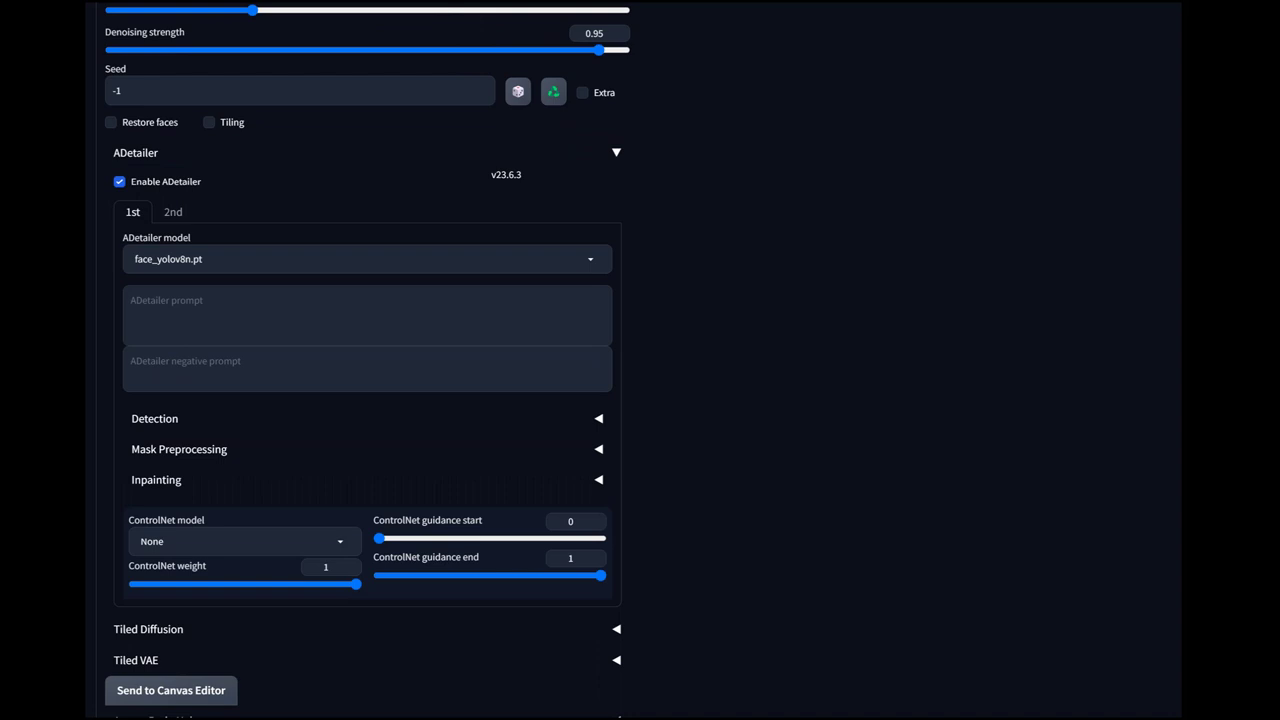
pyautogui.click(156, 479)
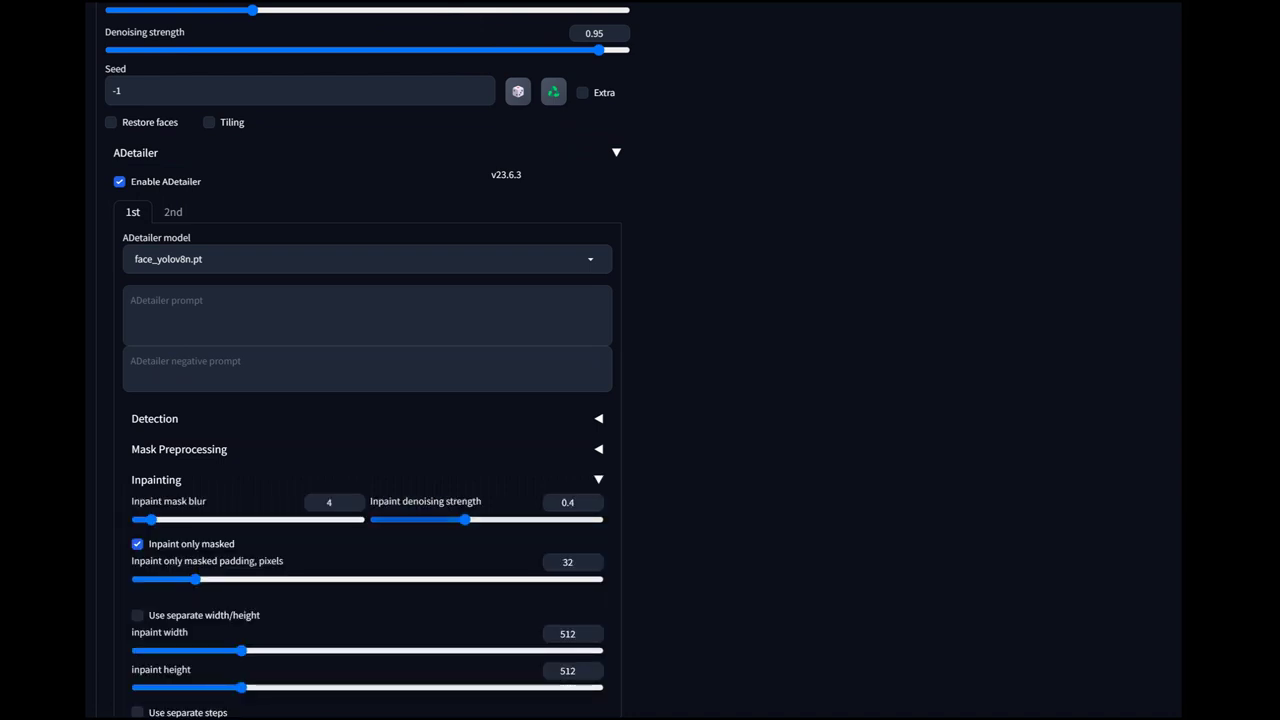
pyautogui.scroll(15, 640, 360)
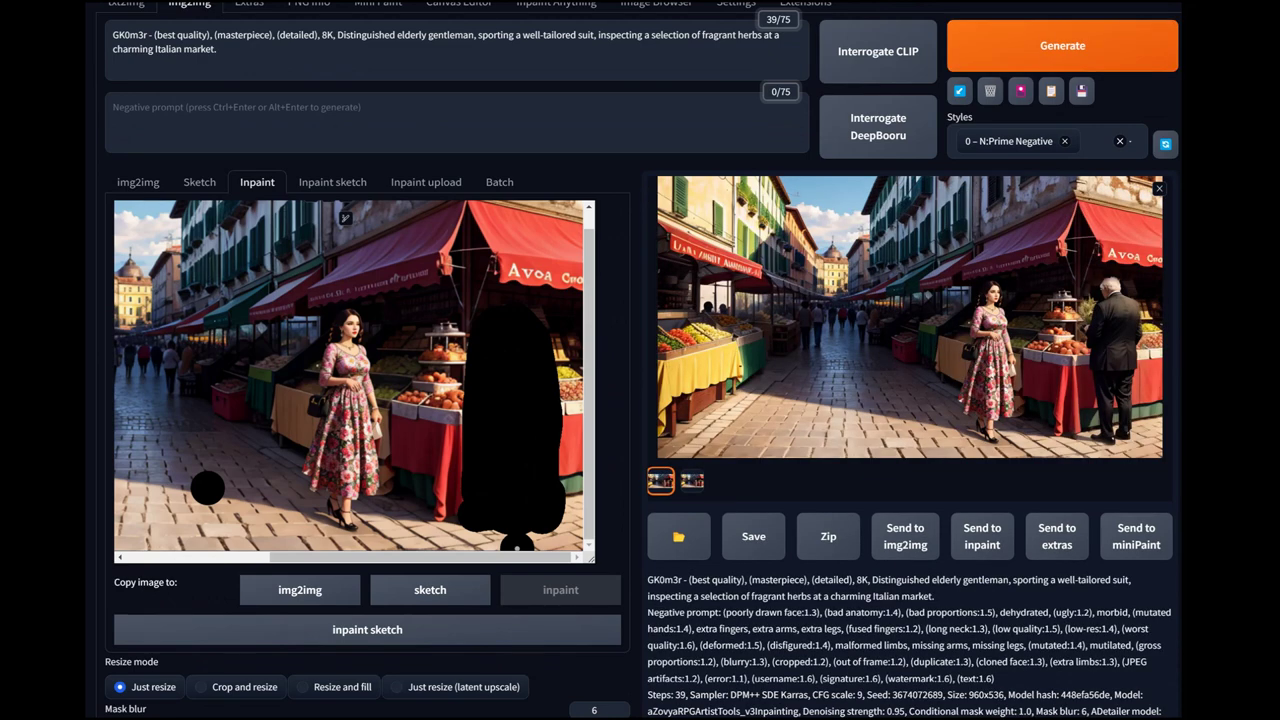
# - Compare the two elderly gentleman results, returning to the first one for a closer look
pyautogui.click(692, 481)
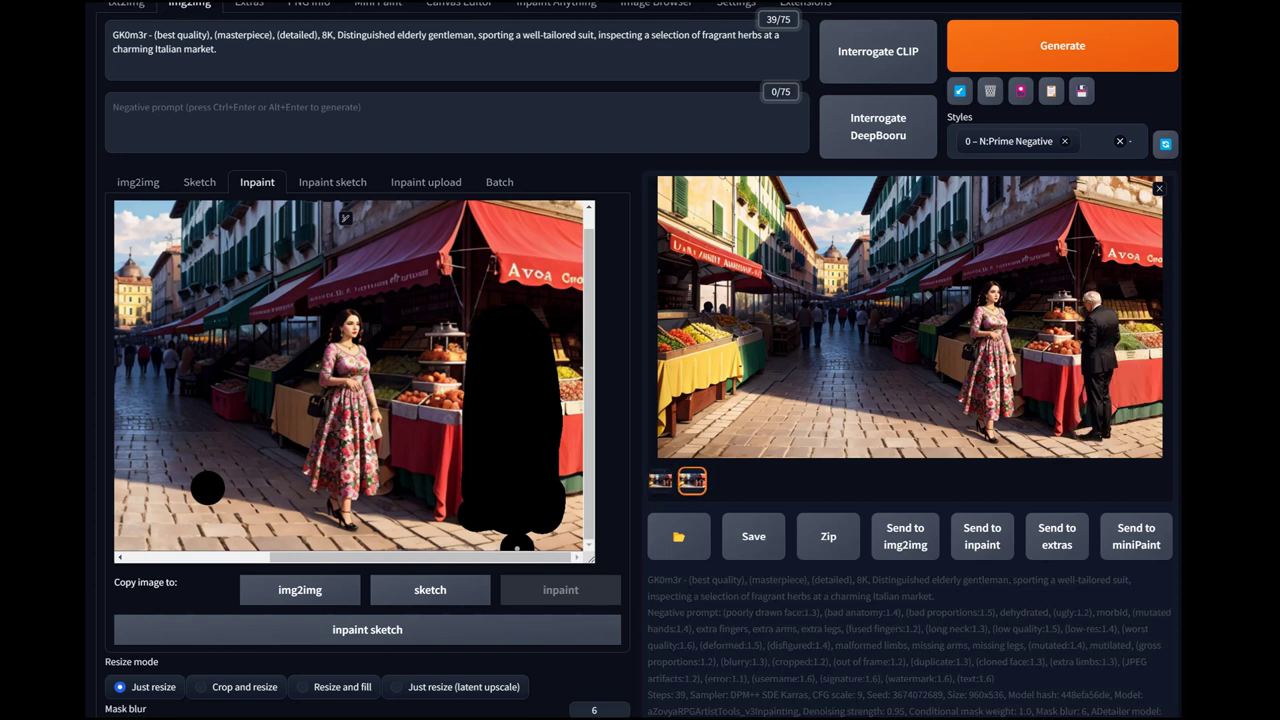
pyautogui.click(660, 481)
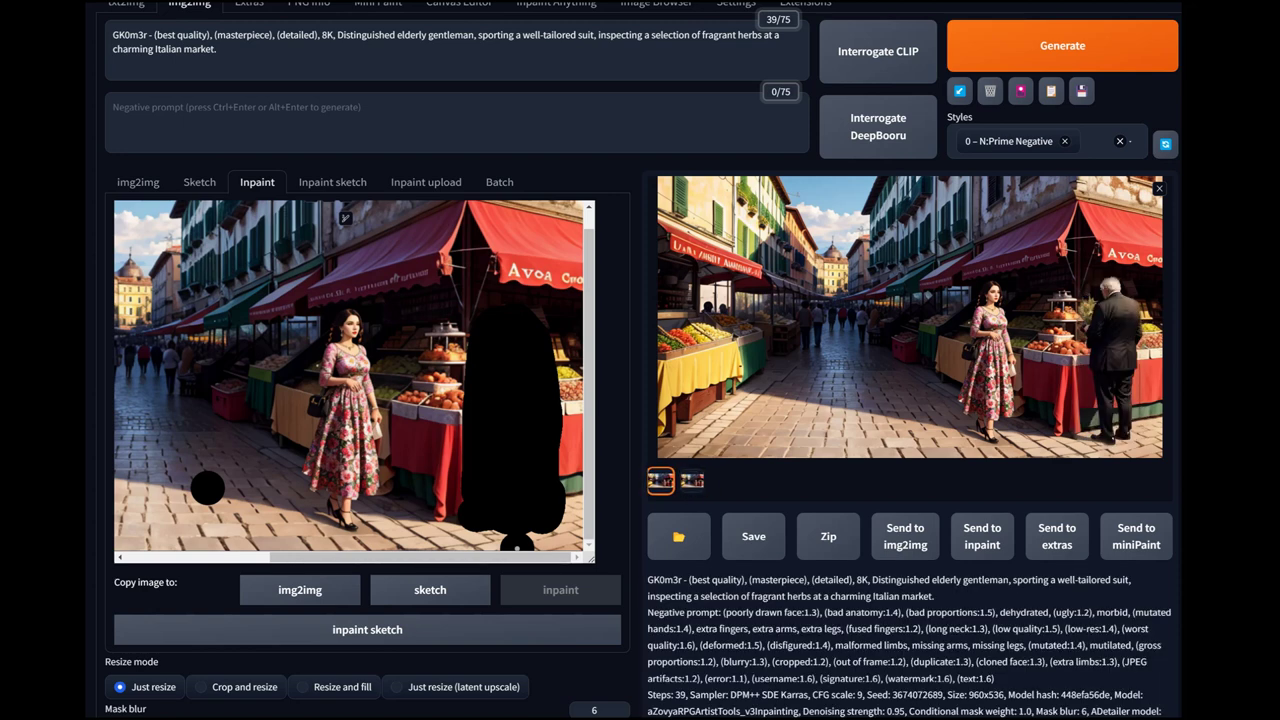
pyautogui.click(910, 317)
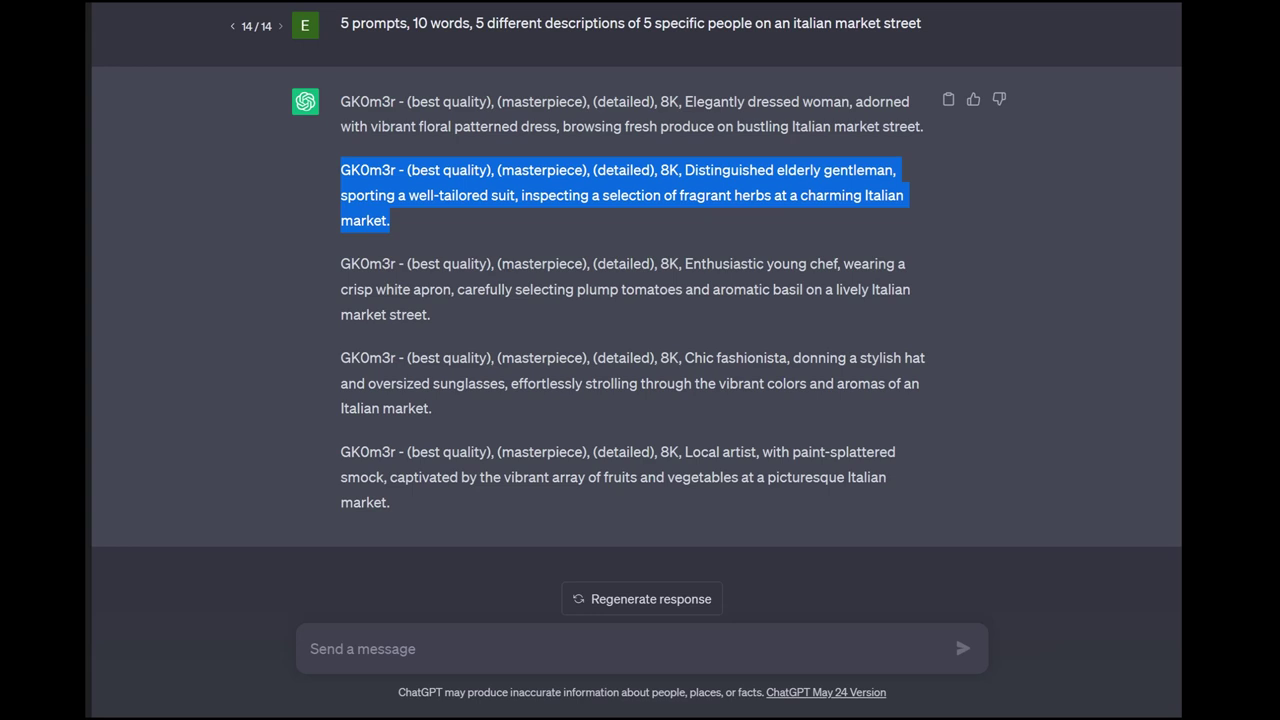
# - Send the first gentleman result to inpainting and replace the prompt with ChatGPT's local artist in a paint-splattered smock
pyautogui.tripleClick(600, 477)
pyautogui.hotkey('ctrl', 'c')
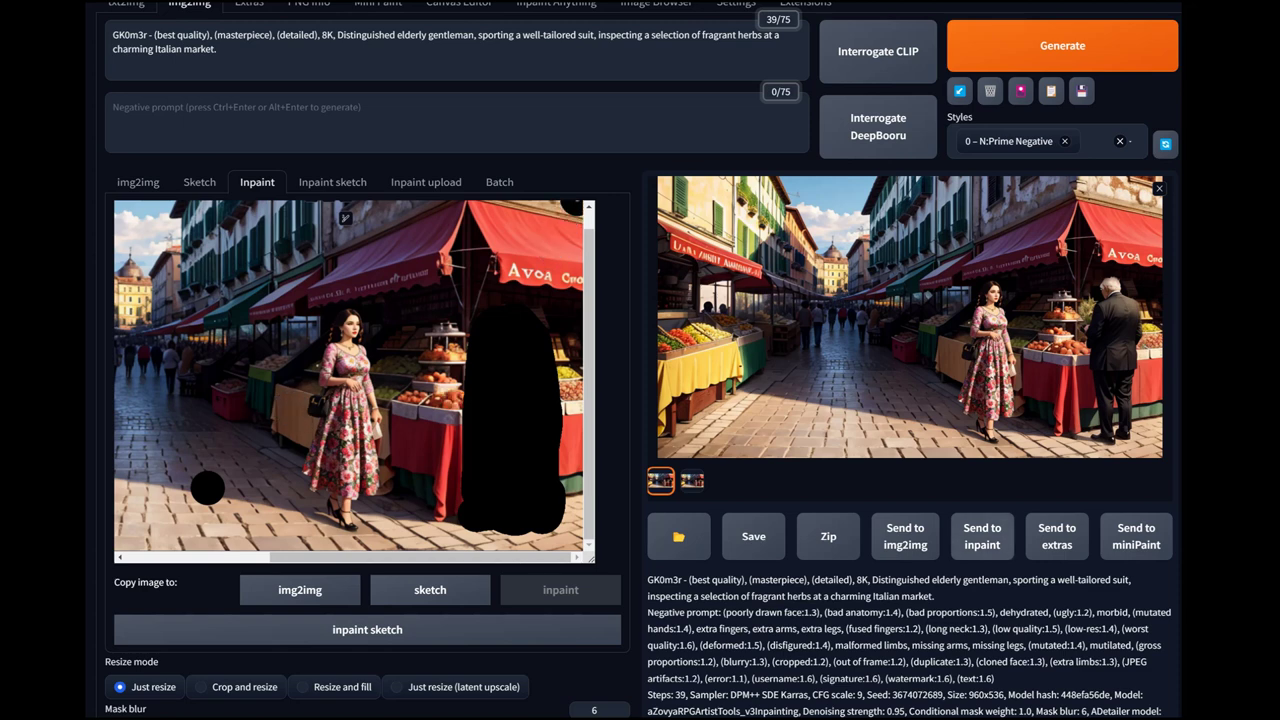
pyautogui.moveTo(217, 49); pyautogui.dragTo(113, 35)
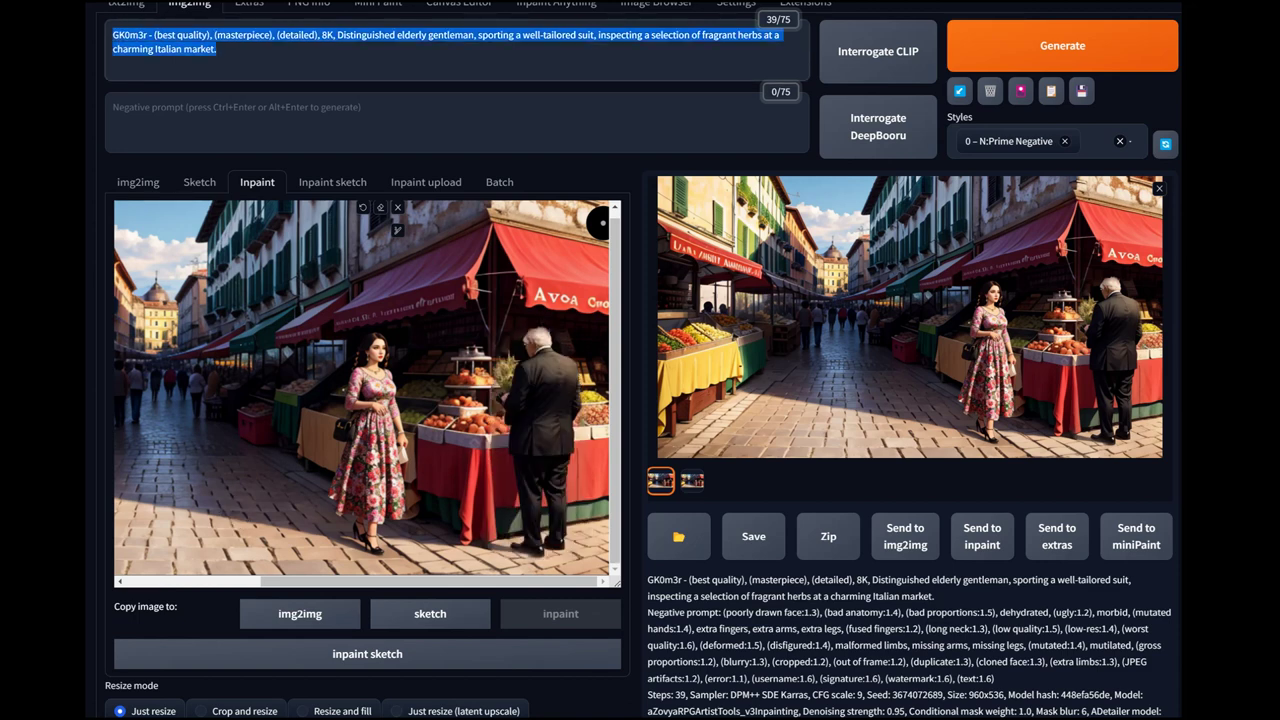
pyautogui.hotkey('ctrl', 'v')
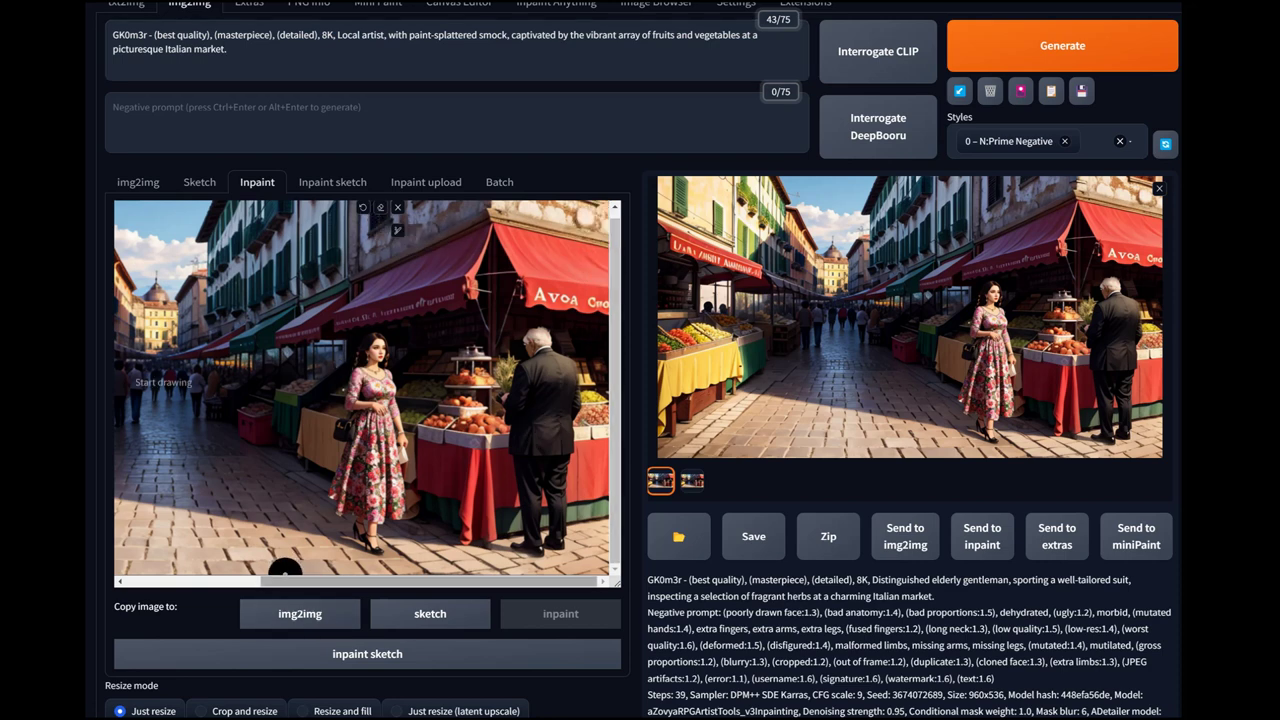
# - Paint a tall, person-sized mask in front of the yellow-draped stall on the image's left side and generate the local artist batch
pyautogui.moveTo(300, 580); pyautogui.dragTo(162, 580)
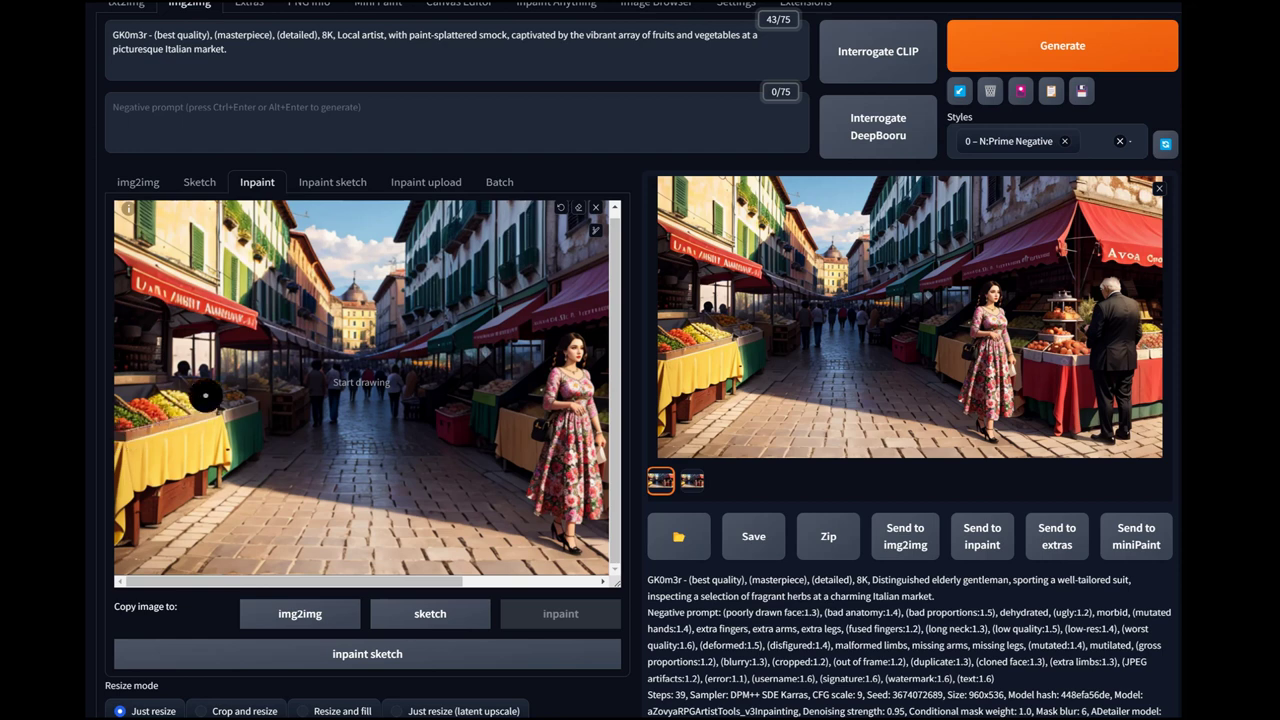
pyautogui.moveTo(182, 376)
pyautogui.mouseDown()
pyautogui.moveTo(178, 414)
pyautogui.moveTo(196, 347)
pyautogui.moveTo(220, 364)
pyautogui.moveTo(222, 495)
pyautogui.moveTo(210, 518)
pyautogui.moveTo(172, 522)
pyautogui.moveTo(177, 414)
pyautogui.moveTo(194, 470)
pyautogui.moveTo(172, 530)
pyautogui.moveTo(230, 532)
pyautogui.moveTo(223, 402)
pyautogui.moveTo(195, 398)
pyautogui.moveTo(204, 506)
pyautogui.moveTo(250, 481)
pyautogui.mouseUp()
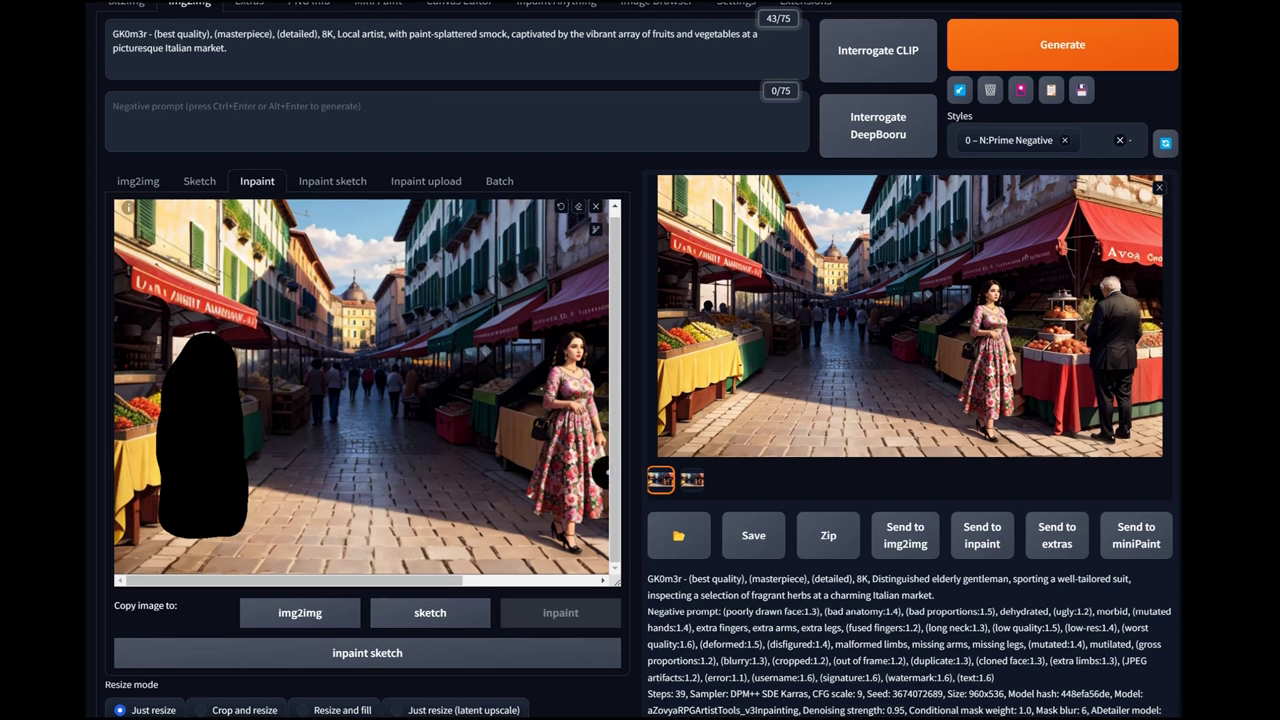
pyautogui.scroll(-2, 600, 472)
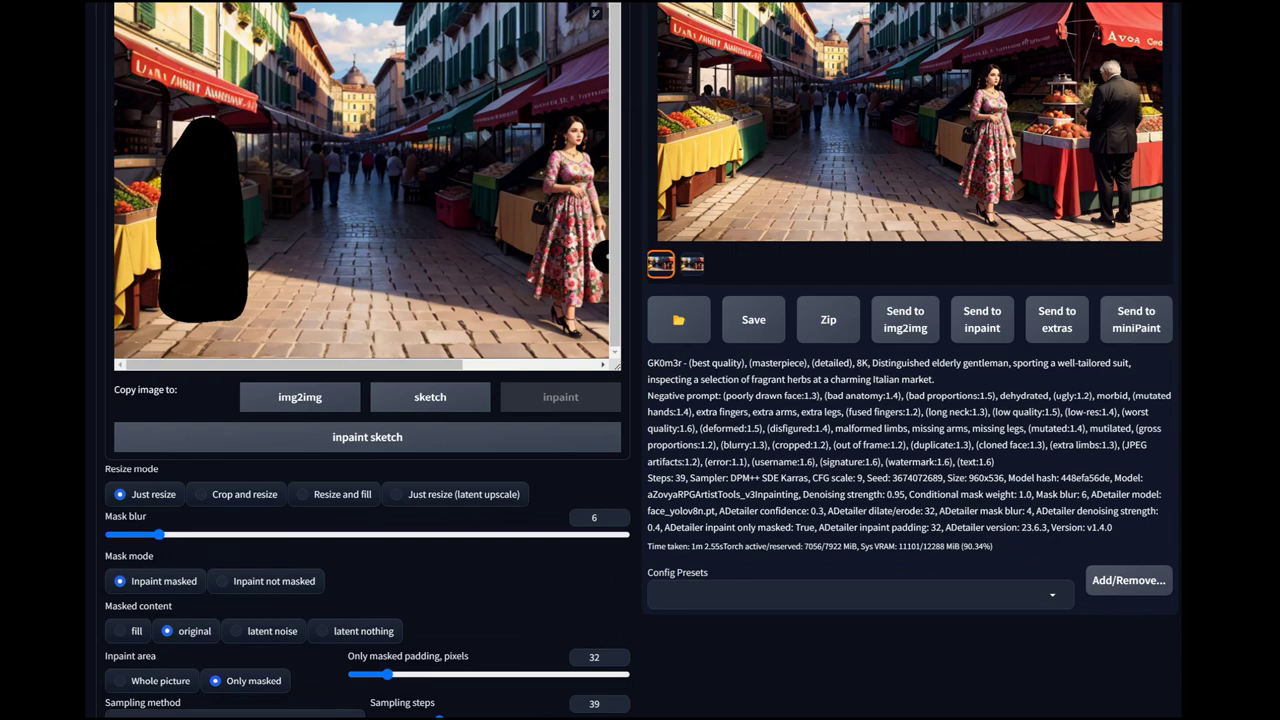
pyautogui.scroll(-4, 600, 258)
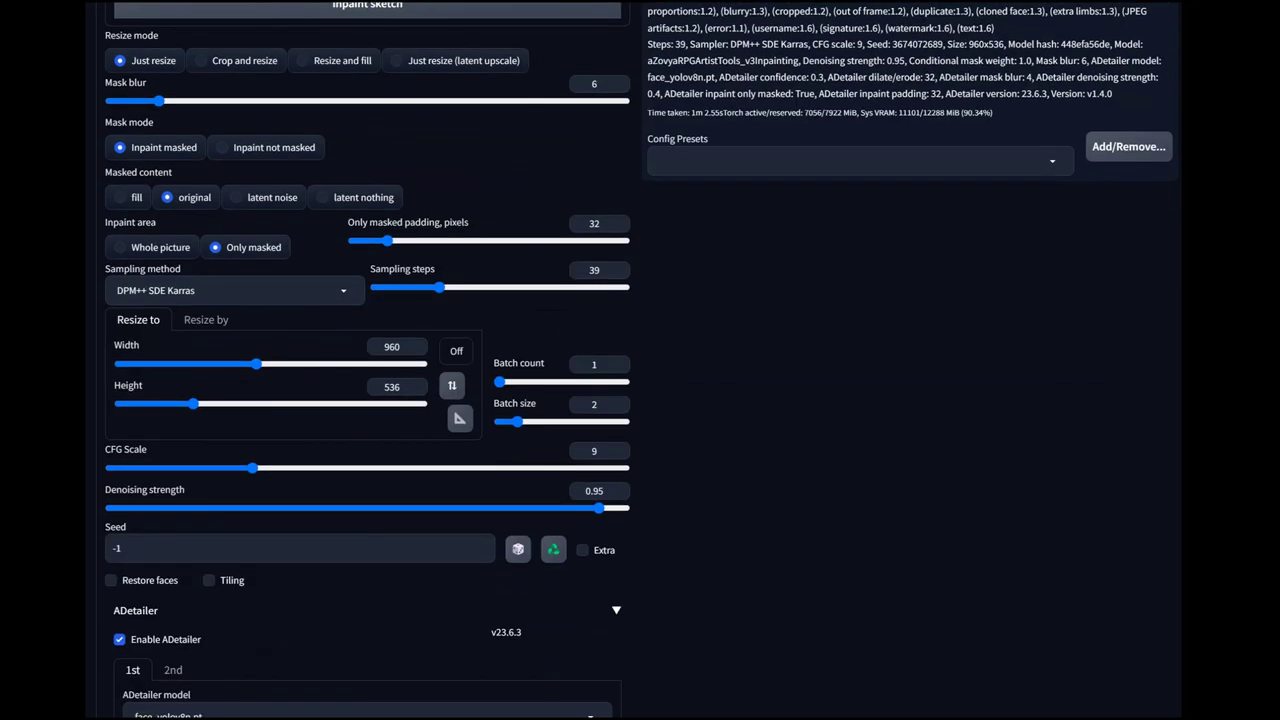
pyautogui.scroll(8, 640, 360)
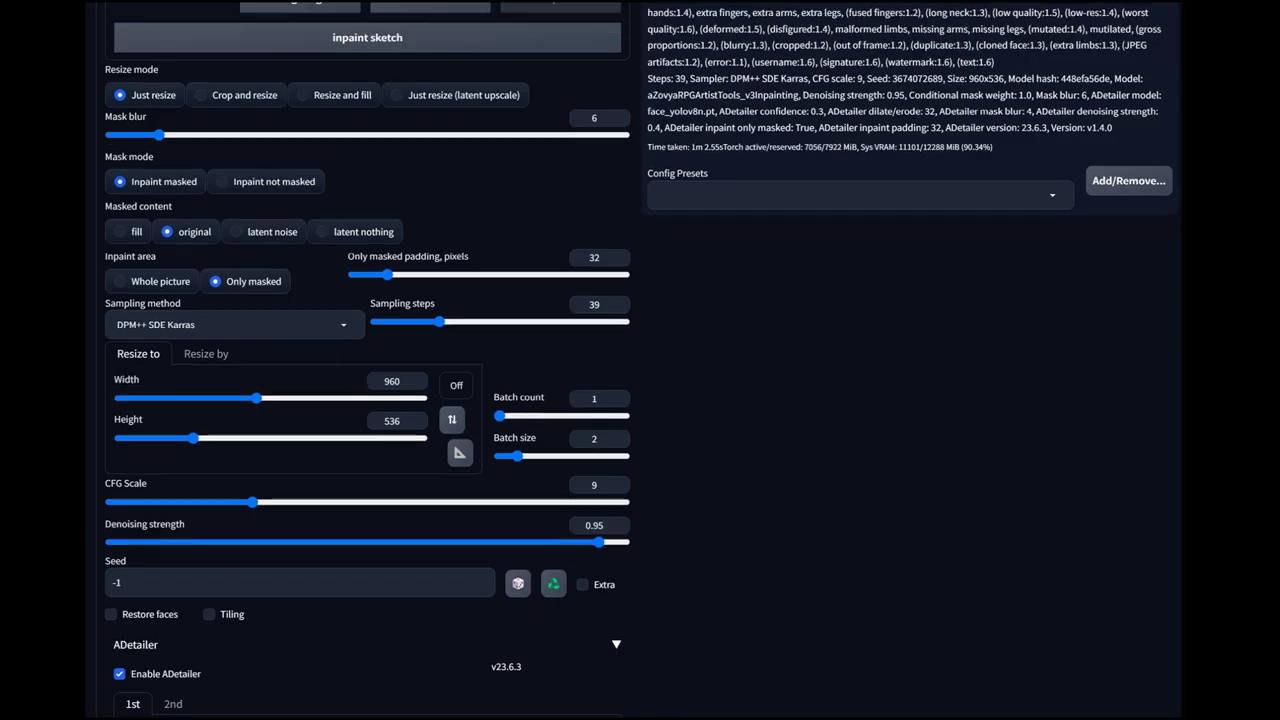
pyautogui.hotkey('ctrl', 'Return')
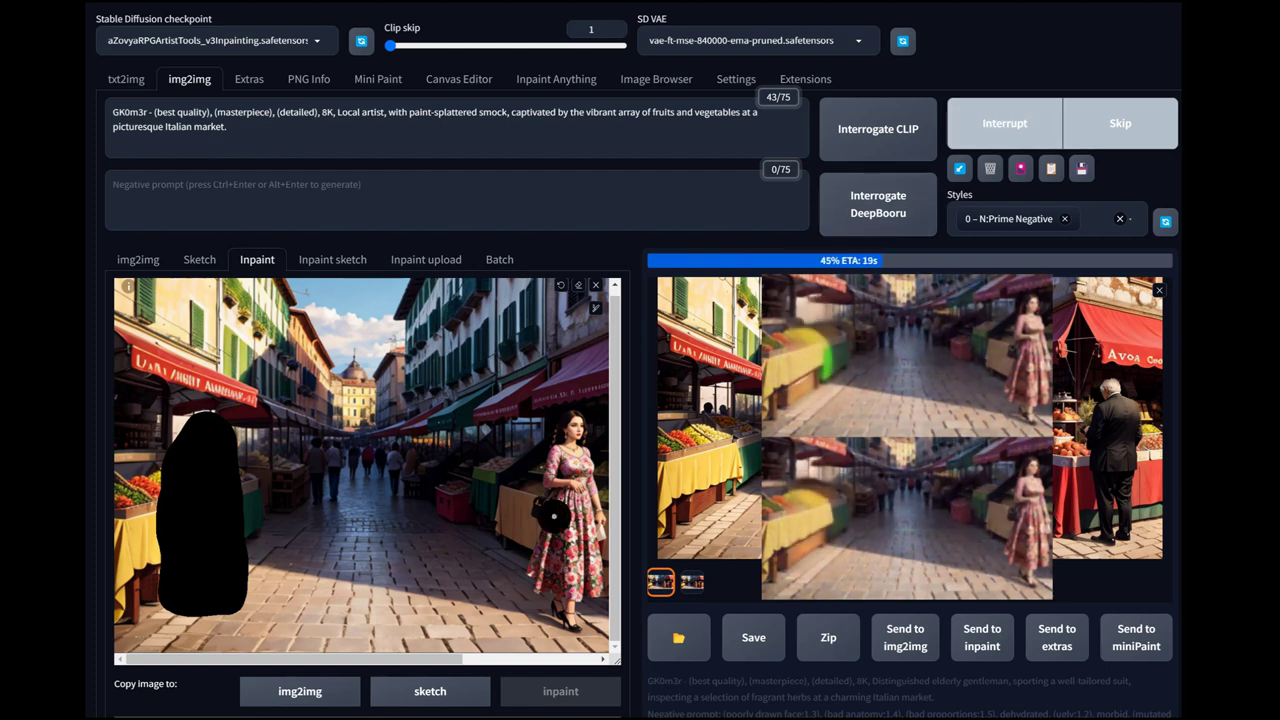
# - Set the denoising strength to 0.98 and regenerate the local artist batch
pyautogui.scroll(-1, 640, 360)
pyautogui.scroll(-5, 640, 360)
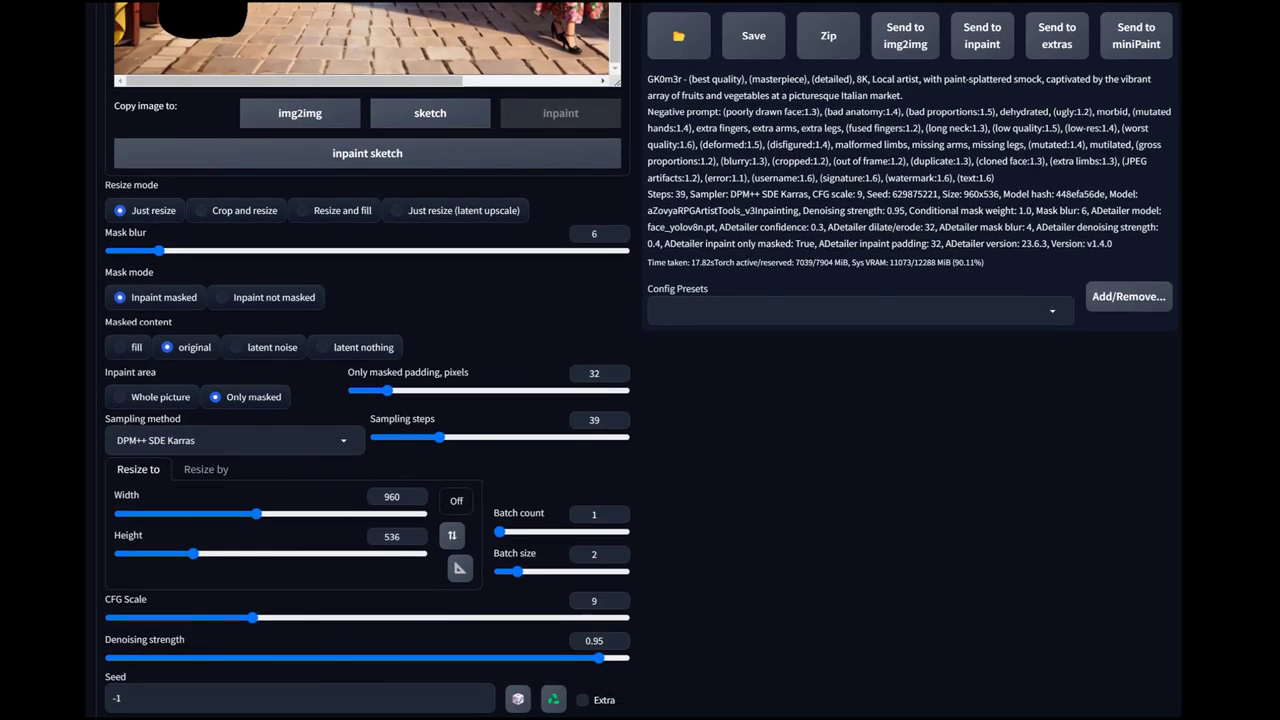
pyautogui.scroll(-1, 640, 360)
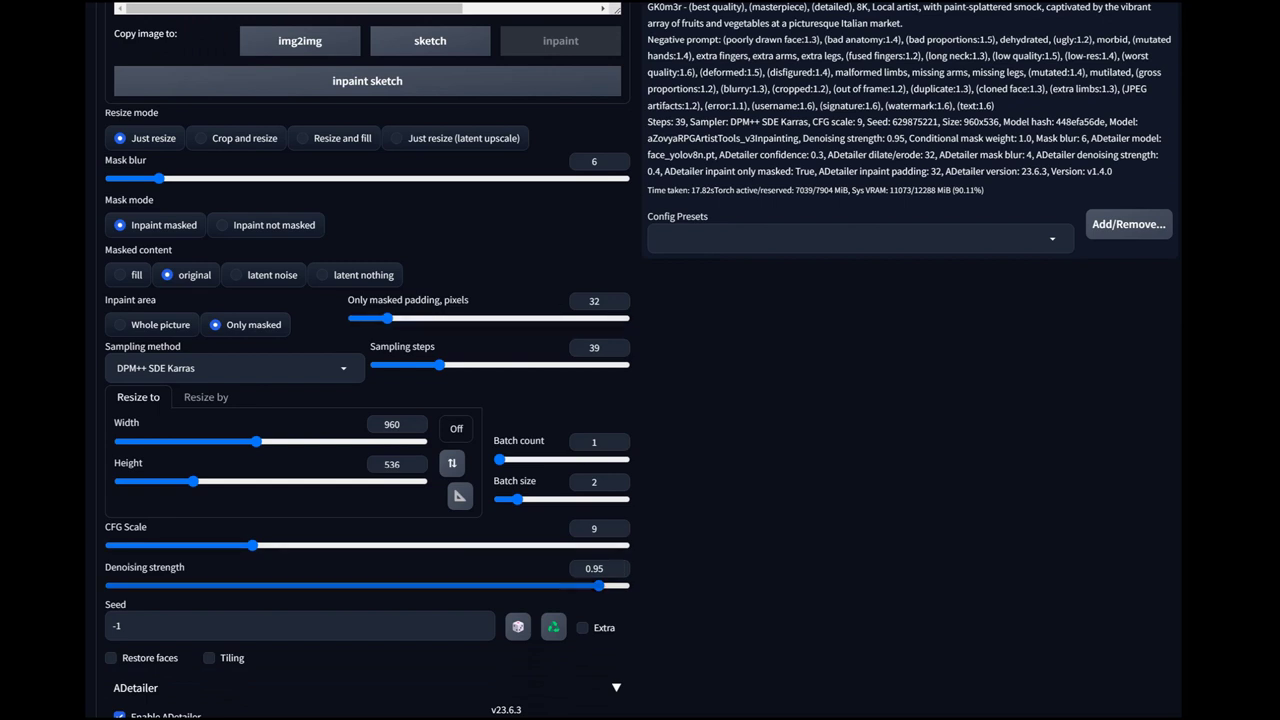
pyautogui.press('Right')
pyautogui.press('Right')
pyautogui.press('Right')
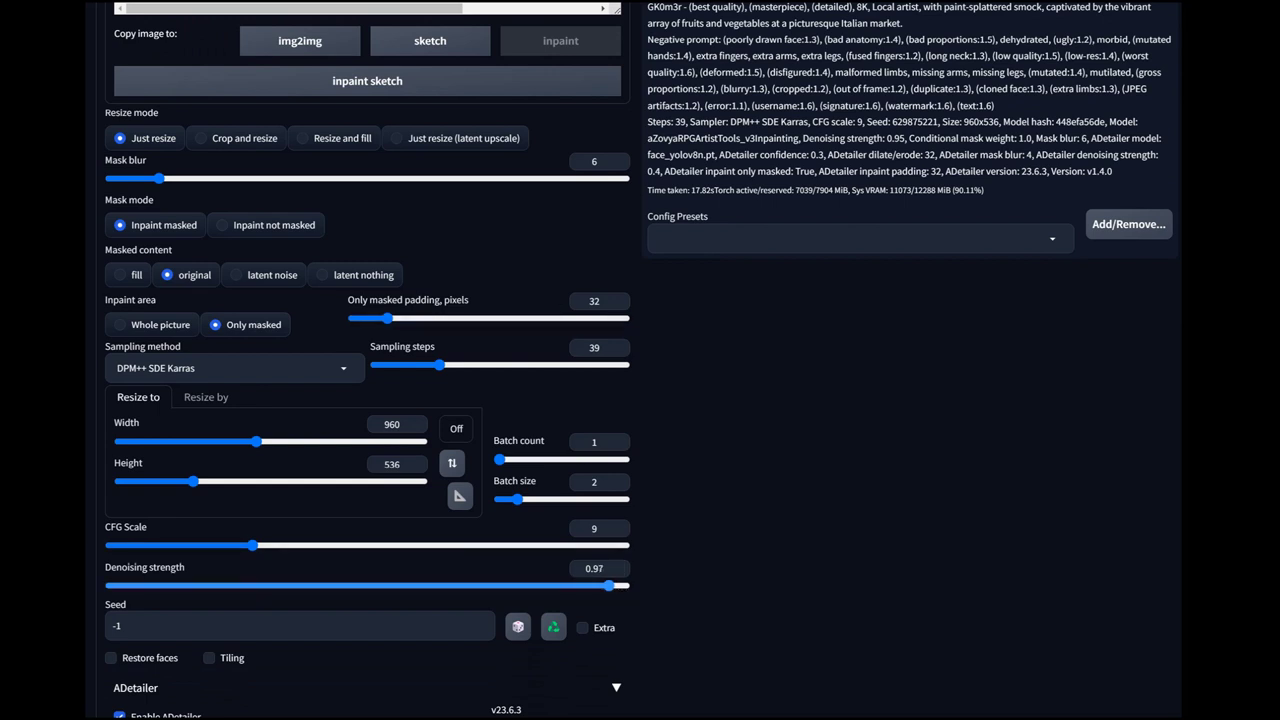
pyautogui.scroll(7, 640, 360)
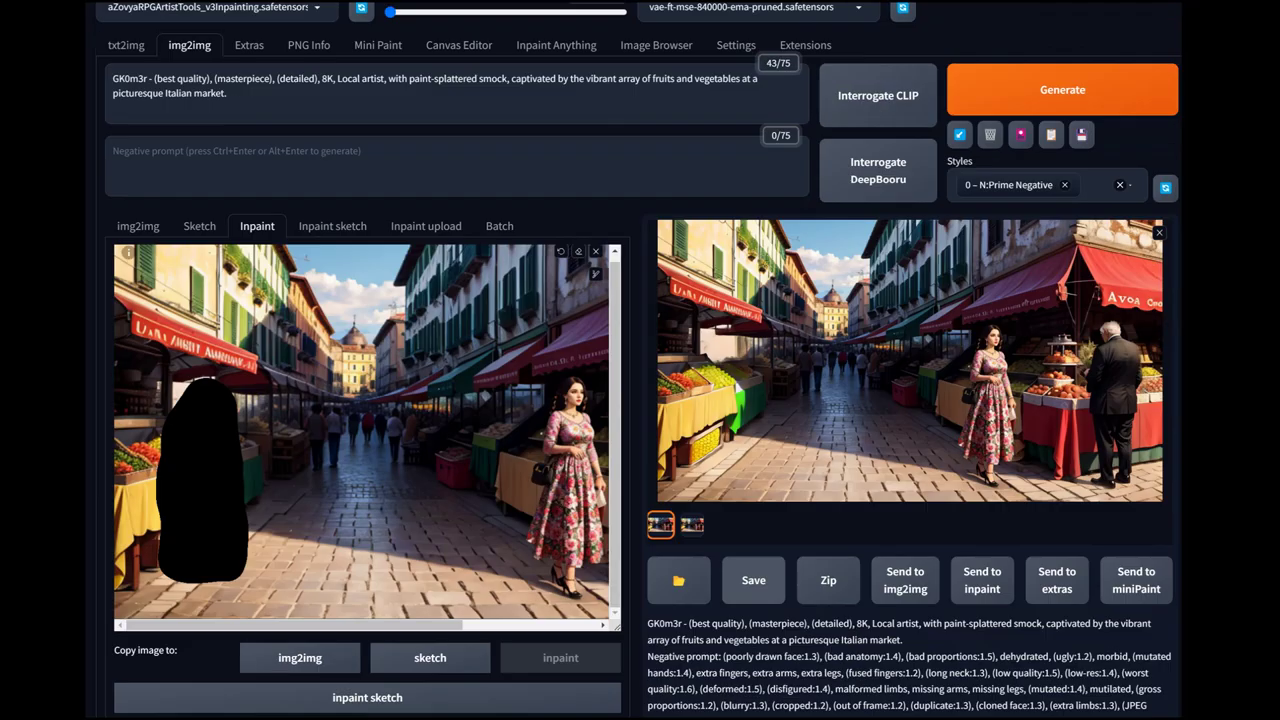
pyautogui.hotkey('ctrl', 'Return')
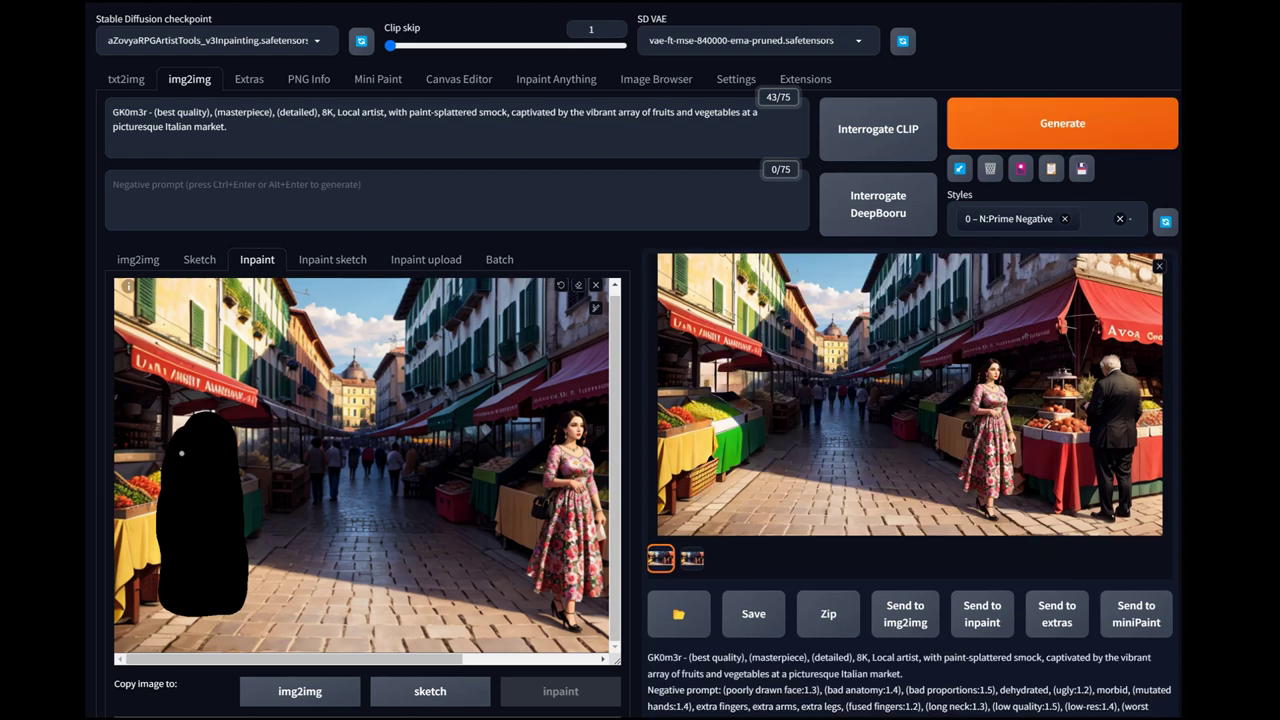
# - Extend the artist mask slightly along its left edge and set the CFG Scale to 10
pyautogui.moveTo(181, 453); pyautogui.dragTo(175, 574)
pyautogui.scroll(-5, 286, 569)
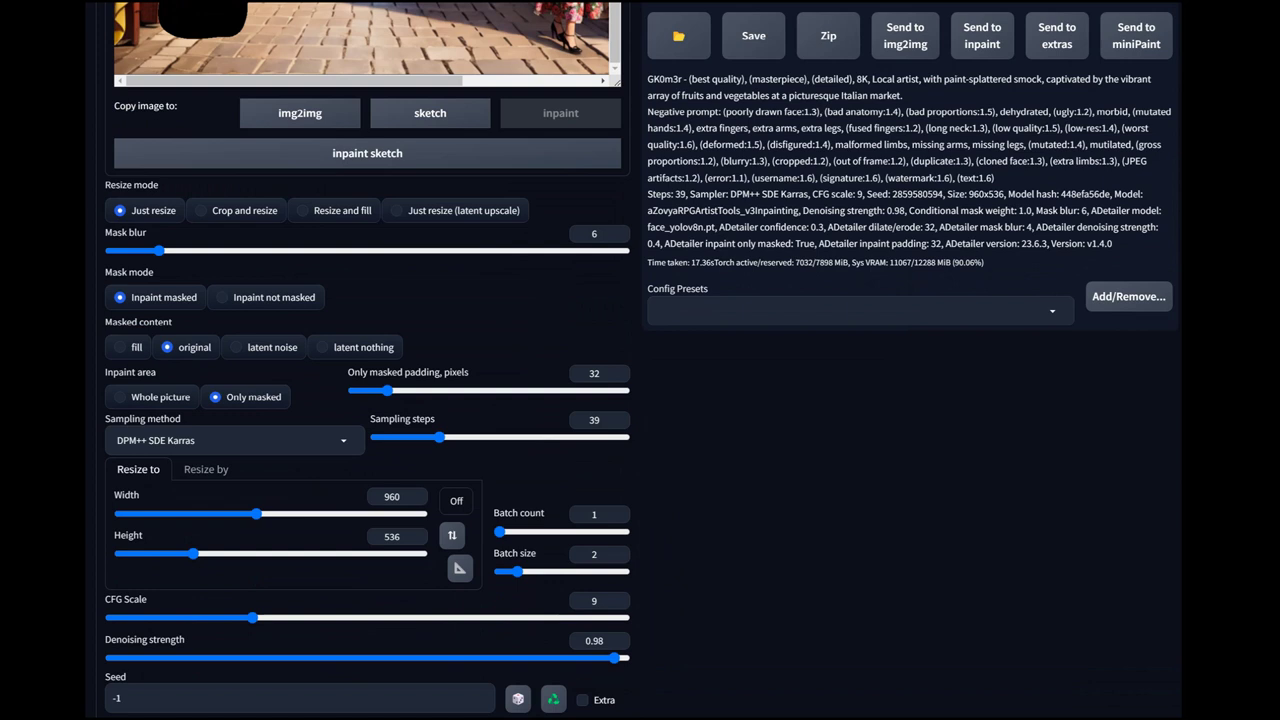
pyautogui.moveTo(254, 617); pyautogui.dragTo(270, 617)
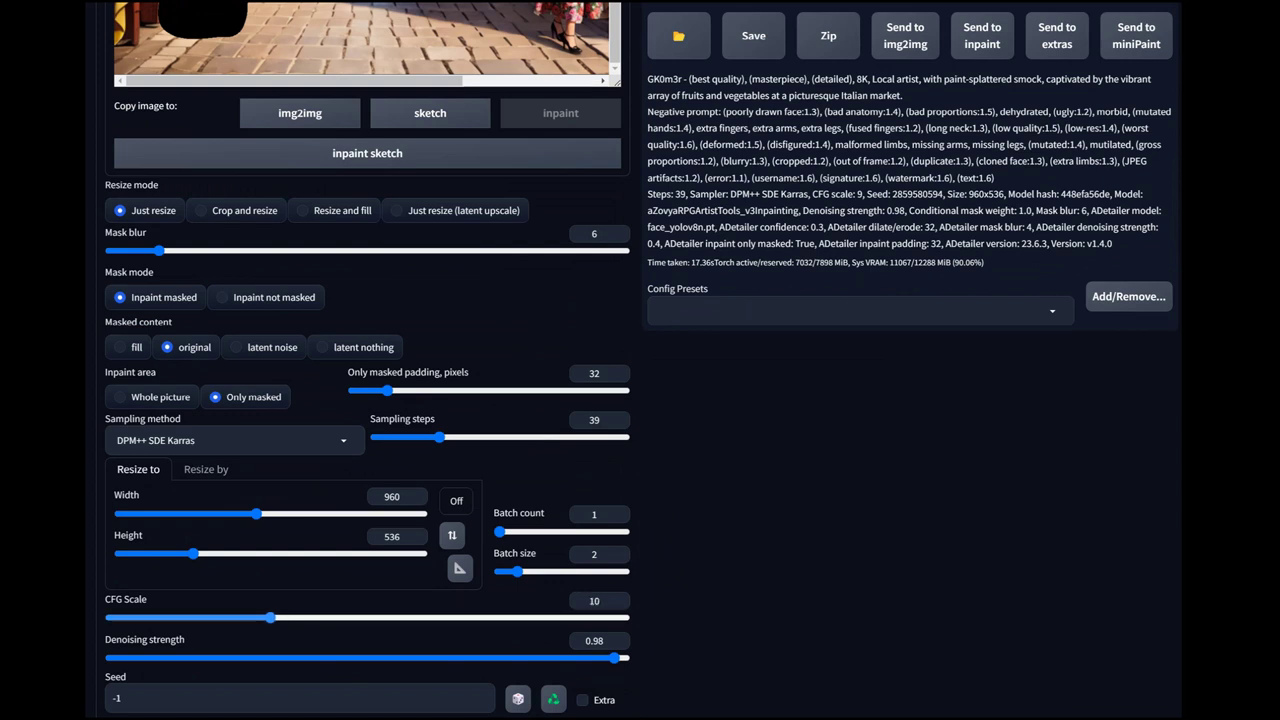
pyautogui.scroll(5, 270, 617)
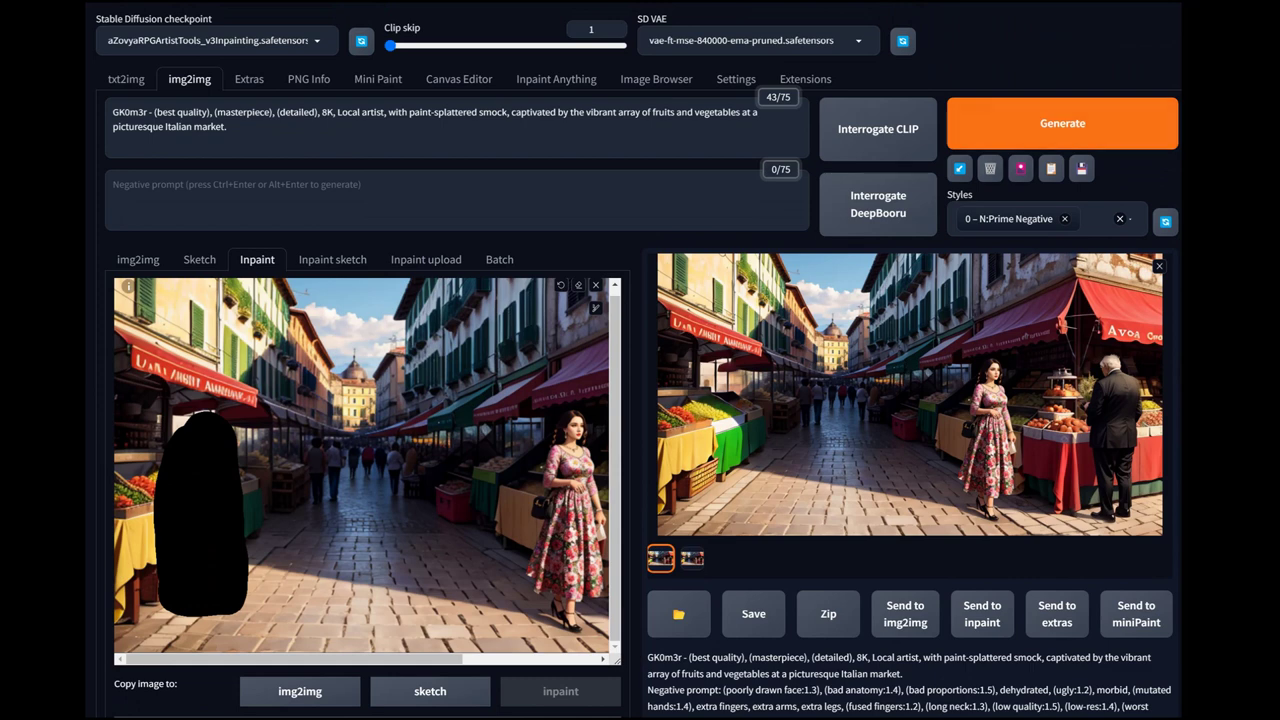
# - Generate the local artist batch and rerun it with CFG Scale 11.5, denoising strength 1 and ADetailer disabled
pyautogui.click(1062, 123)
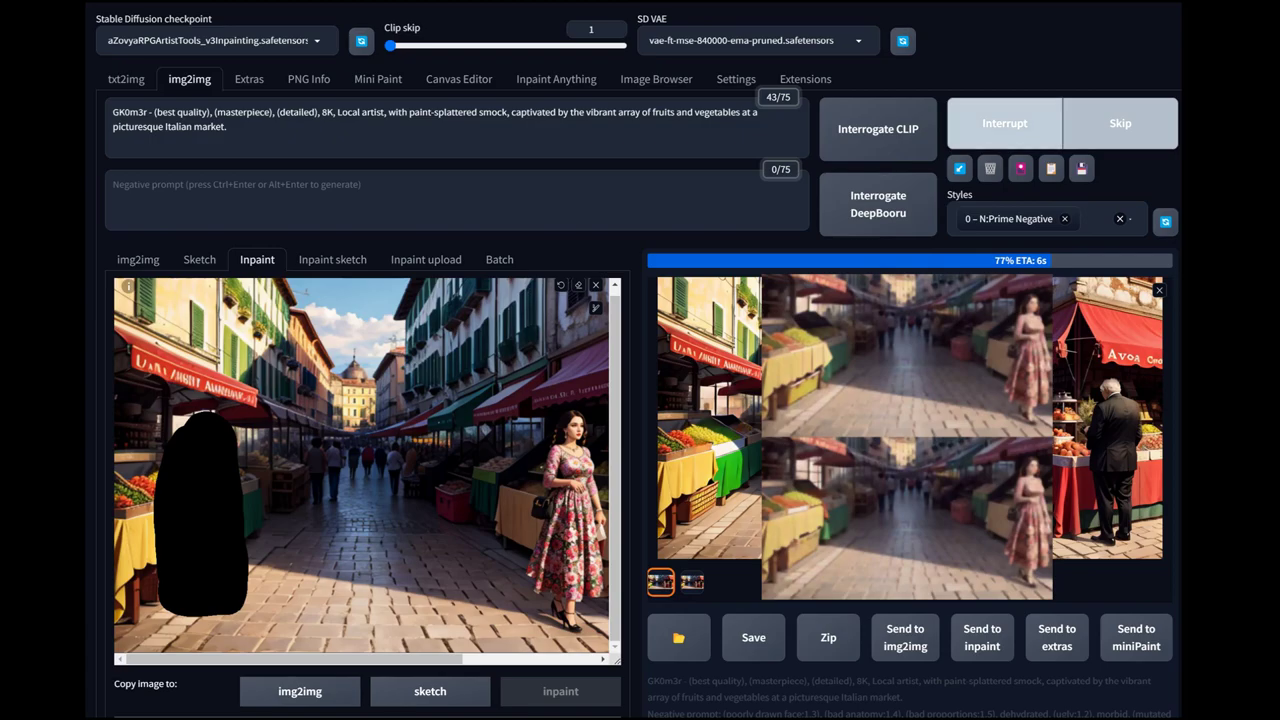
pyautogui.scroll(-4, 640, 400)
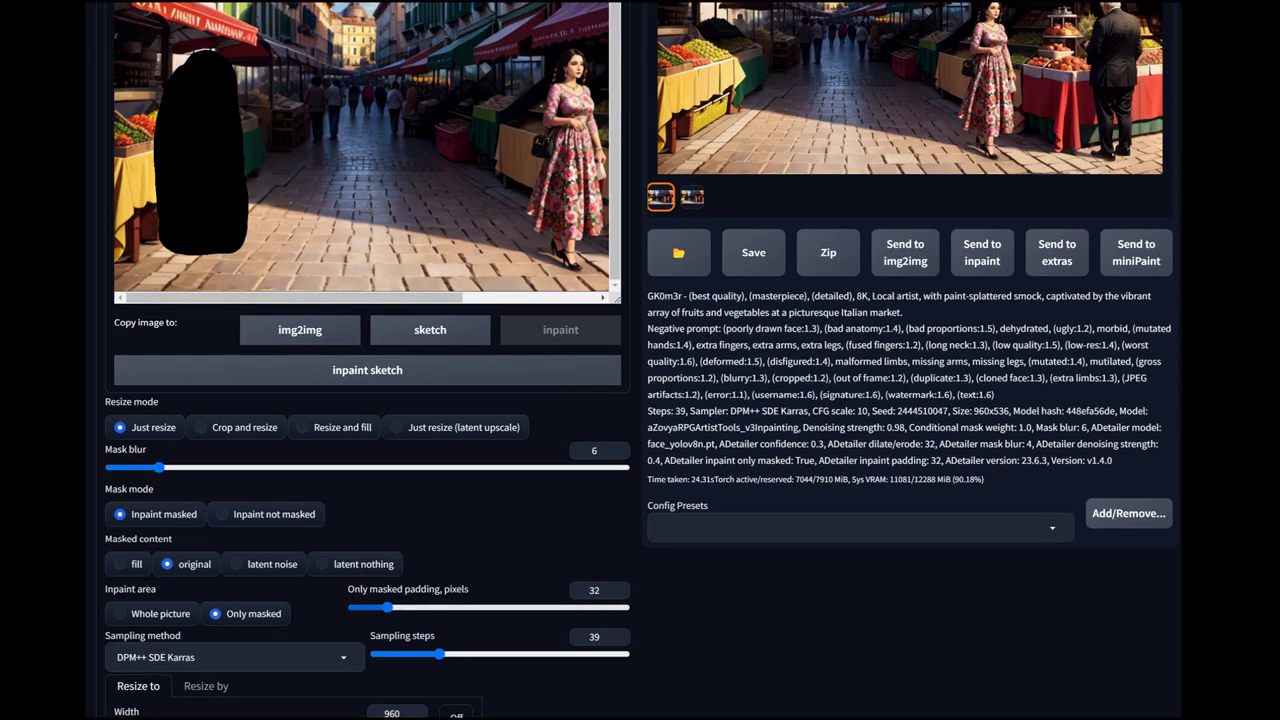
pyautogui.scroll(-3, 640, 400)
pyautogui.scroll(-1, 640, 400)
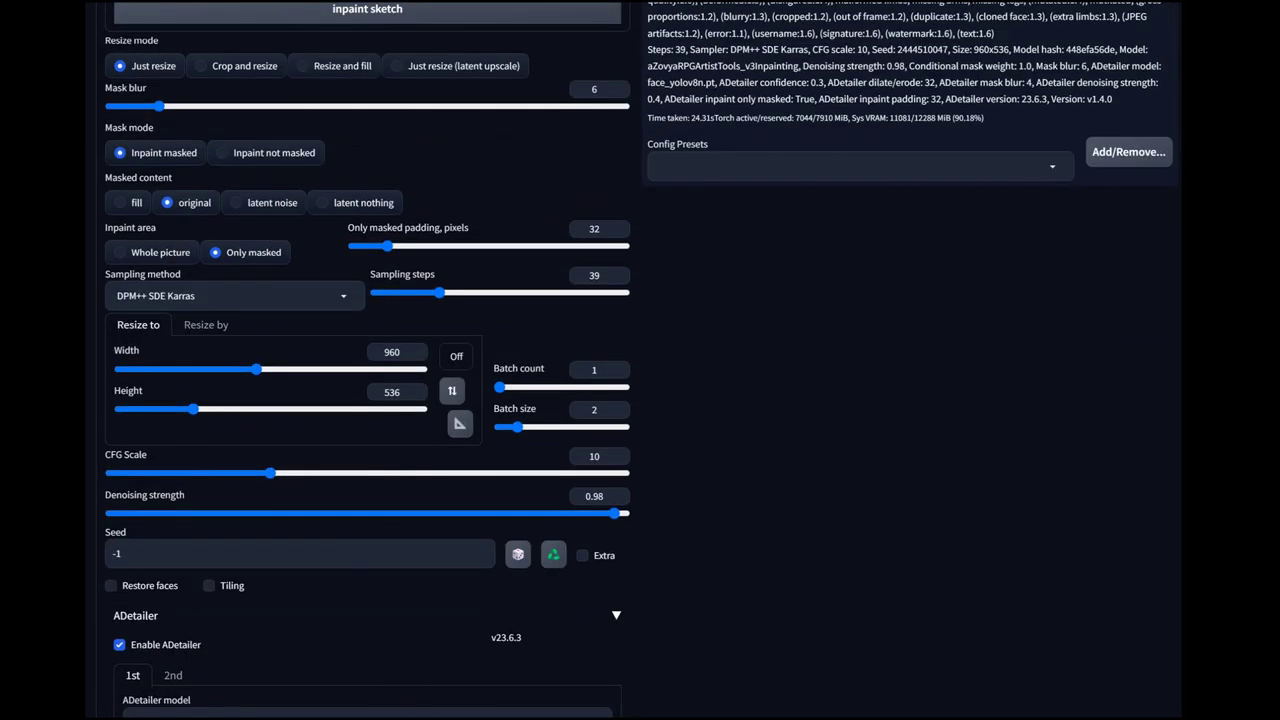
pyautogui.moveTo(270, 472); pyautogui.dragTo(297, 472)
pyautogui.moveTo(614, 513); pyautogui.dragTo(624, 513)
pyautogui.click(119, 644)
pyautogui.click(616, 615)
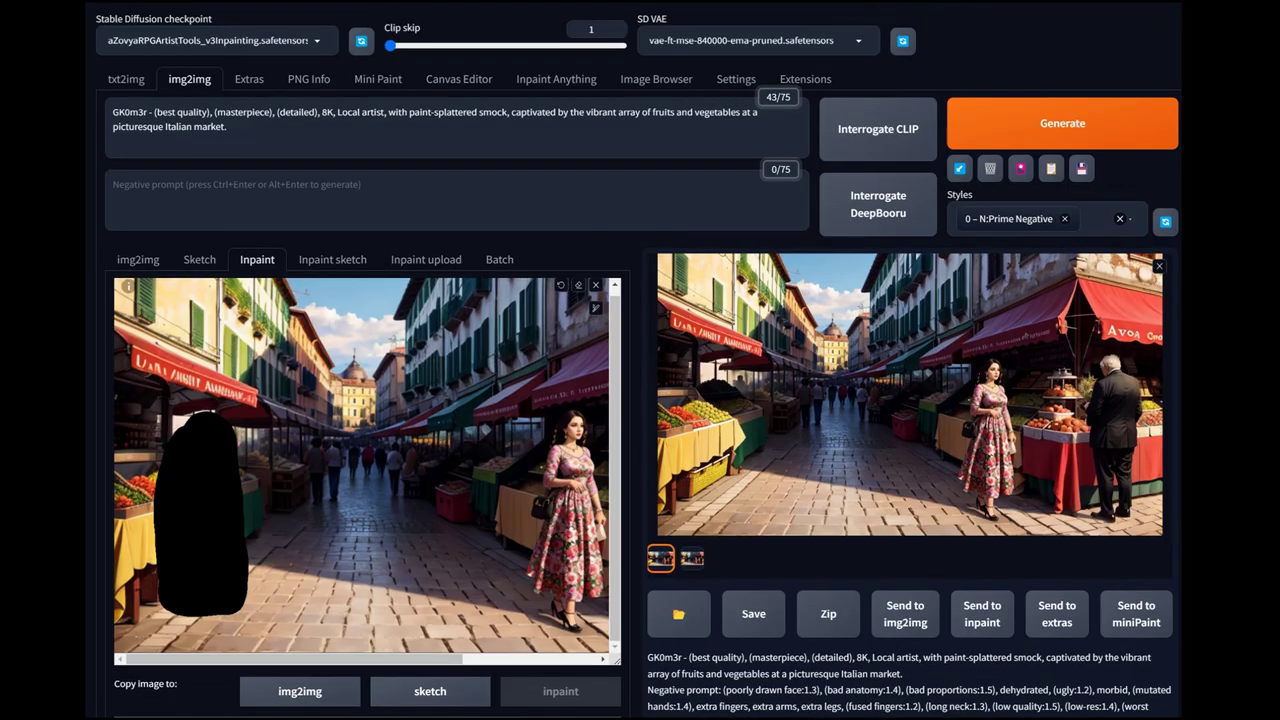
pyautogui.hotkey('ctrl', 'Return')
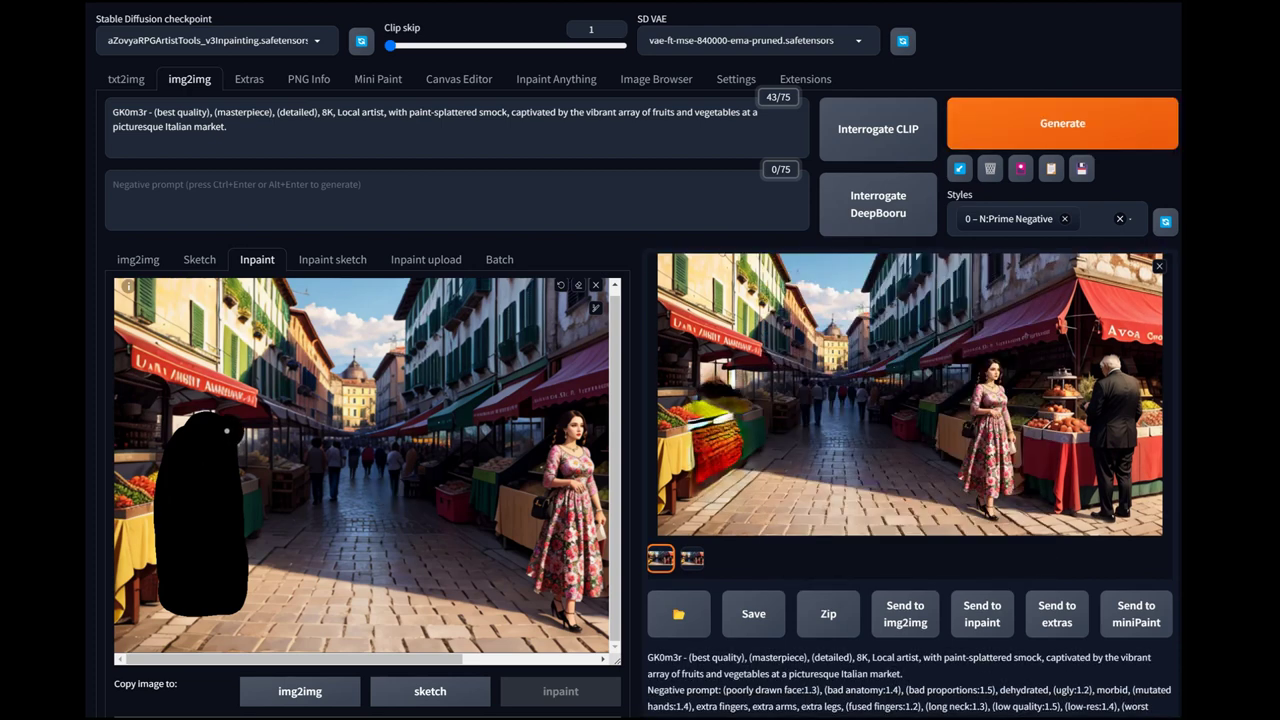
# - Widen the artist mask along its entire right edge and regenerate the batch
pyautogui.moveTo(242, 436)
pyautogui.mouseDown()
pyautogui.moveTo(256, 606)
pyautogui.moveTo(190, 621)
pyautogui.moveTo(165, 610)
pyautogui.moveTo(205, 629)
pyautogui.moveTo(256, 612)
pyautogui.moveTo(247, 602)
pyautogui.mouseUp()
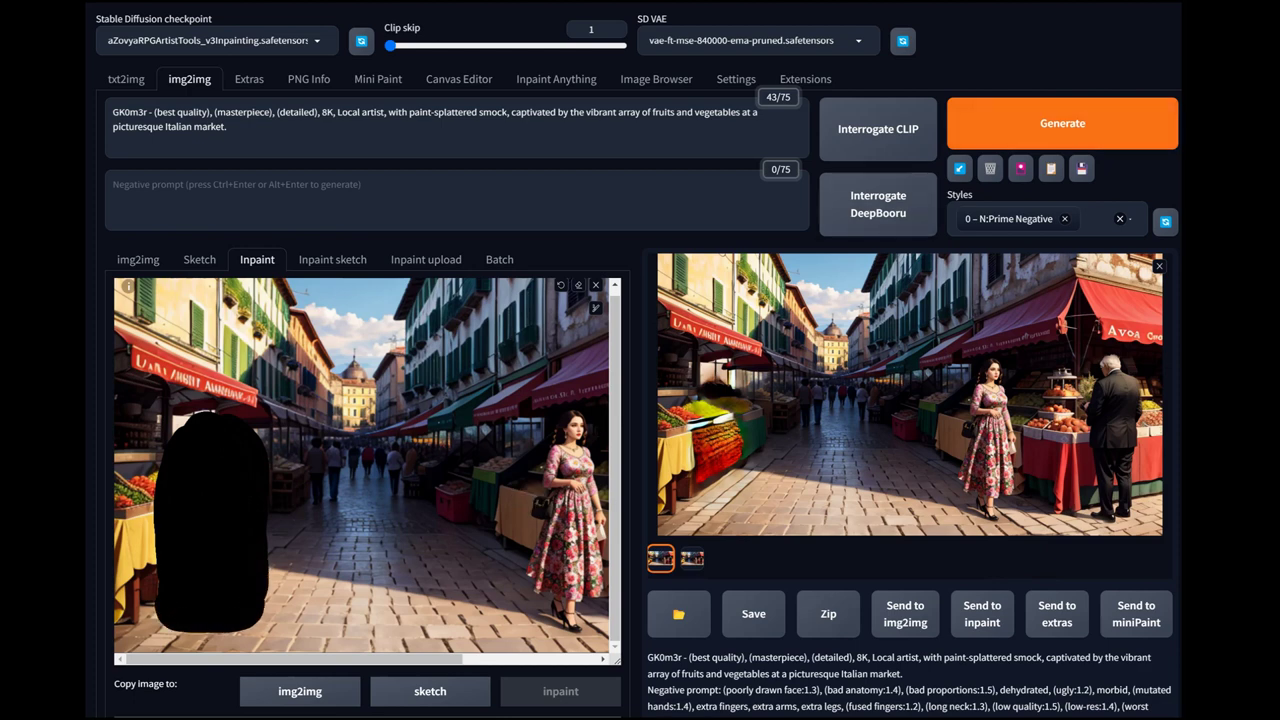
pyautogui.hotkey('ctrl', 'Return')
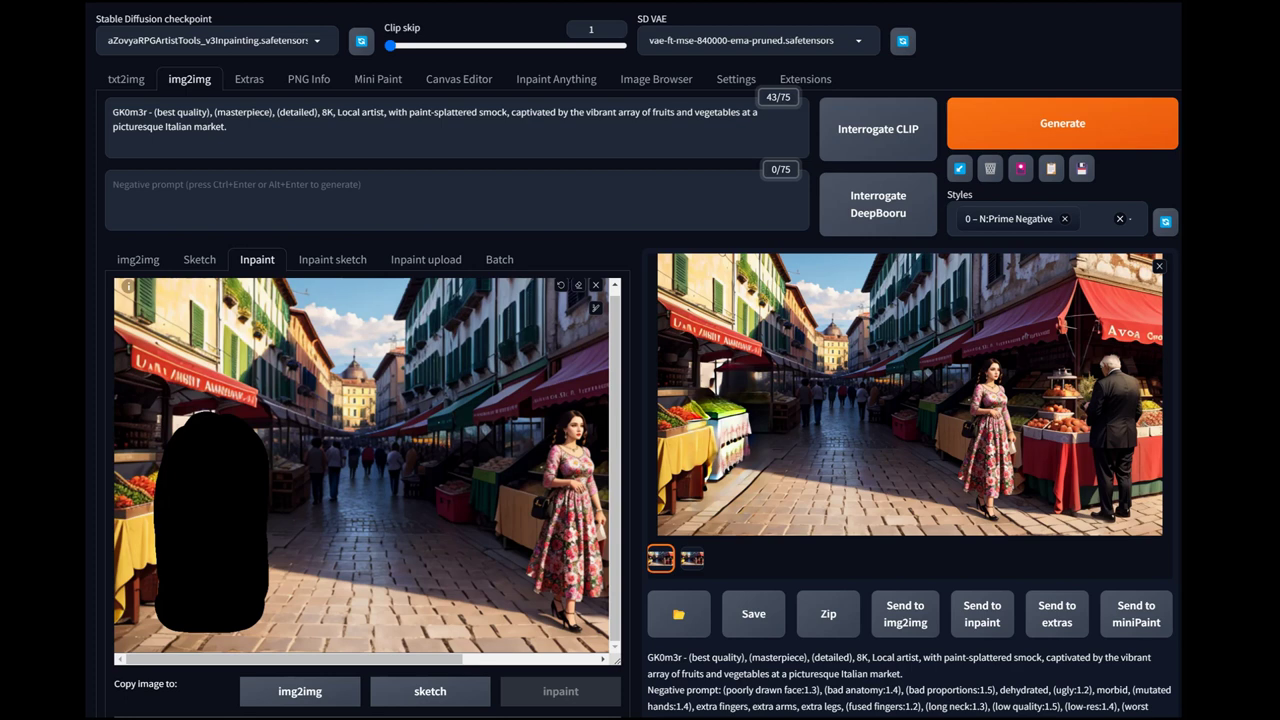
# - Weight "Local artist" at 1.4 in the prompt and regenerate the batch
pyautogui.moveTo(337, 112); pyautogui.dragTo(384, 112)
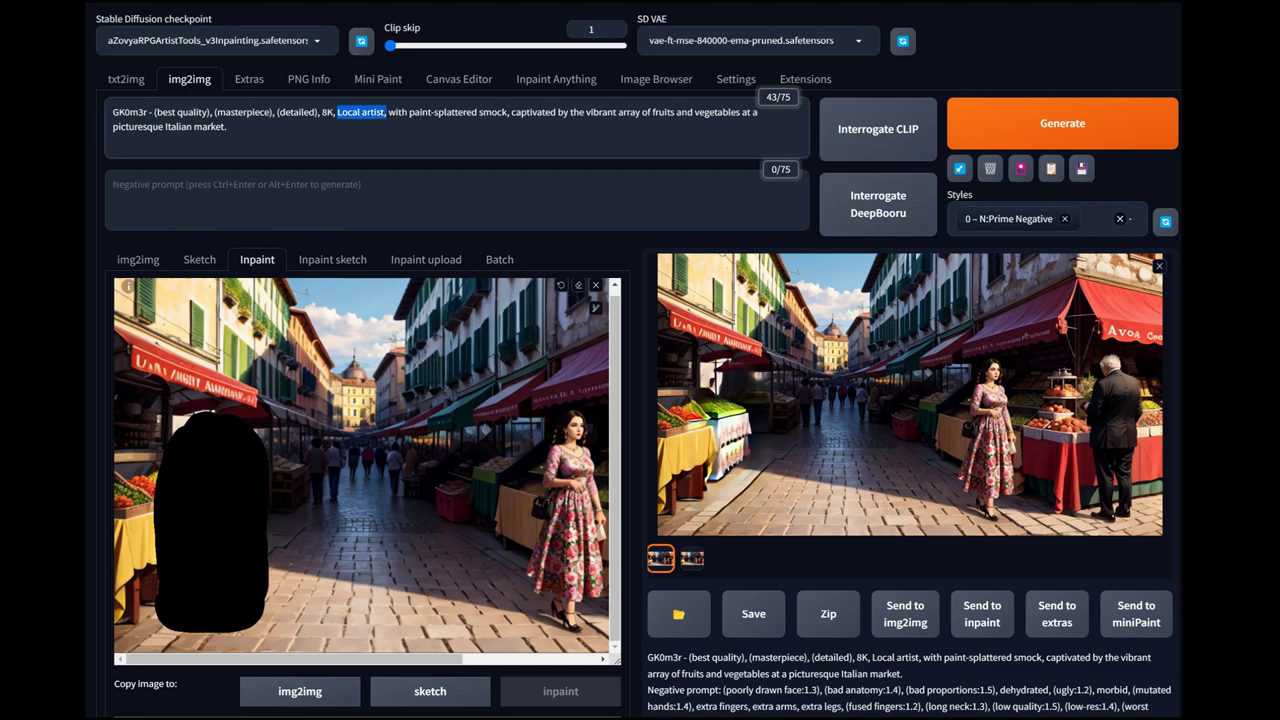
pyautogui.click(363, 112)
pyautogui.moveTo(337, 112); pyautogui.dragTo(384, 112)
pyautogui.hotkey('ctrl', 'Up')
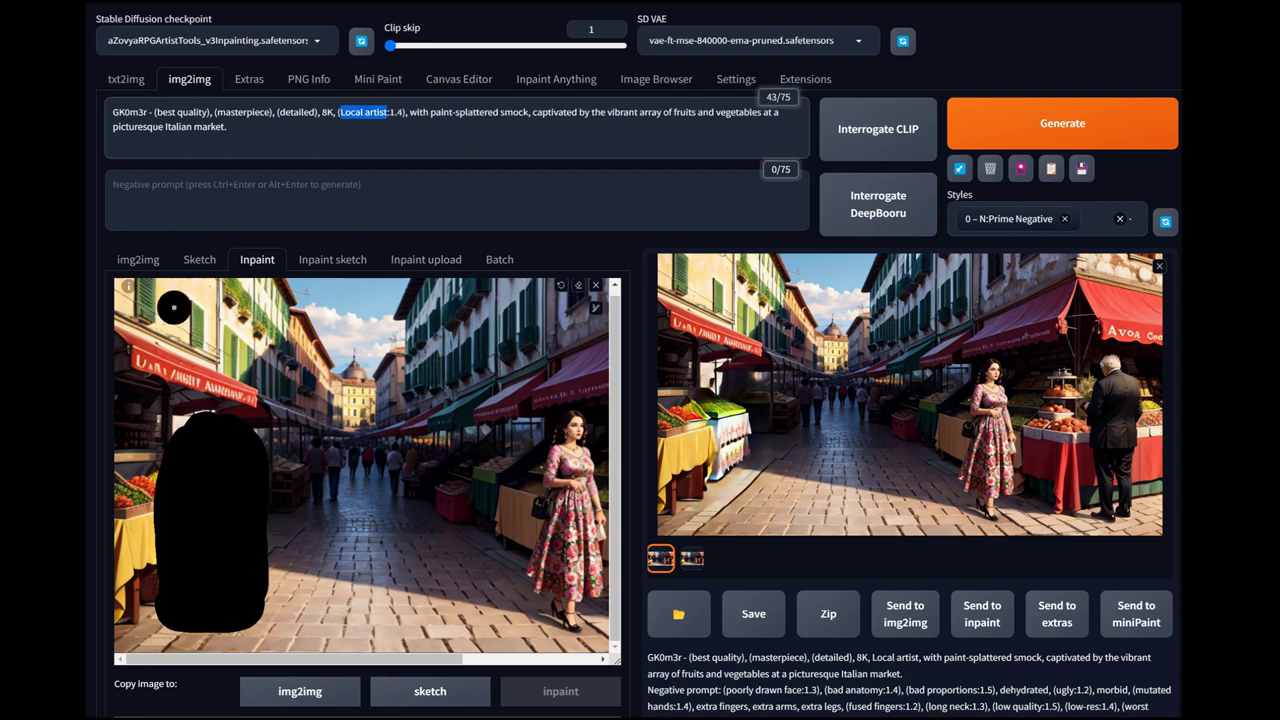
pyautogui.click(330, 280)
pyautogui.hotkey('ctrl', 'Return')
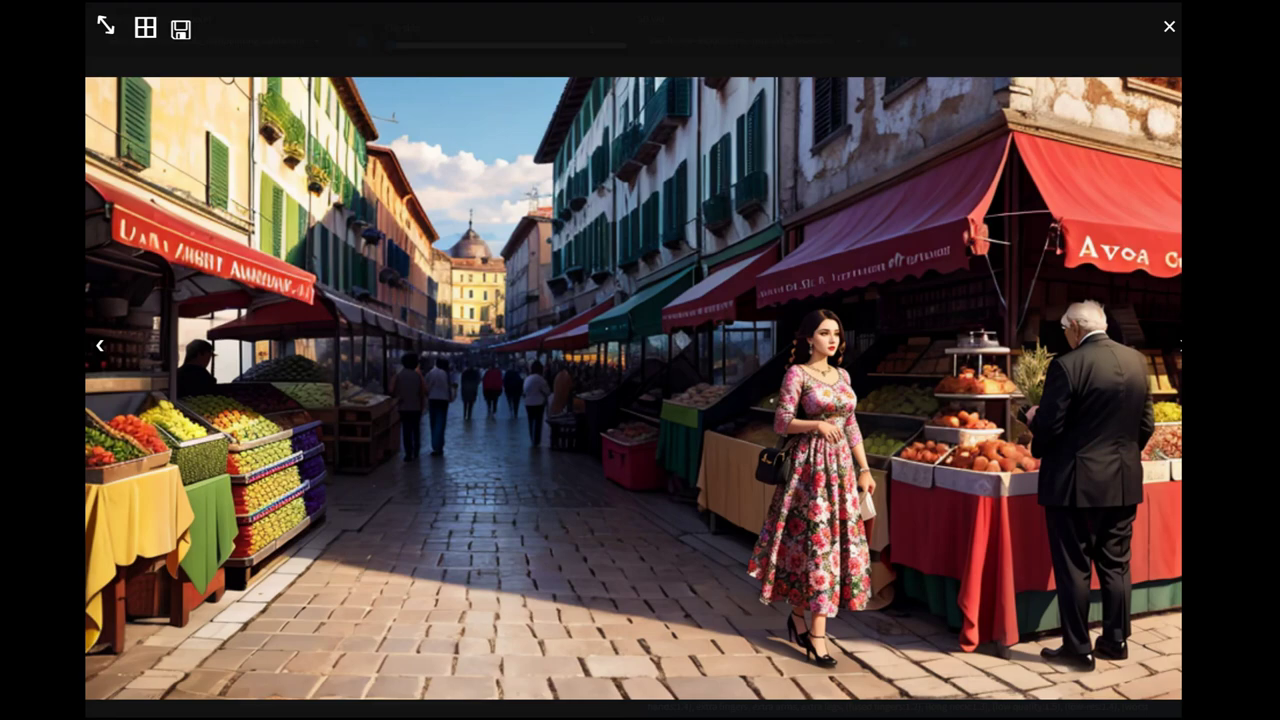
# - Compare the newly generated market images at full size, checking the area around the left stall
pyautogui.press('Escape')
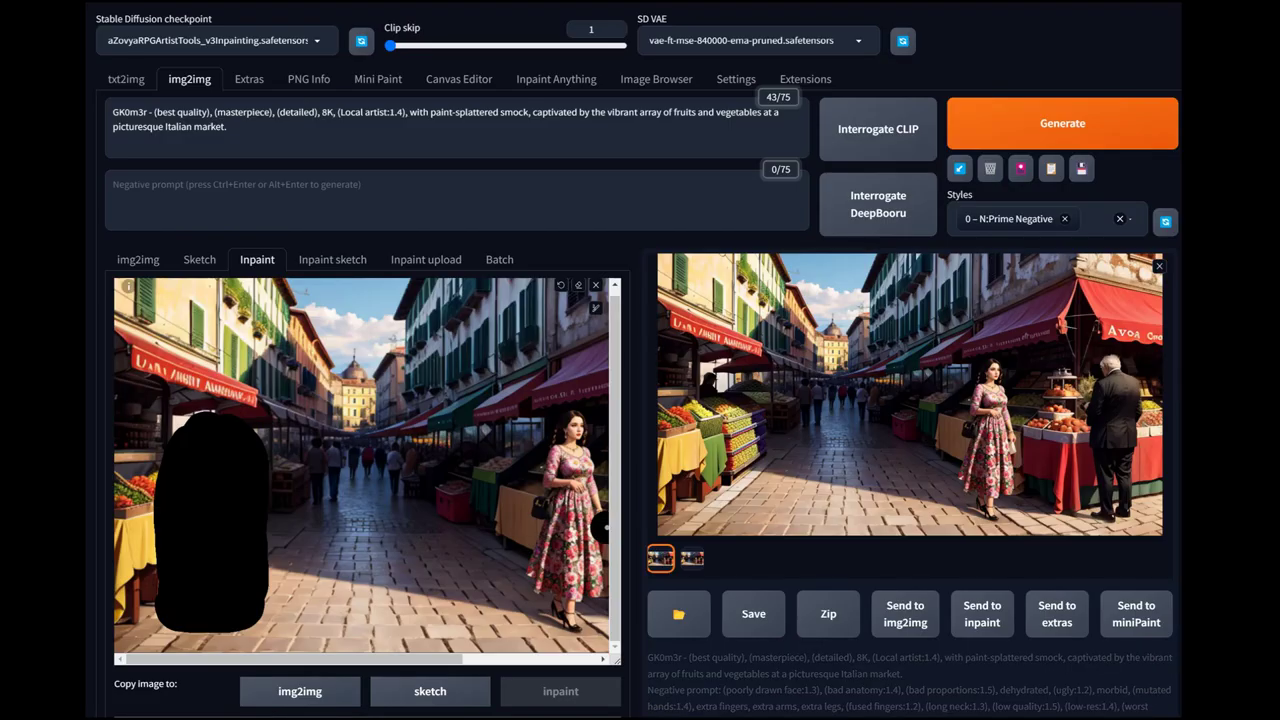
pyautogui.click(727, 440)
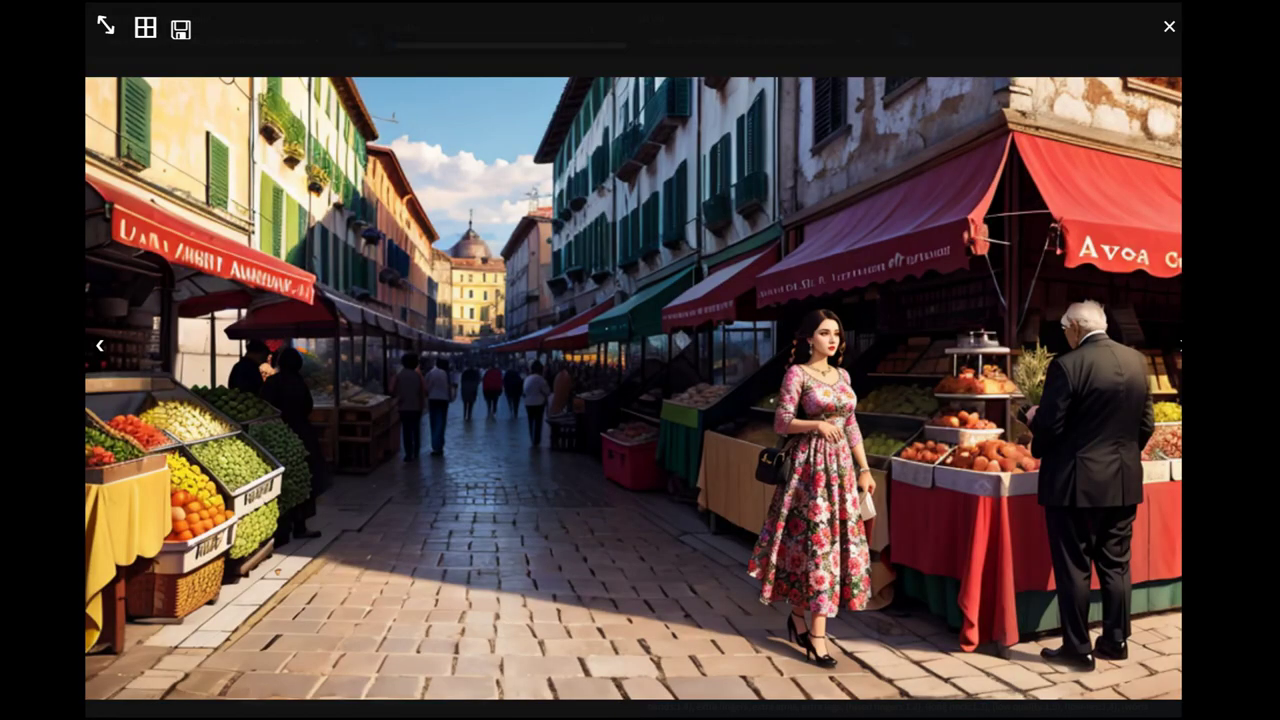
pyautogui.press('Escape')
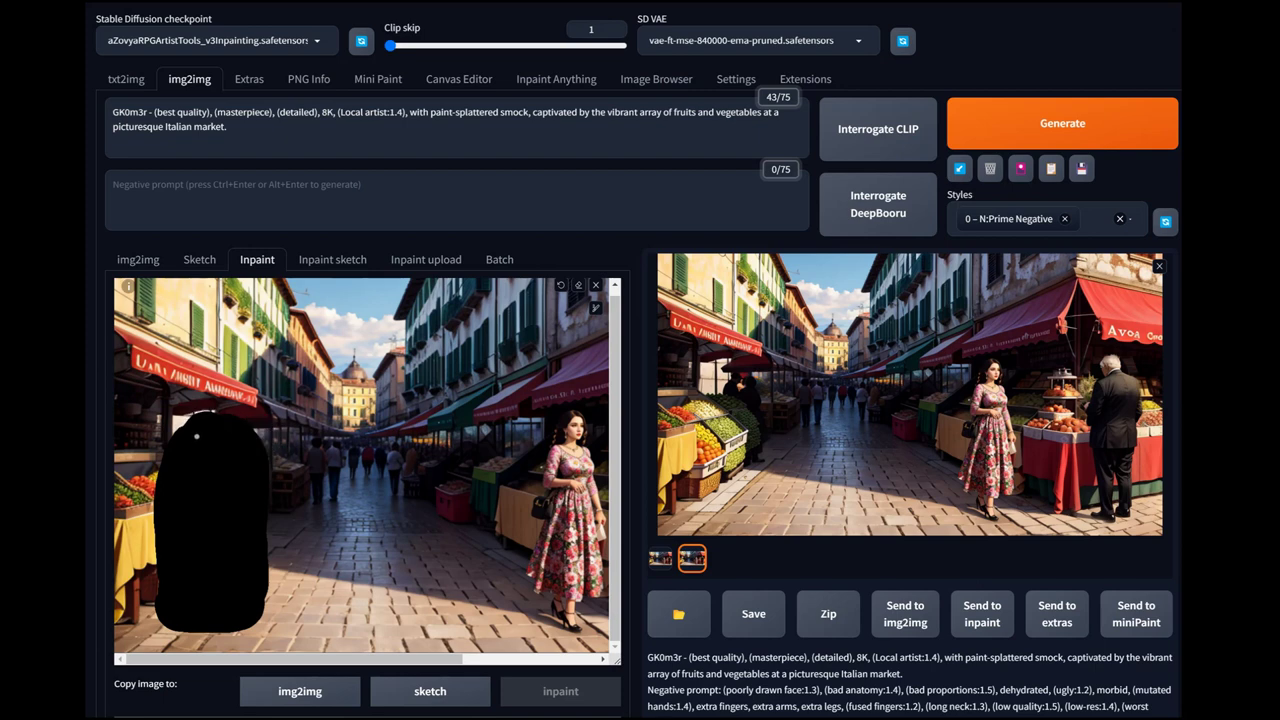
# - Replace the artist mask with a broader one covering the yellow-draped stall's right end and the pavement beside it
pyautogui.click(578, 285)
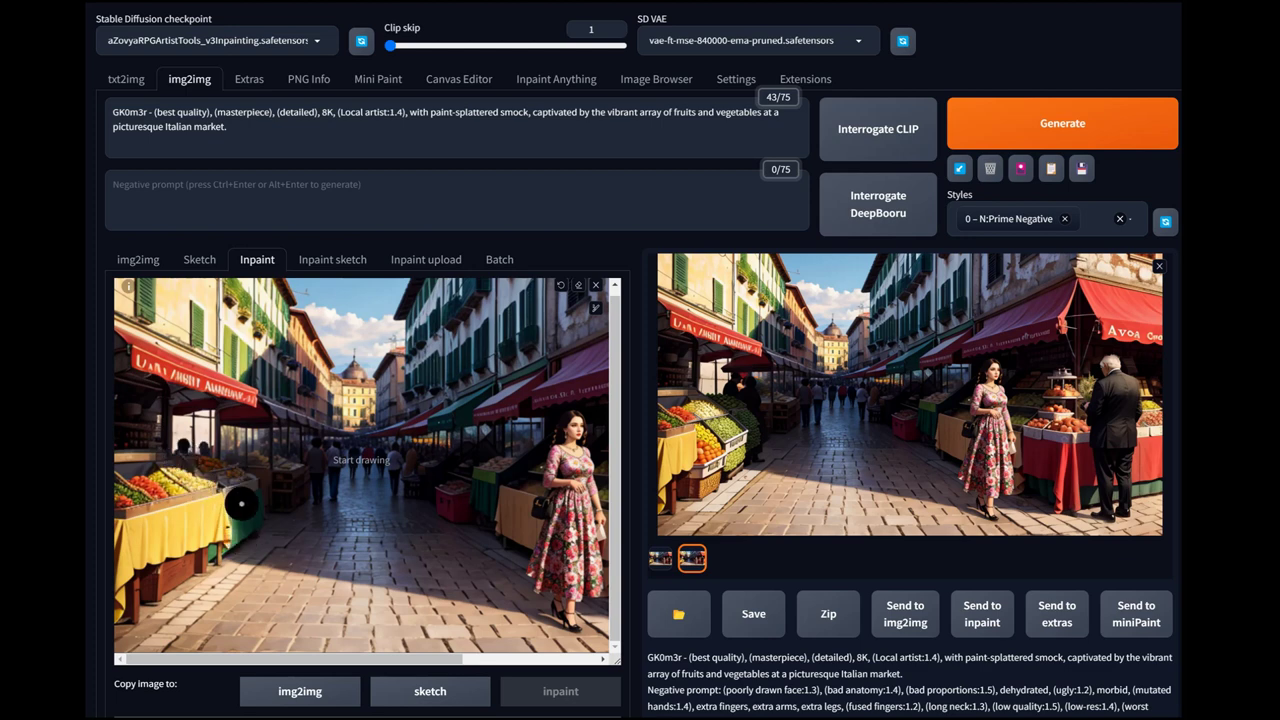
pyautogui.moveTo(246, 461)
pyautogui.mouseDown()
pyautogui.moveTo(244, 492)
pyautogui.moveTo(239, 446)
pyautogui.moveTo(222, 526)
pyautogui.moveTo(212, 484)
pyautogui.moveTo(191, 503)
pyautogui.moveTo(215, 455)
pyautogui.moveTo(268, 440)
pyautogui.moveTo(264, 556)
pyautogui.moveTo(250, 572)
pyautogui.moveTo(200, 566)
pyautogui.moveTo(234, 520)
pyautogui.moveTo(226, 574)
pyautogui.moveTo(200, 584)
pyautogui.moveTo(248, 592)
pyautogui.moveTo(214, 539)
pyautogui.moveTo(180, 524)
pyautogui.moveTo(190, 559)
pyautogui.moveTo(260, 571)
pyautogui.moveTo(288, 545)
pyautogui.moveTo(273, 519)
pyautogui.mouseUp()
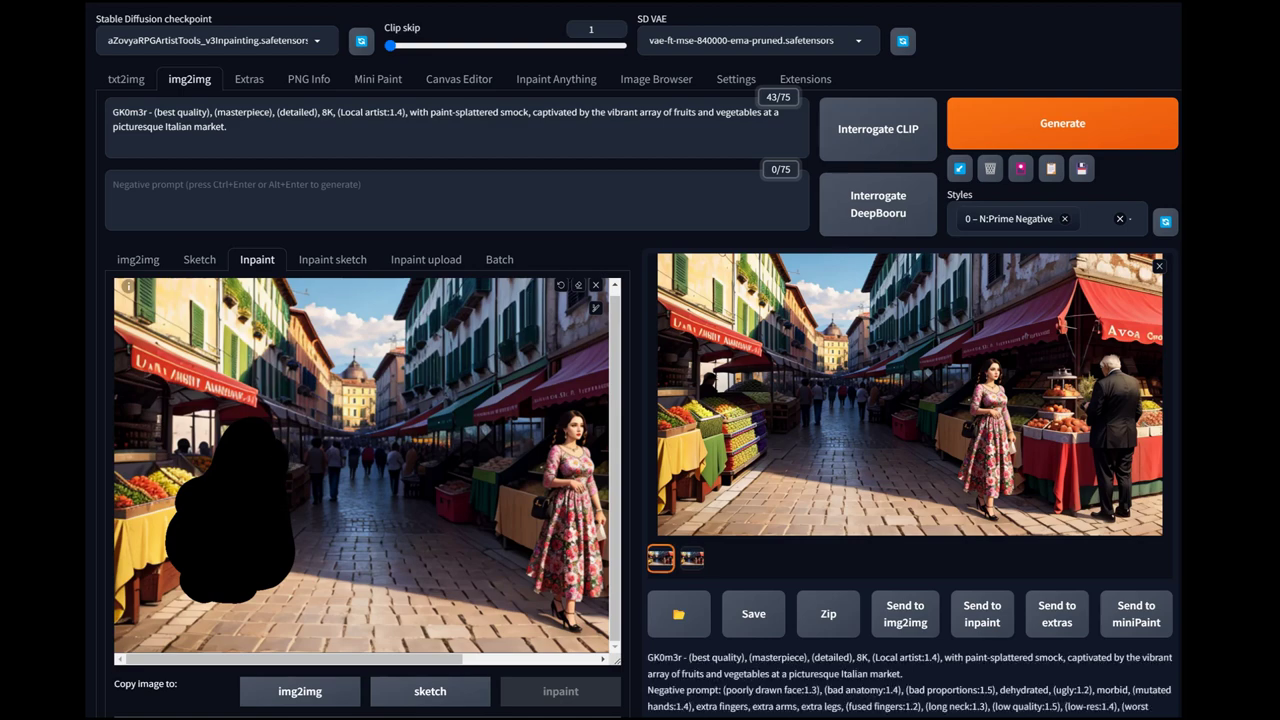
# - Set the only-masked padding to 20 pixels and the output size to 768 × 768, and regenerate the local artist batch
pyautogui.scroll(-5, 457, 600)
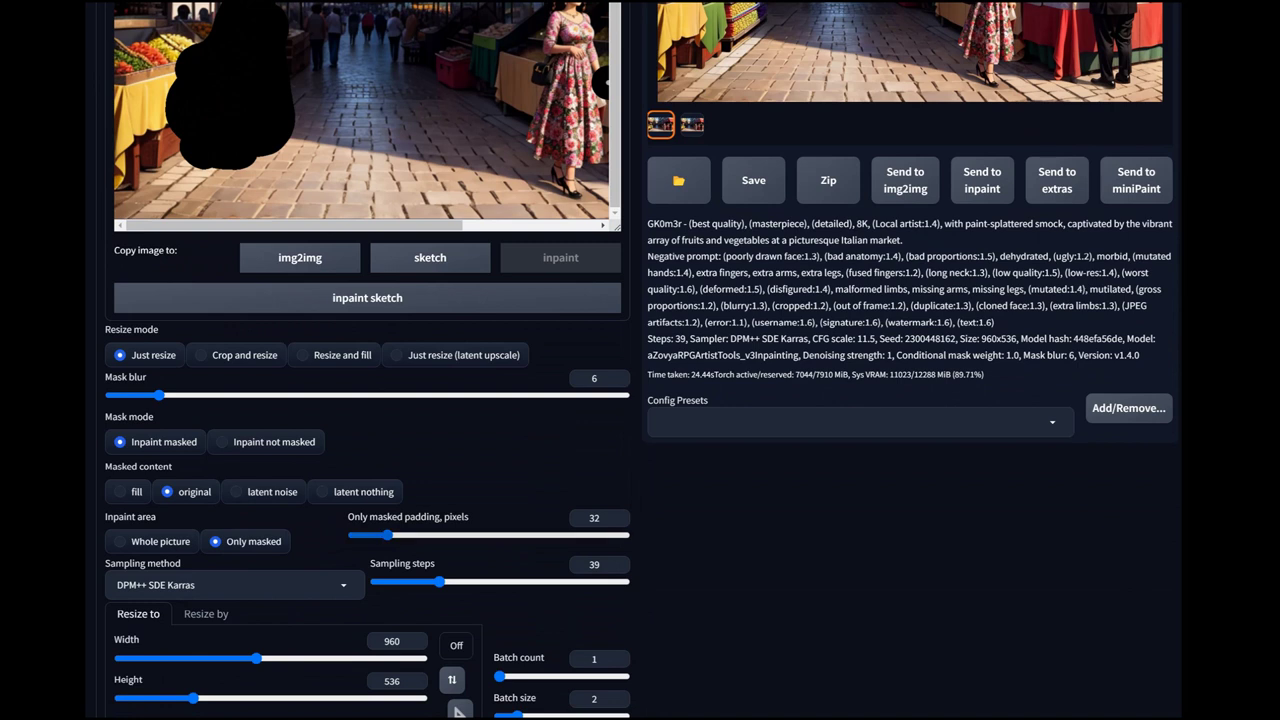
pyautogui.moveTo(386, 535); pyautogui.dragTo(372, 535)
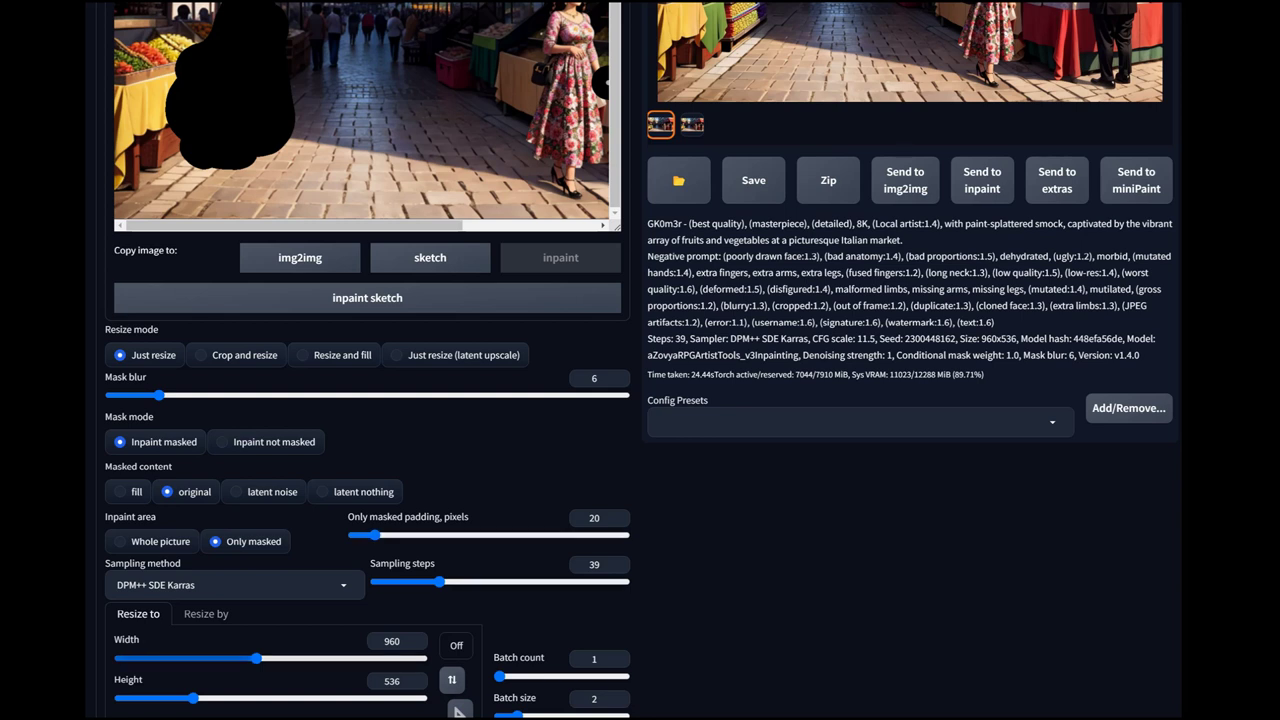
pyautogui.doubleClick(395, 641)
pyautogui.write('768')
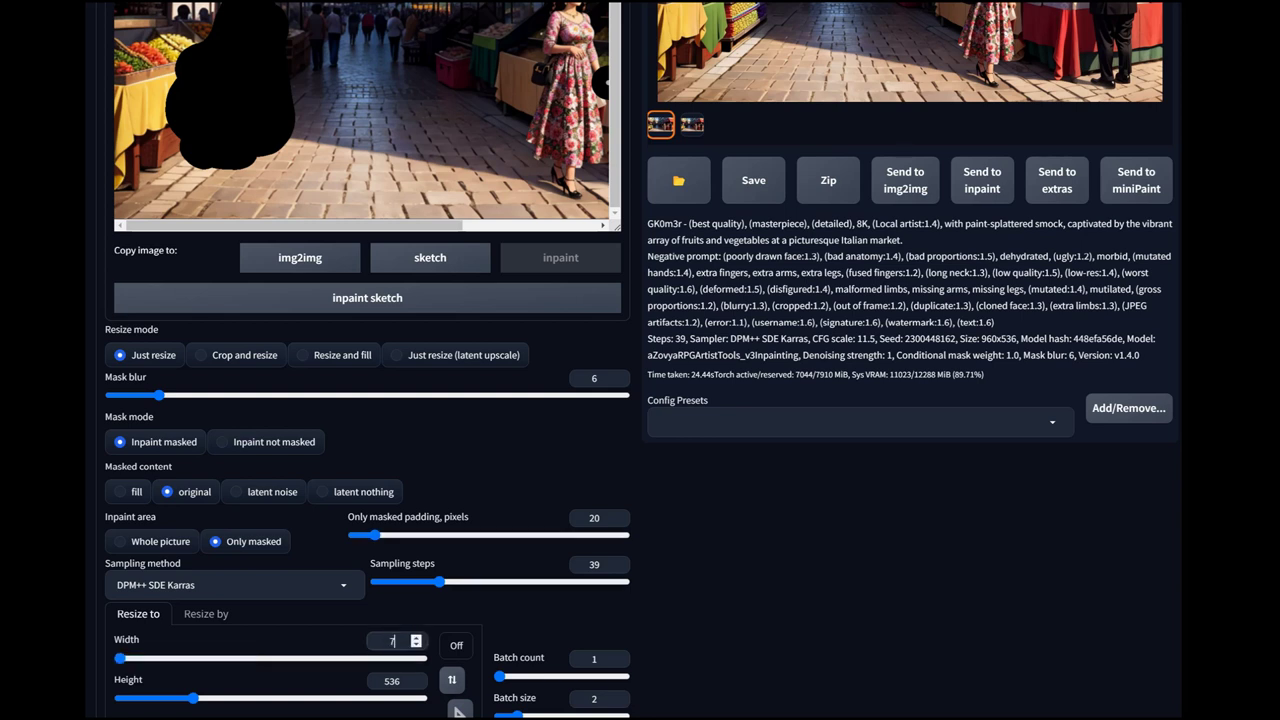
pyautogui.doubleClick(392, 681)
pyautogui.write('768')
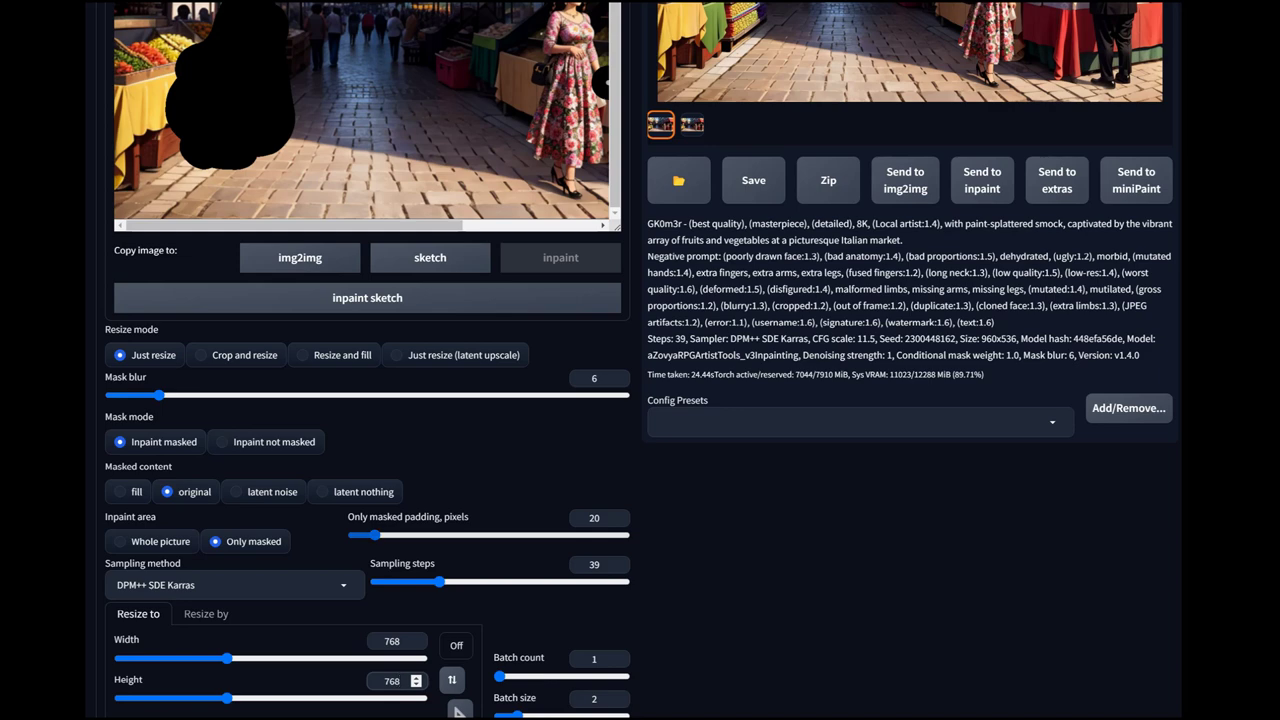
pyautogui.scroll(-1, 640, 400)
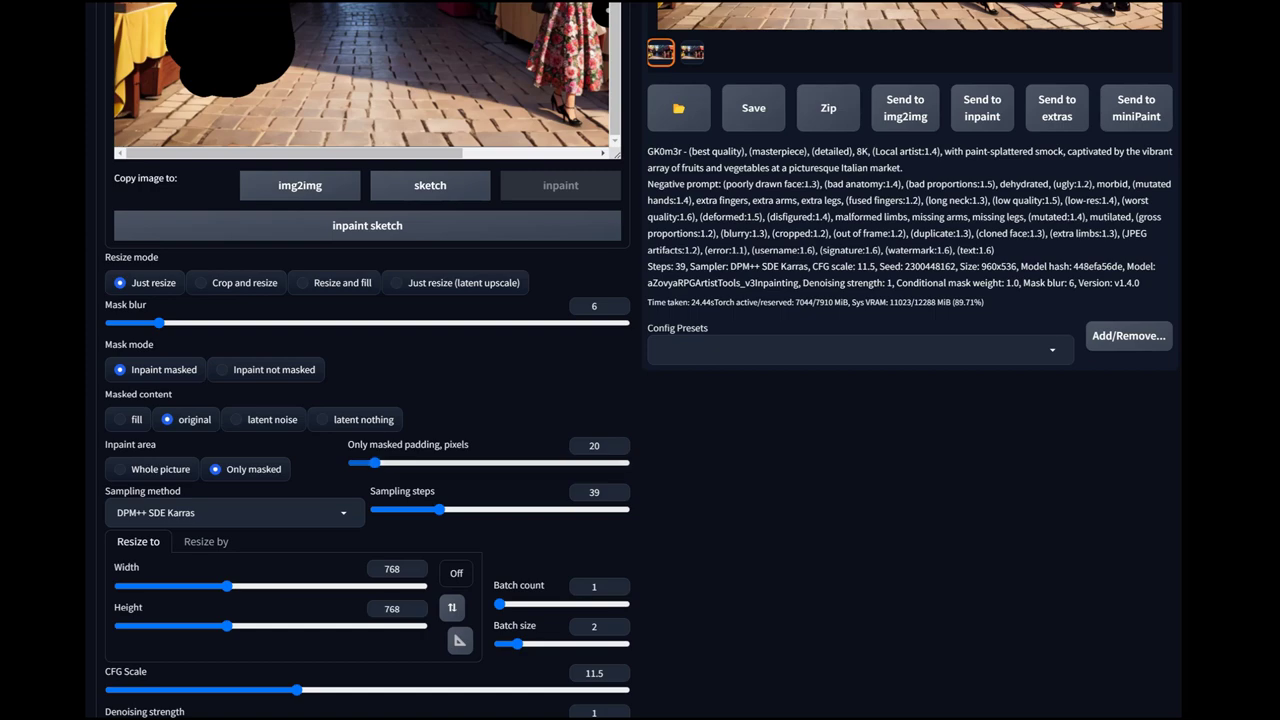
pyautogui.scroll(2, 640, 360)
pyautogui.scroll(3, 640, 360)
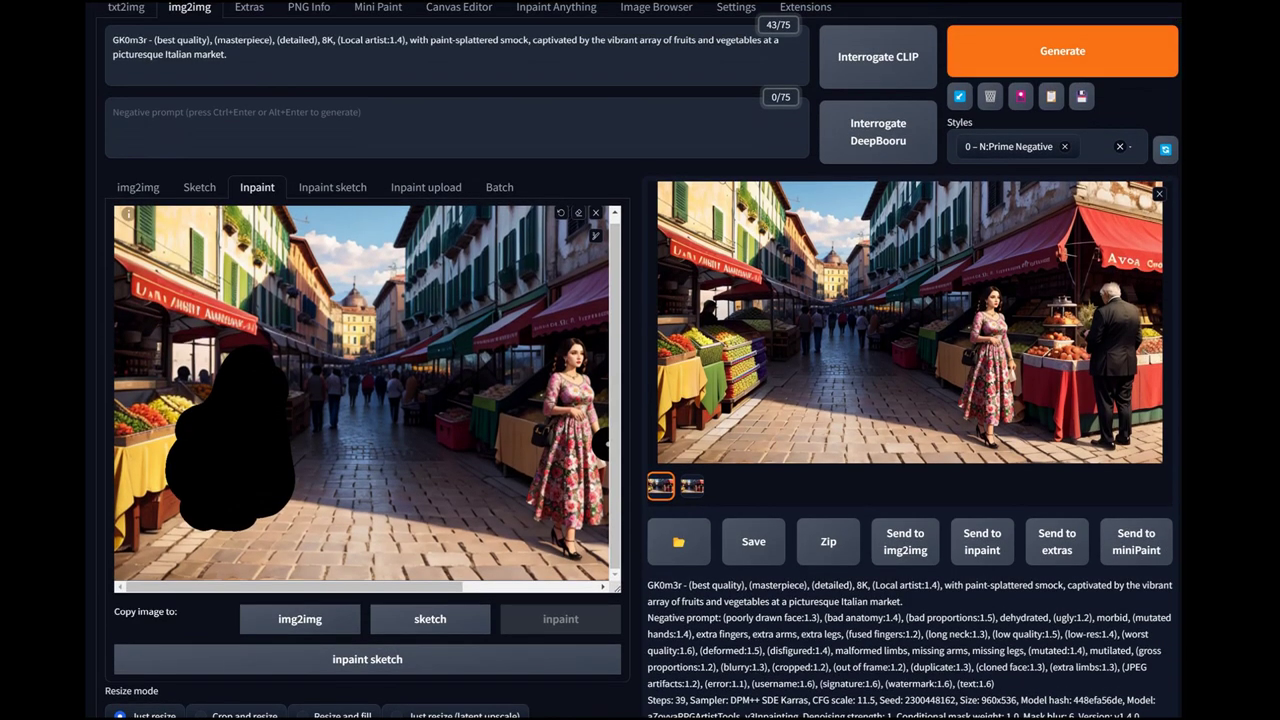
pyautogui.hotkey('ctrl', 'Return')
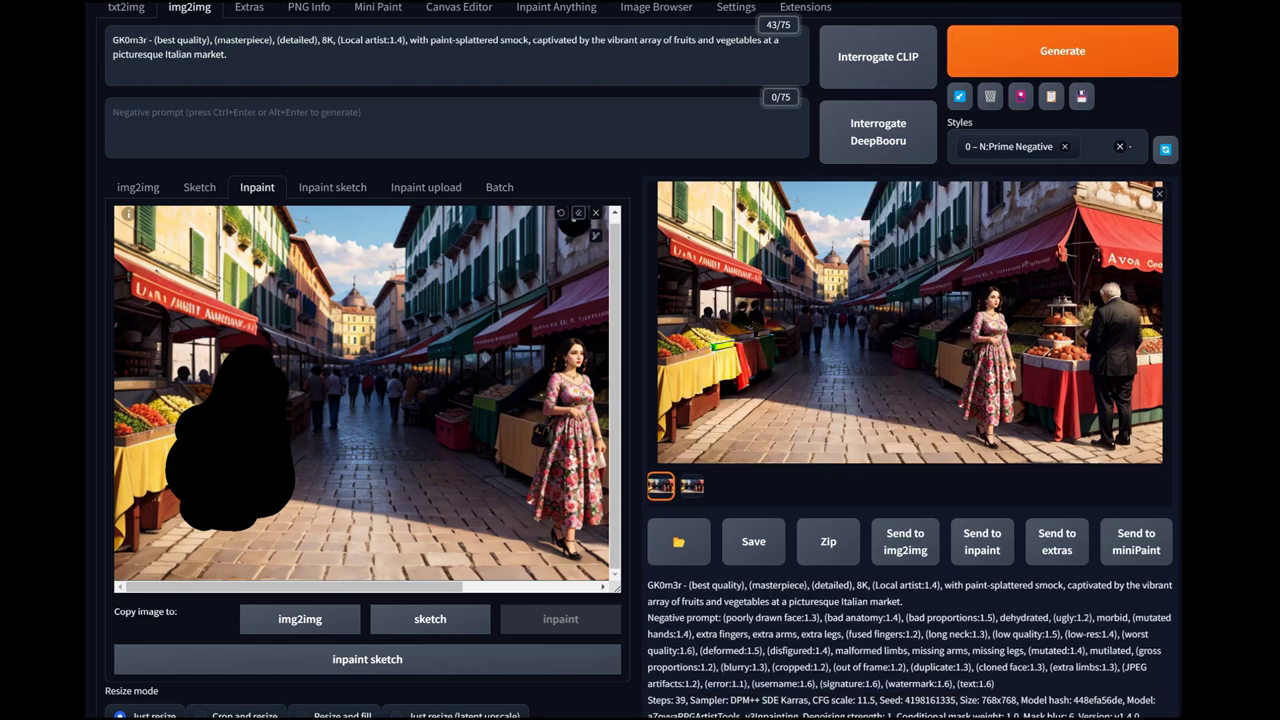
pyautogui.click(561, 213)
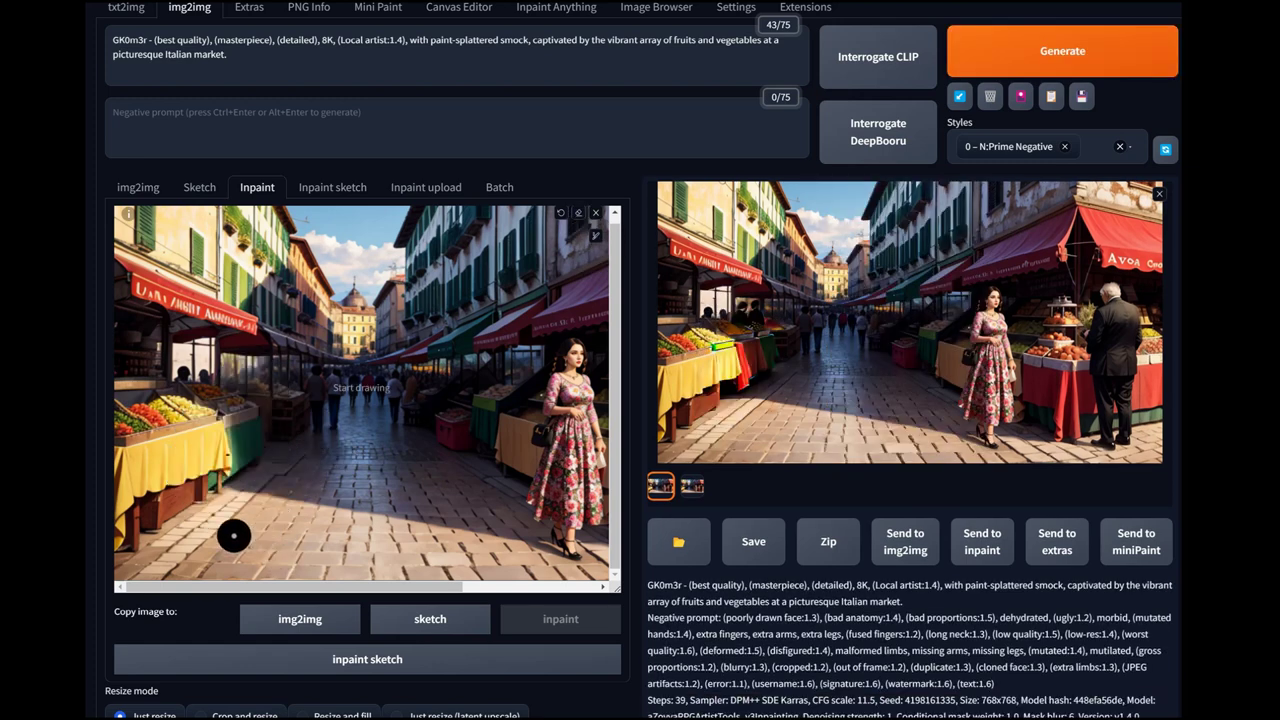
pyautogui.moveTo(188, 551)
pyautogui.mouseDown()
pyautogui.moveTo(148, 485)
pyautogui.moveTo(145, 432)
pyautogui.moveTo(160, 342)
pyautogui.moveTo(182, 328)
pyautogui.moveTo(195, 408)
pyautogui.moveTo(176, 485)
pyautogui.moveTo(180, 568)
pyautogui.moveTo(224, 556)
pyautogui.moveTo(234, 528)
pyautogui.moveTo(194, 411)
pyautogui.moveTo(206, 530)
pyautogui.moveTo(201, 467)
pyautogui.mouseUp()
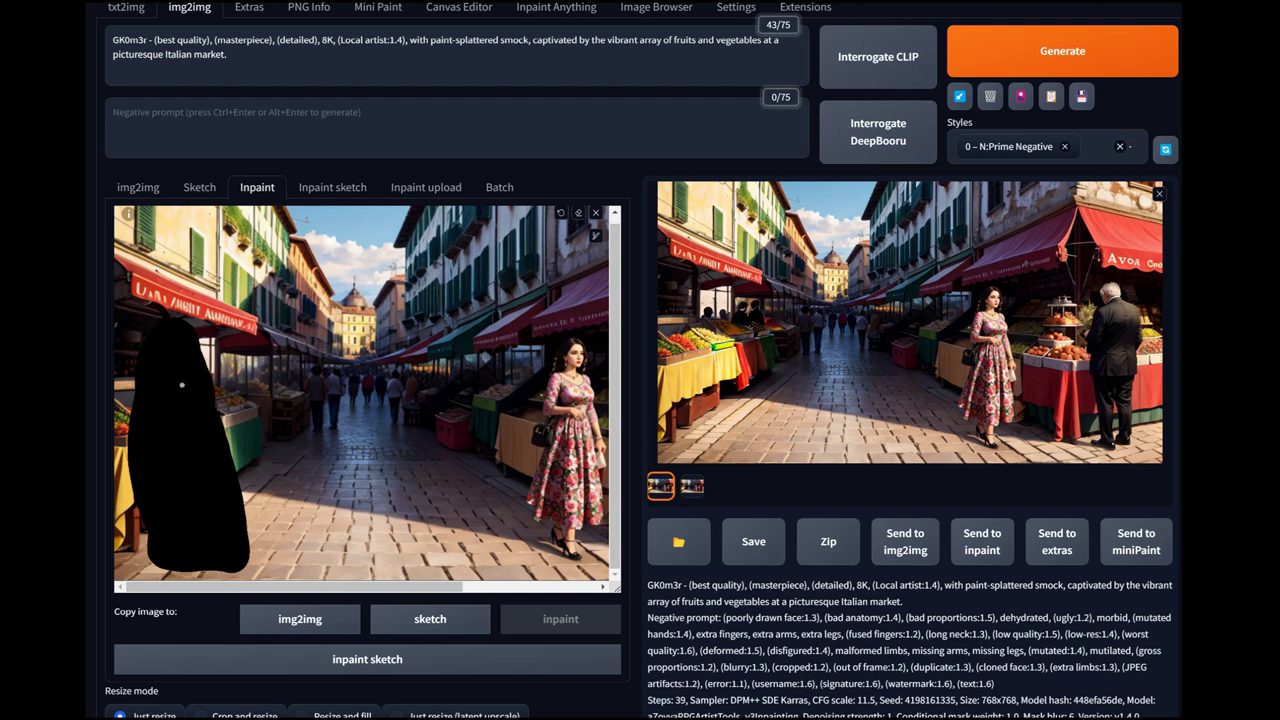
pyautogui.moveTo(182, 384)
pyautogui.mouseDown()
pyautogui.moveTo(184, 336)
pyautogui.moveTo(209, 456)
pyautogui.moveTo(237, 511)
pyautogui.moveTo(167, 501)
pyautogui.moveTo(235, 432)
pyautogui.mouseUp()
# - Erase the mask, enlarge the brush to its maximum, paint a large mask over the yellow-draped stall and pavement, and generate the batch
pyautogui.press('Right')
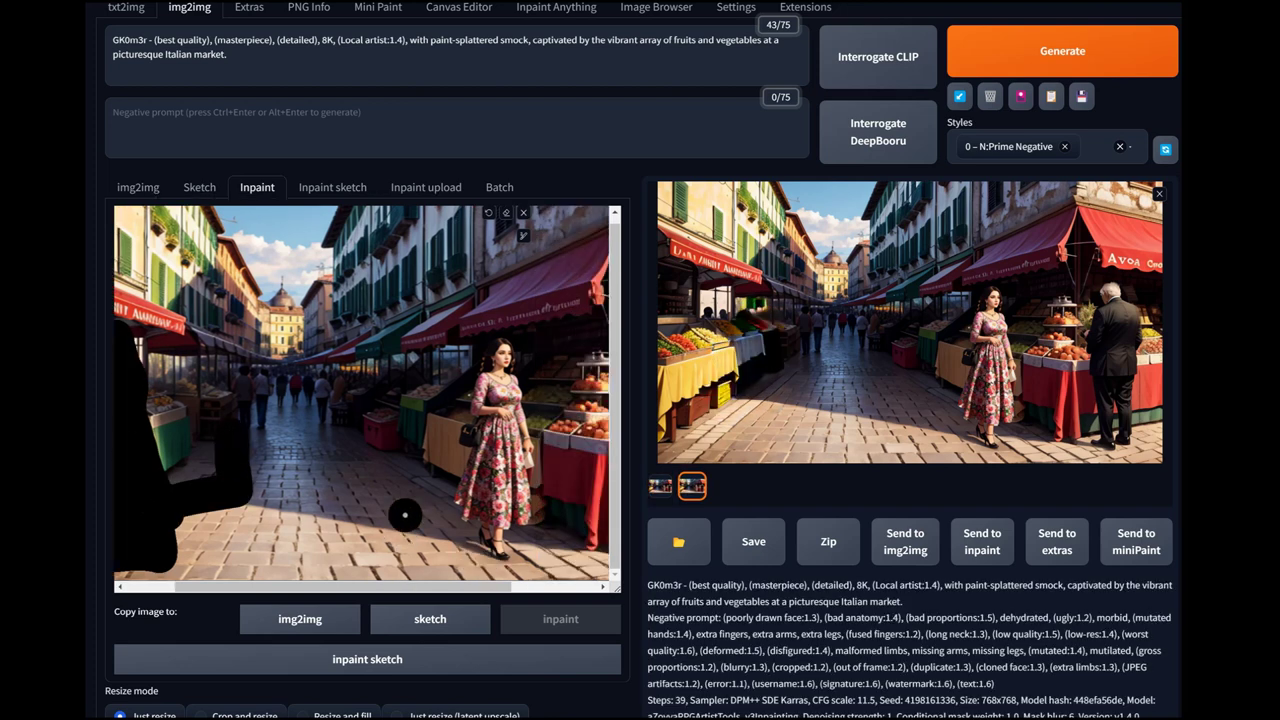
pyautogui.click(506, 212)
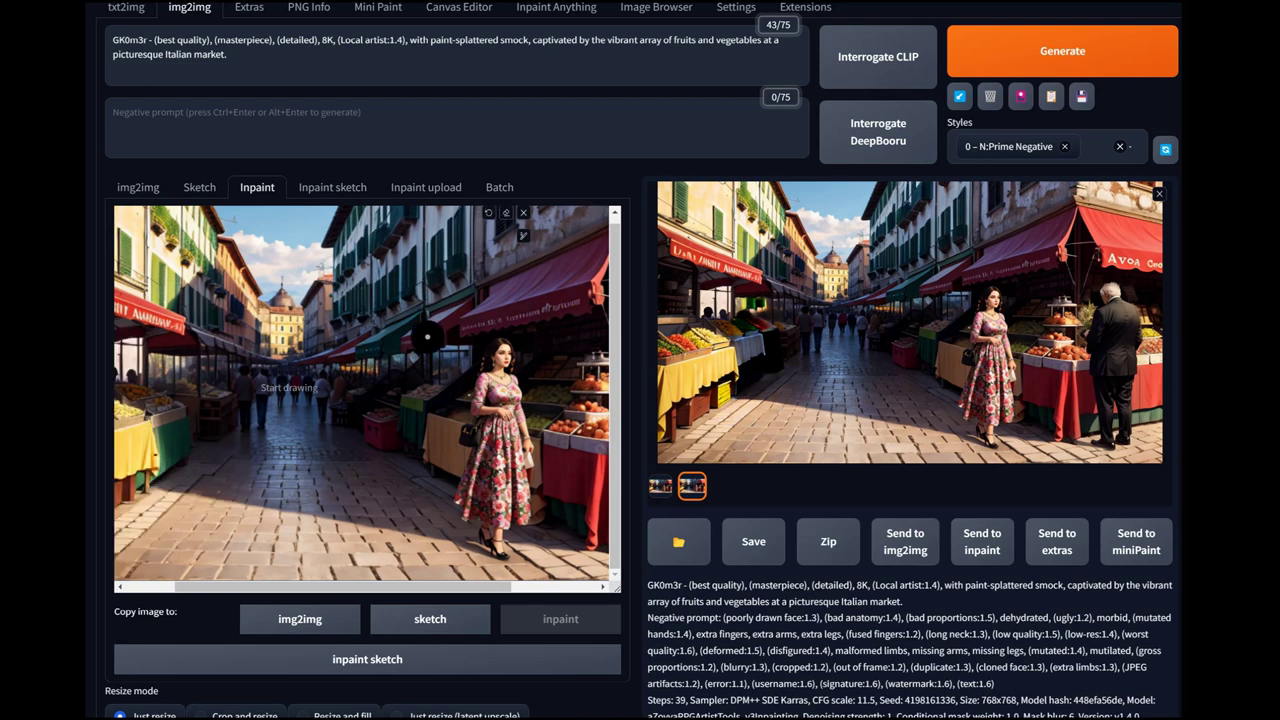
pyautogui.press('f')
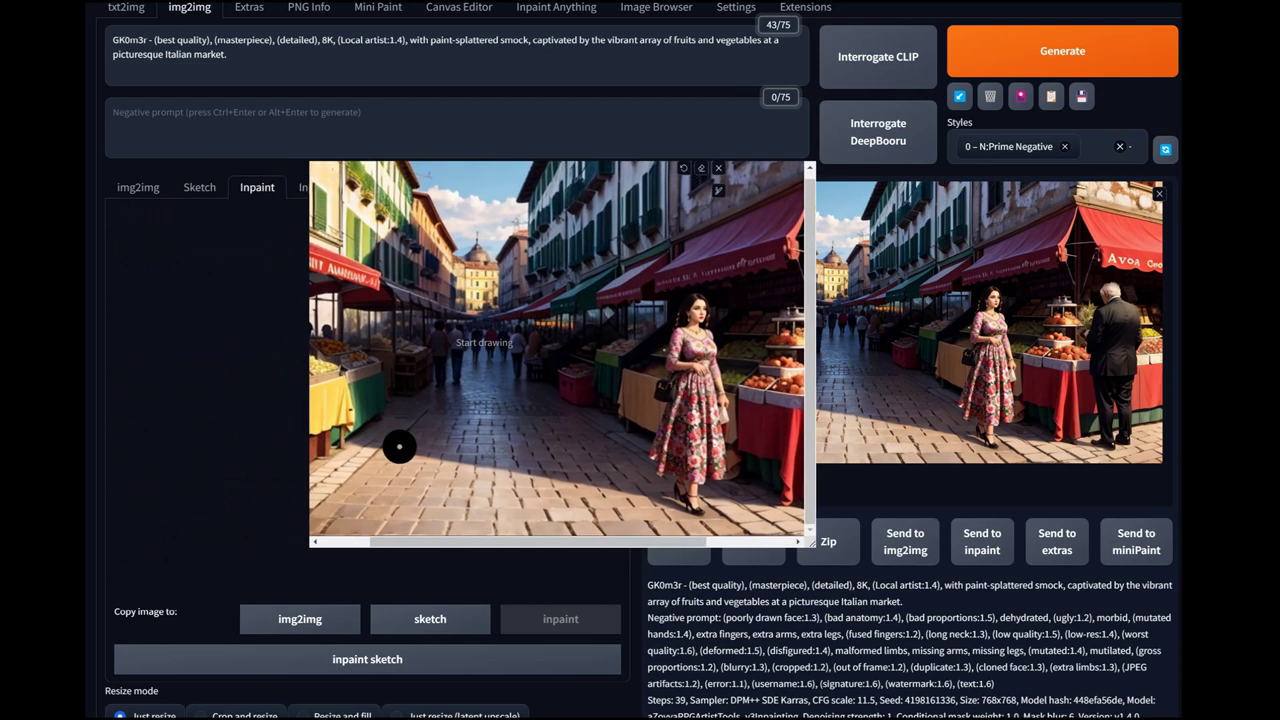
pyautogui.press('f')
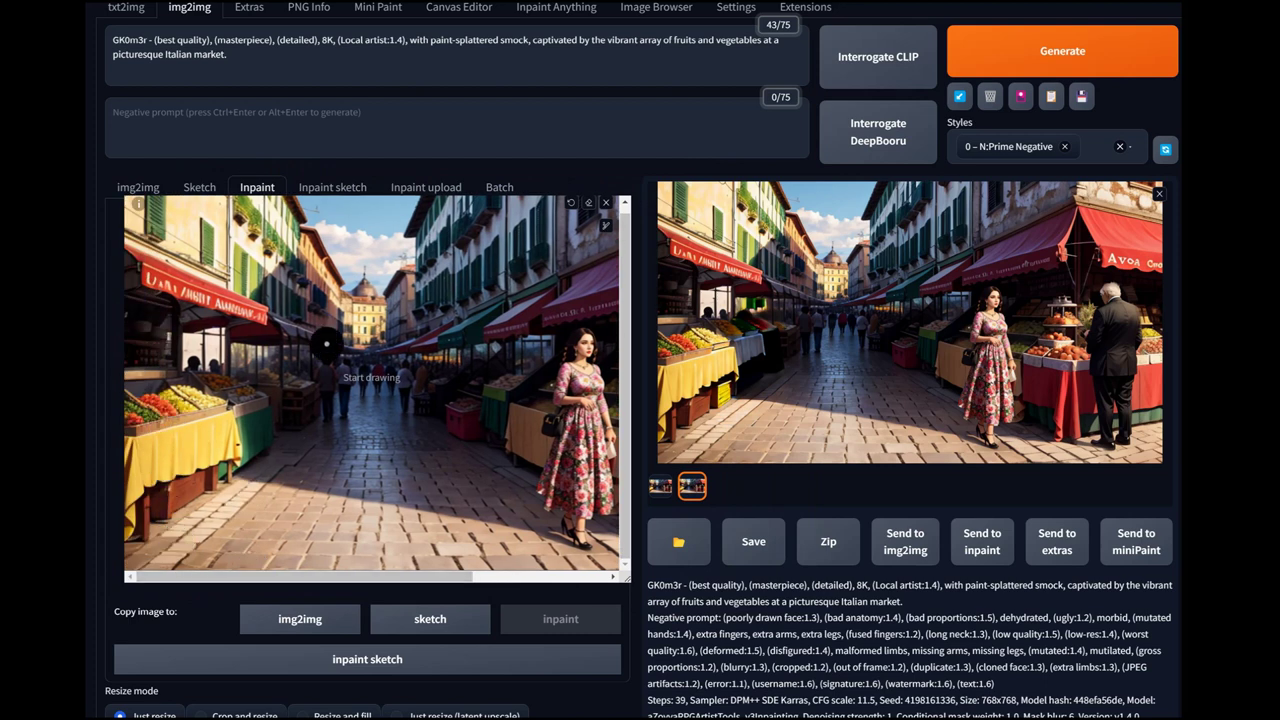
pyautogui.click(605, 226)
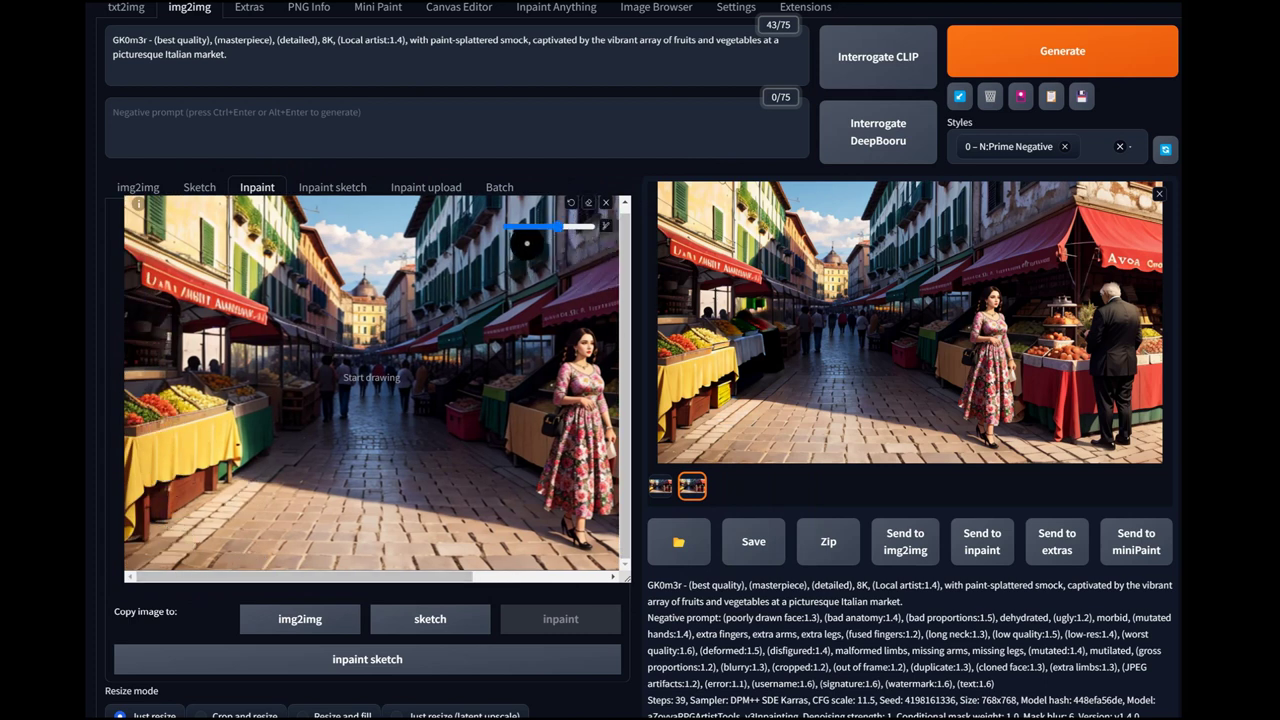
pyautogui.moveTo(562, 226); pyautogui.dragTo(590, 226)
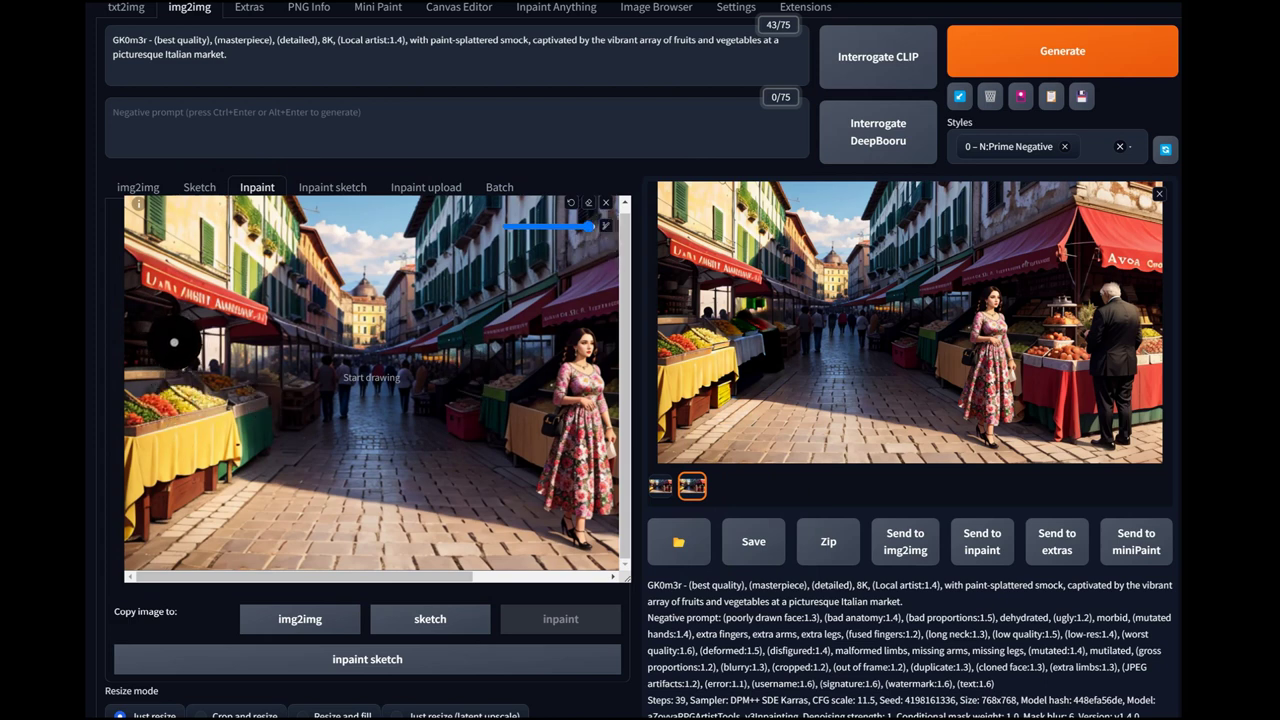
pyautogui.moveTo(174, 342)
pyautogui.mouseDown()
pyautogui.moveTo(170, 536)
pyautogui.moveTo(236, 546)
pyautogui.moveTo(275, 535)
pyautogui.moveTo(267, 503)
pyautogui.moveTo(192, 498)
pyautogui.moveTo(253, 448)
pyautogui.moveTo(224, 439)
pyautogui.moveTo(203, 354)
pyautogui.moveTo(232, 390)
pyautogui.moveTo(237, 512)
pyautogui.mouseUp()
pyautogui.hotkey('ctrl', 'Enter')
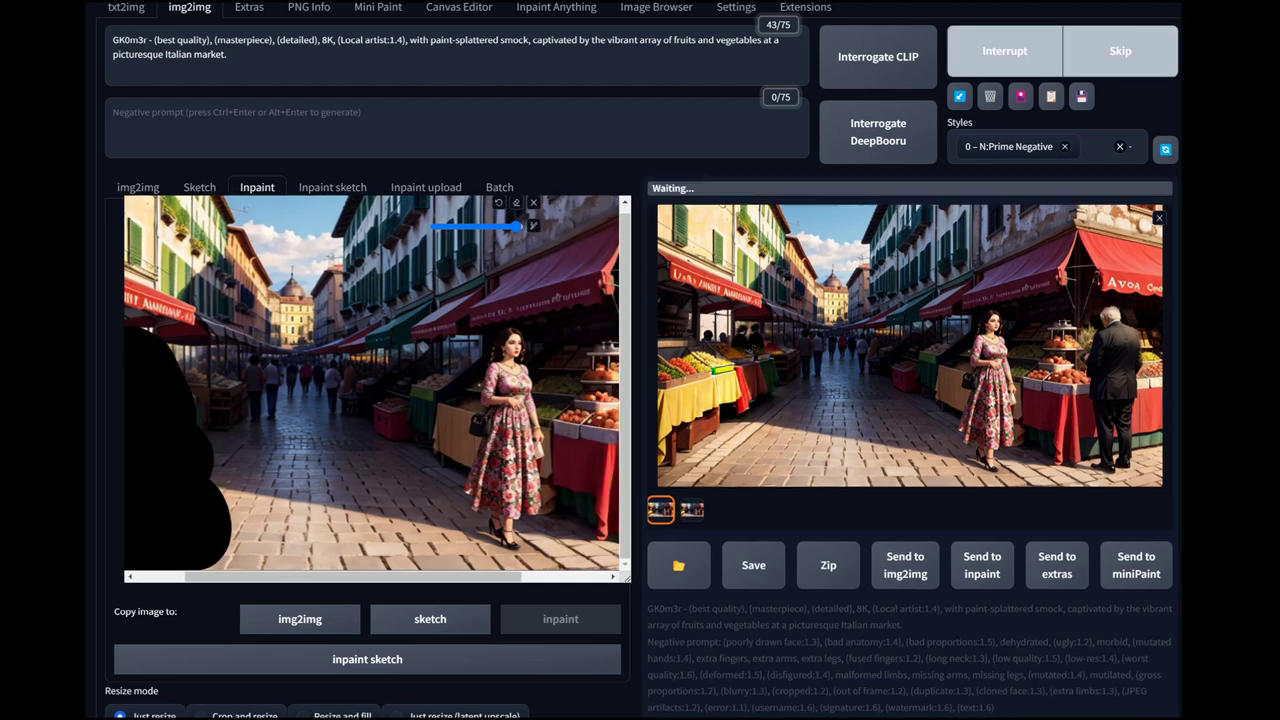
pyautogui.hscroll(-1, 275, 568)
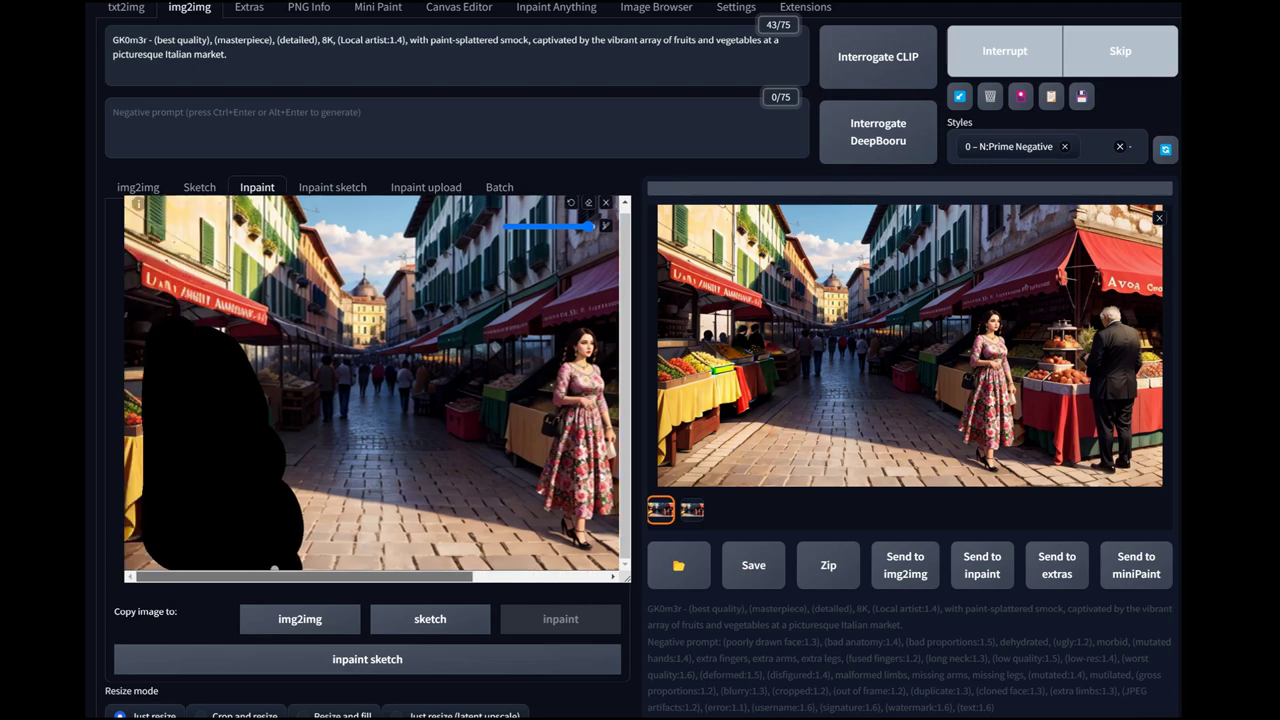
pyautogui.scroll(-5, 520, 555)
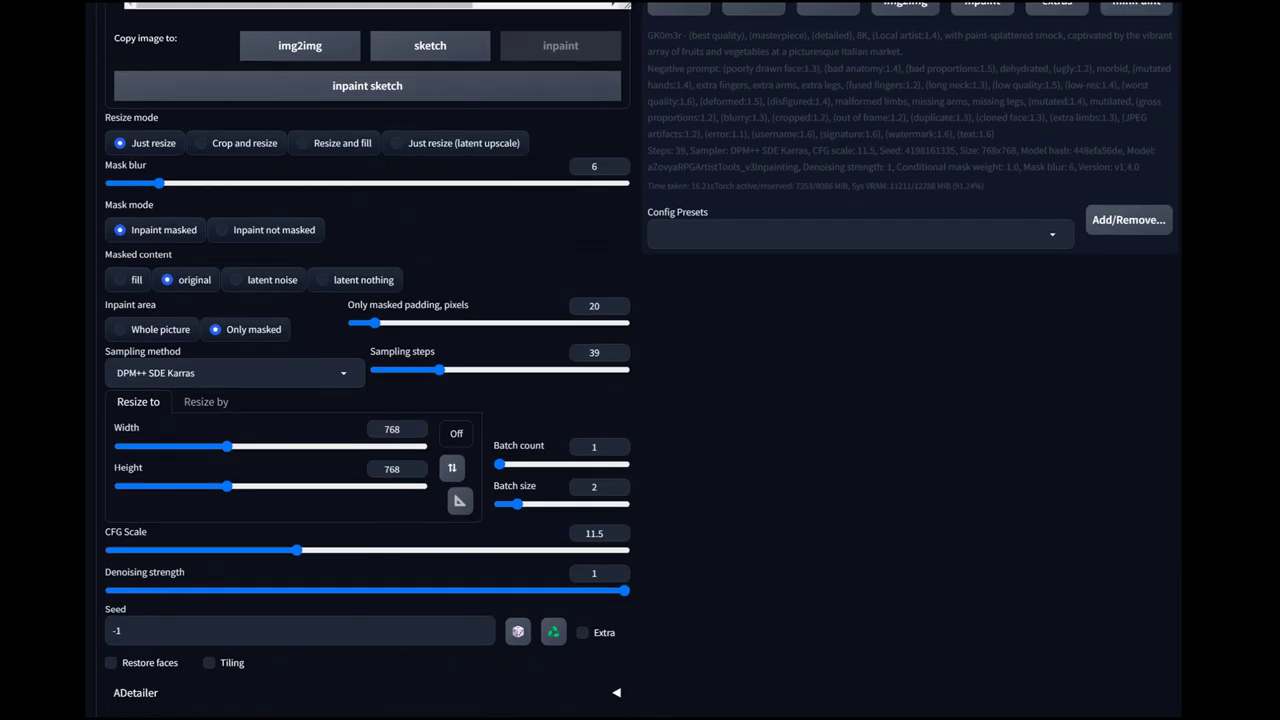
pyautogui.scroll(-3, 367, 360)
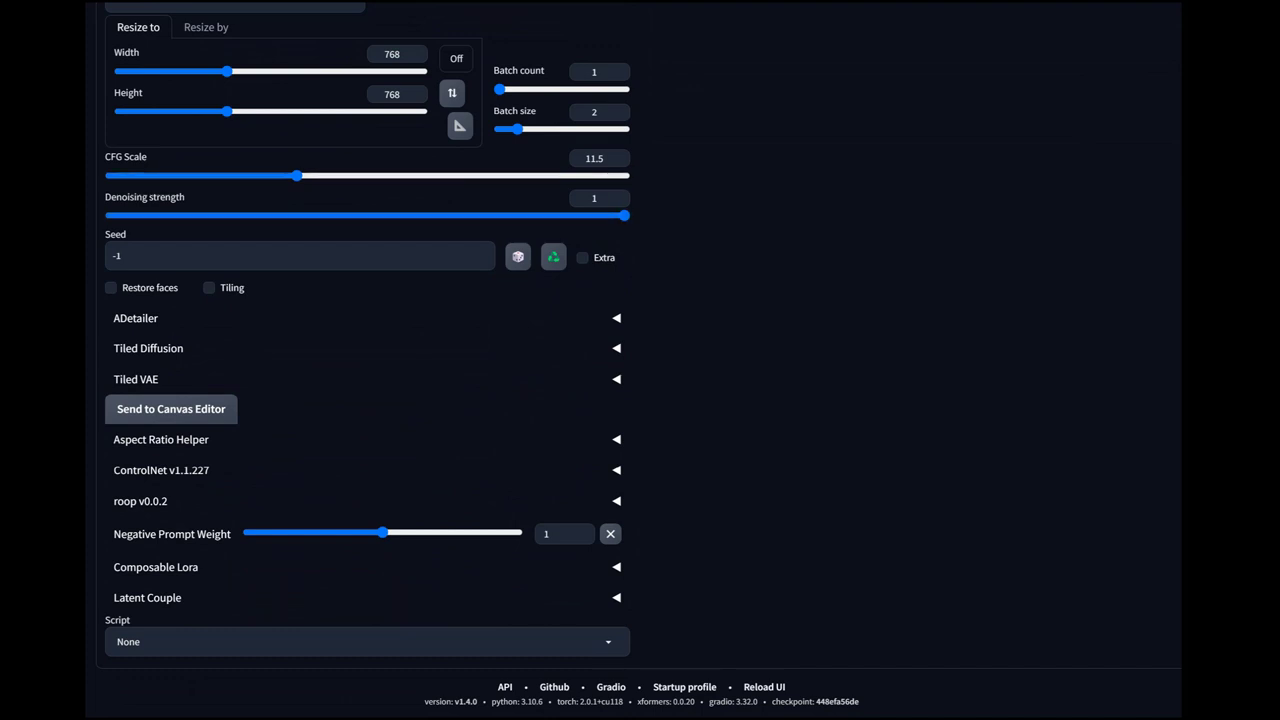
pyautogui.scroll(10, 640, 360)
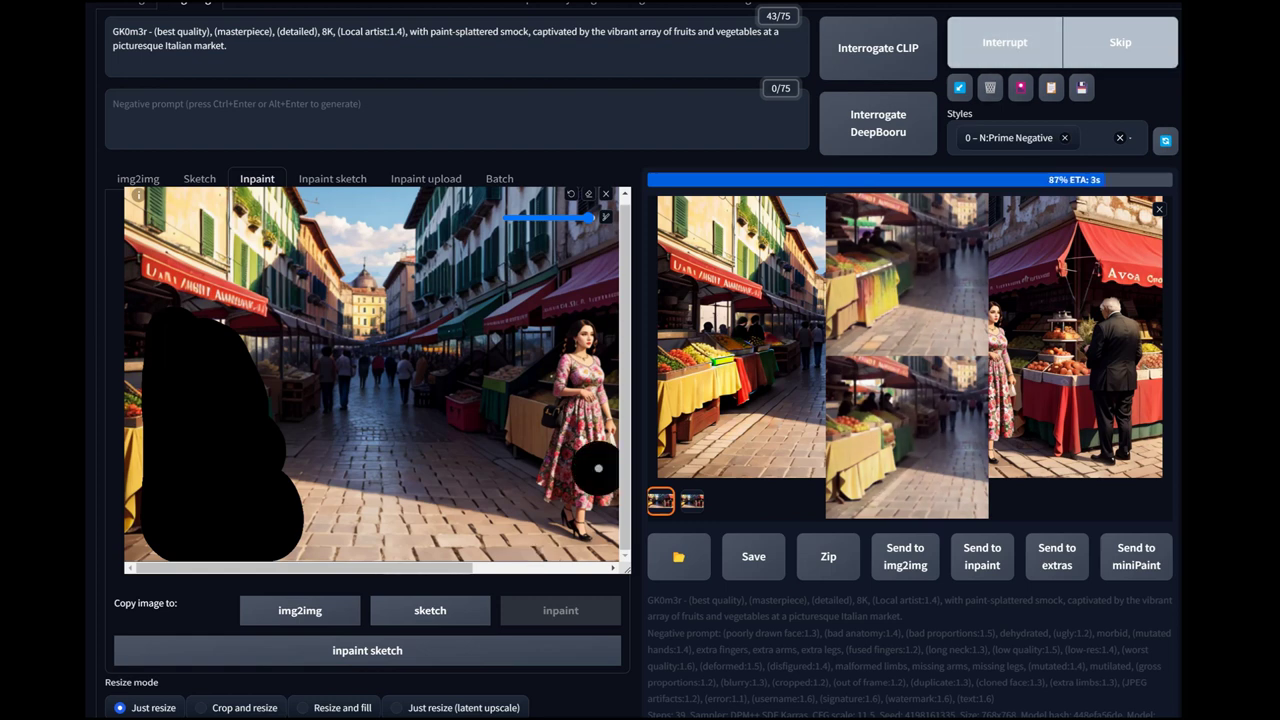
# - Set the CFG scale to 15 and the denoising strength to 0.93, and regenerate the local artist batch
pyautogui.scroll(-2, 600, 420)
pyautogui.scroll(-5, 640, 360)
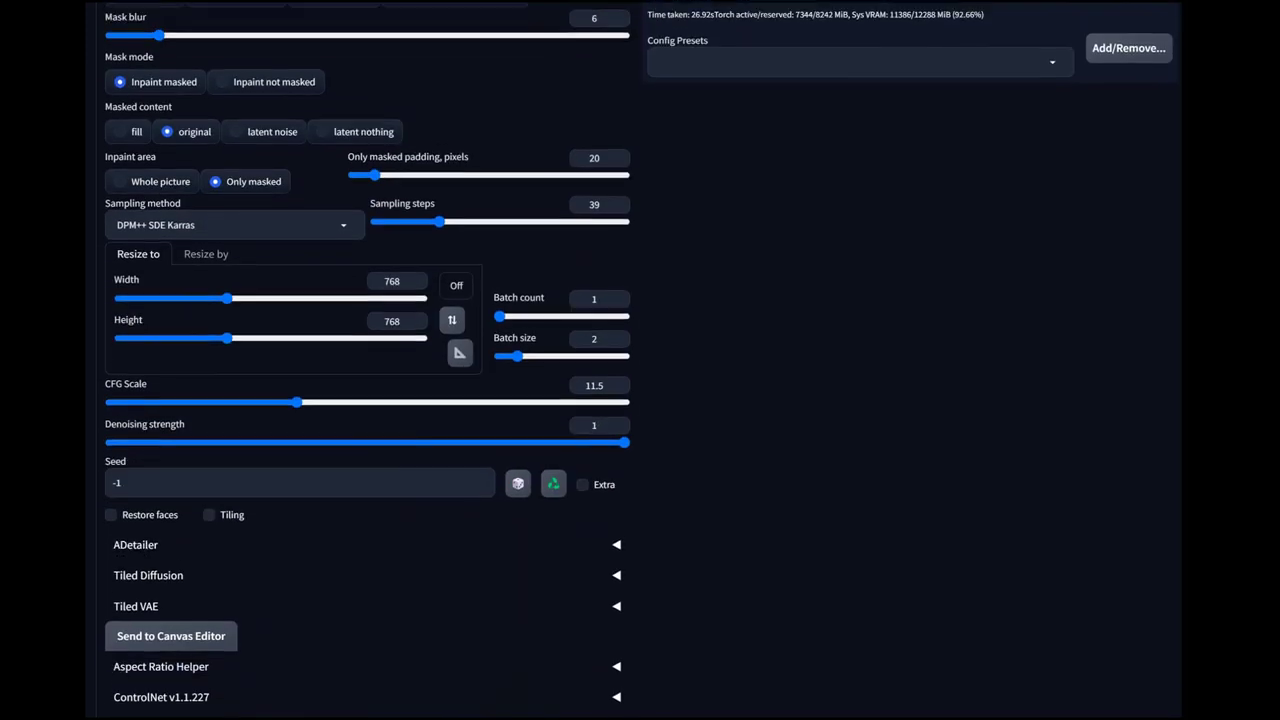
pyautogui.moveTo(624, 432); pyautogui.dragTo(588, 432)
pyautogui.scroll(10, 640, 360)
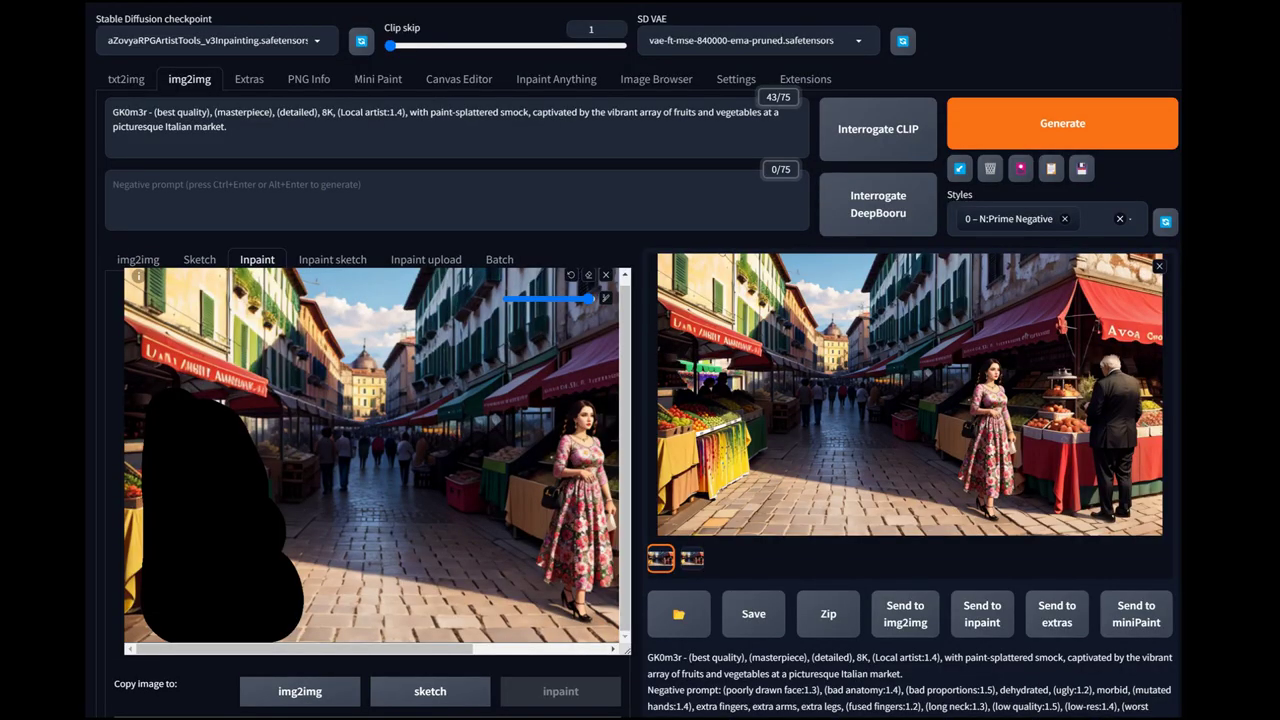
pyautogui.hotkey('ctrl', 'Return')
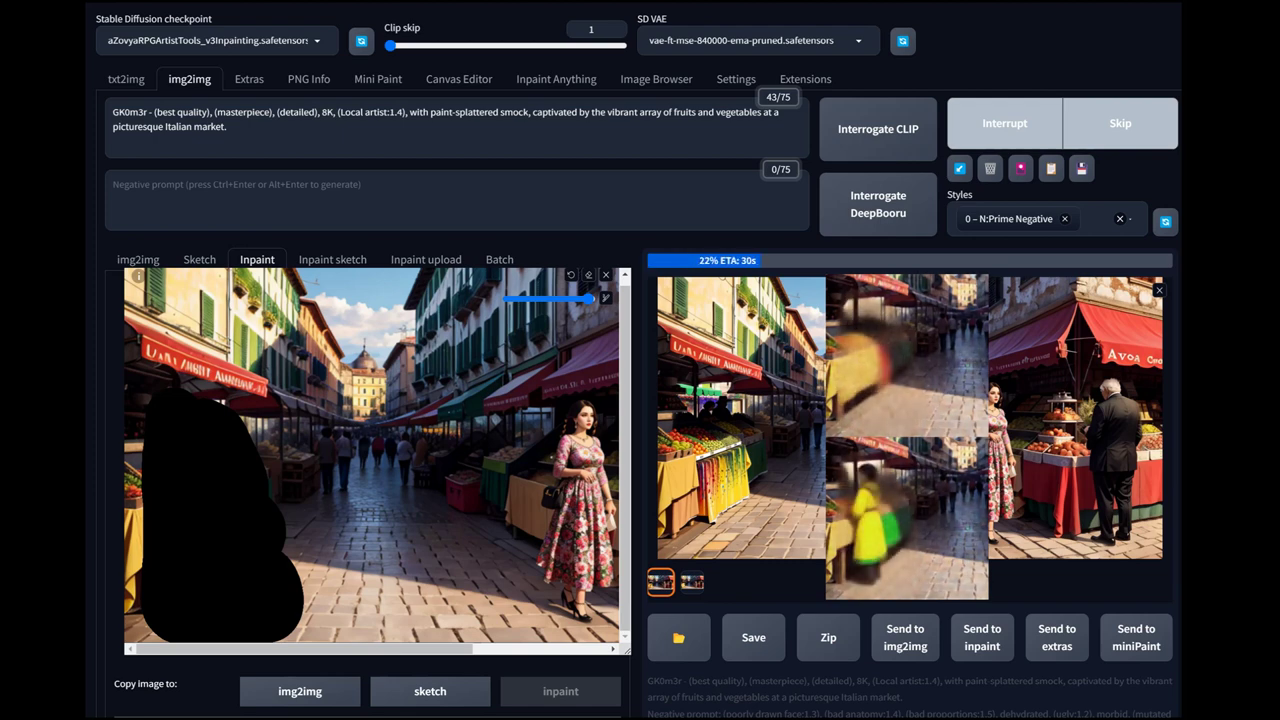
# - Review the generation settings, and examine the second generated image at full size around the left stall
pyautogui.scroll(-5, 640, 360)
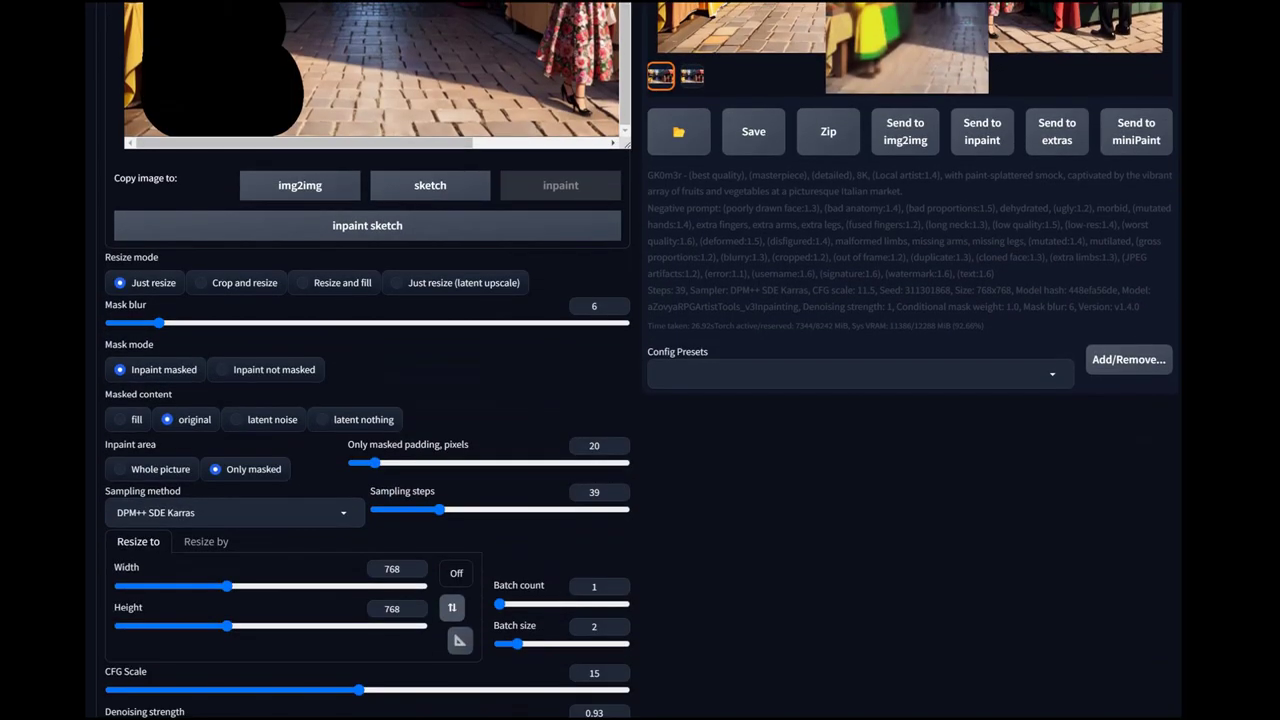
pyautogui.scroll(-1, 640, 360)
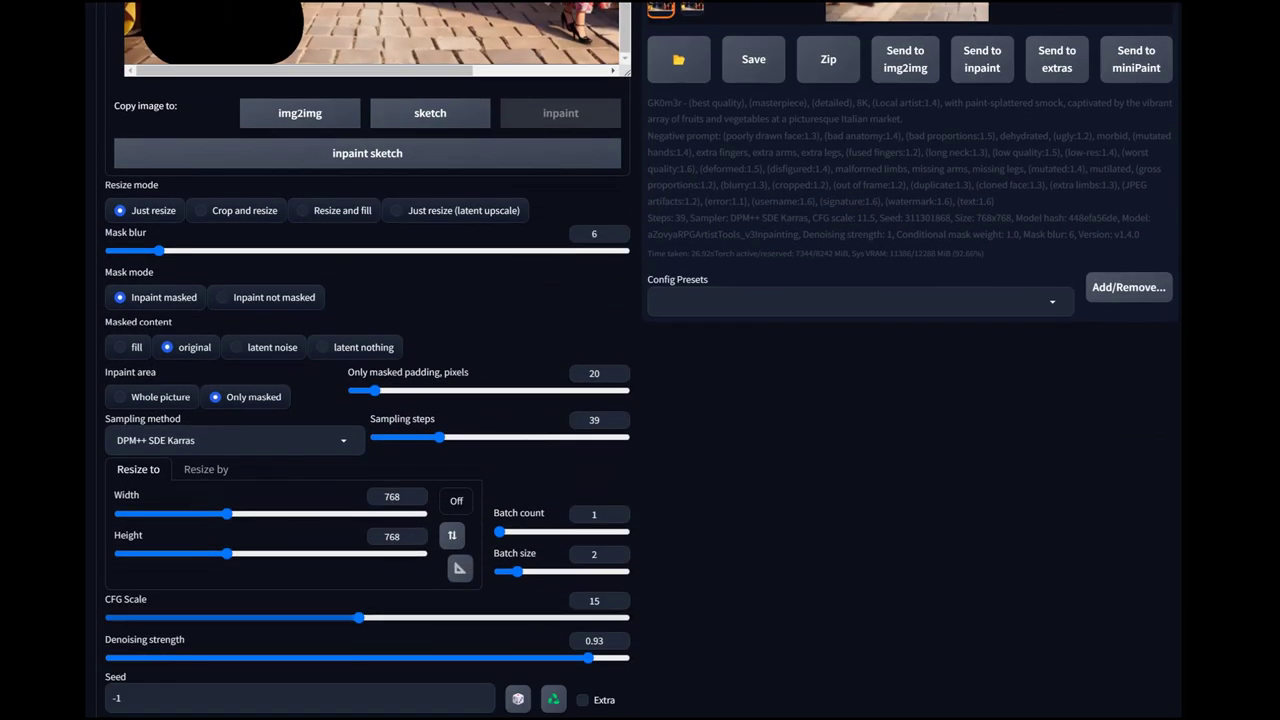
pyautogui.scroll(5, 640, 360)
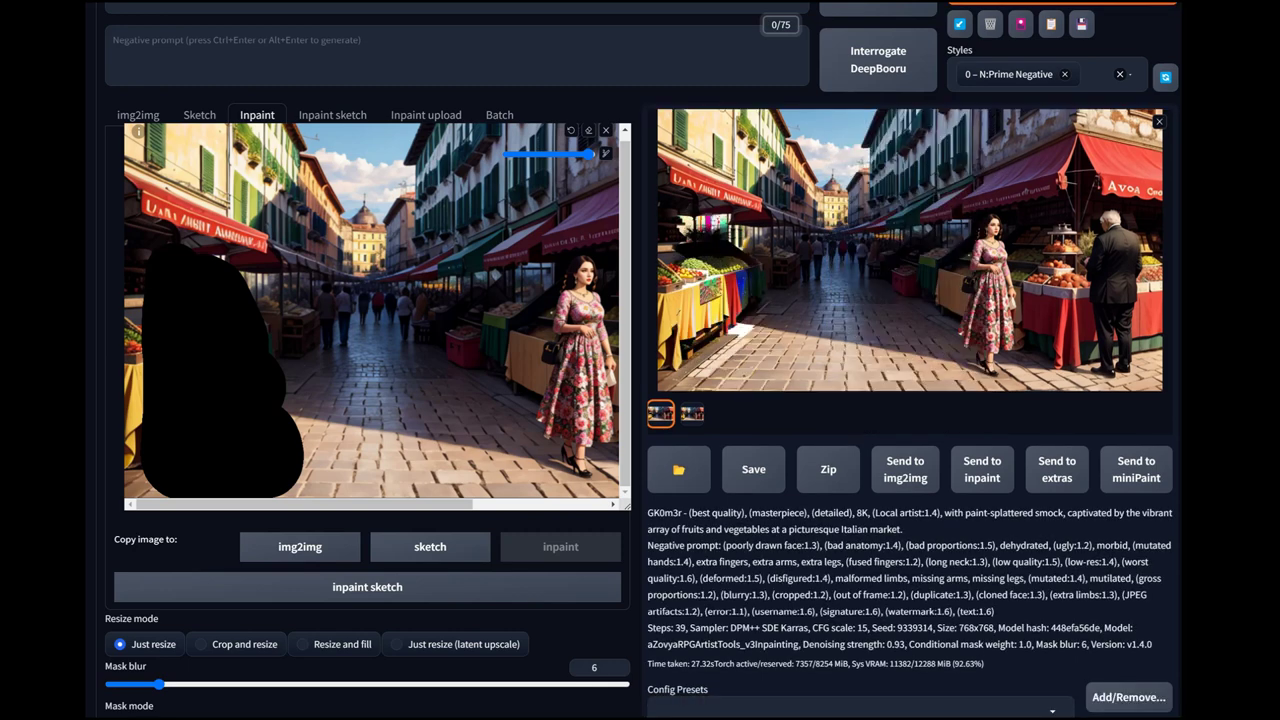
pyautogui.click(692, 413)
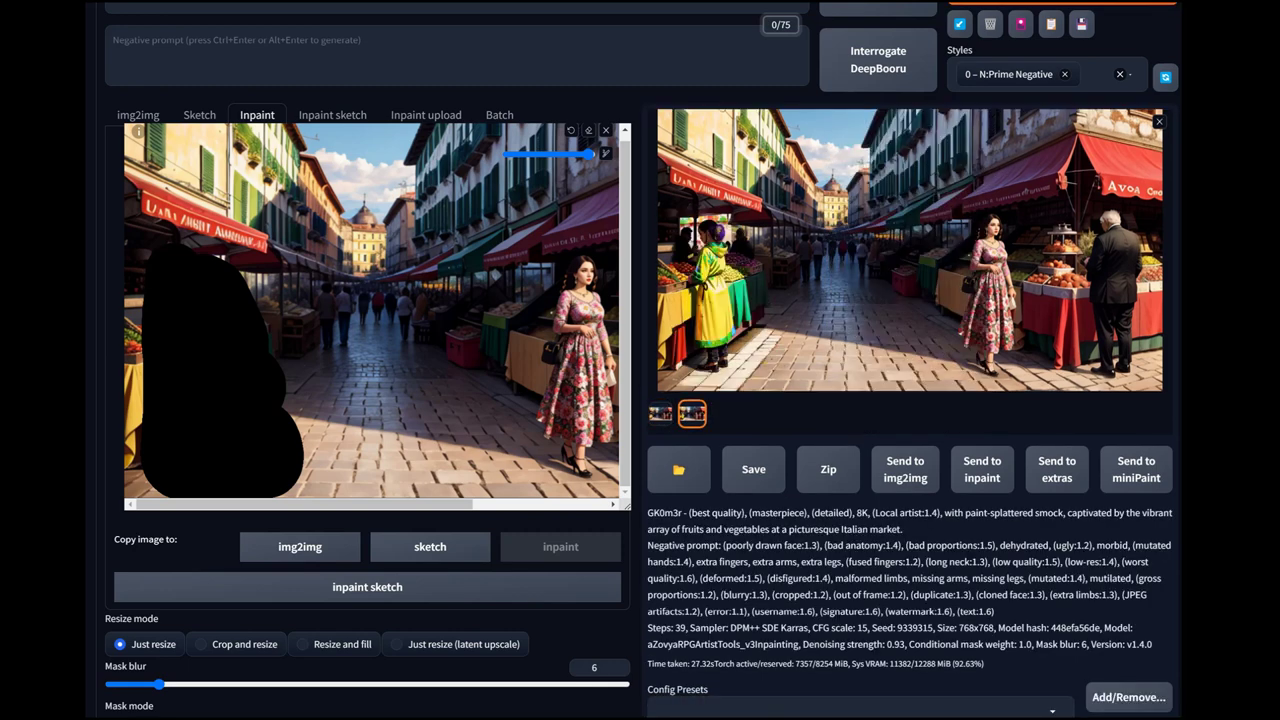
pyautogui.click(910, 250)
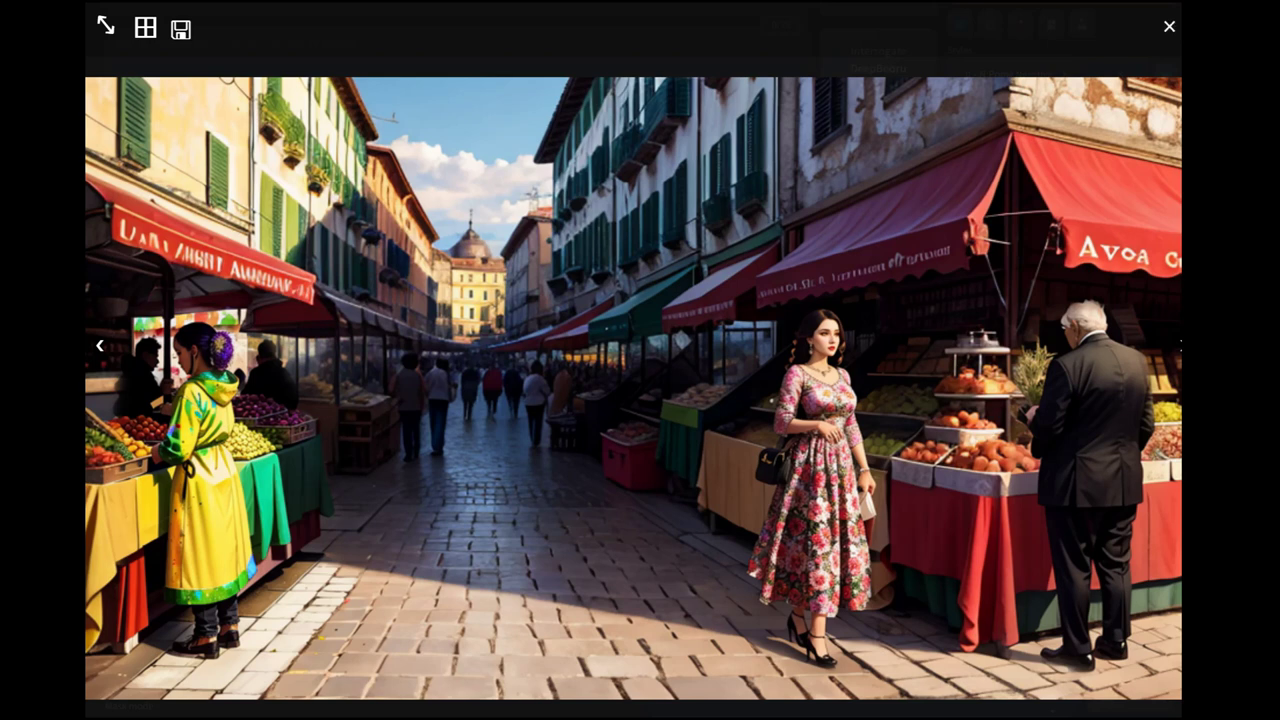
pyautogui.press('Escape')
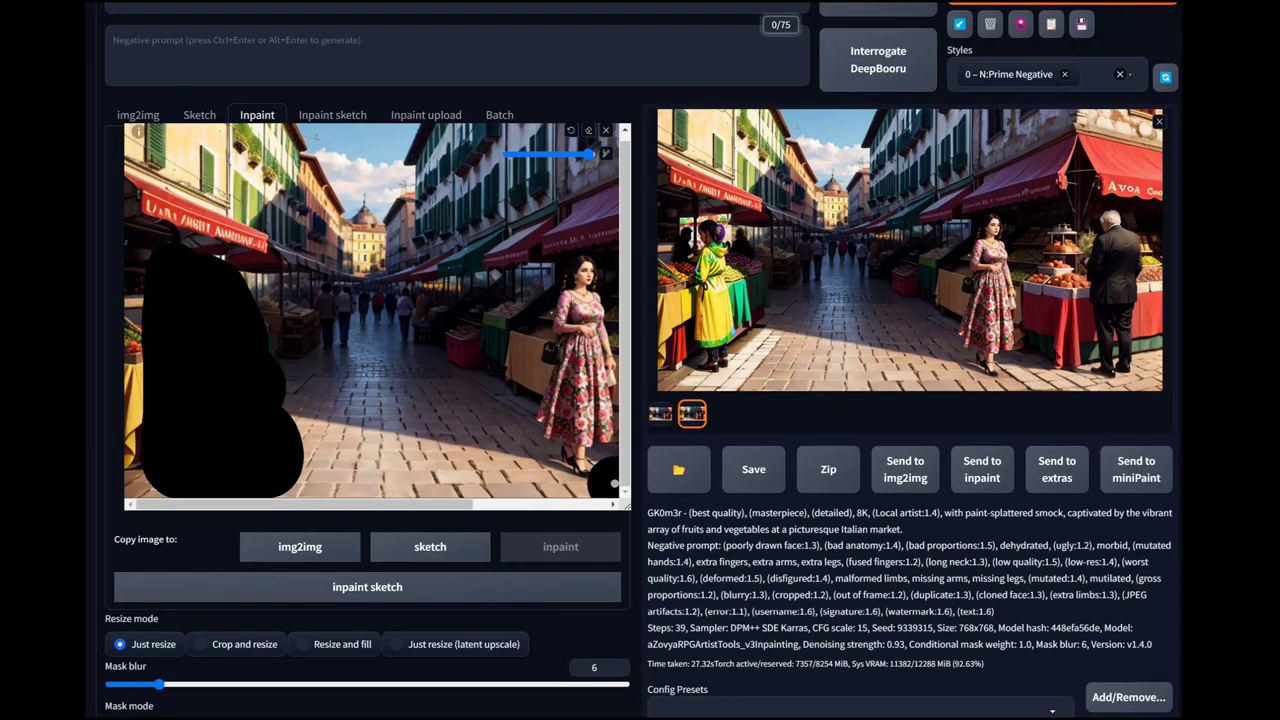
# - Set the CFG scale to 7 and the denoising strength to 0.75, and use the second generated image as the inpainting source
pyautogui.scroll(-3, 458, 710)
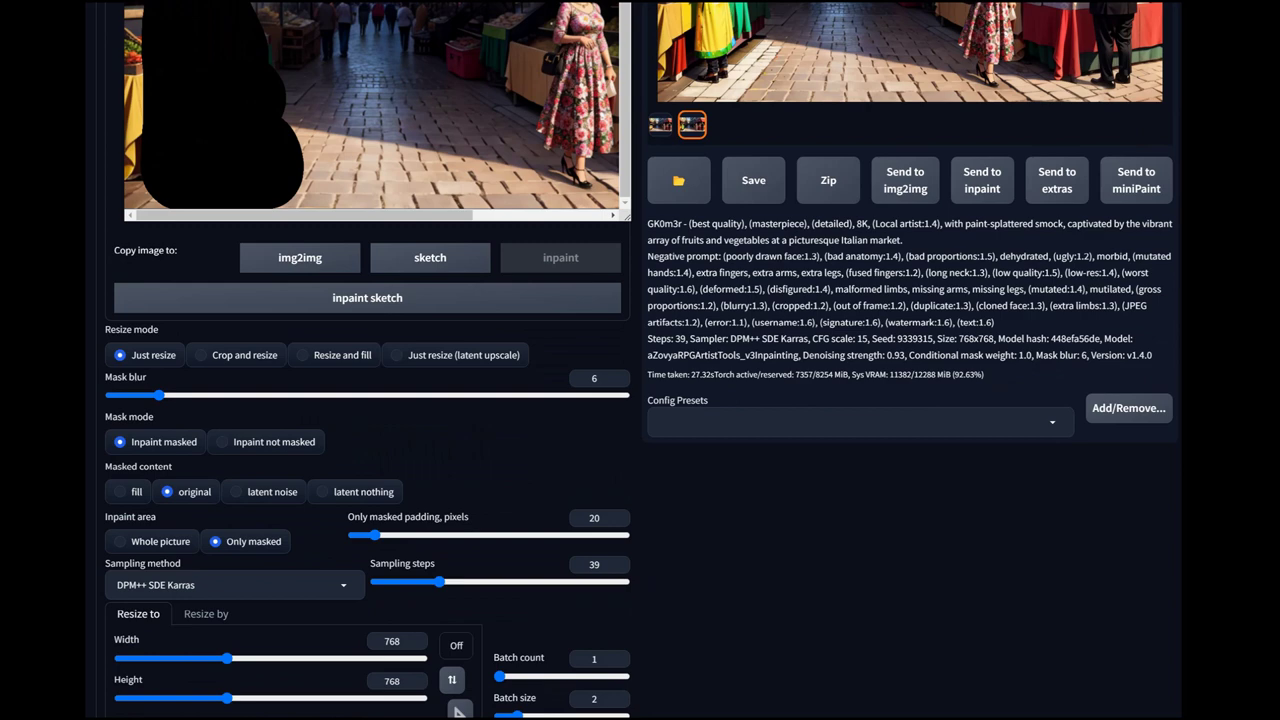
pyautogui.scroll(-2, 458, 710)
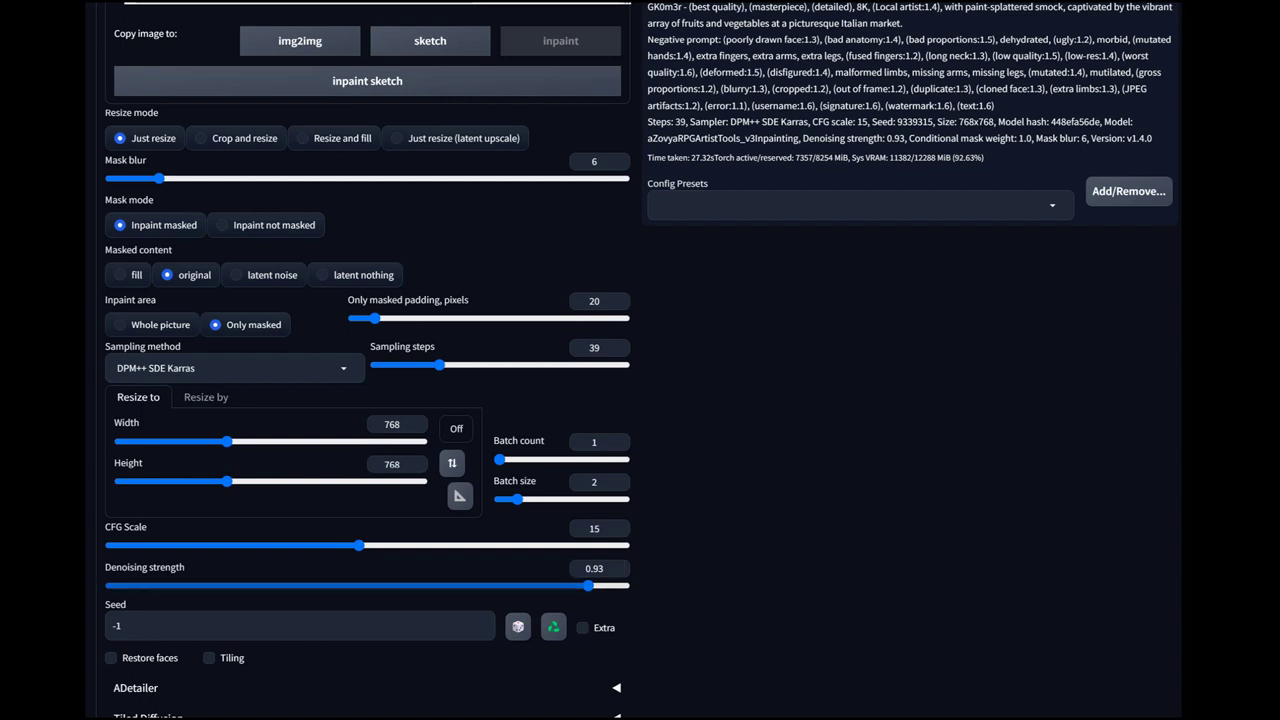
pyautogui.moveTo(358, 545); pyautogui.dragTo(217, 545)
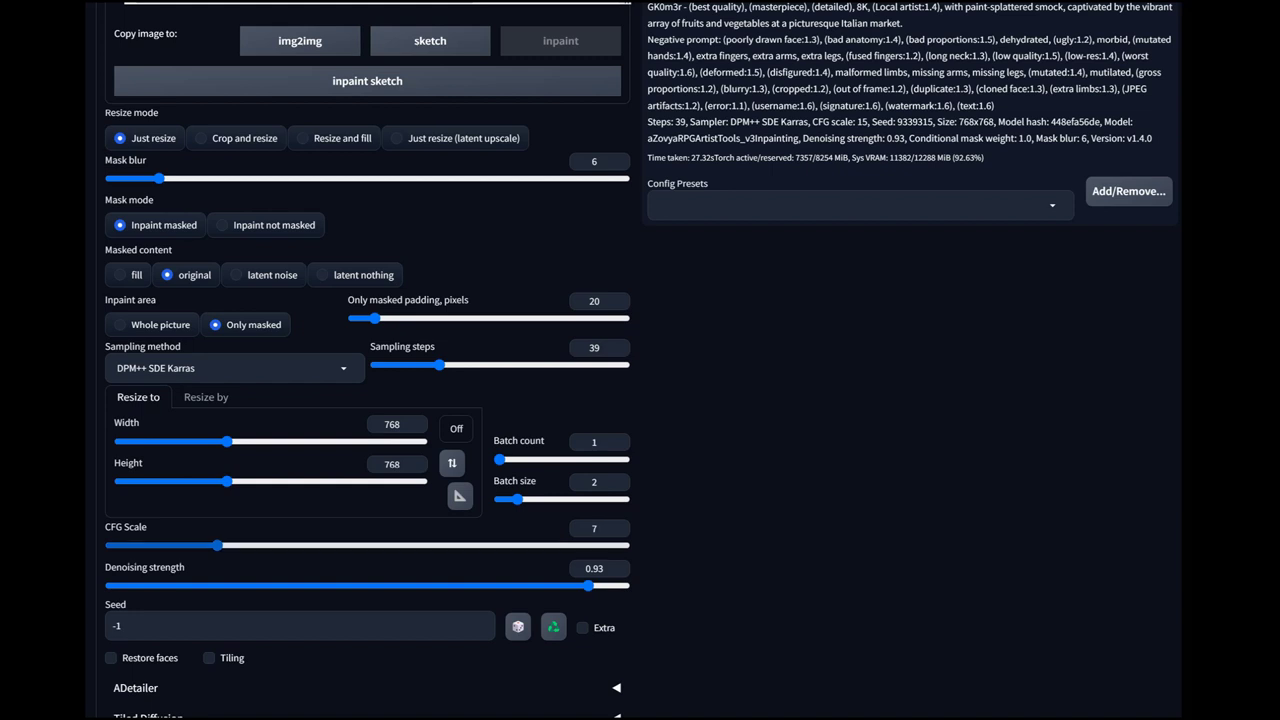
pyautogui.moveTo(588, 585); pyautogui.dragTo(496, 585)
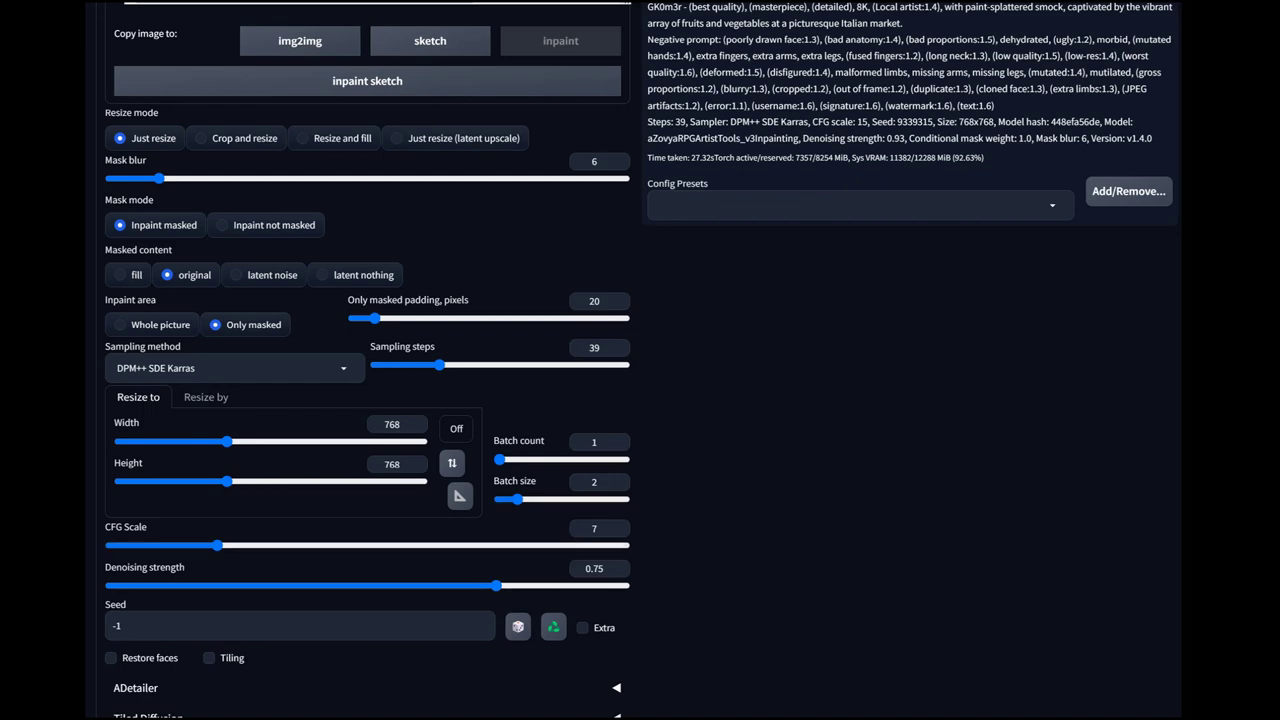
pyautogui.scroll(6, 640, 360)
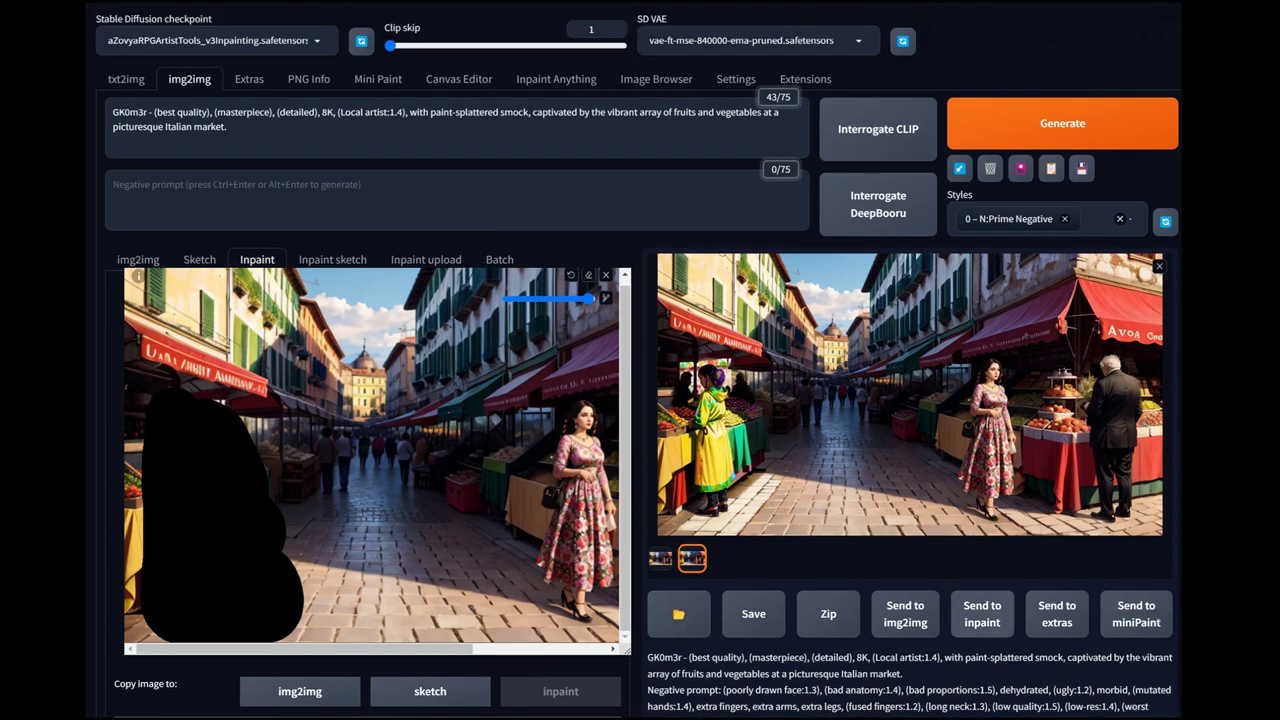
pyautogui.click(982, 613)
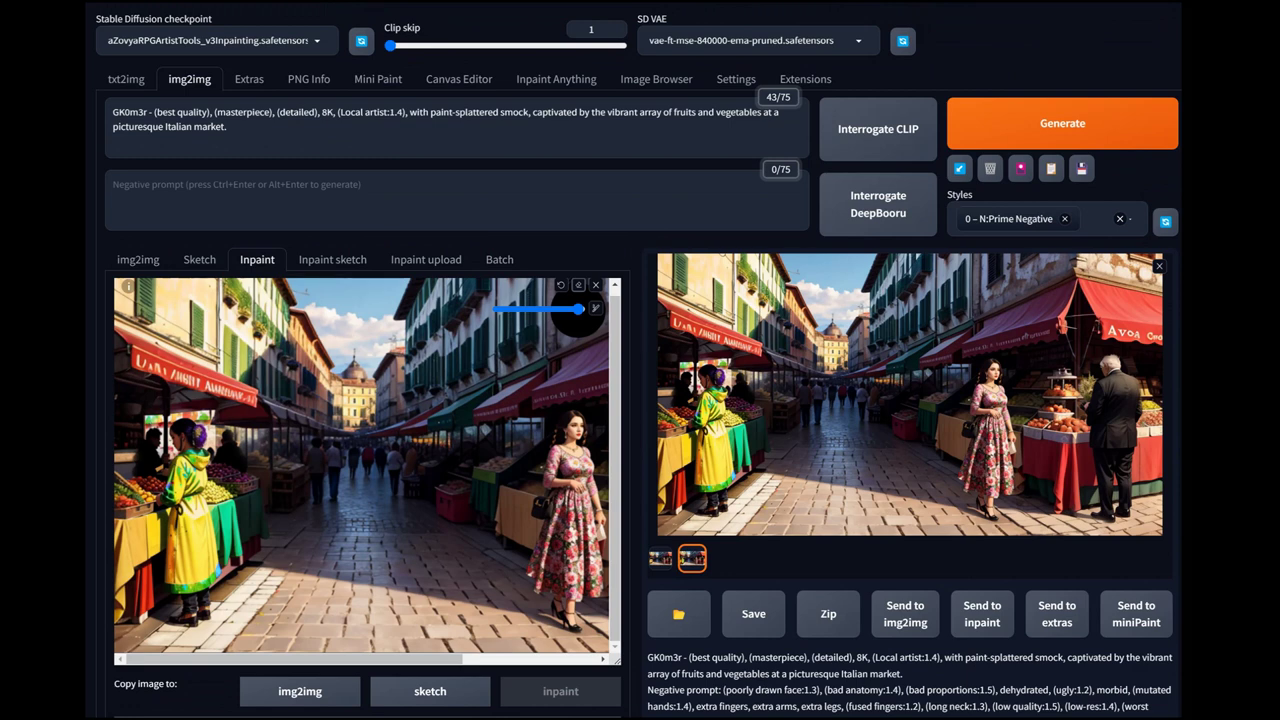
pyautogui.click(187, 438)
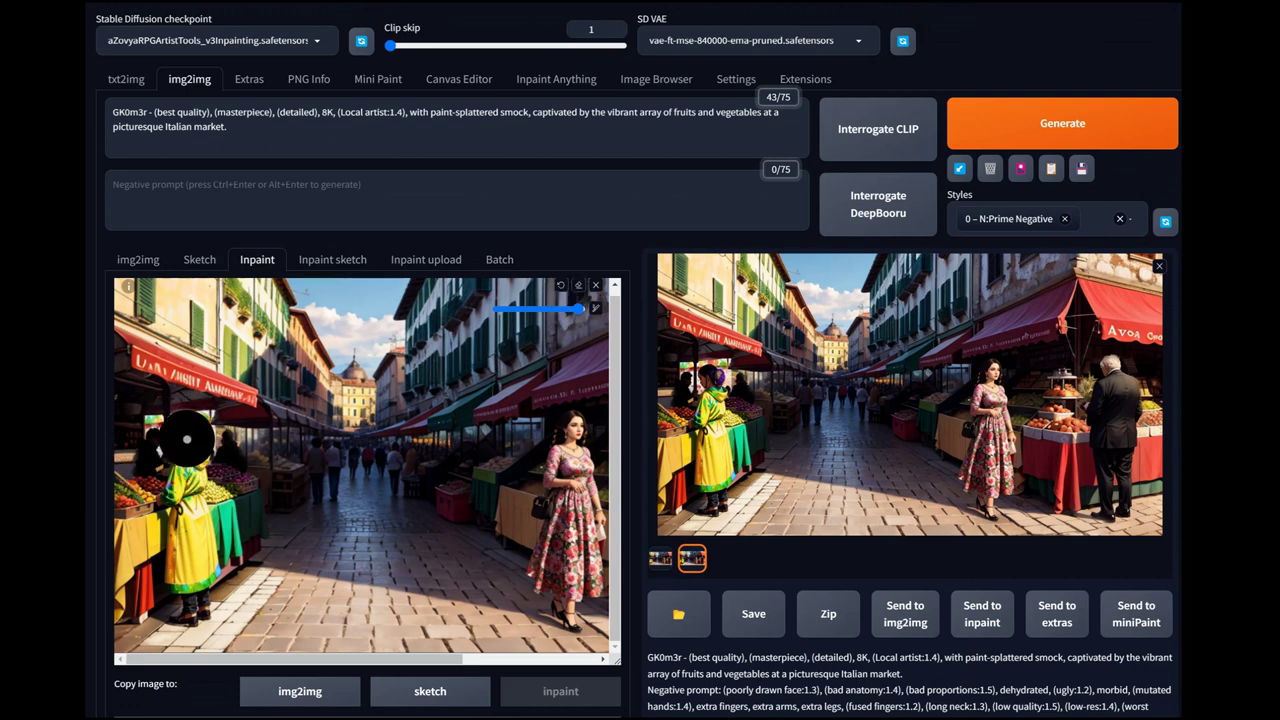
pyautogui.moveTo(187, 438)
pyautogui.mouseDown()
pyautogui.moveTo(172, 501)
pyautogui.moveTo(183, 609)
pyautogui.moveTo(201, 592)
pyautogui.moveTo(200, 501)
pyautogui.moveTo(191, 454)
pyautogui.moveTo(174, 463)
pyautogui.mouseUp()
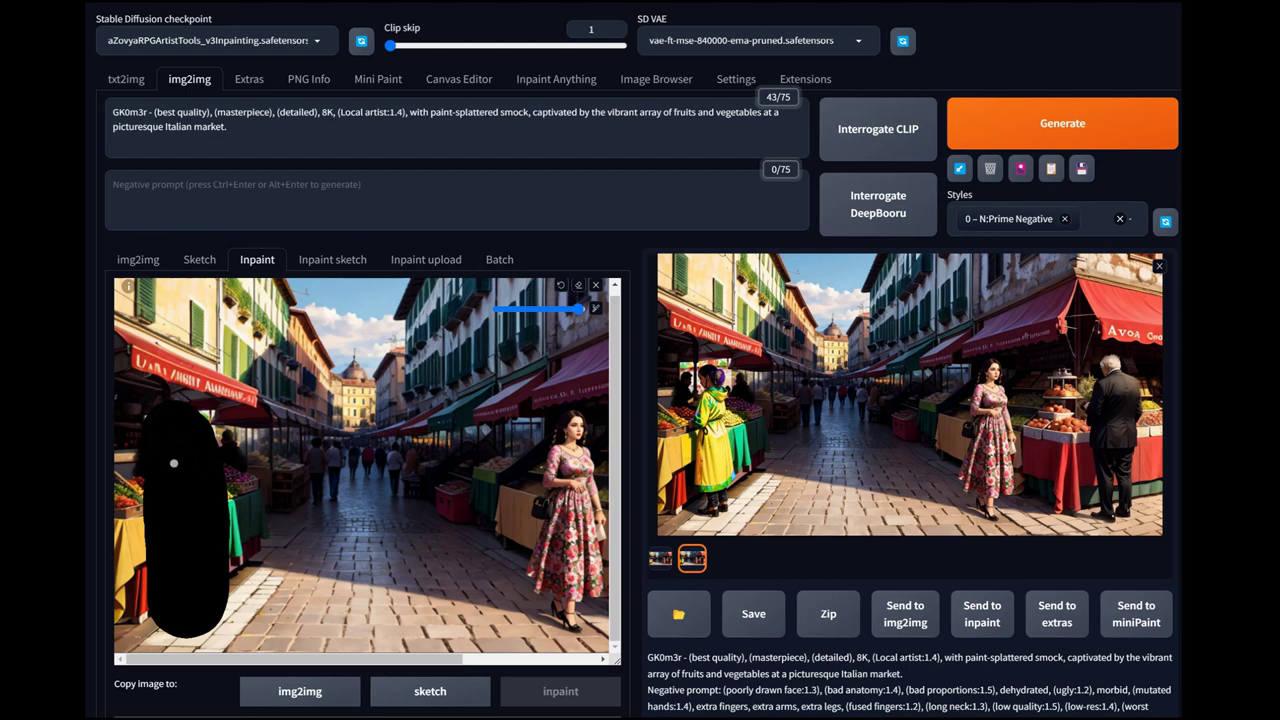
pyautogui.hscroll(2, 174, 463)
pyautogui.press('Left')
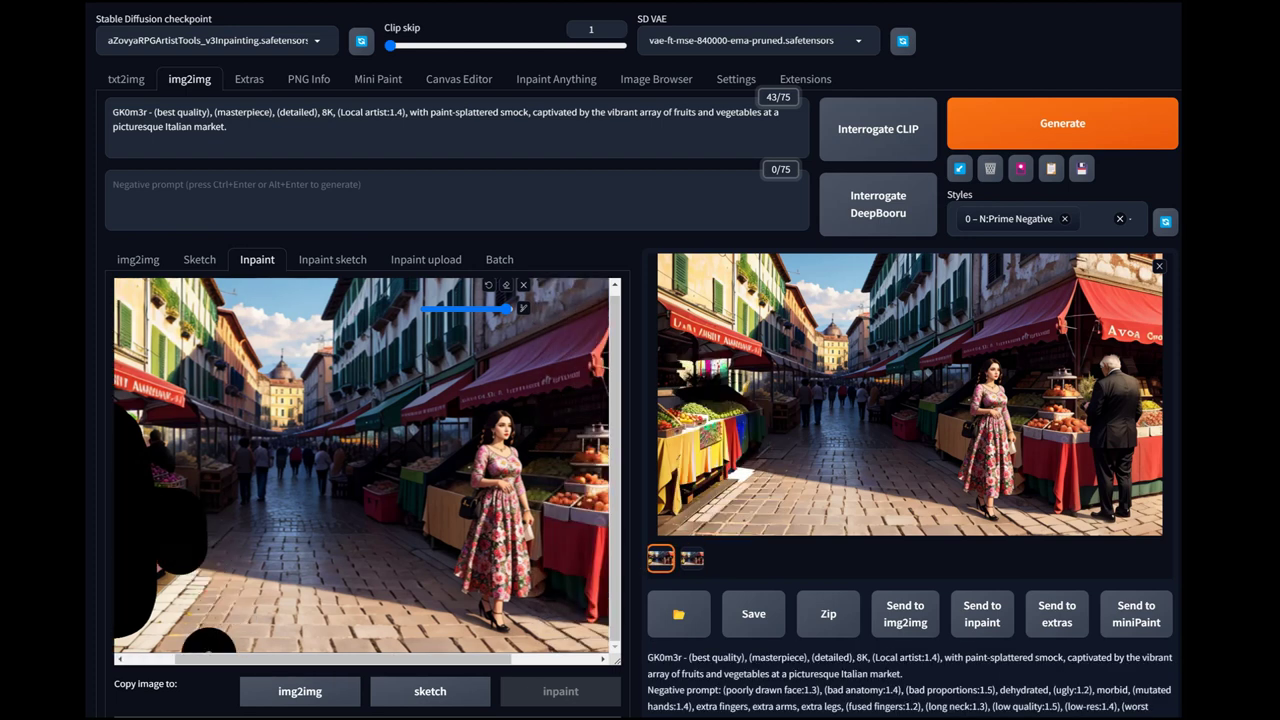
pyautogui.hscroll(-2, 207, 640)
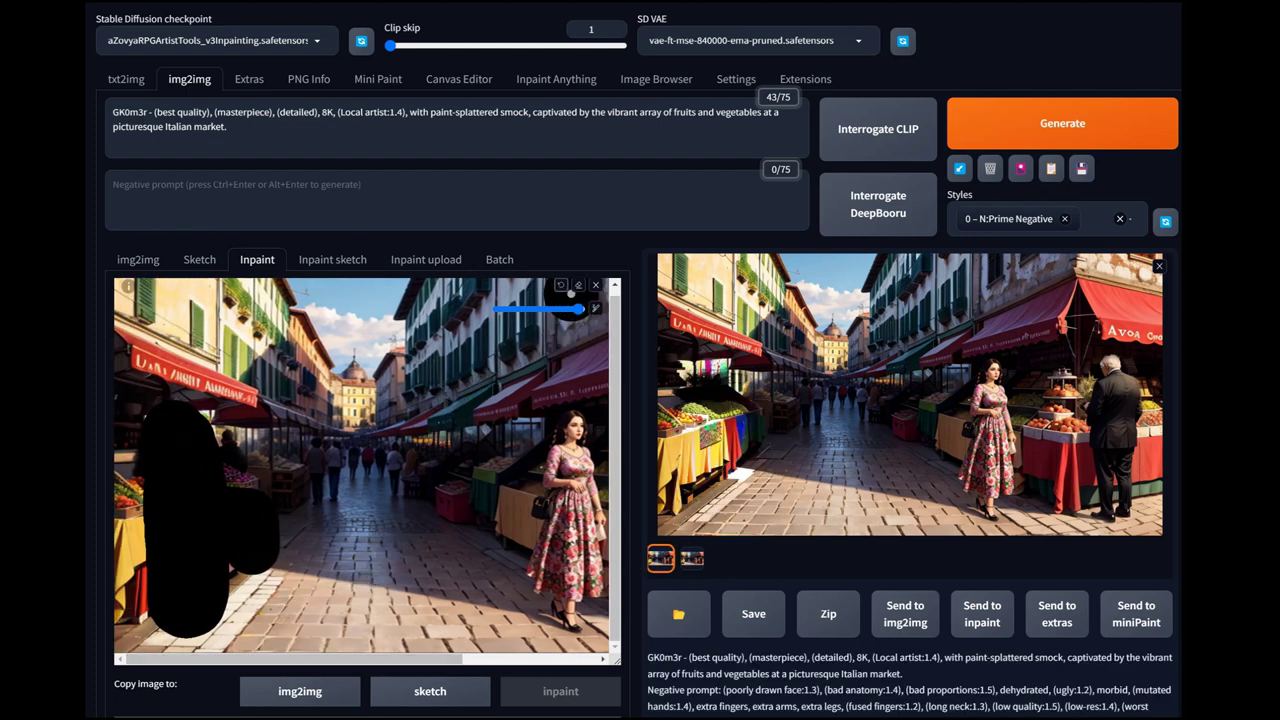
pyautogui.click(578, 285)
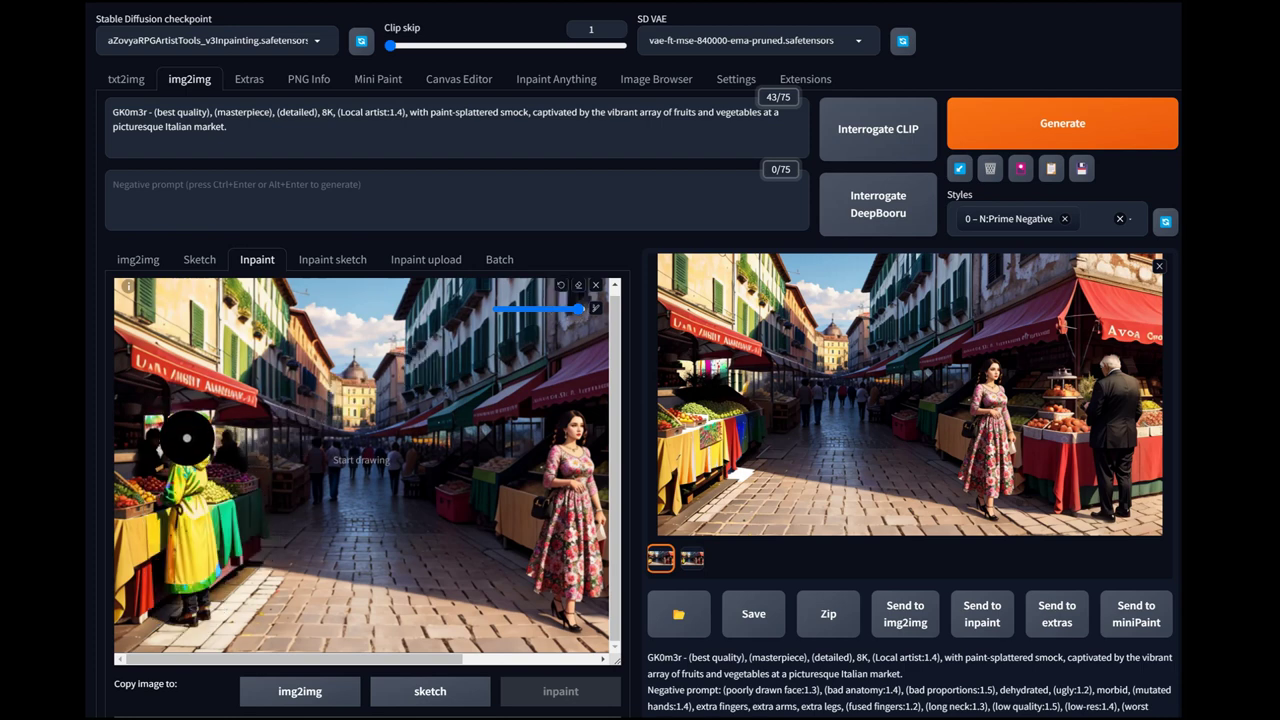
# - Mask the whole artist in the yellow smock, undo the stray stroke over the stall cloth beside the figure, and generate the batch
pyautogui.moveTo(187, 437)
pyautogui.mouseDown()
pyautogui.moveTo(170, 555)
pyautogui.moveTo(180, 596)
pyautogui.moveTo(203, 605)
pyautogui.moveTo(197, 446)
pyautogui.moveTo(215, 525)
pyautogui.moveTo(209, 583)
pyautogui.moveTo(137, 537)
pyautogui.mouseUp()
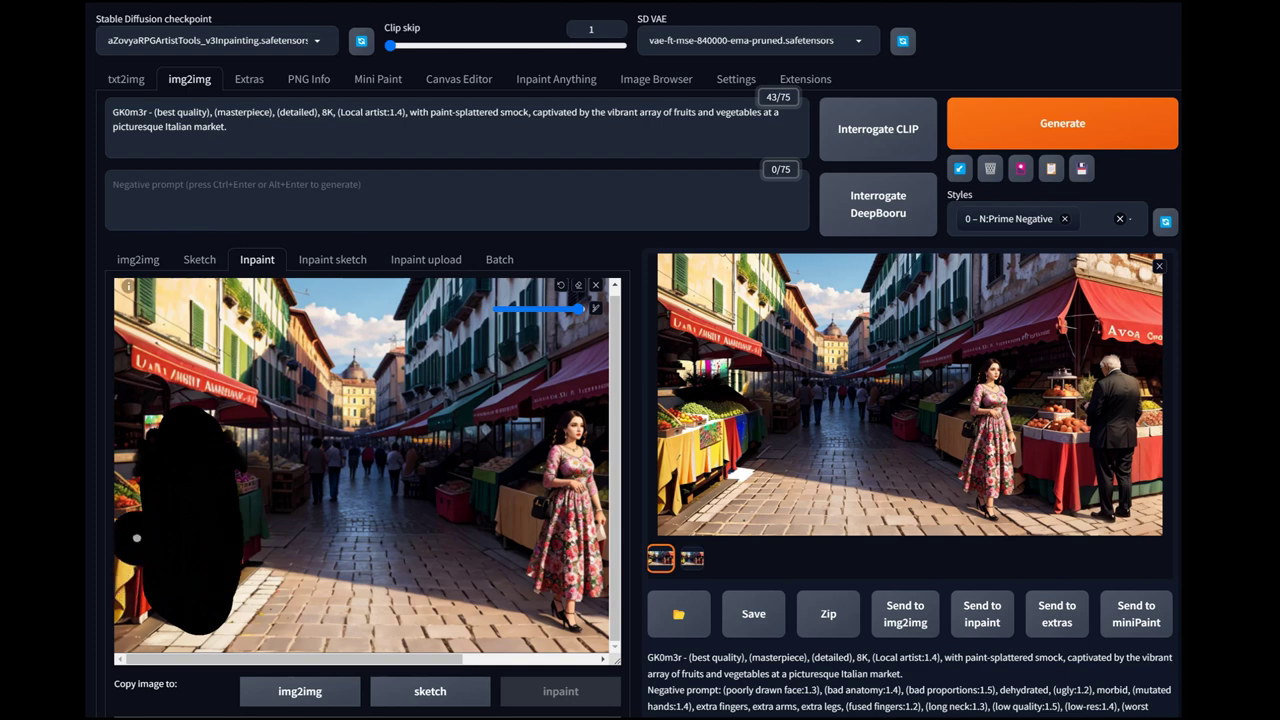
pyautogui.hotkey('ctrl', 'z')
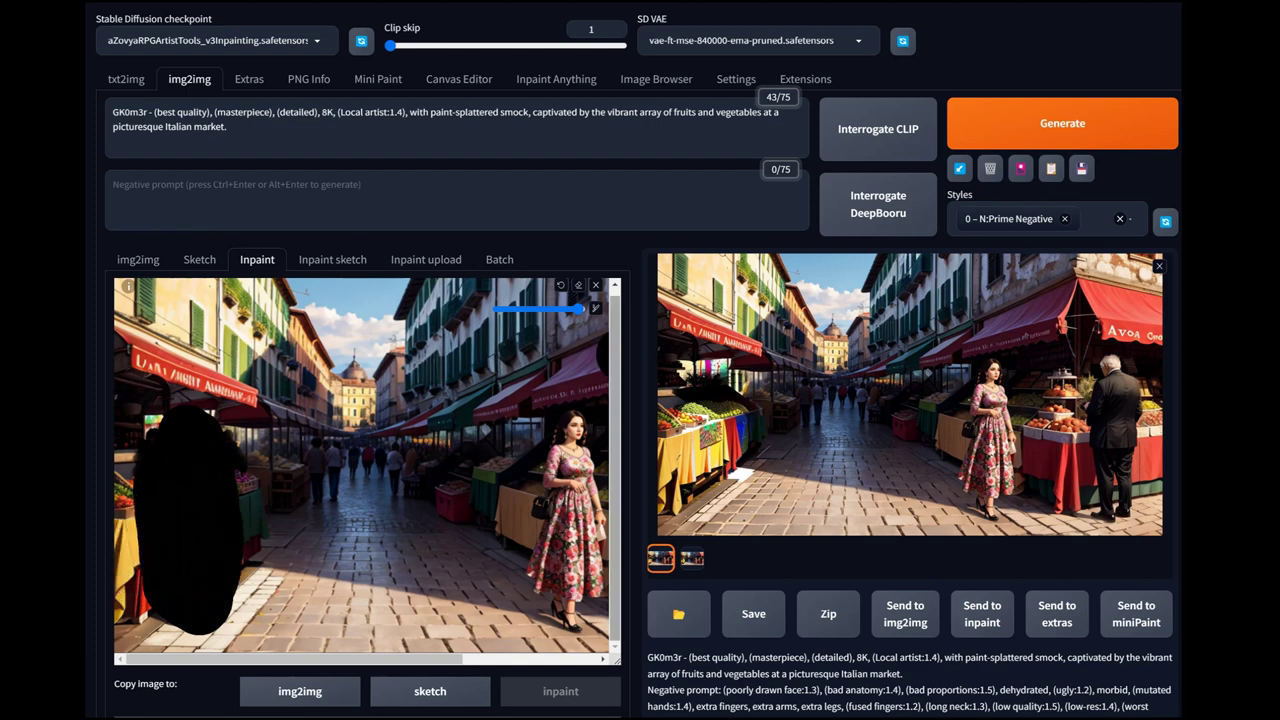
pyautogui.scroll(-3, 615, 450)
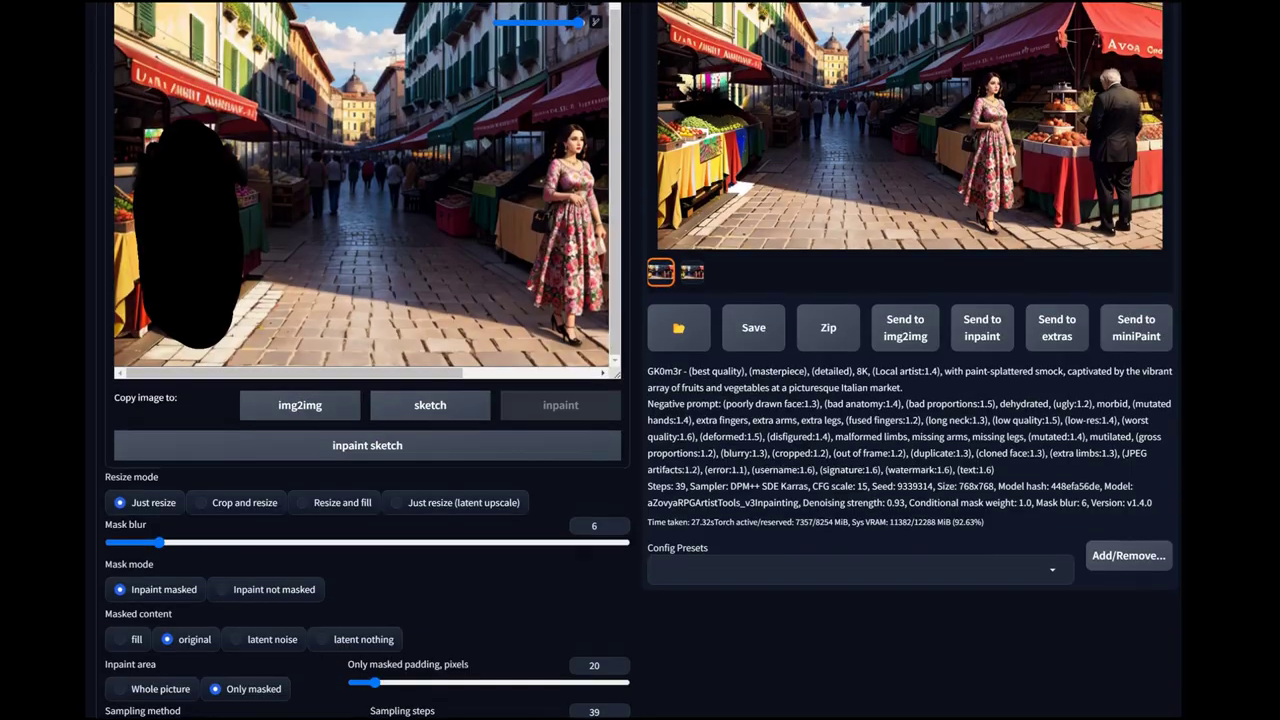
pyautogui.scroll(3, 615, 450)
pyautogui.hotkey('ctrl', 'Return')
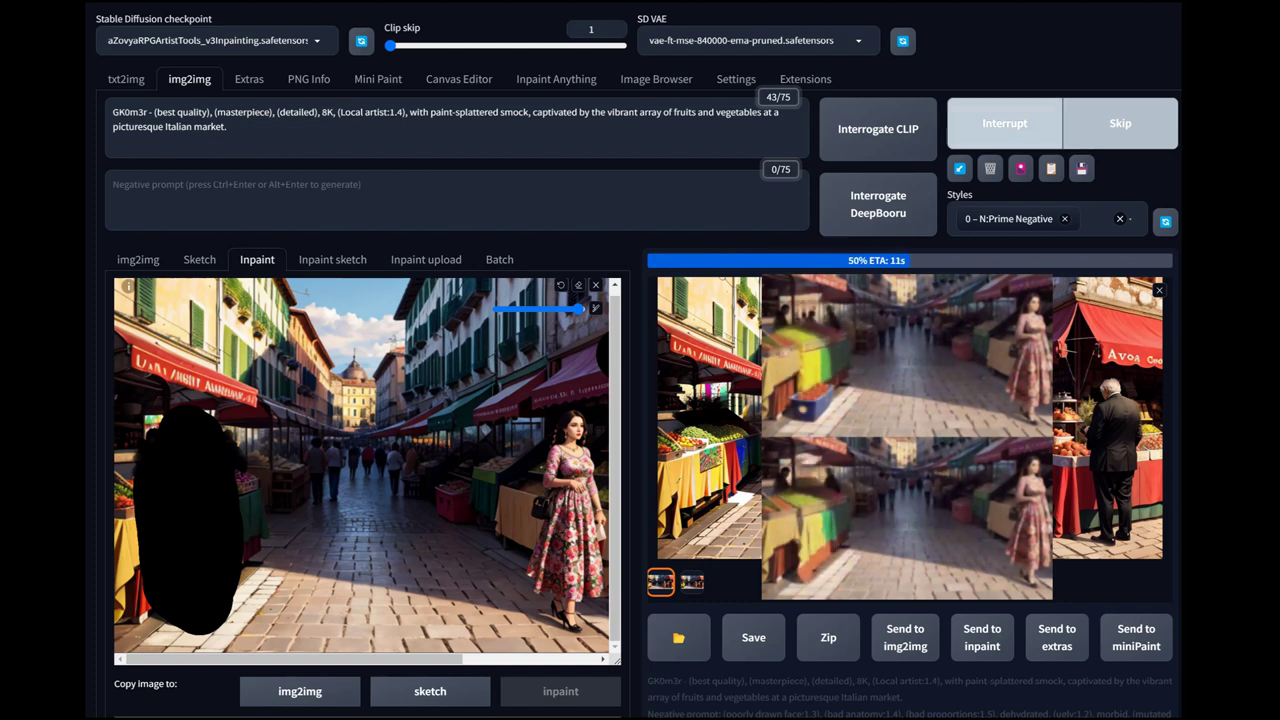
# - Set the denoising strength to 0.57 for the masked artist
pyautogui.scroll(-3, 640, 400)
pyautogui.scroll(-5, 640, 360)
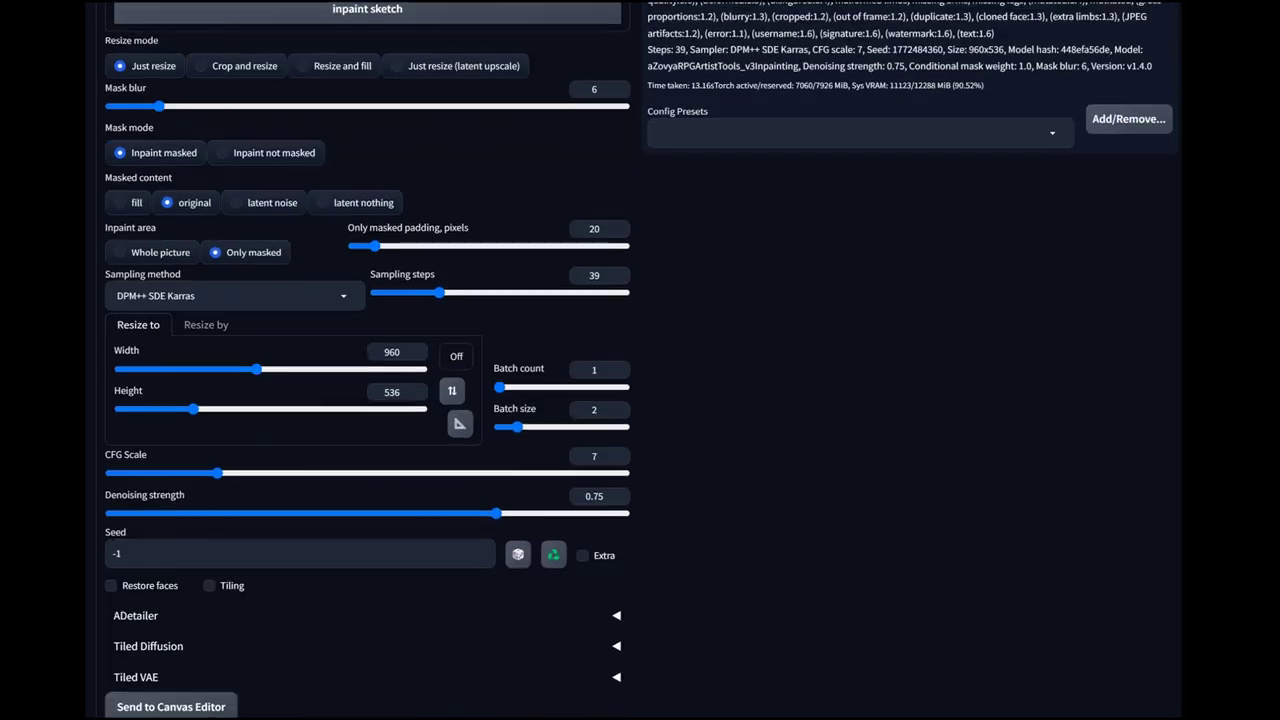
pyautogui.moveTo(496, 513); pyautogui.dragTo(408, 513)
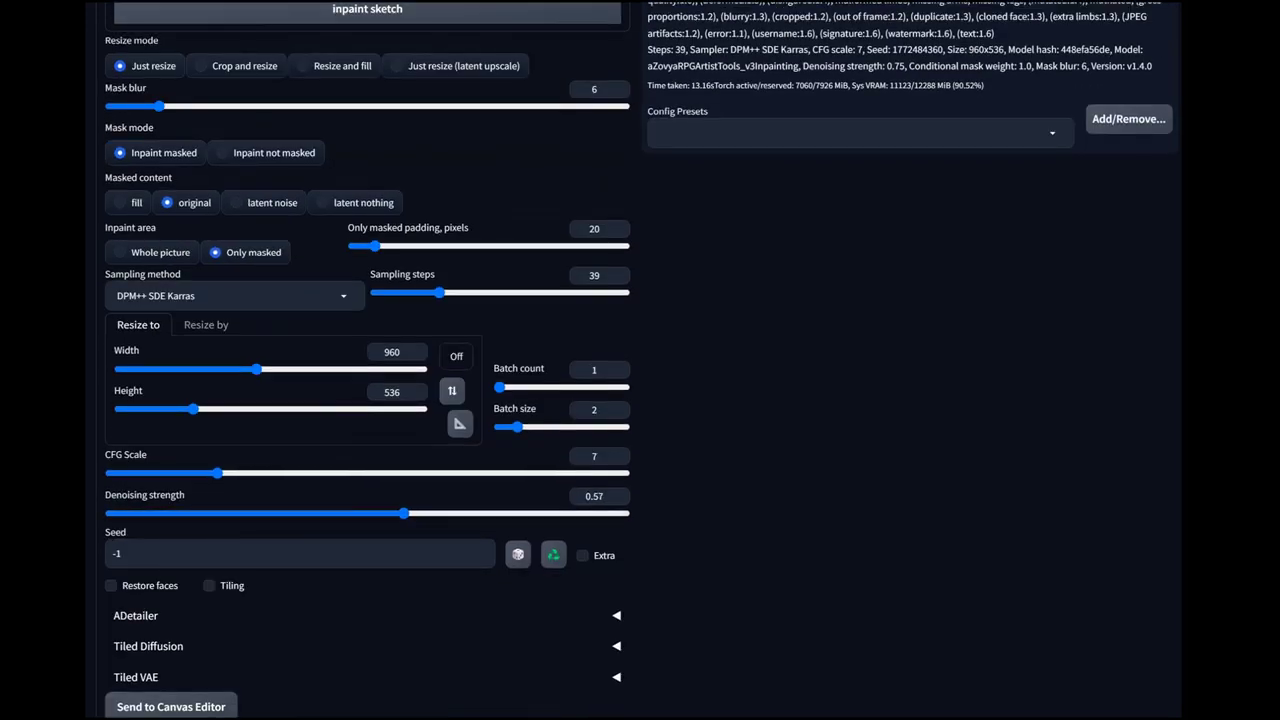
pyautogui.scroll(9, 640, 360)
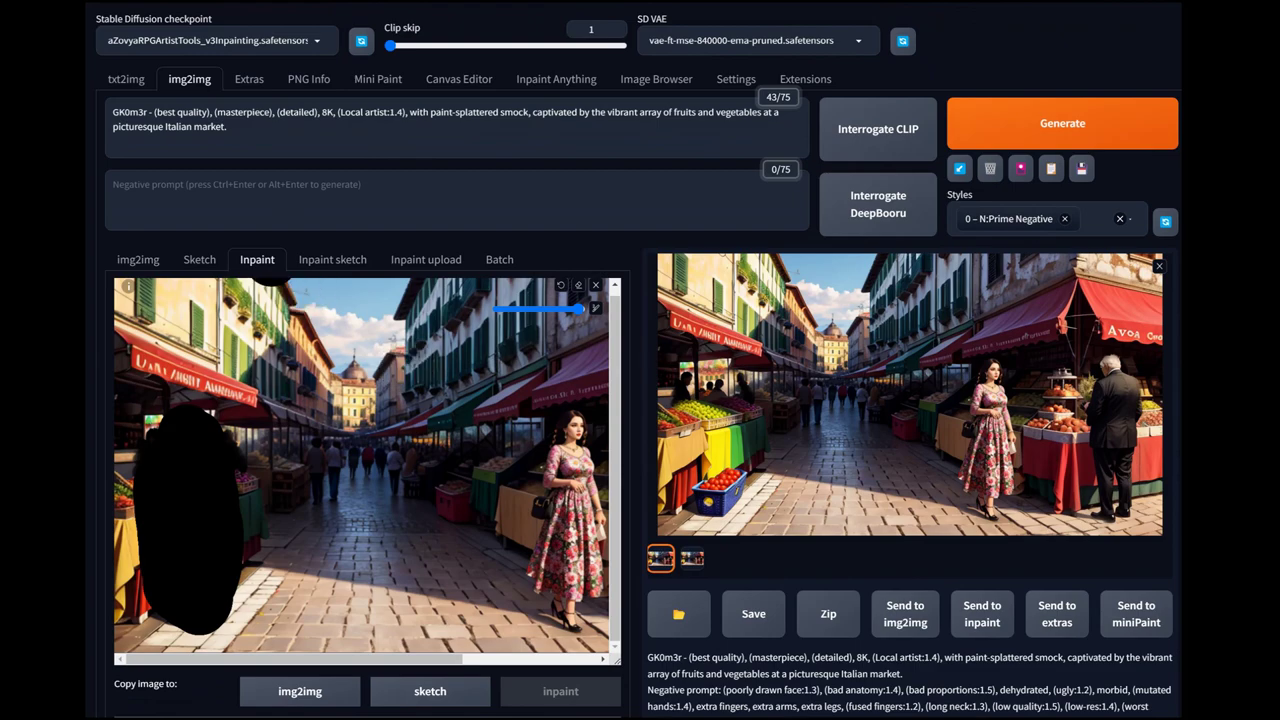
pyautogui.scroll(-9, 640, 360)
pyautogui.scroll(5, 640, 360)
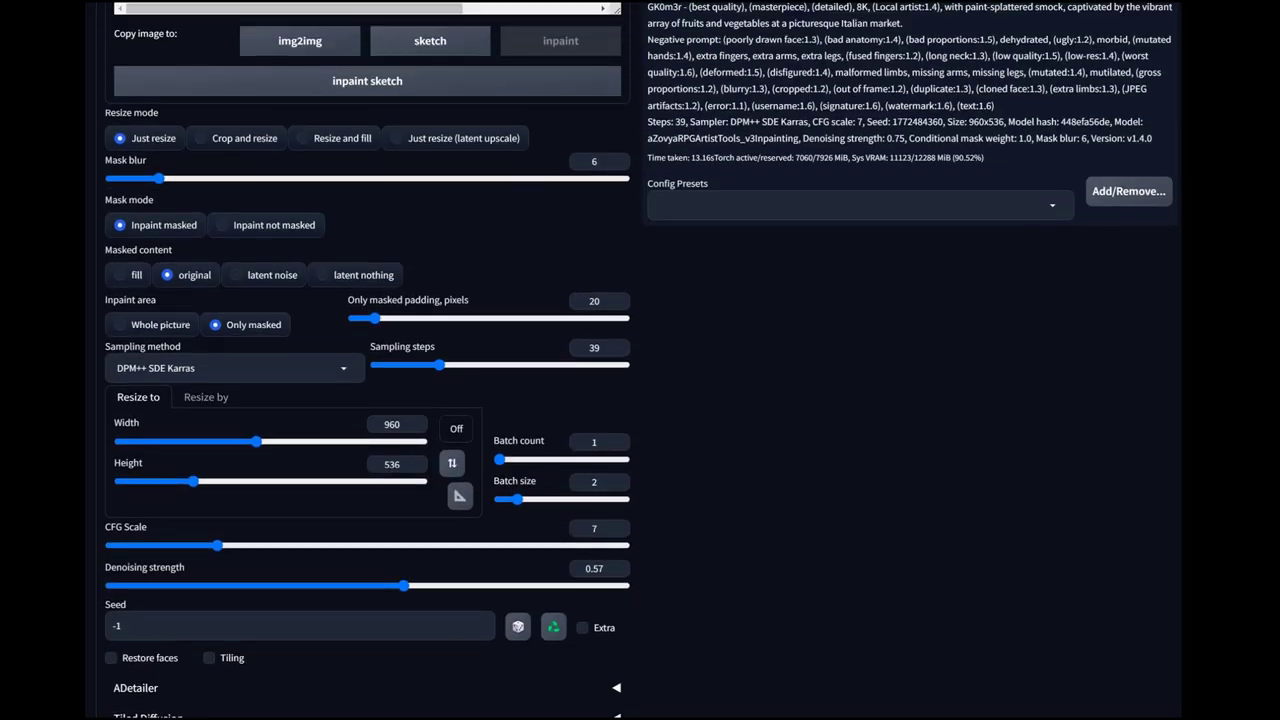
pyautogui.scroll(4, 640, 360)
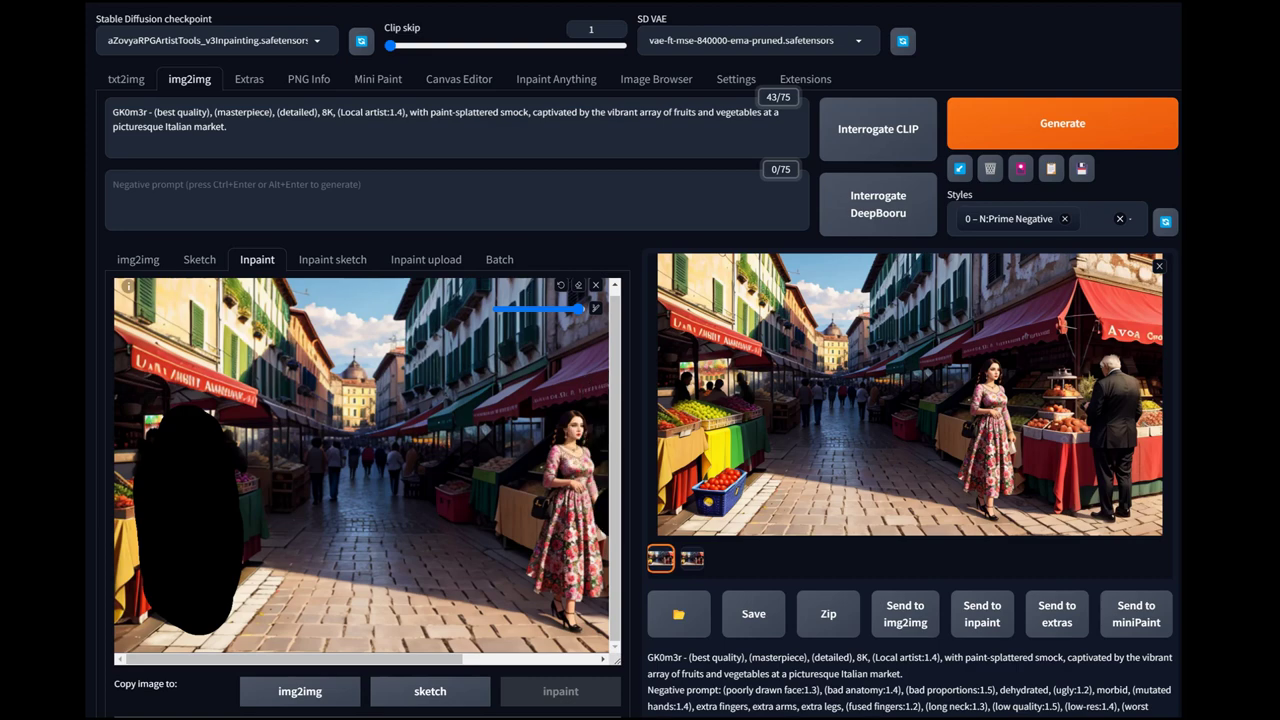
# - Try a denoising strength of 0.81, and bring it down to 0.55
pyautogui.scroll(-6, 590, 470)
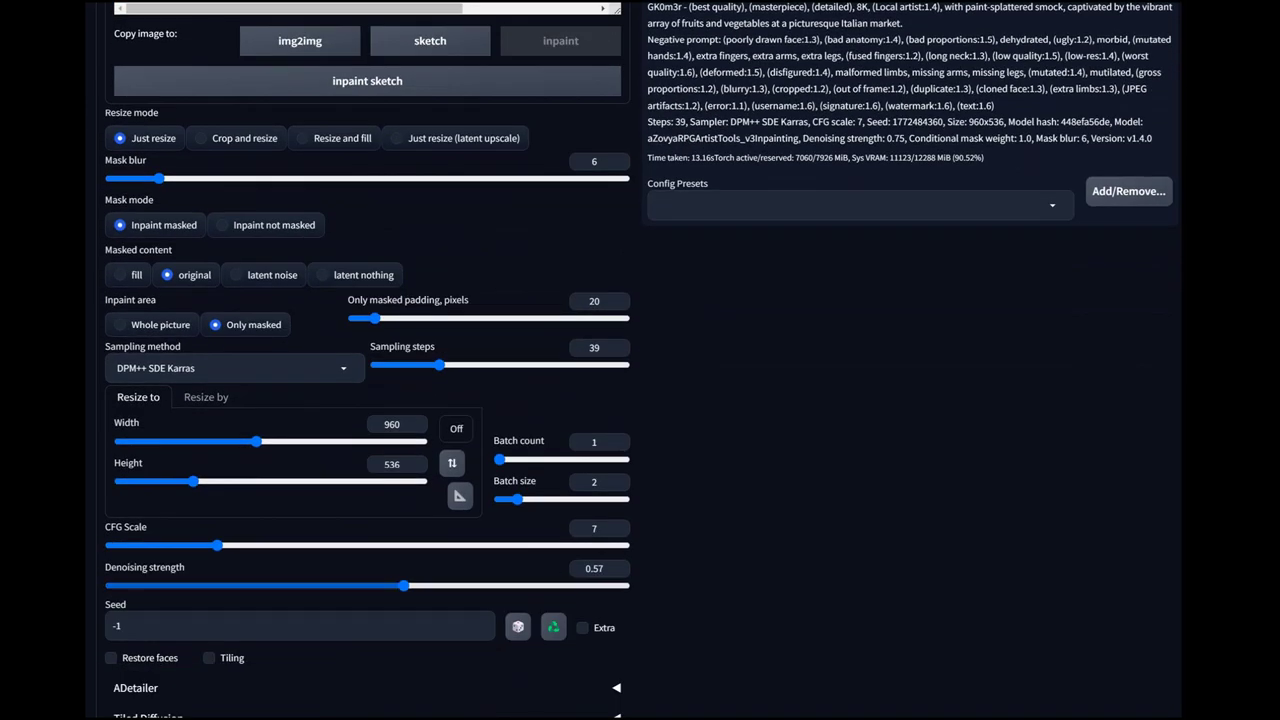
pyautogui.press('Right')
pyautogui.press('Right')
pyautogui.press('Right')
pyautogui.press('Right')
pyautogui.press('Right')
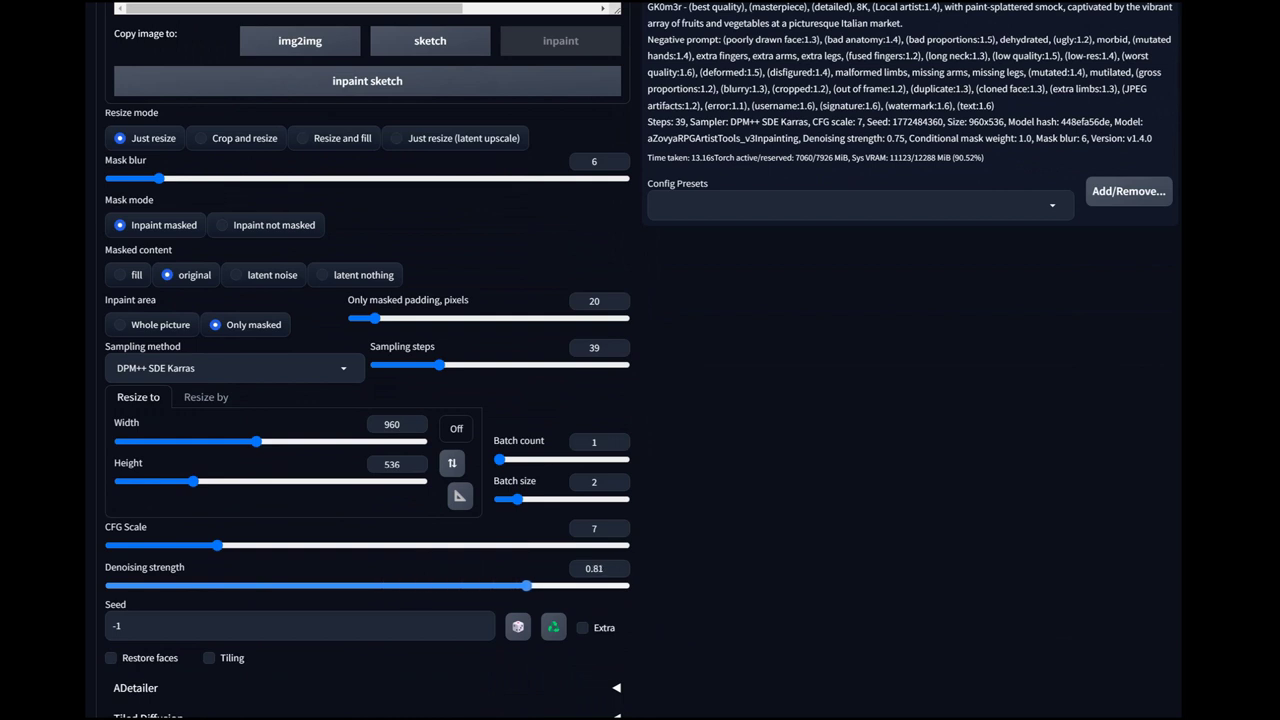
pyautogui.press('Left')
pyautogui.press('Left')
pyautogui.press('Left')
pyautogui.press('Left')
pyautogui.press('Left')
pyautogui.press('Left')
pyautogui.press('Left')
pyautogui.press('Left')
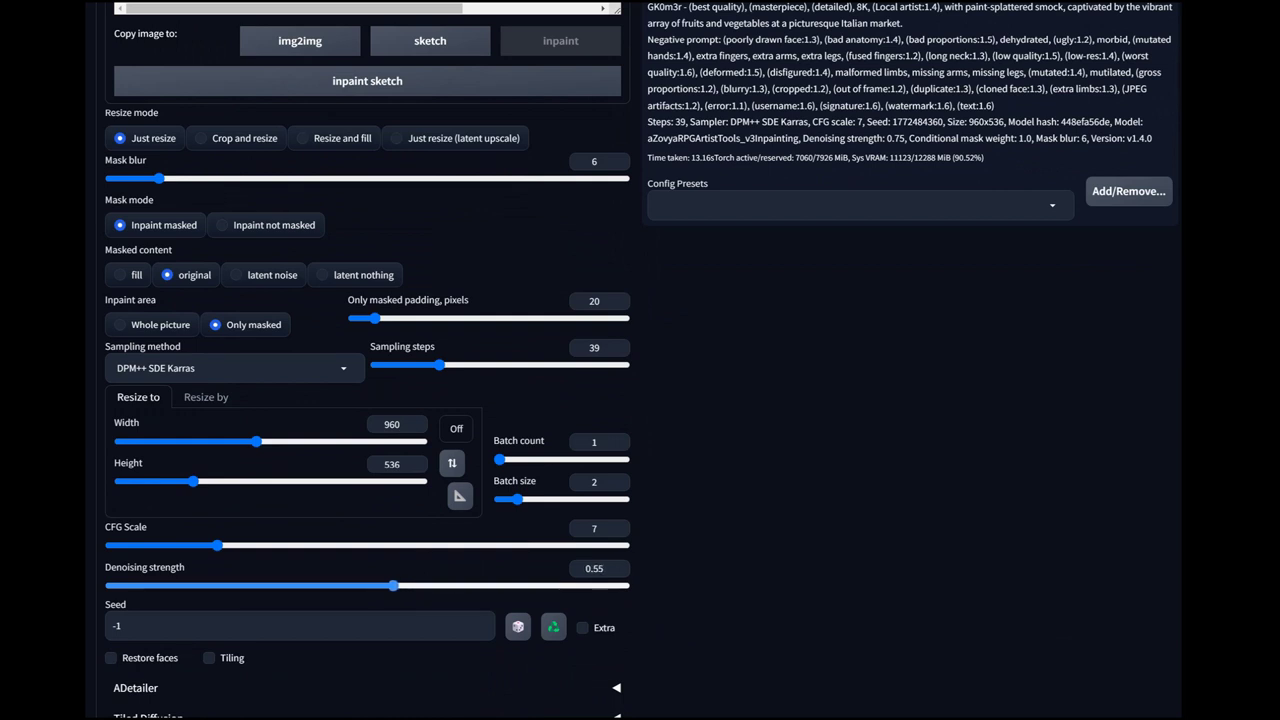
# - Regenerate the masked artist and compare the resulting images at full size
pyautogui.scroll(6, 640, 360)
pyautogui.hotkey('ctrl', 'Return')
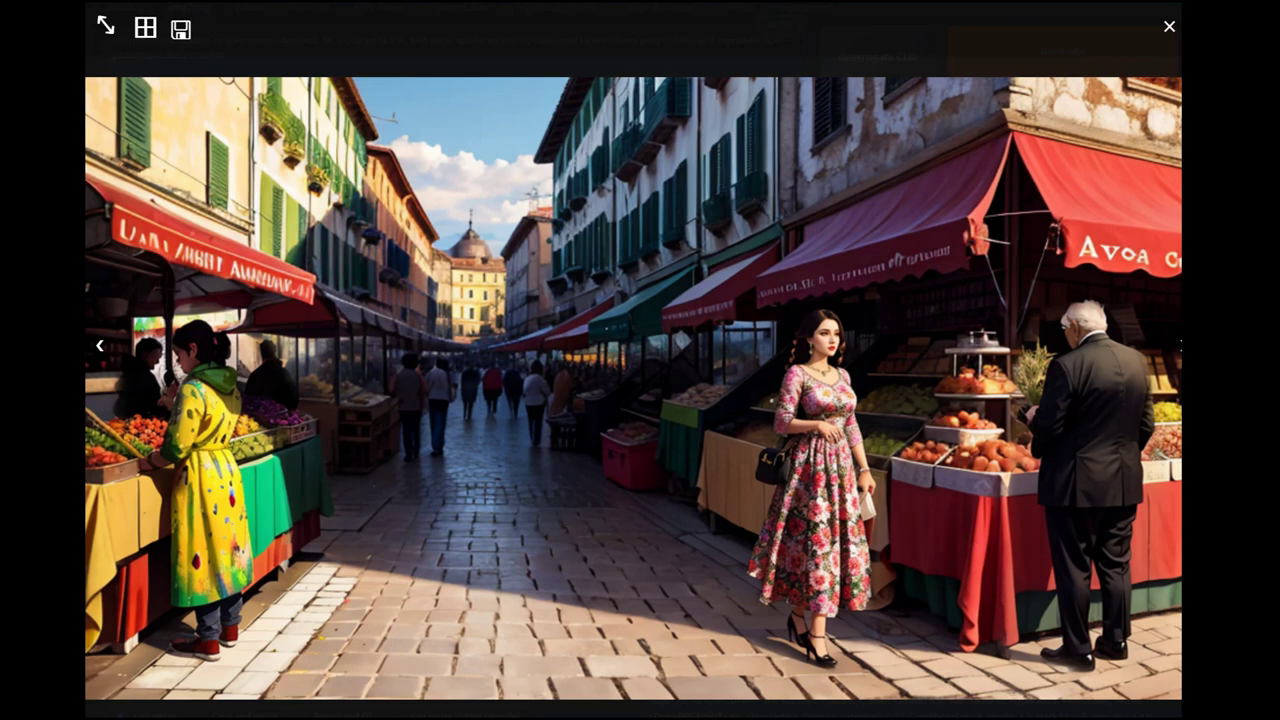
pyautogui.press('Right')
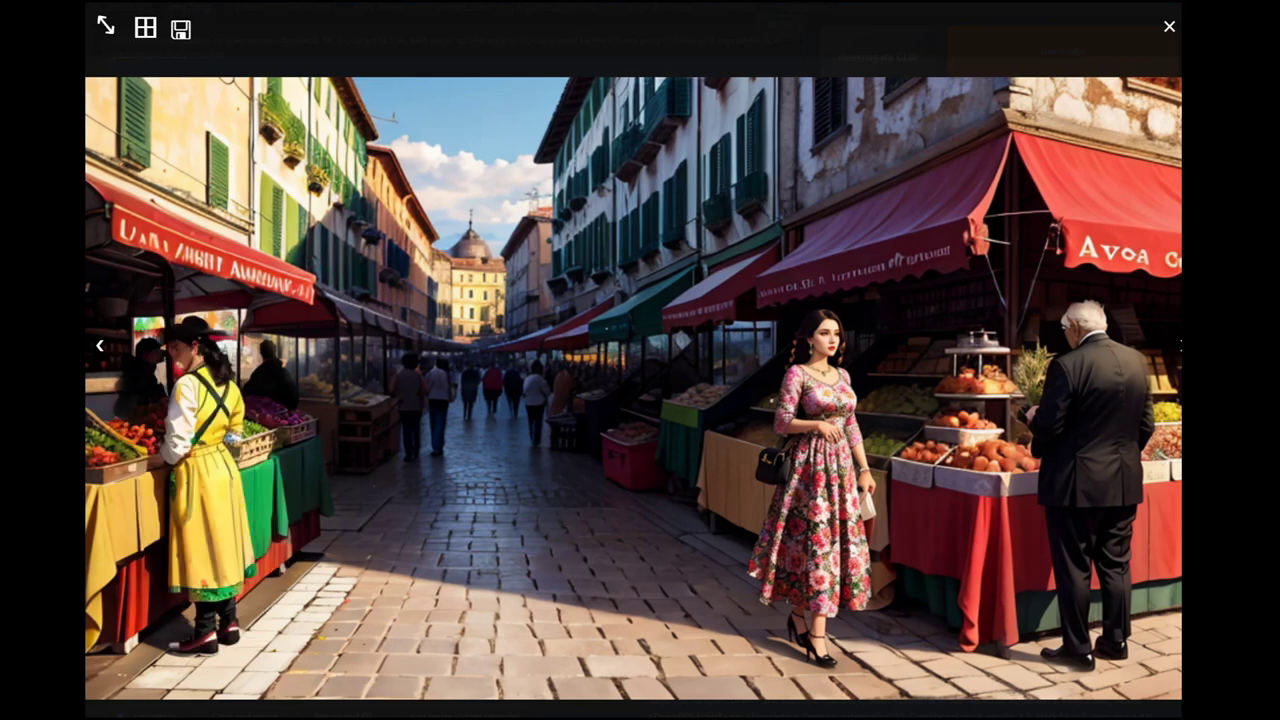
pyautogui.press('Right')
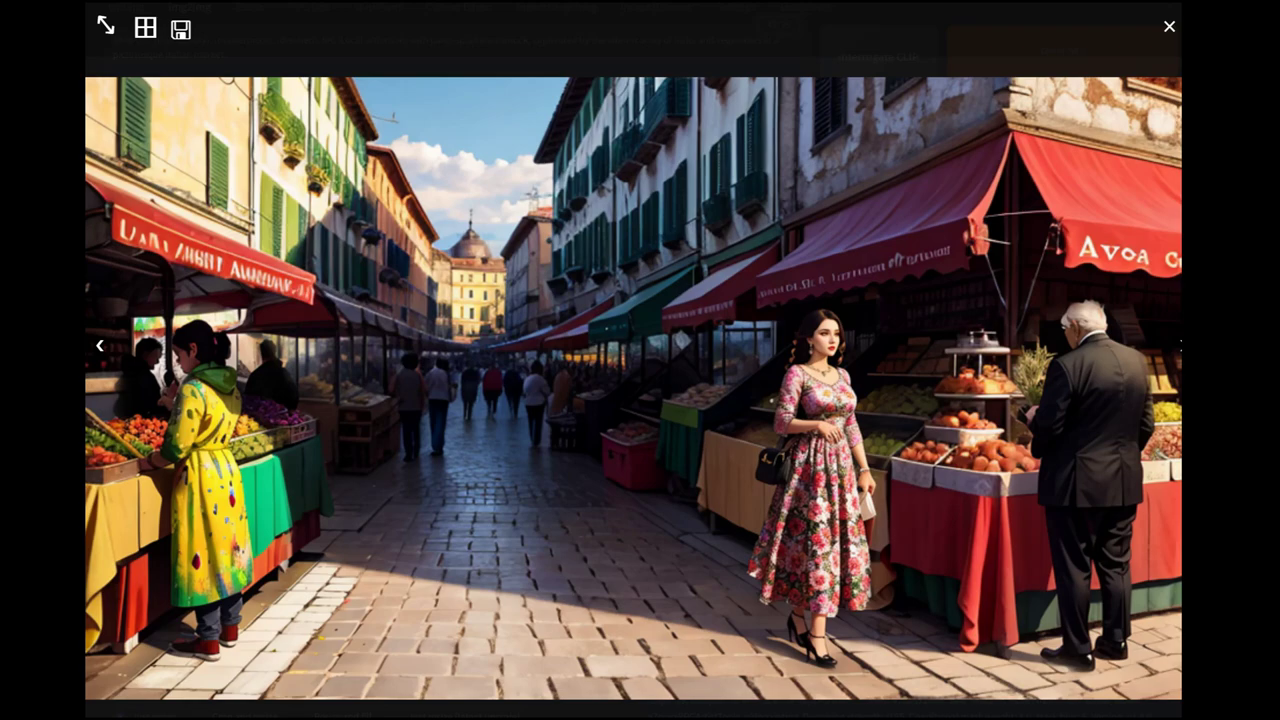
# - Close the full-size result and review the prompt, inpaint settings and generation parameters used for the masked artist
pyautogui.press('Escape')
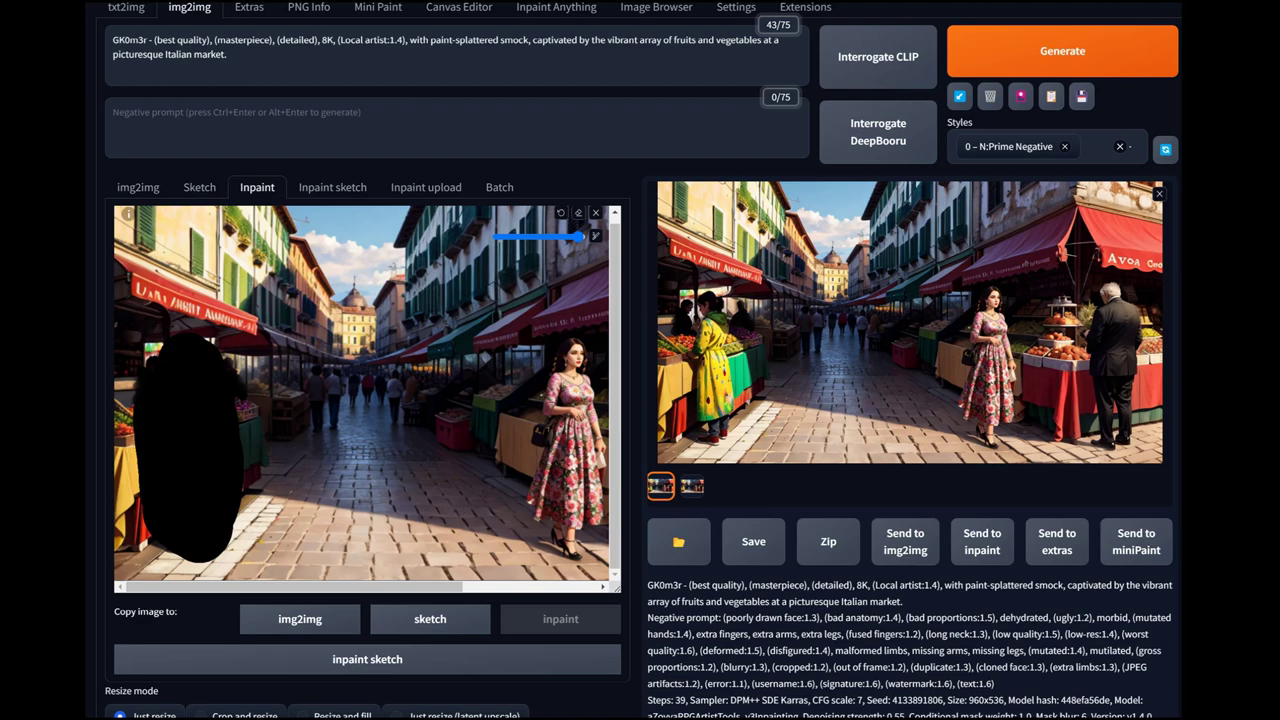
pyautogui.scroll(-3, 466, 534)
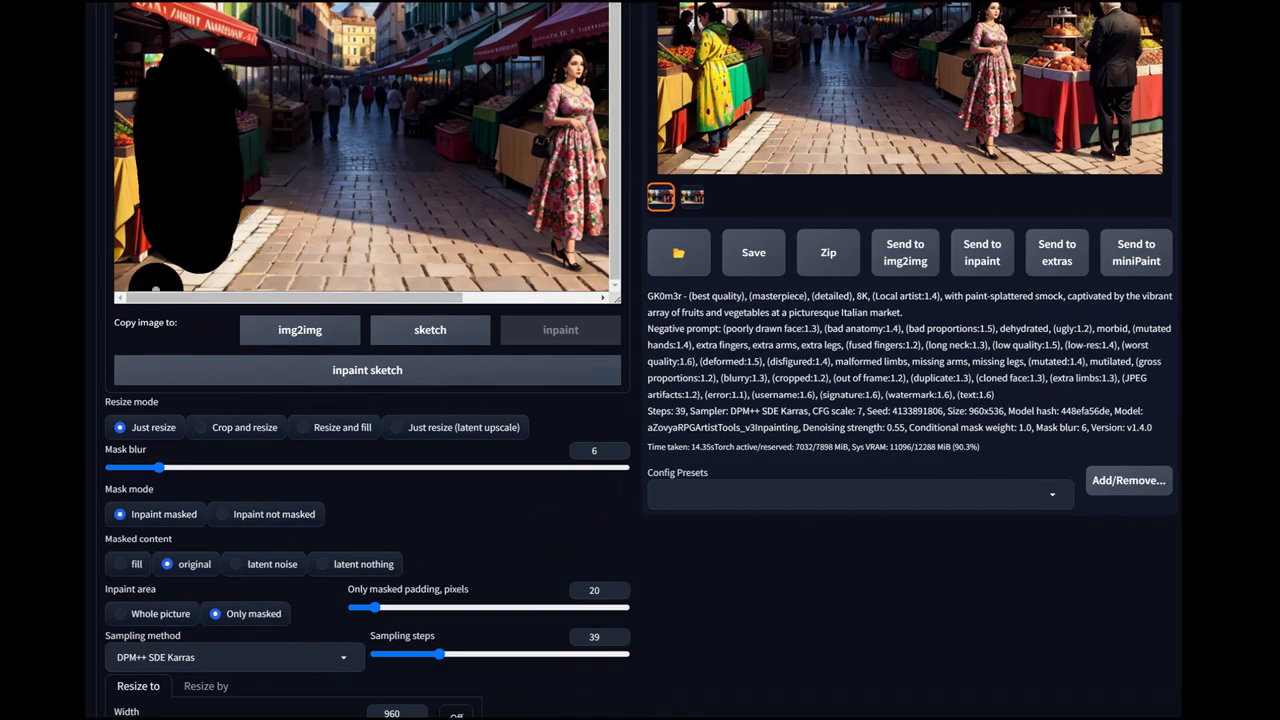
pyautogui.scroll(-2, 156, 278)
pyautogui.scroll(4, 157, 62)
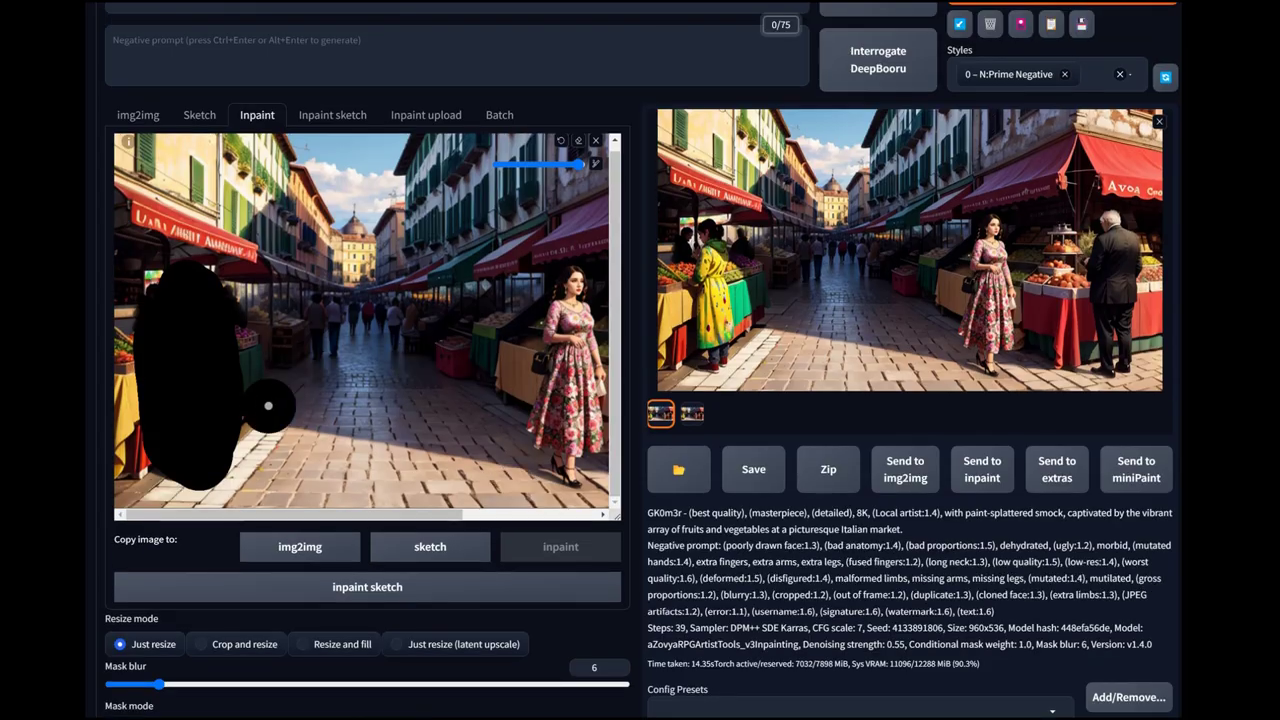
pyautogui.scroll(1, 640, 360)
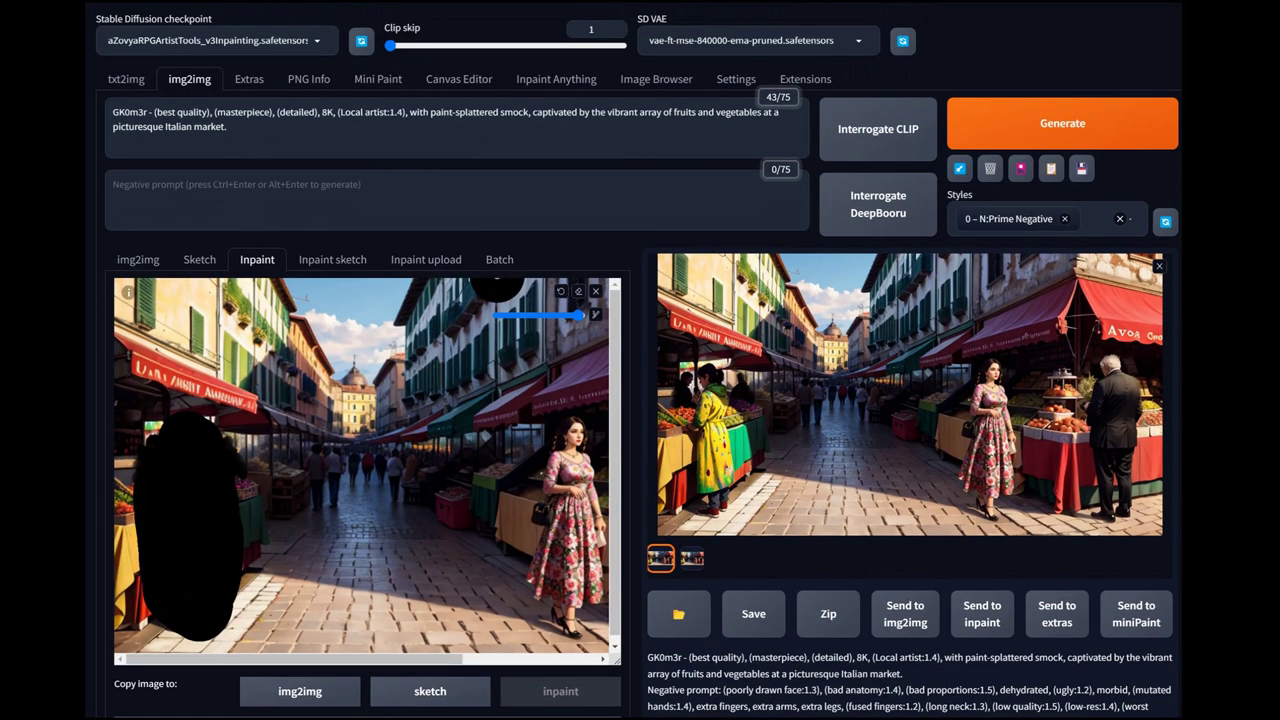
pyautogui.click(673, 112)
pyautogui.hotkey('ctrl', 'shift', 'End')
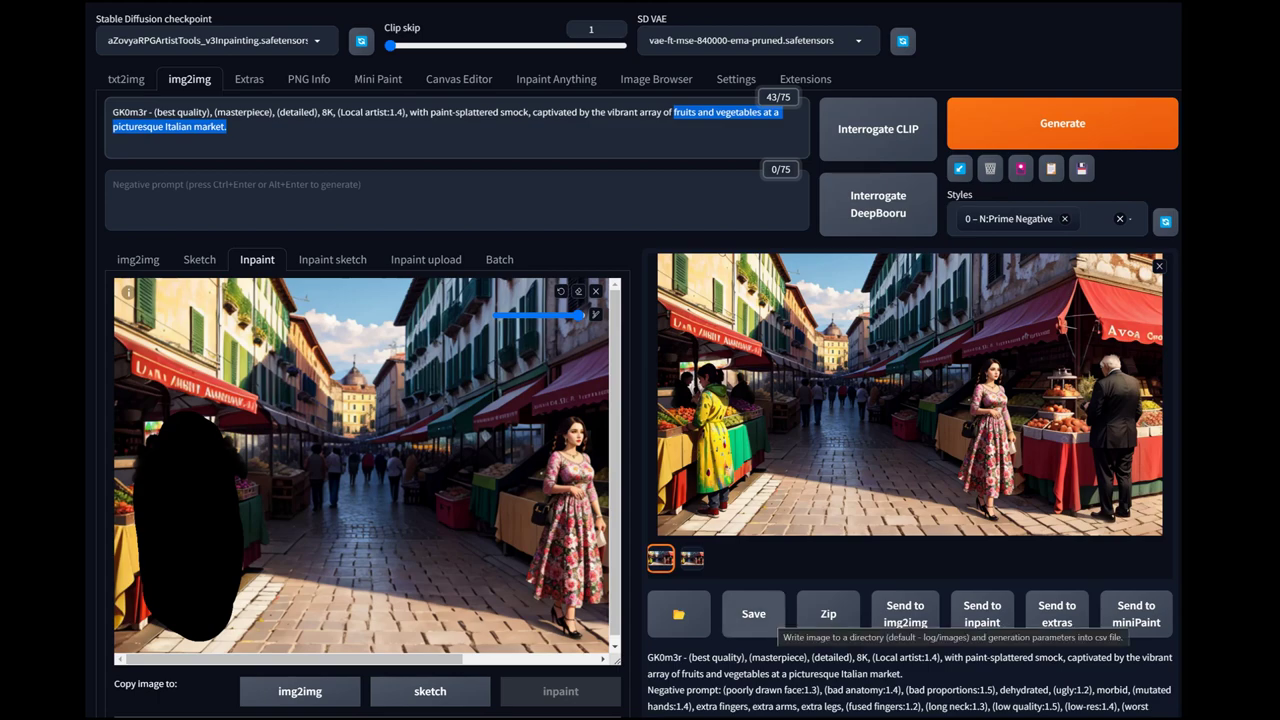
pyautogui.scroll(-8, 640, 360)
pyautogui.scroll(5, 640, 360)
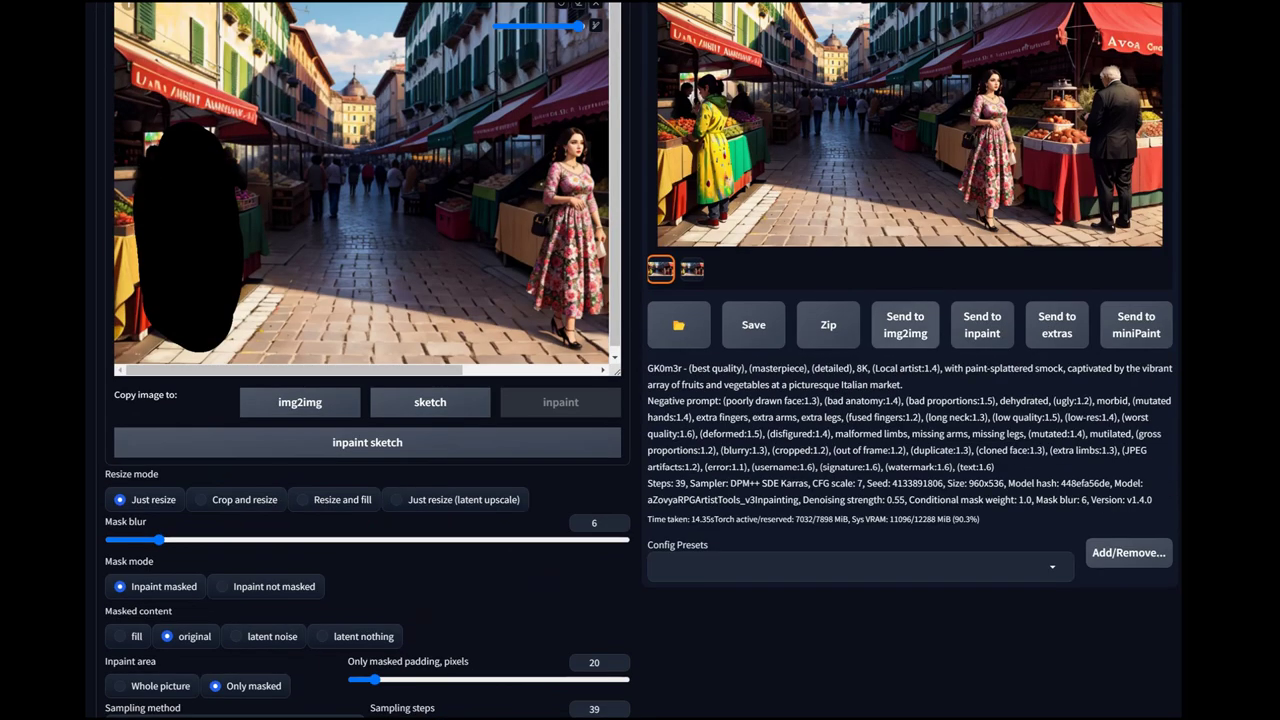
pyautogui.scroll(3, 640, 360)
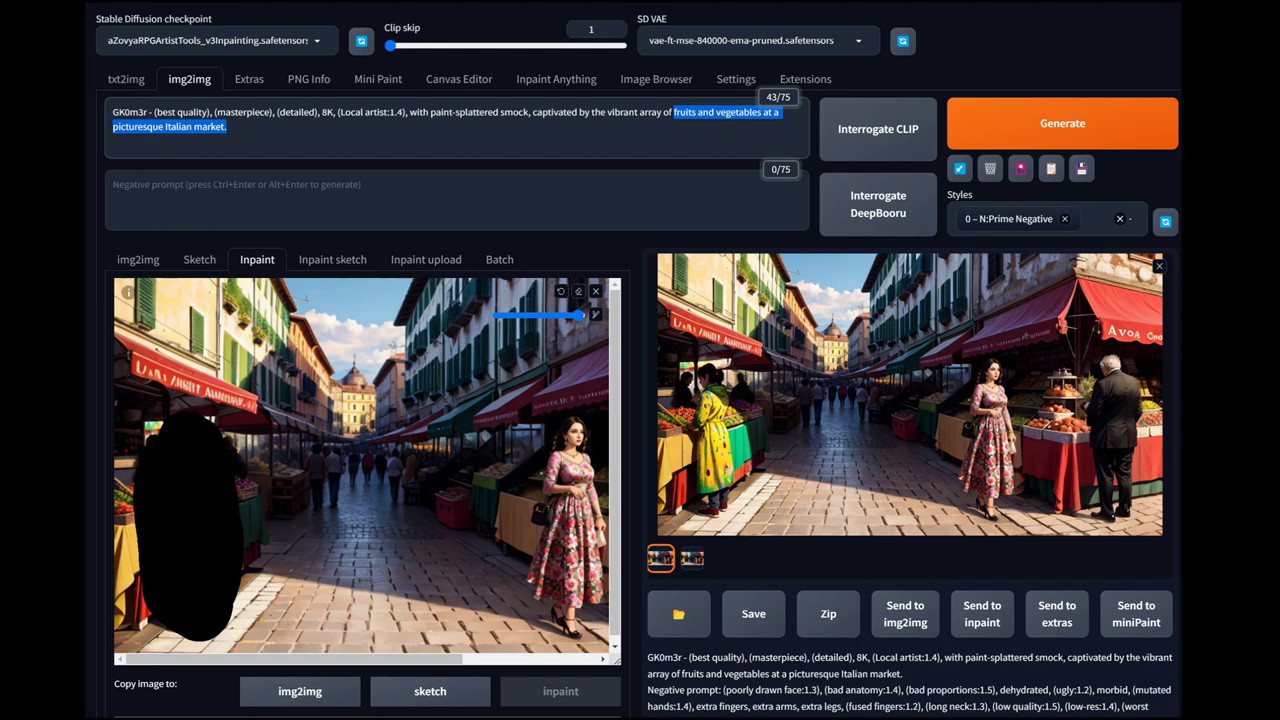
# - Look at the Mini Paint editor, and compare the original txt2img market image with the inpainted result at full size
pyautogui.click(378, 79)
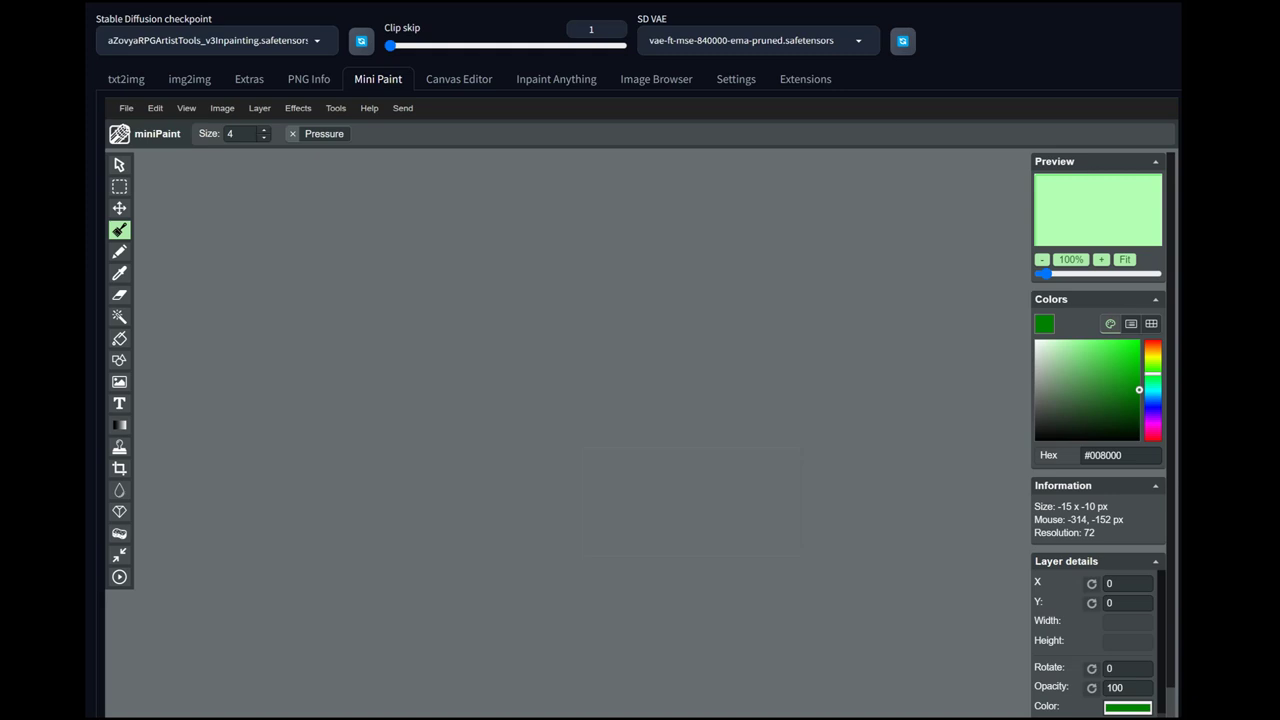
pyautogui.click(126, 79)
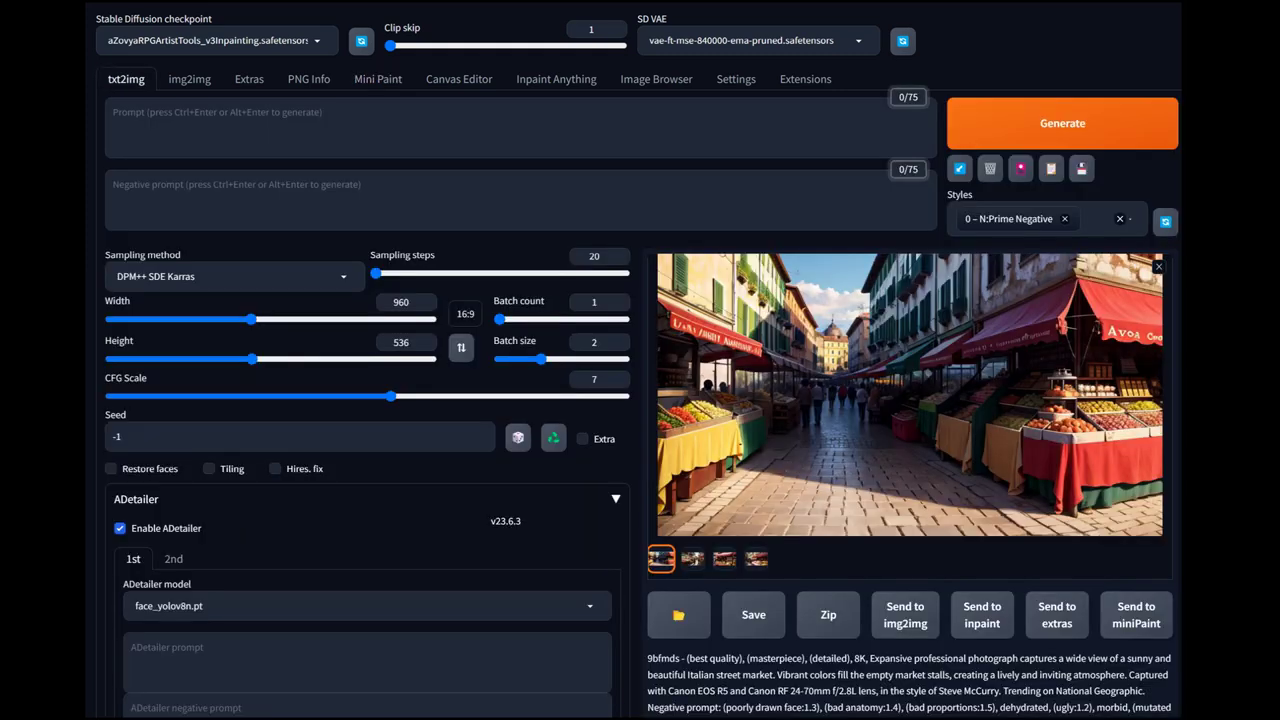
pyautogui.click(189, 79)
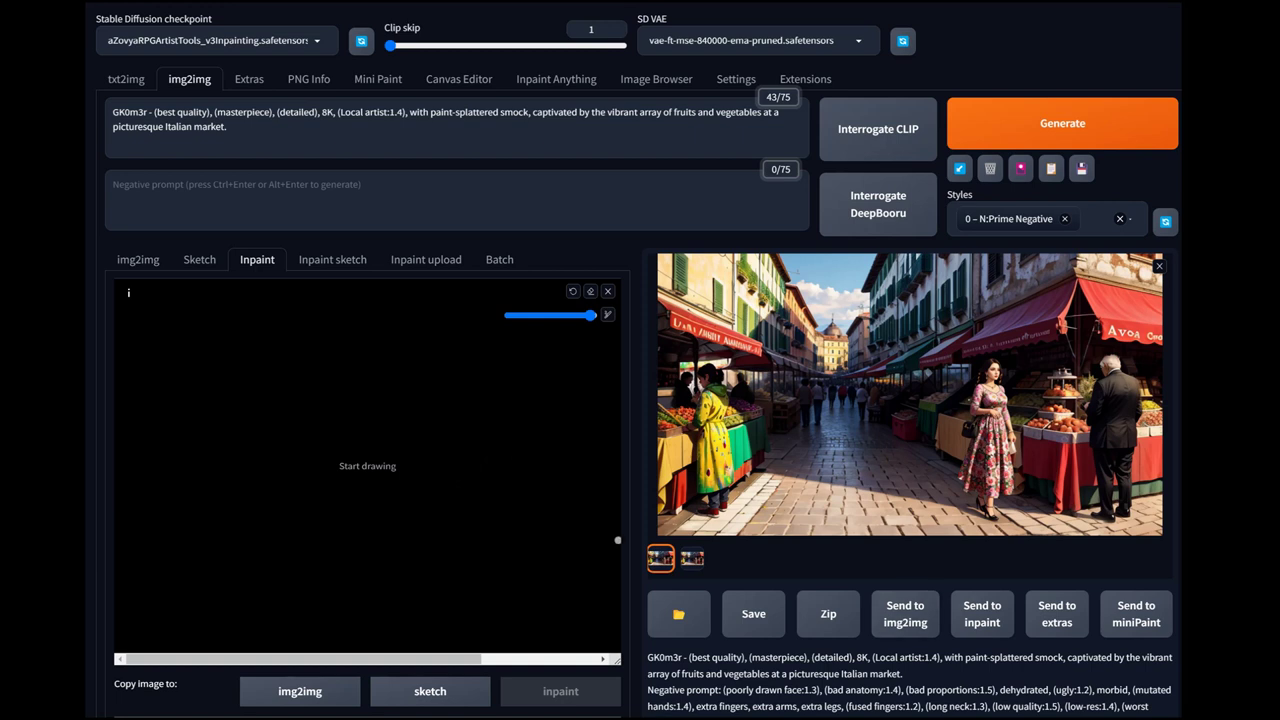
pyautogui.click(990, 437)
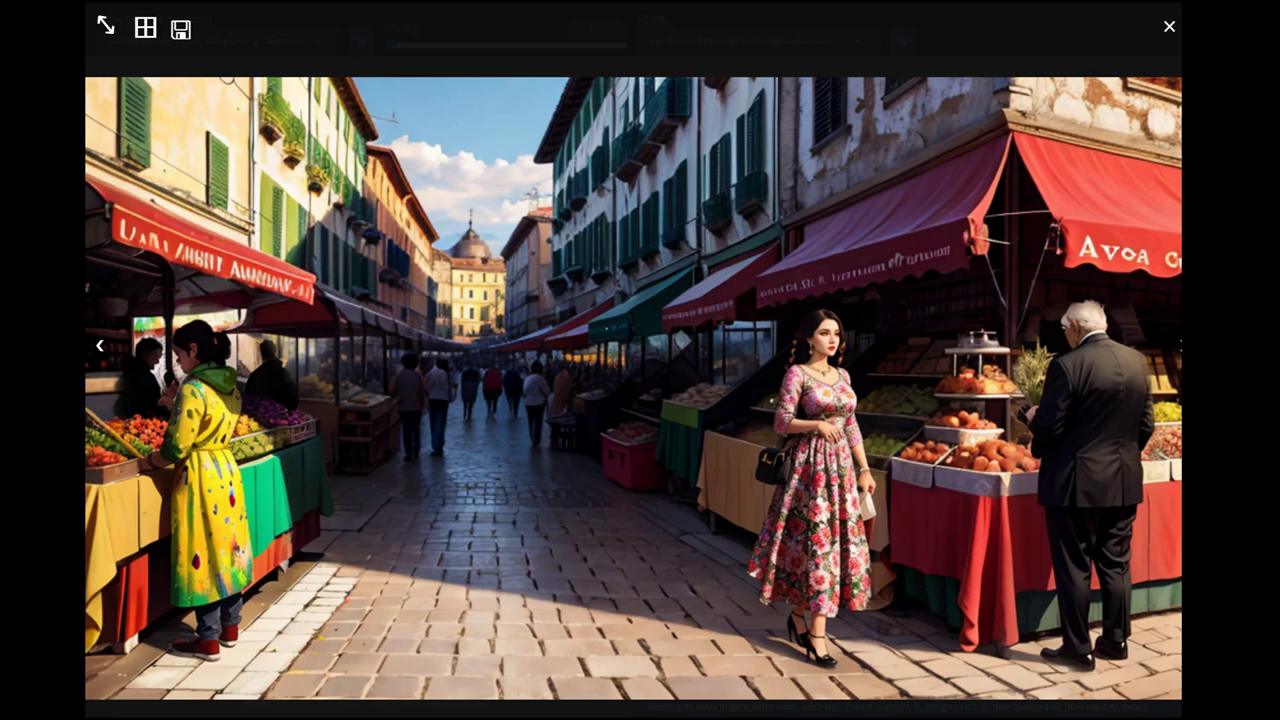
pyautogui.press('Escape')
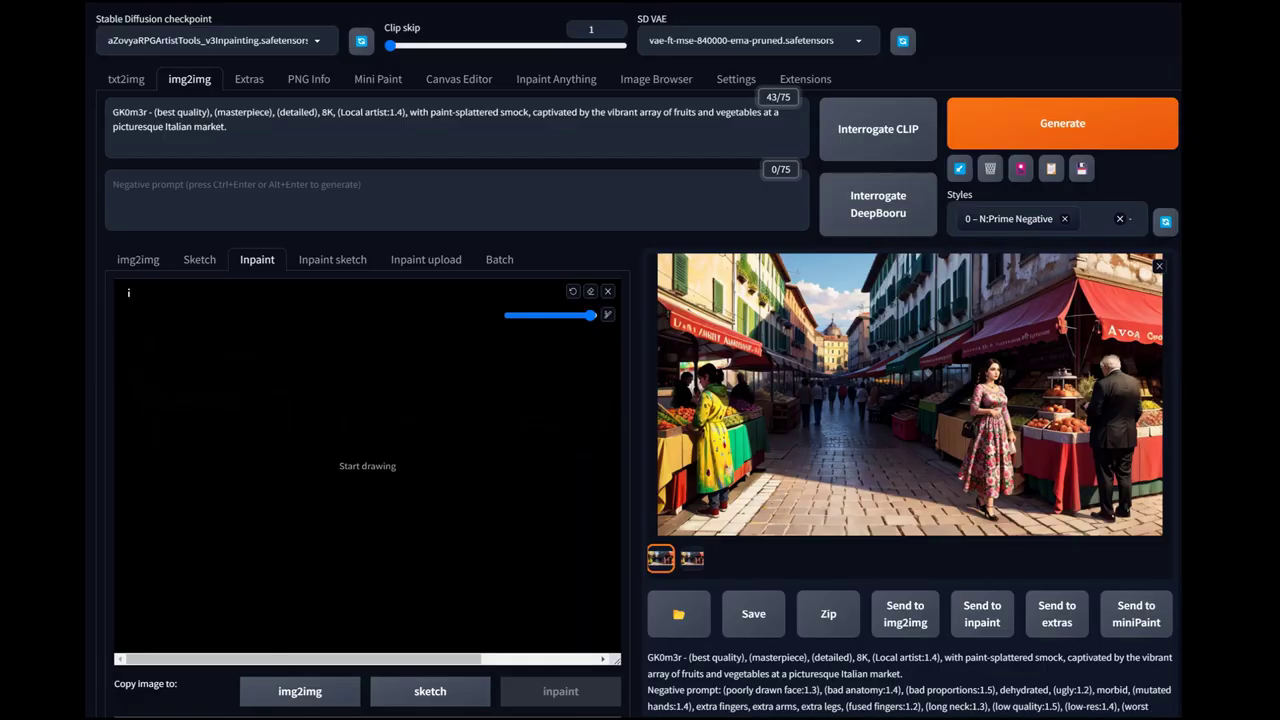